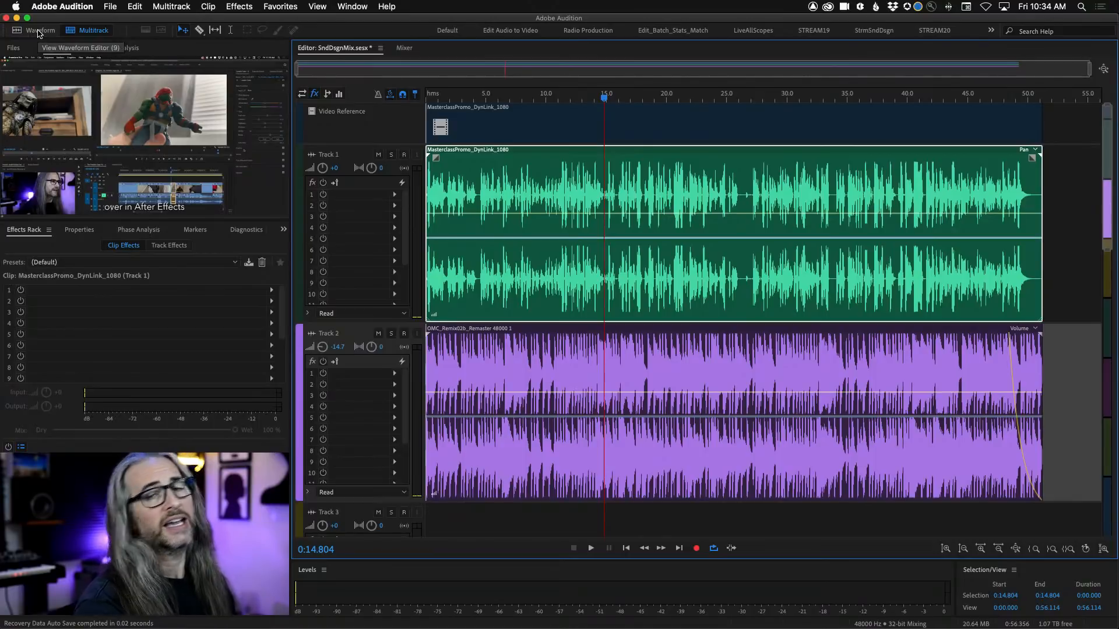
Open the ToneGen file for waveform editing
{"action": "left_click", "coordinate": [13, 48]}
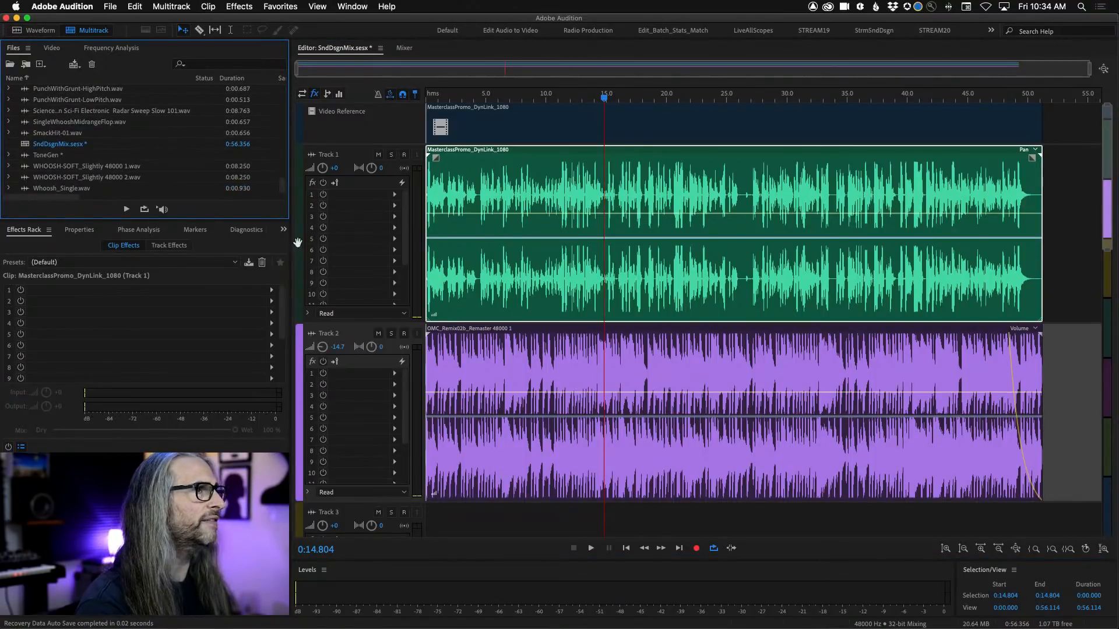
{"action": "double_click", "coordinate": [38, 155]}
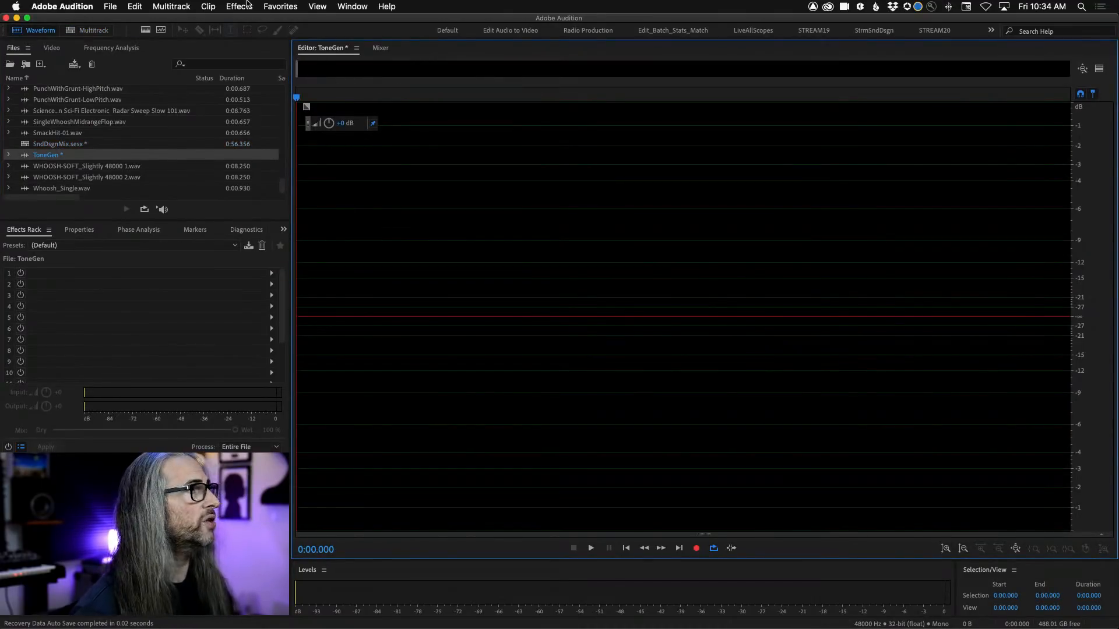
Bring up the Generate Speech effect and review its available languages and voice presets
{"action": "left_click", "coordinate": [245, 4]}
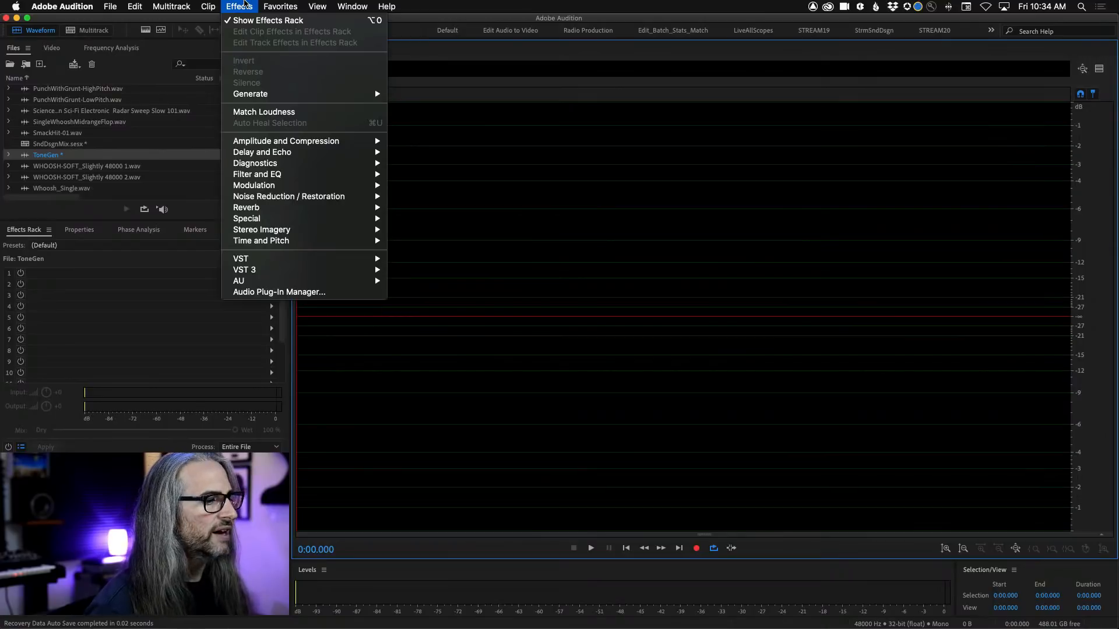
{"action": "mouse_move", "coordinate": [247, 93]}
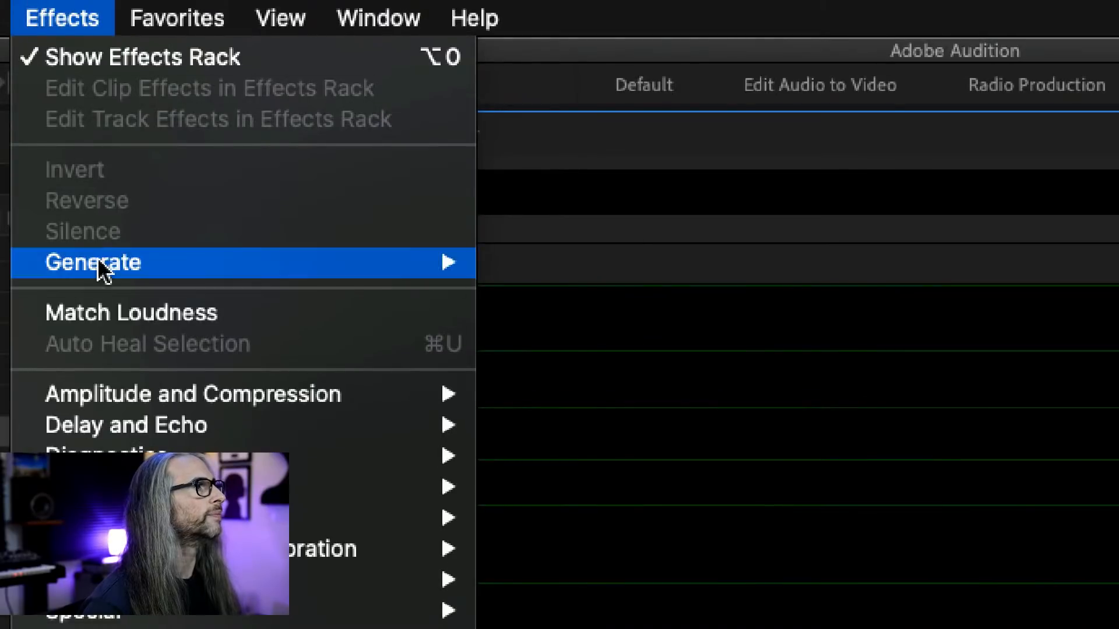
{"action": "mouse_move", "coordinate": [465, 270]}
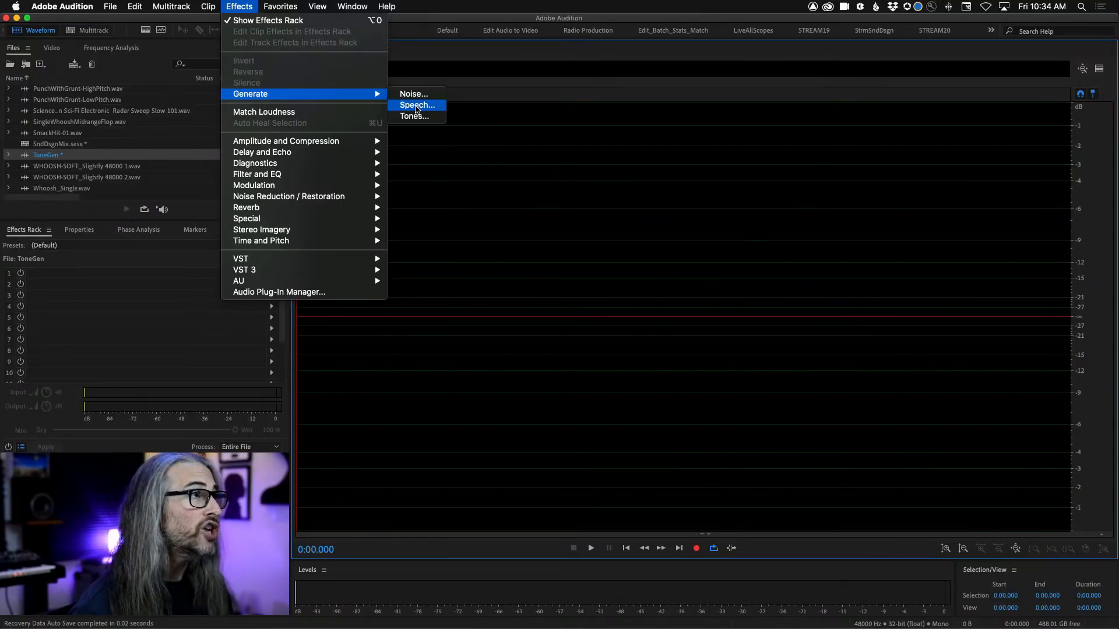
{"action": "left_click", "coordinate": [417, 106]}
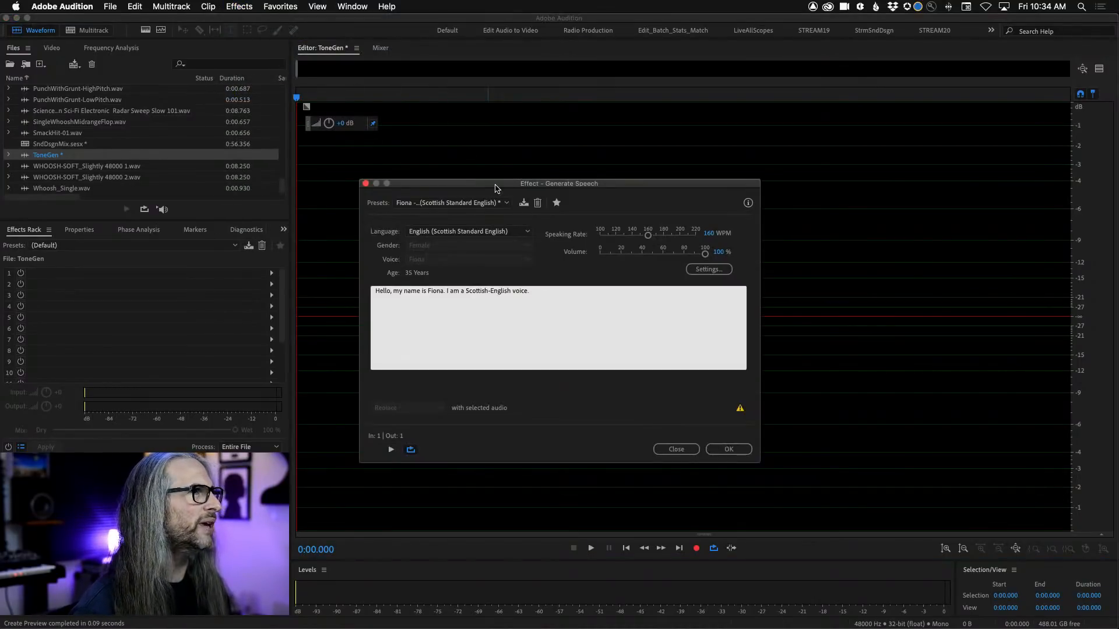
{"action": "left_click_drag", "start_coordinate": [495, 188], "coordinate": [529, 148]}
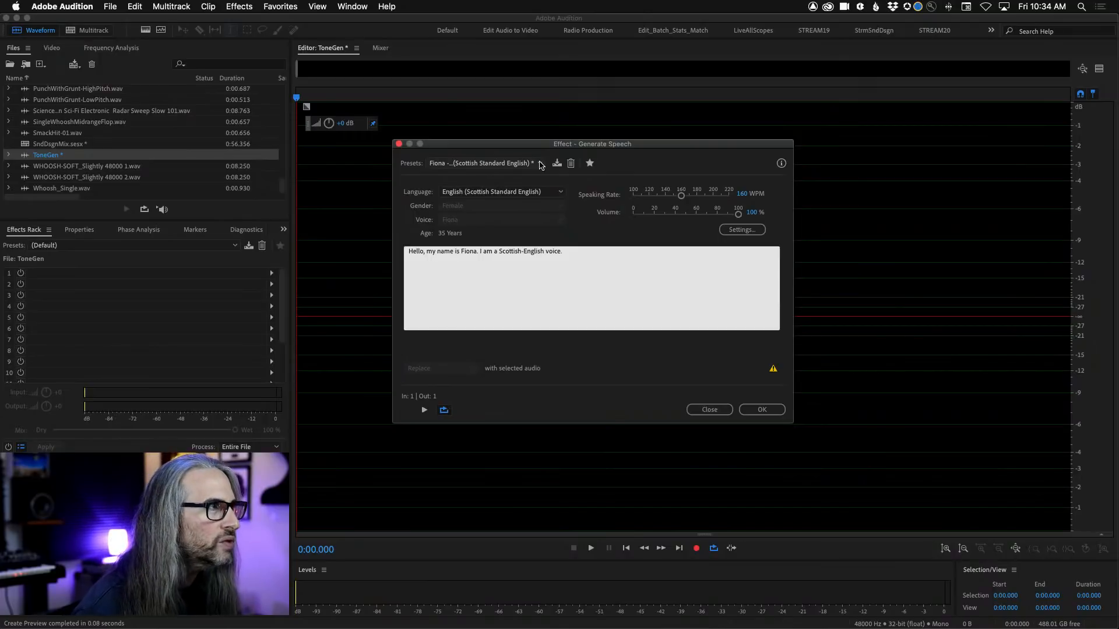
{"action": "left_click", "coordinate": [559, 194]}
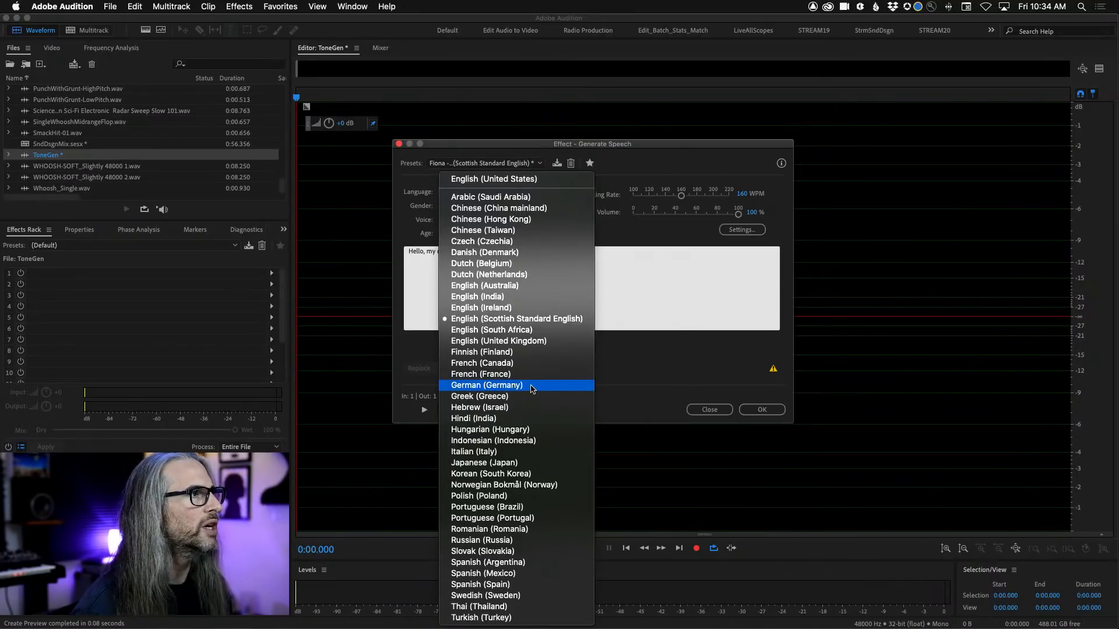
{"action": "left_click", "coordinate": [640, 277]}
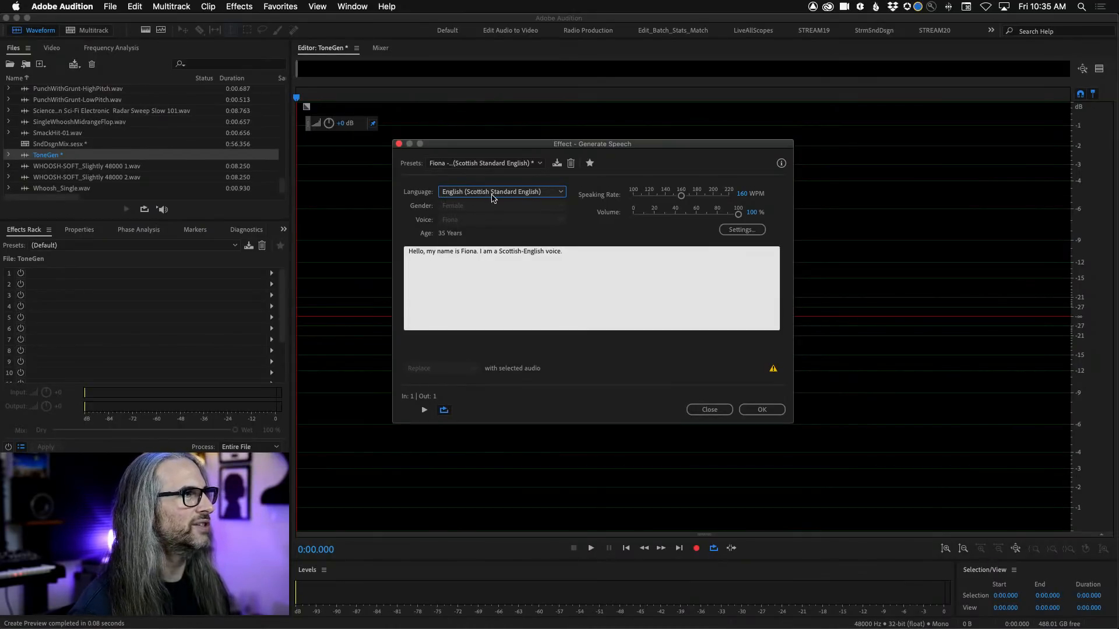
{"action": "left_click", "coordinate": [526, 164]}
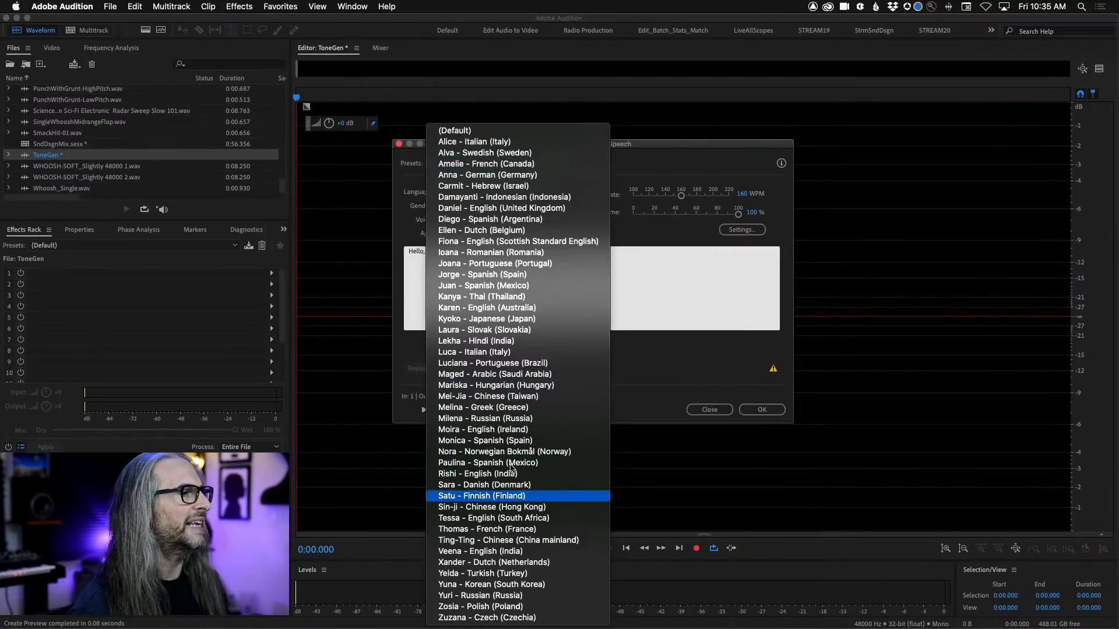
{"action": "left_click", "coordinate": [661, 295]}
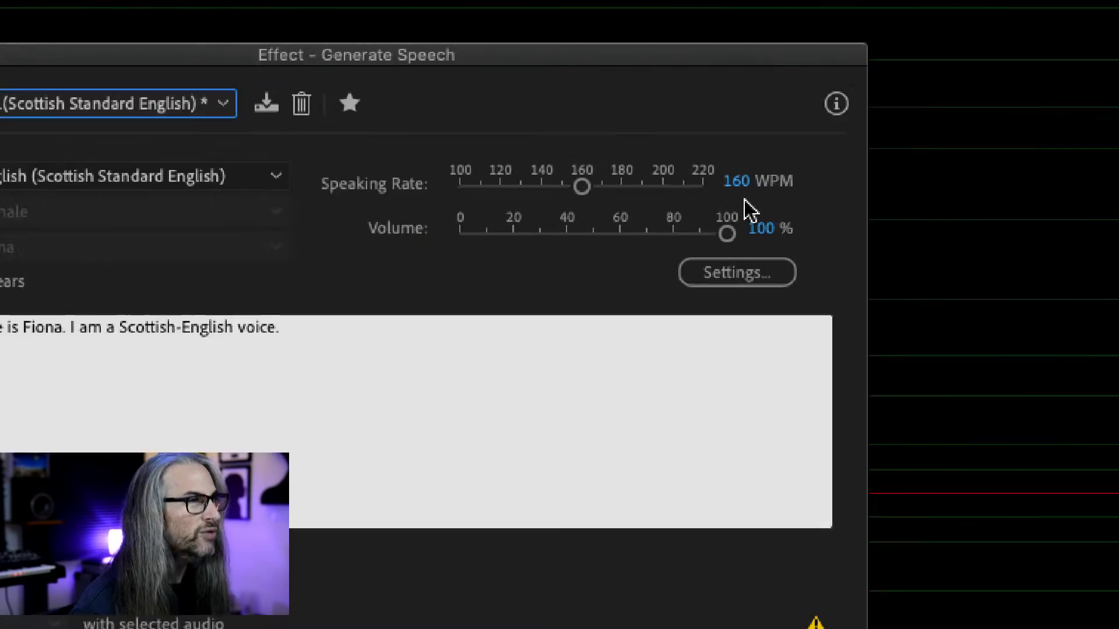
Set the speaking rate to 110 WPM and the volume to 90.6 %, and preview the Scottish English voice
{"action": "left_click_drag", "start_coordinate": [567, 187], "coordinate": [452, 188]}
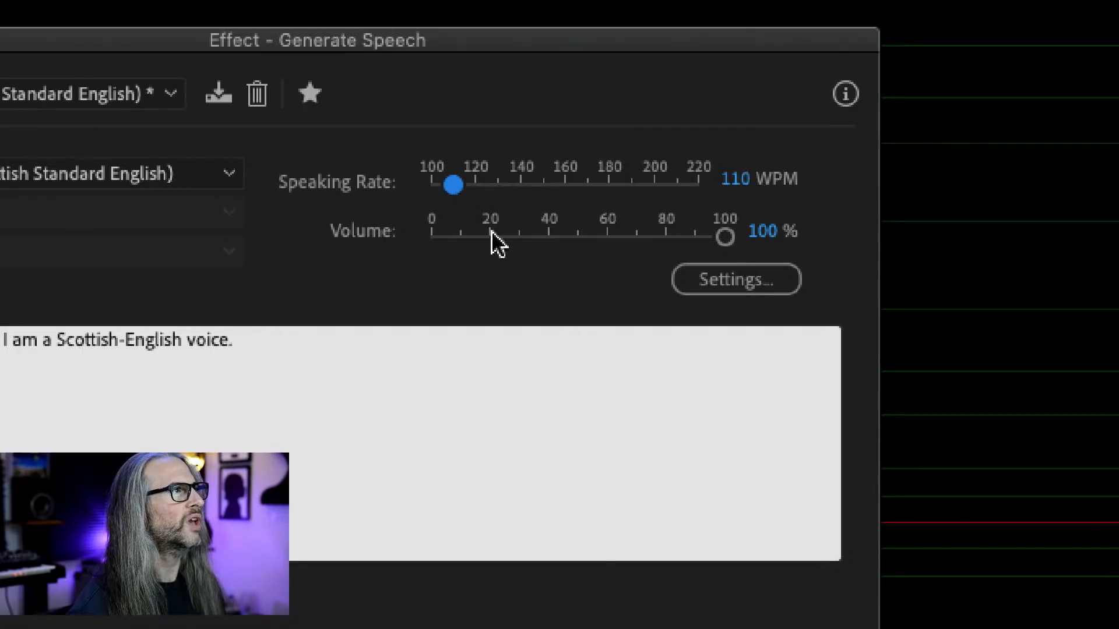
{"action": "left_click_drag", "start_coordinate": [728, 239], "coordinate": [702, 249]}
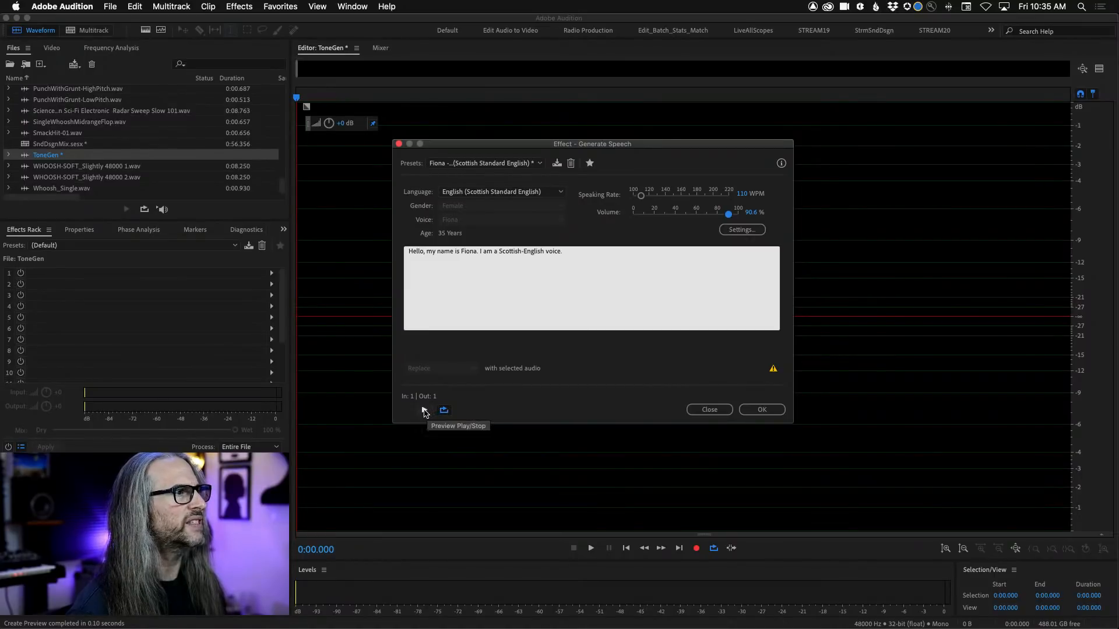
{"action": "left_click", "coordinate": [423, 411]}
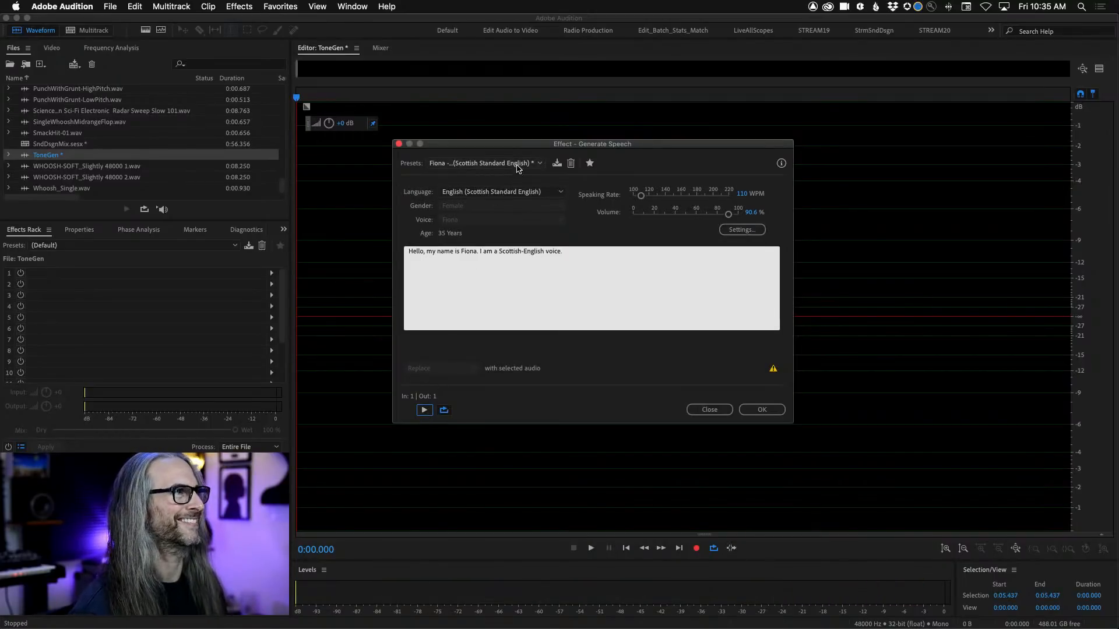
Preview the Daniel - English (United Kingdom) voice preset, and close the speech effect without applying it
{"action": "left_click", "coordinate": [518, 166]}
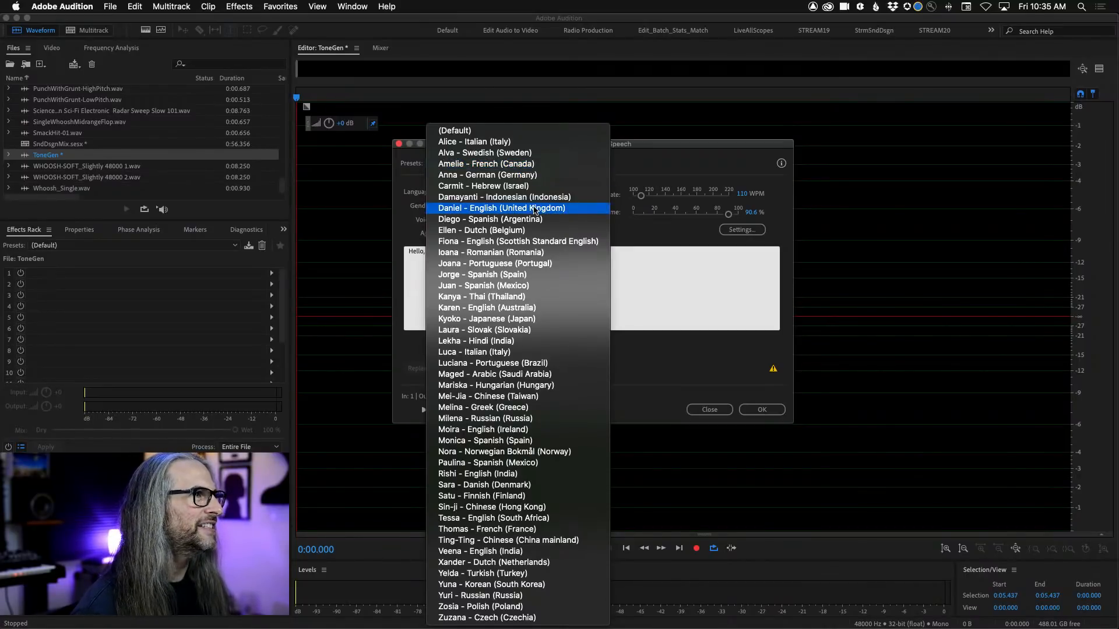
{"action": "left_click", "coordinate": [544, 211]}
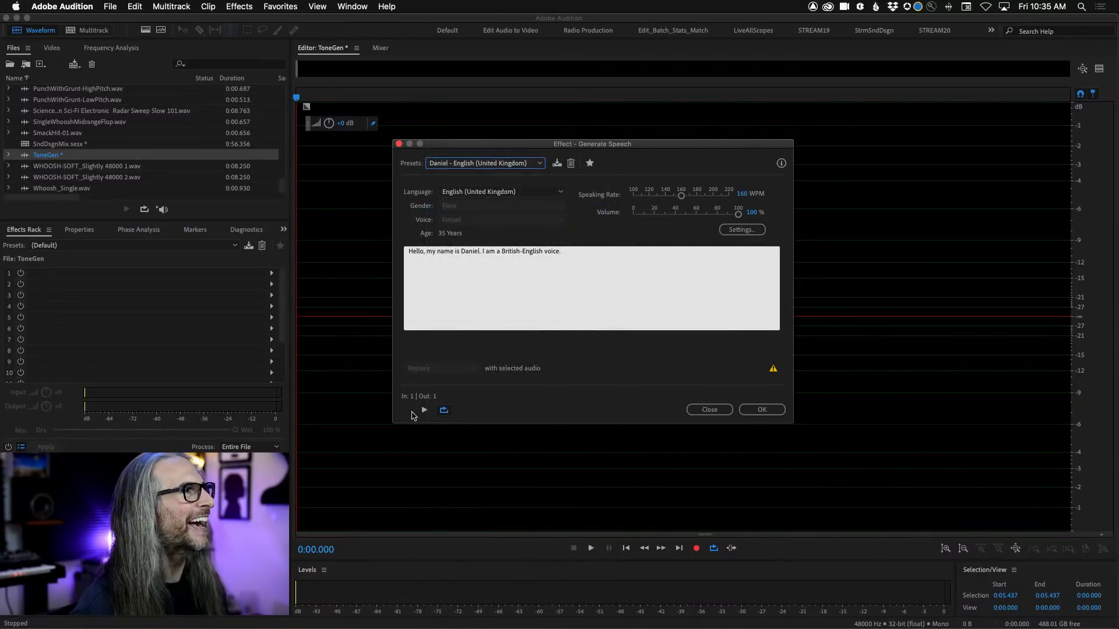
{"action": "left_click", "coordinate": [425, 411]}
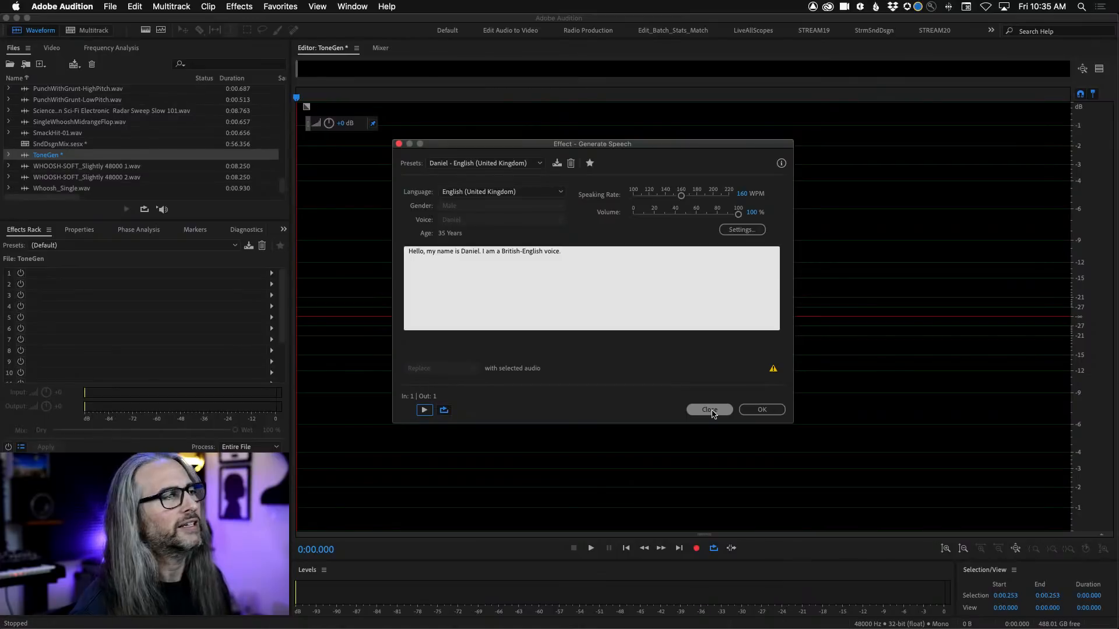
{"action": "left_click", "coordinate": [712, 412]}
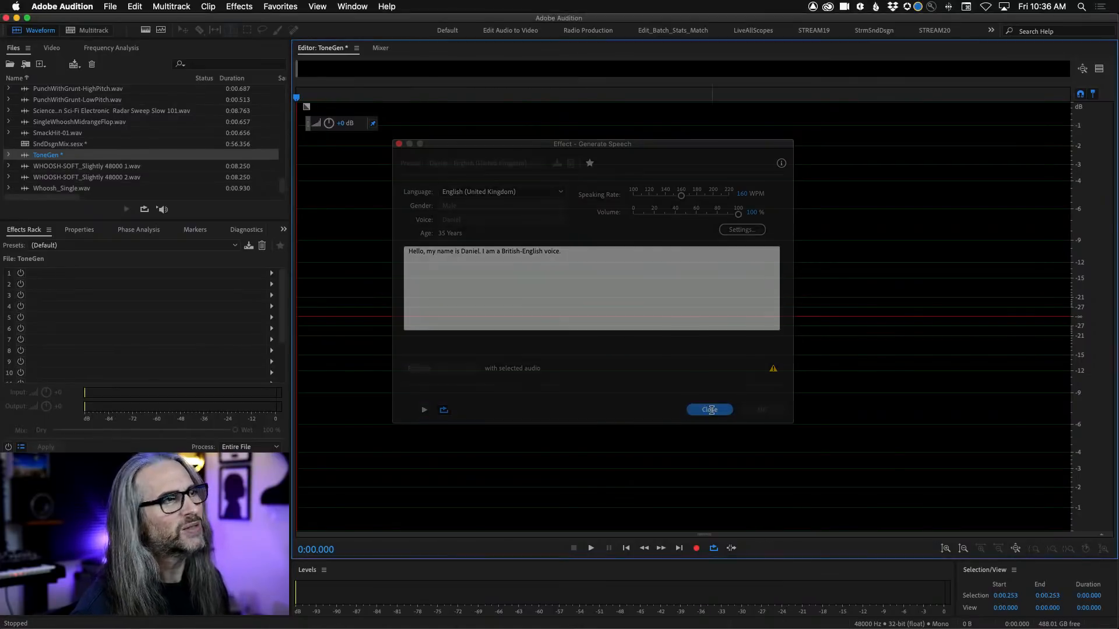
Start the Generate Noise effect and review its presets and noise colors, keeping the Brown color
{"action": "left_click", "coordinate": [239, 6]}
{"action": "mouse_move", "coordinate": [266, 100]}
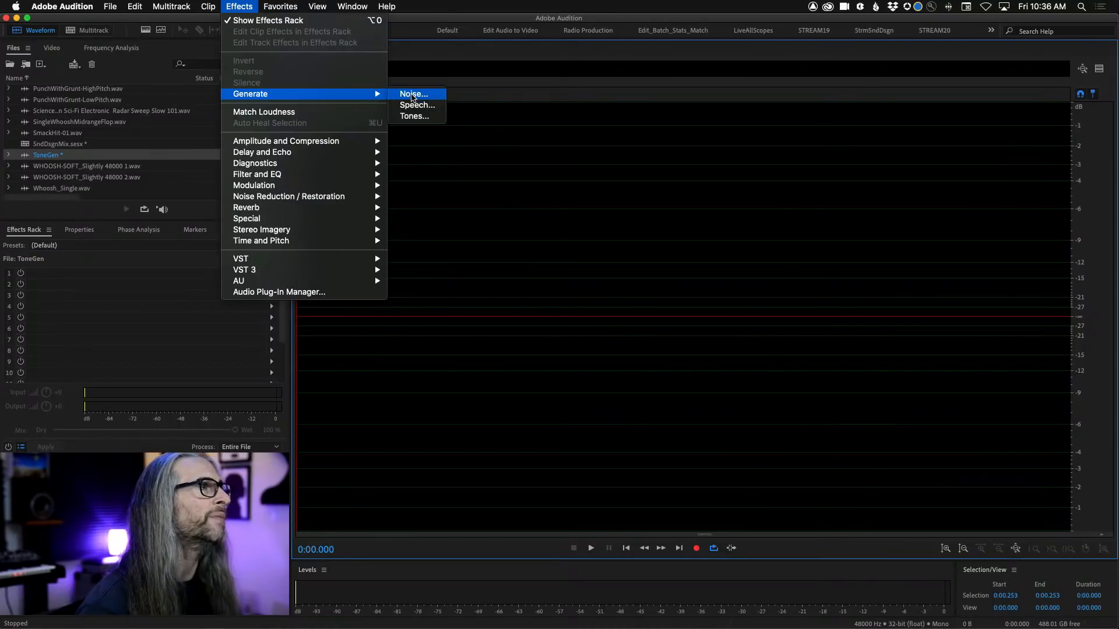
{"action": "left_click", "coordinate": [412, 95]}
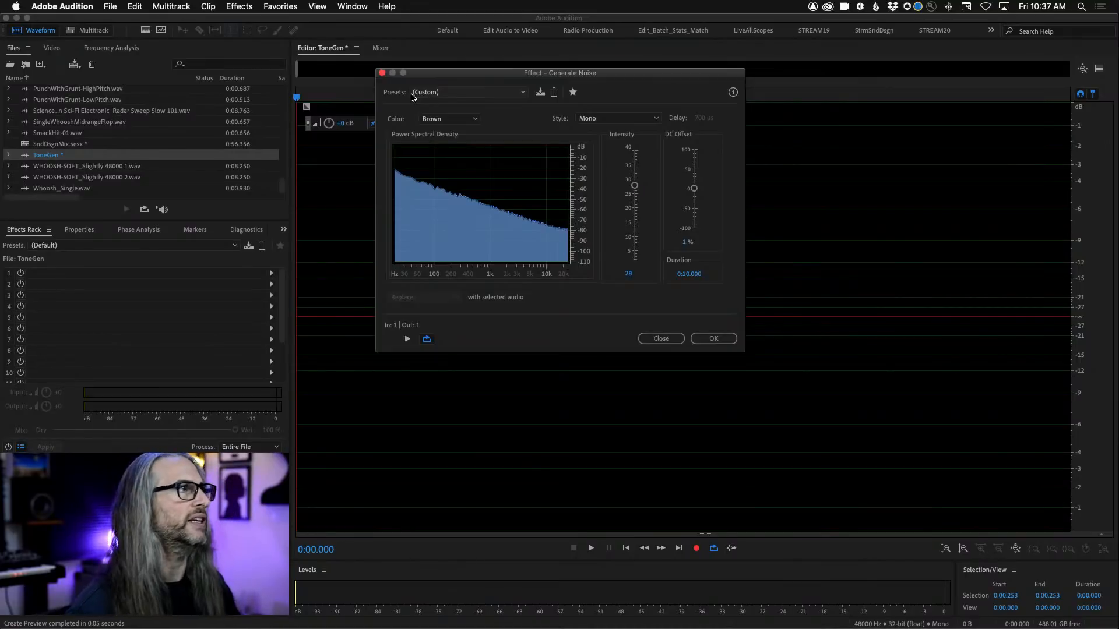
{"action": "left_click", "coordinate": [487, 93]}
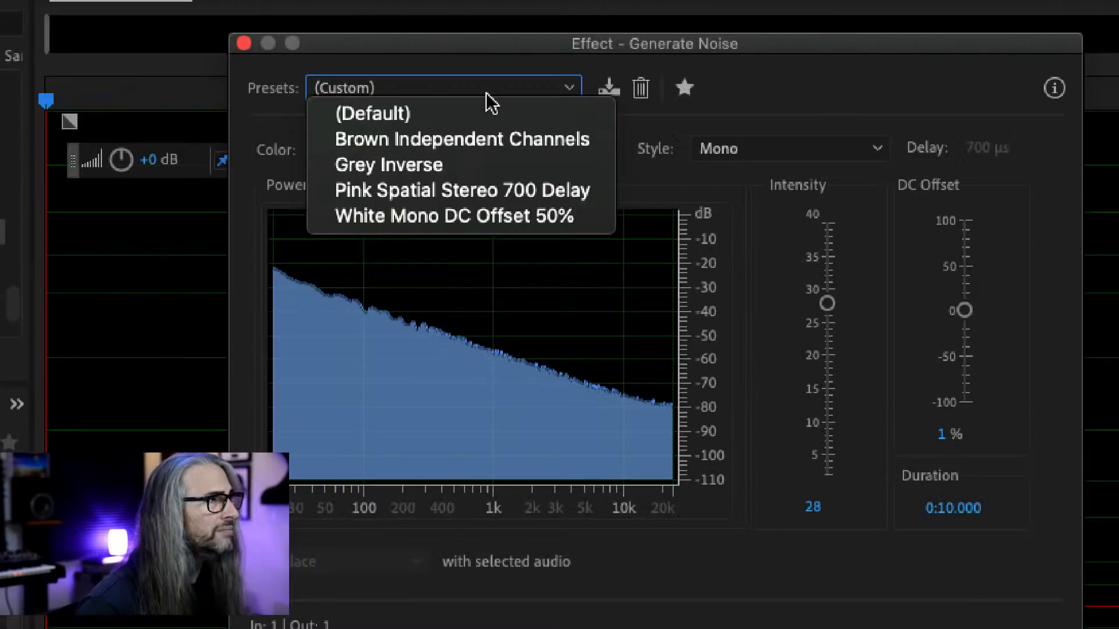
{"action": "left_click", "coordinate": [755, 89]}
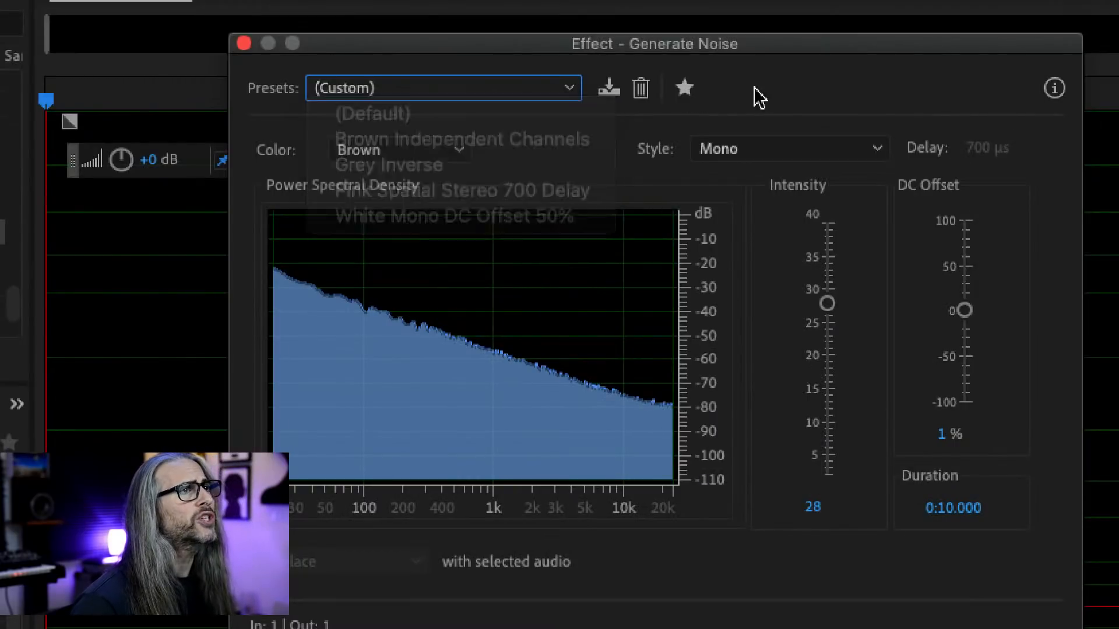
{"action": "left_click", "coordinate": [460, 155]}
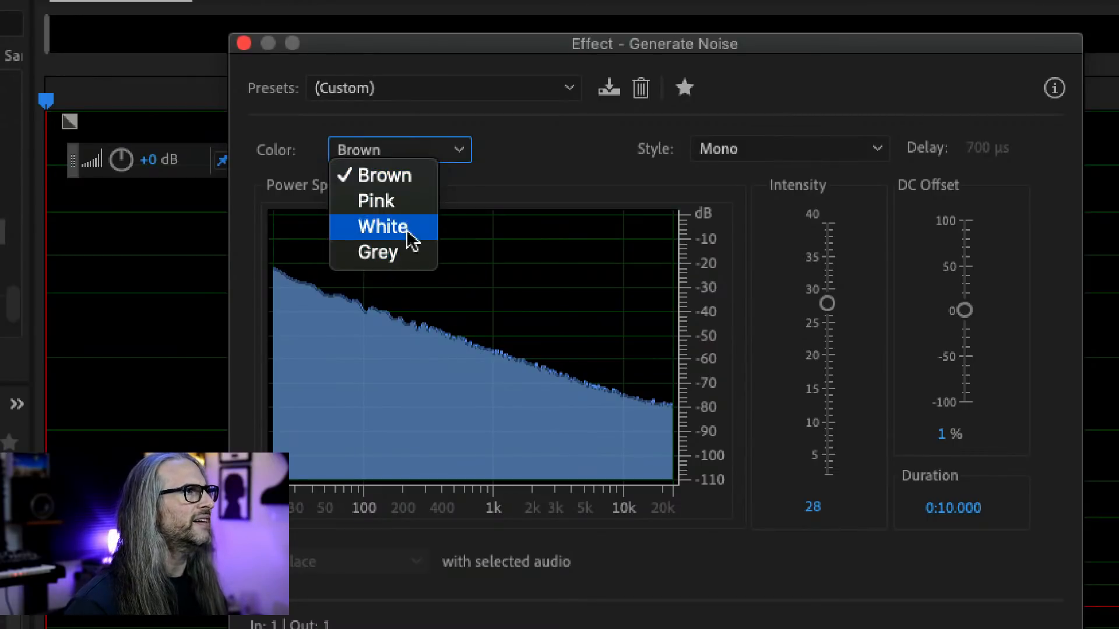
{"action": "left_click", "coordinate": [512, 170]}
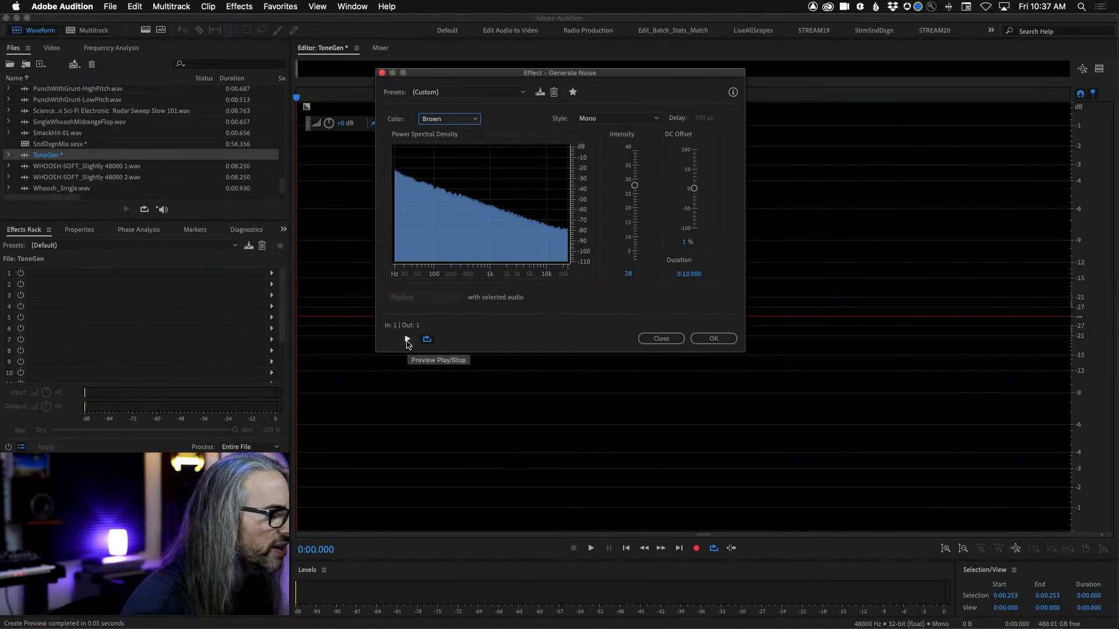
Set the brown noise intensity to 34 while previewing the sound
{"action": "left_click", "coordinate": [407, 341]}
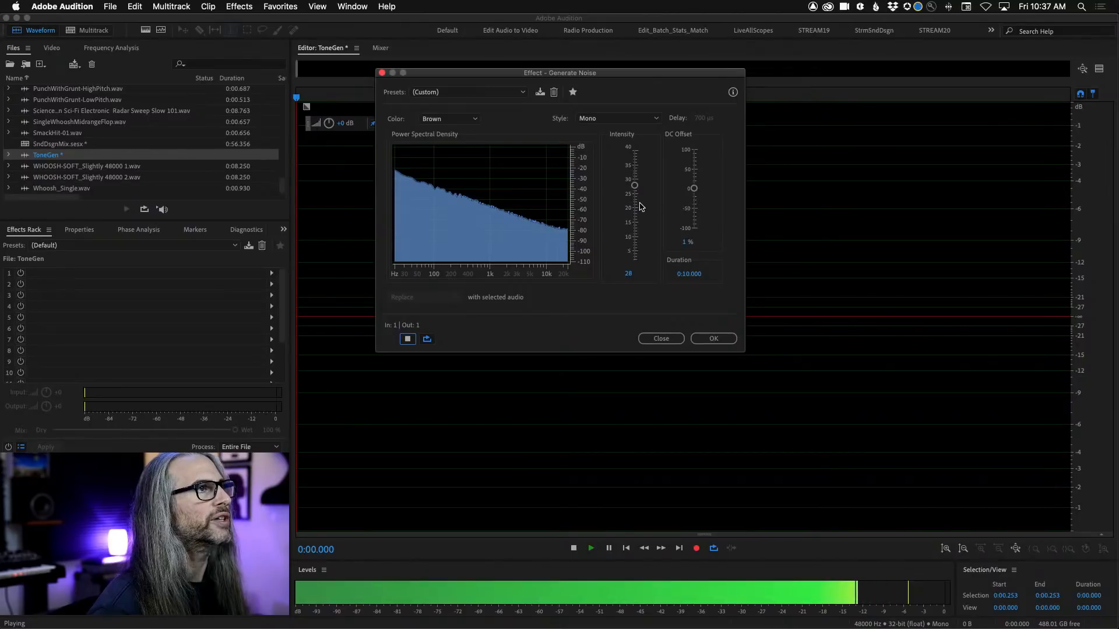
{"action": "left_click_drag", "start_coordinate": [635, 185], "coordinate": [634, 168]}
{"action": "left_click", "coordinate": [408, 339]}
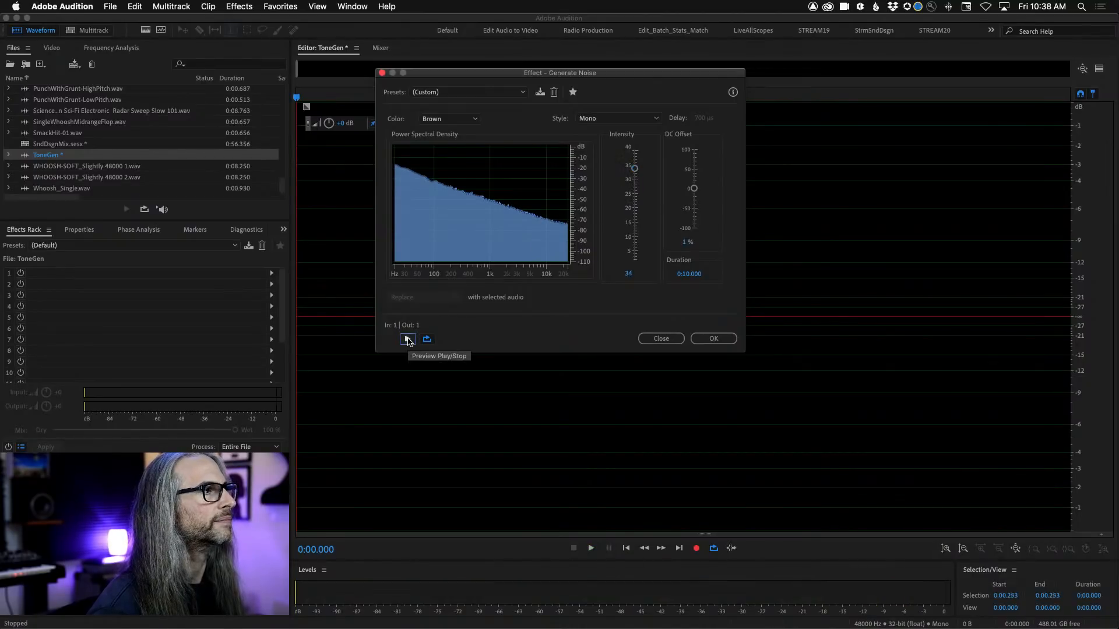
Preview the brown noise and examine its live frequency analysis enlarged to the full window
{"action": "left_click", "coordinate": [407, 339]}
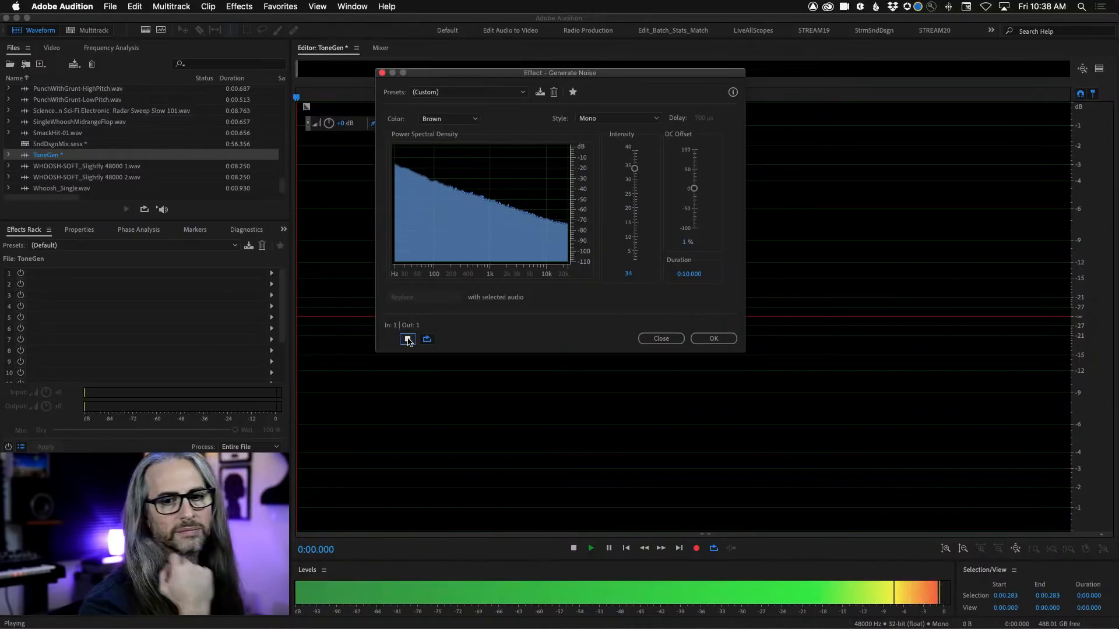
{"action": "left_click", "coordinate": [111, 48]}
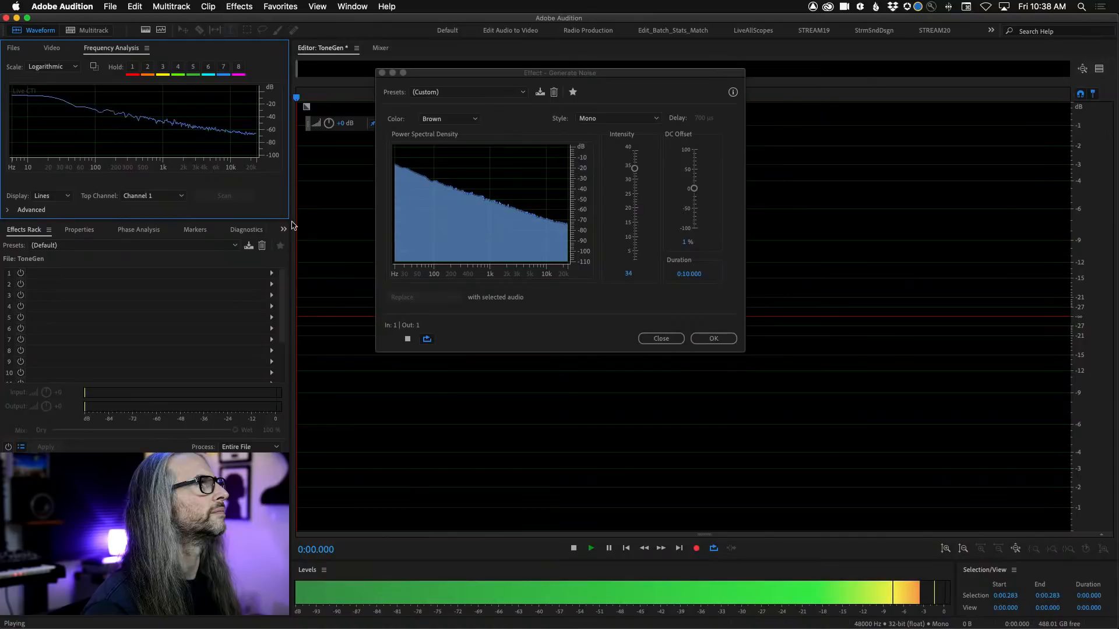
{"action": "key", "text": "grave"}
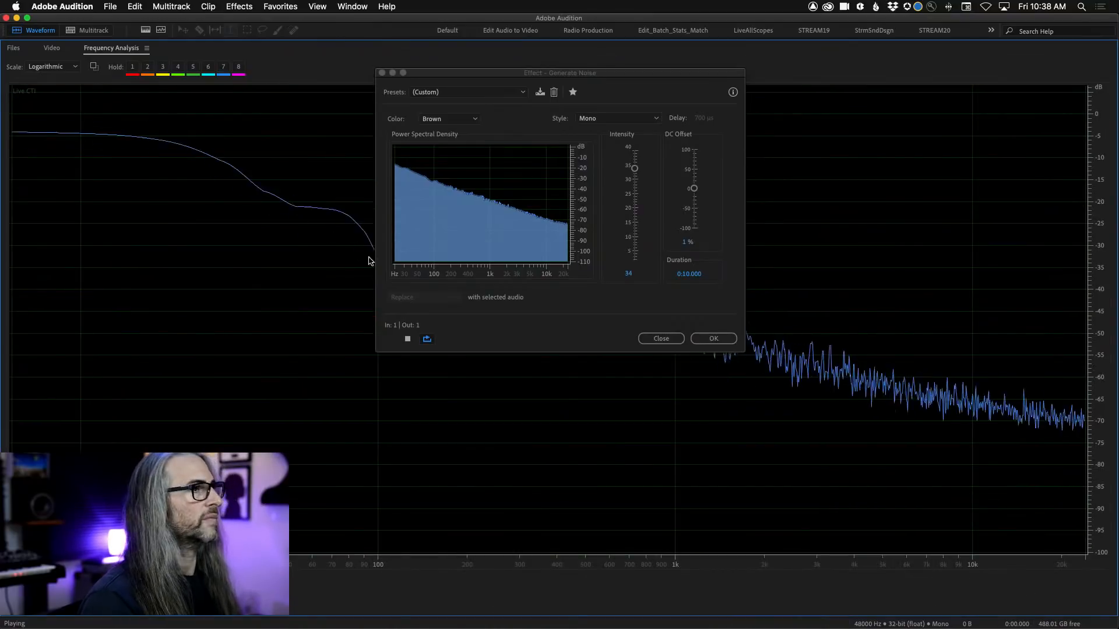
{"action": "left_click", "coordinate": [408, 338]}
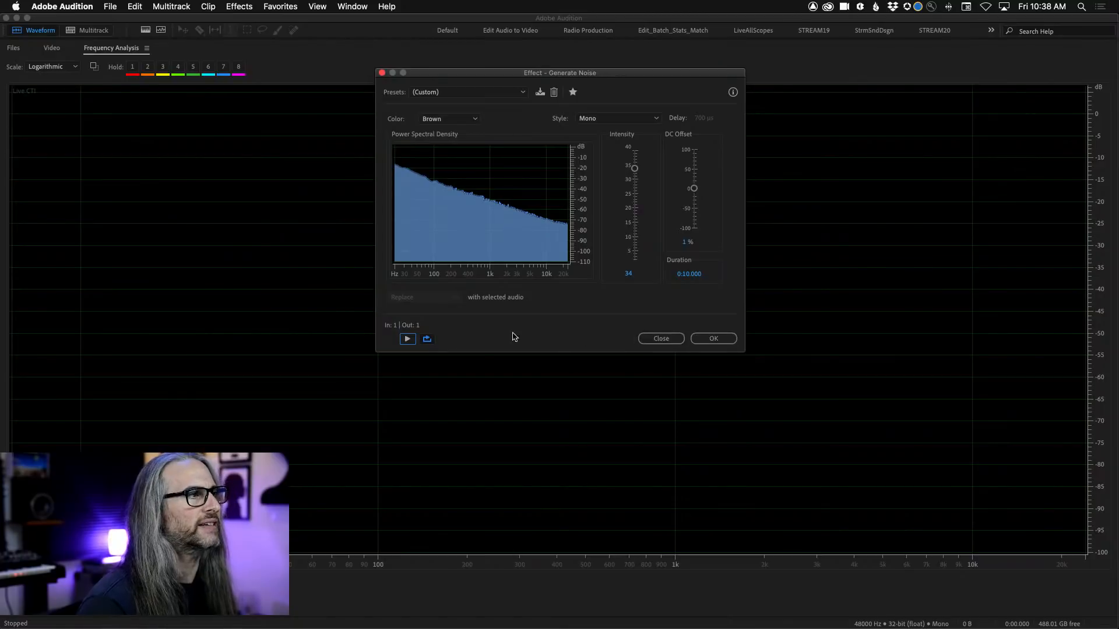
Apply the 10-second mono brown noise to the ToneGen file and restore the normal workspace layout
{"action": "left_click", "coordinate": [711, 339]}
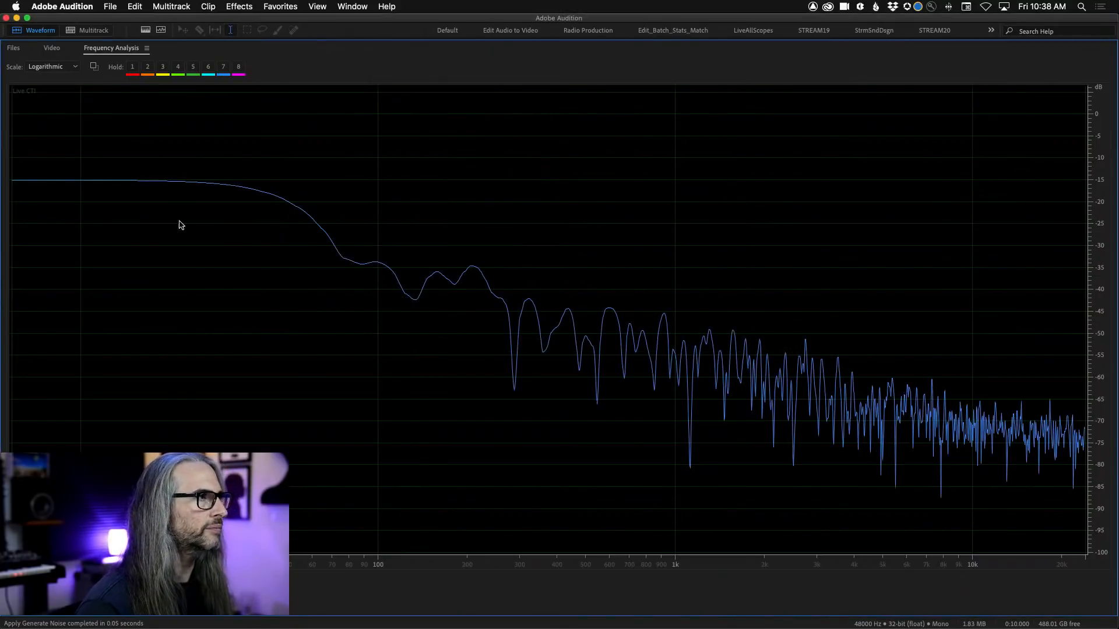
{"action": "key", "text": "grave"}
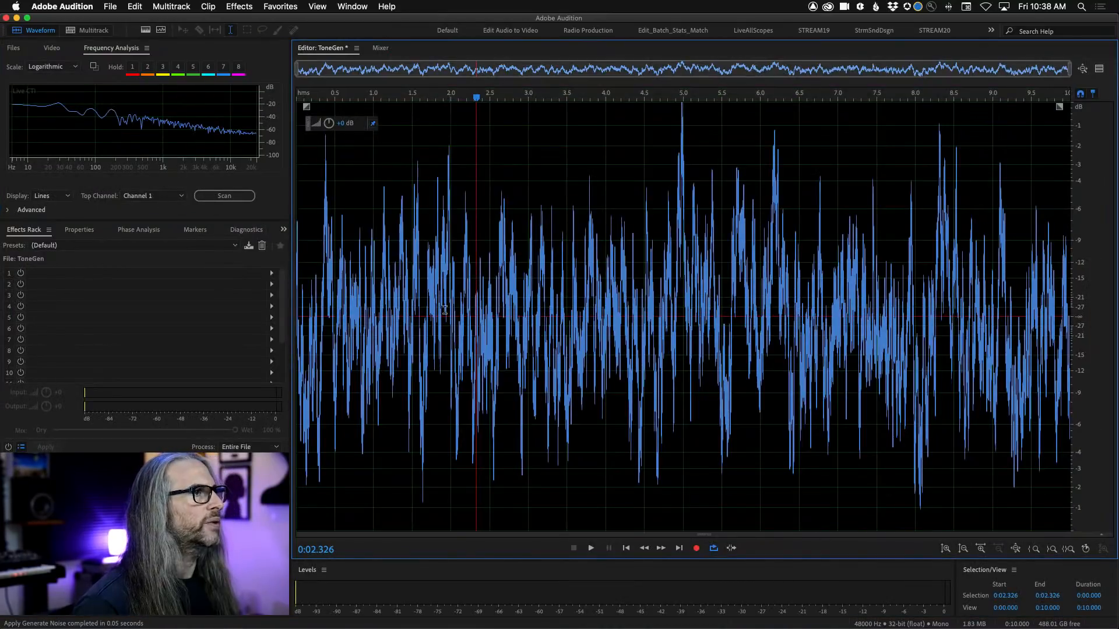
Show the generated noise in the spectral frequency display at full height instead of the waveform
{"action": "left_click", "coordinate": [145, 30]}
{"action": "double_click", "coordinate": [1105, 381]}
{"action": "right_click", "coordinate": [1098, 355]}
{"action": "left_click", "coordinate": [1001, 432]}
Play the noise briefly from the start and examine its low-frequency content and full spectrum in the spectral display
{"action": "left_click_drag", "start_coordinate": [477, 97], "coordinate": [297, 97]}
{"action": "key", "text": "space"}
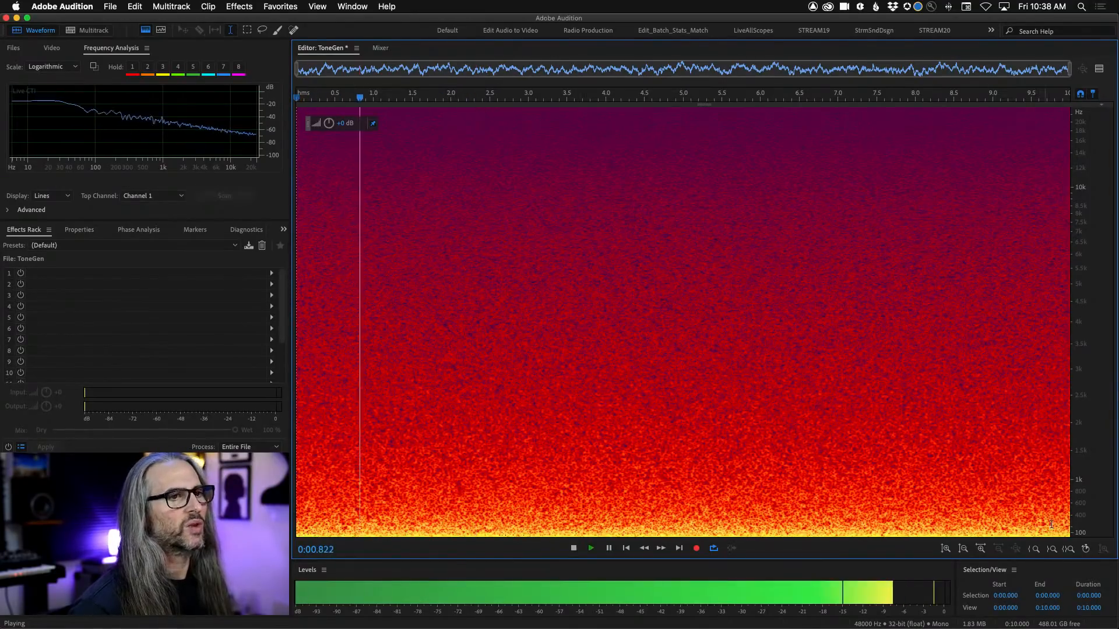
{"action": "key", "text": "space"}
{"action": "scroll", "coordinate": [1090, 513], "scroll_direction": "up", "scroll_amount": 5}
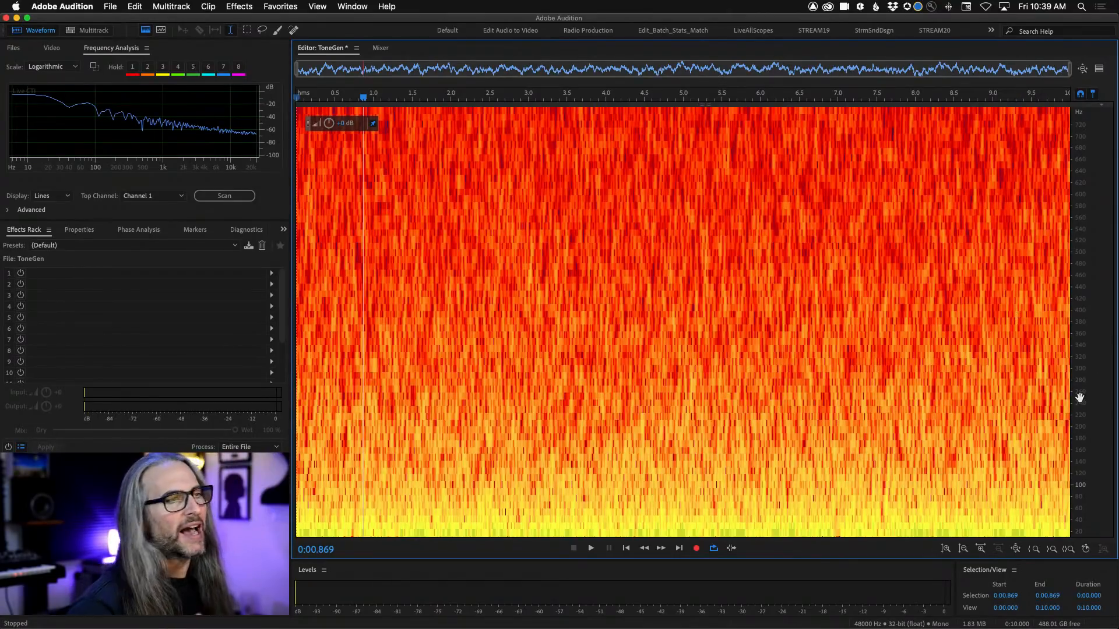
{"action": "scroll", "coordinate": [1085, 528], "scroll_direction": "down", "scroll_amount": 5}
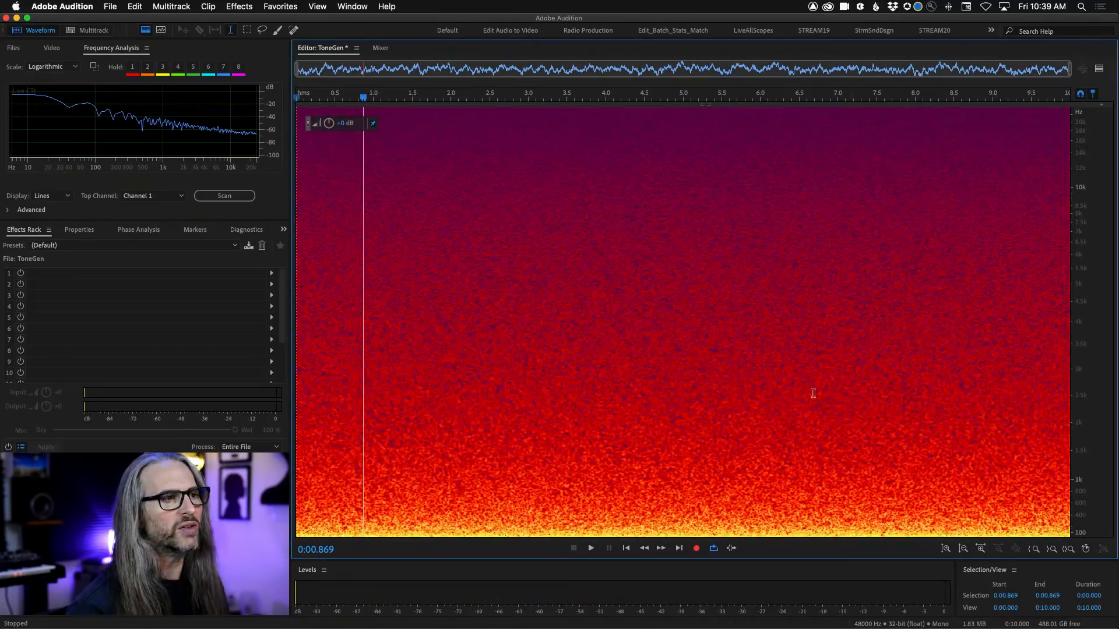
Undo the generated brown noise and reopen the Generate Noise effect with the color set to Pink
{"action": "left_click", "coordinate": [134, 6]}
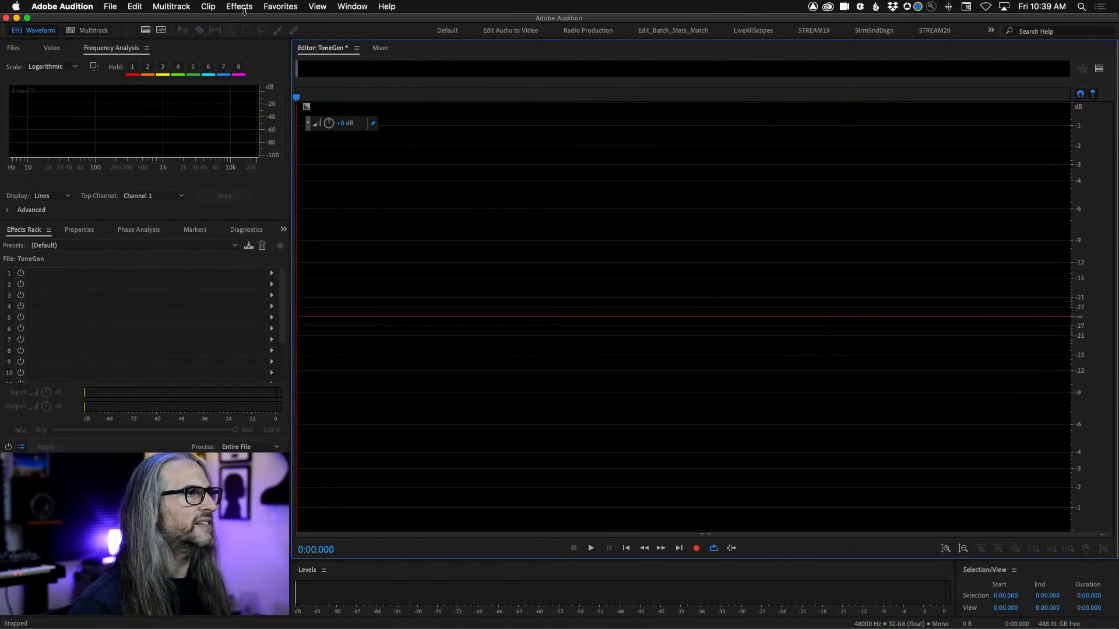
{"action": "left_click", "coordinate": [245, 7]}
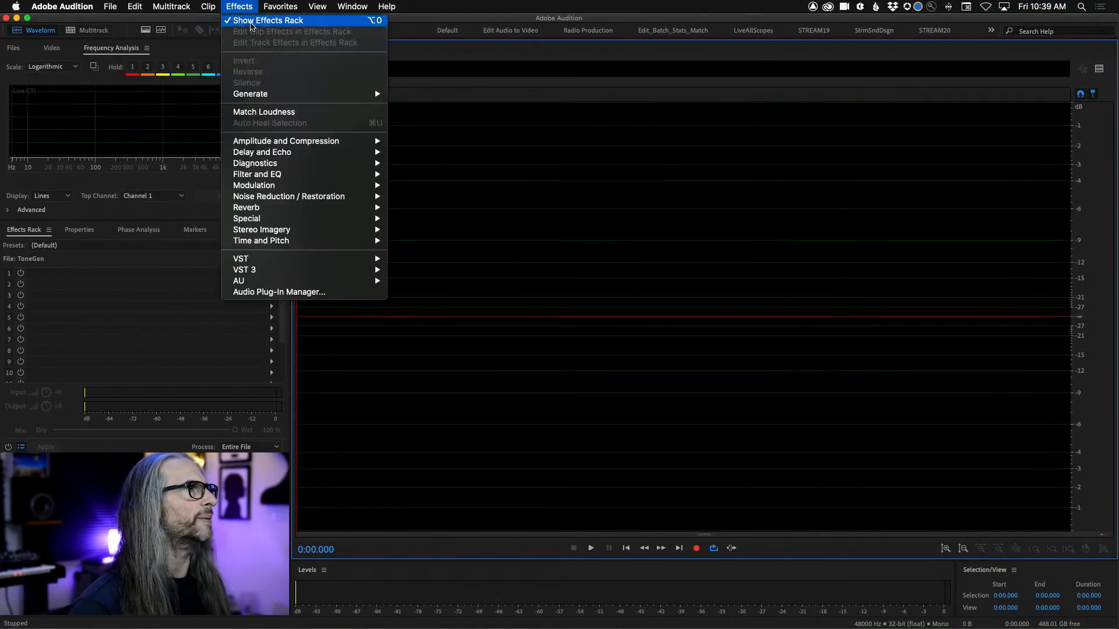
{"action": "mouse_move", "coordinate": [282, 93]}
{"action": "left_click", "coordinate": [411, 92]}
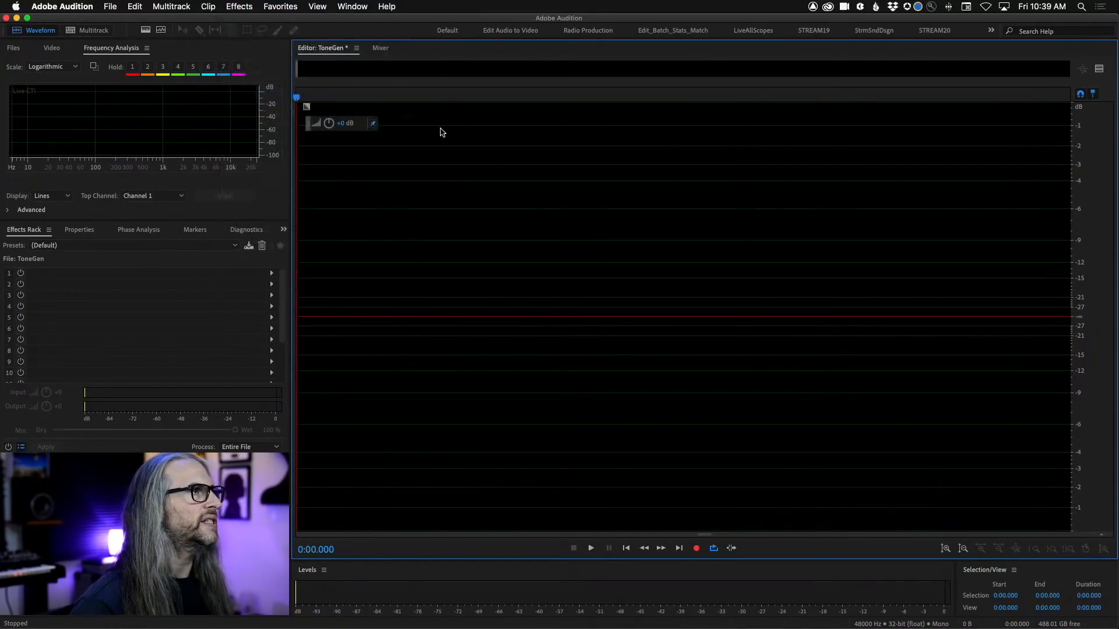
{"action": "left_click", "coordinate": [457, 121]}
{"action": "left_click", "coordinate": [453, 140]}
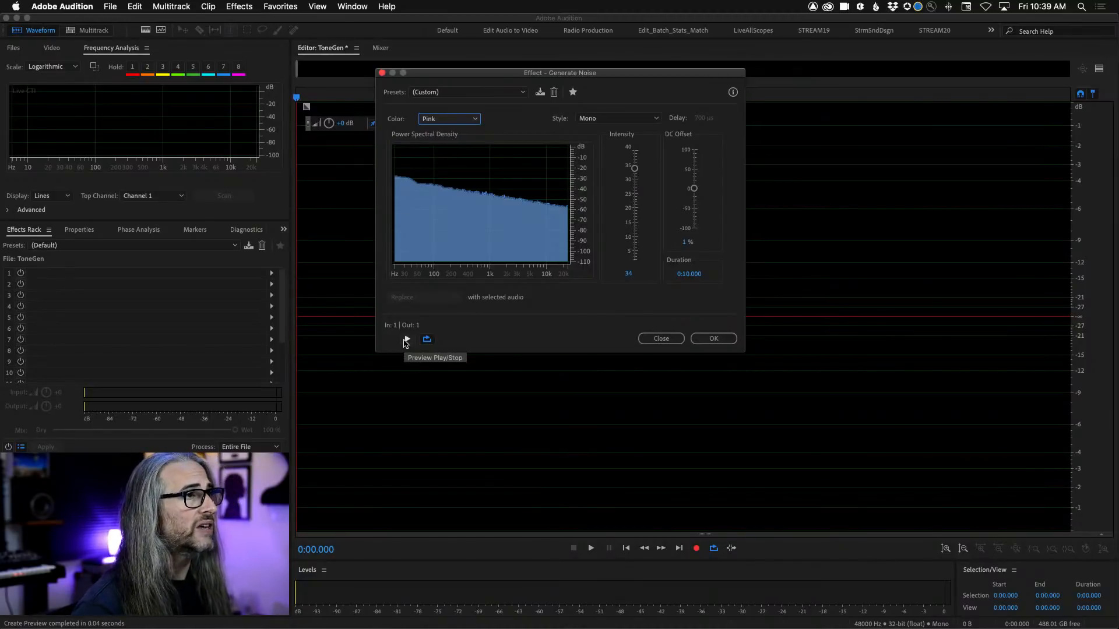
Preview the pink noise briefly and generate it in the ToneGen file with a duration of 20 seconds
{"action": "left_click", "coordinate": [407, 340]}
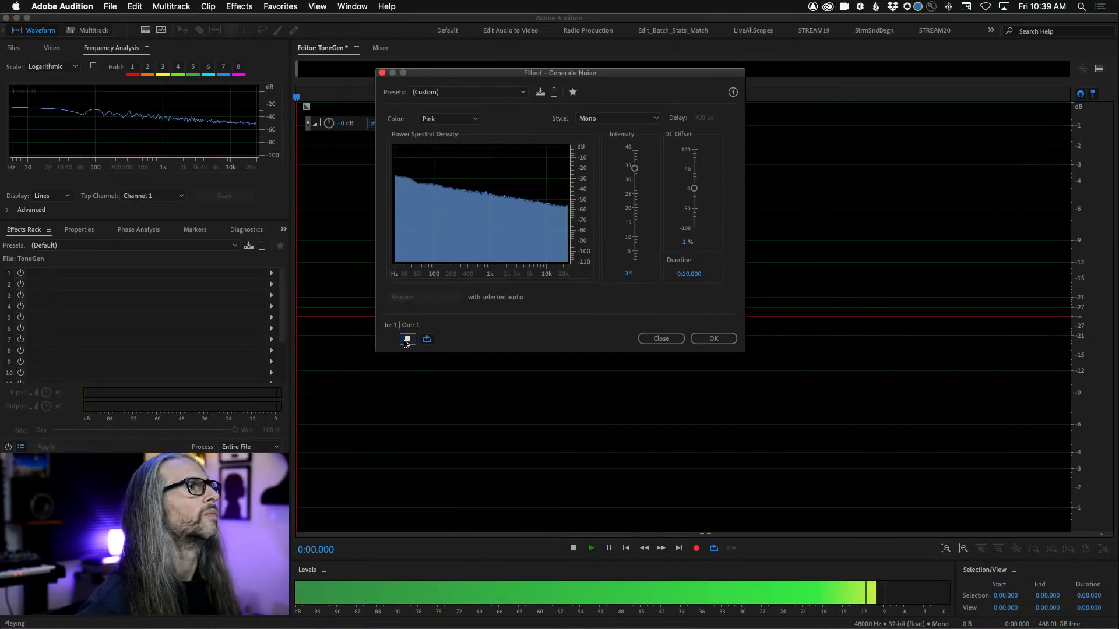
{"action": "left_click", "coordinate": [406, 340]}
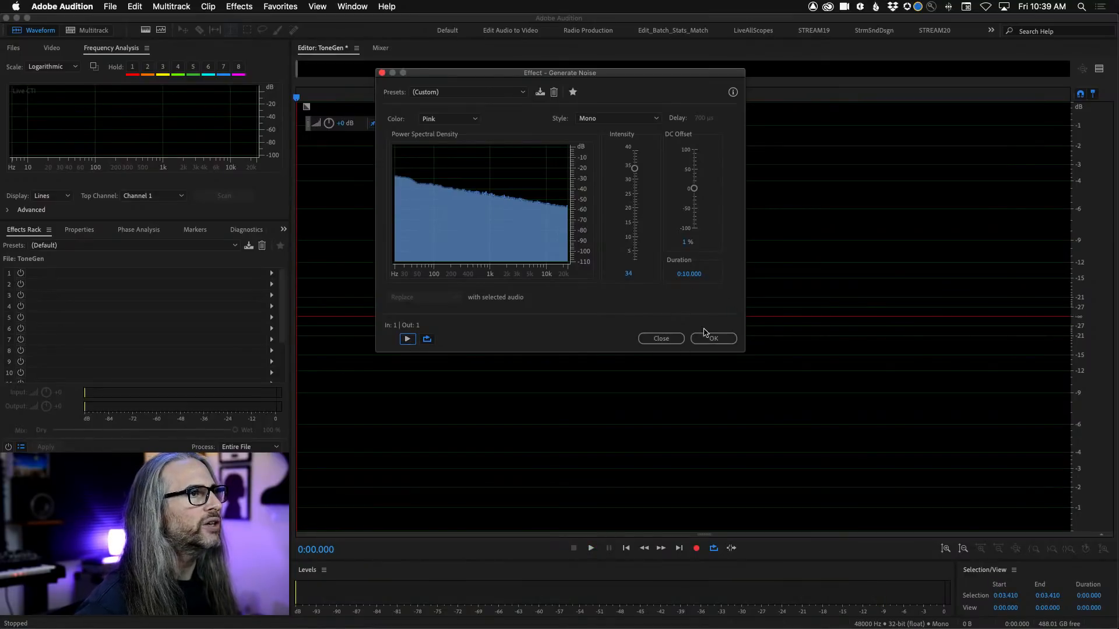
{"action": "left_click", "coordinate": [690, 275]}
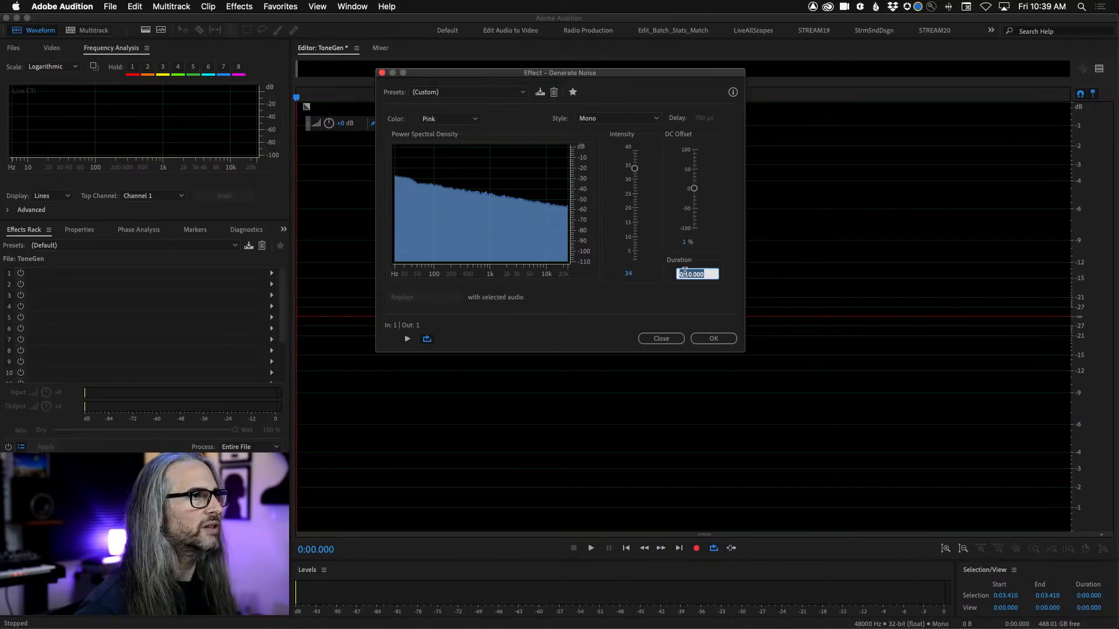
{"action": "left_click", "coordinate": [688, 274]}
{"action": "key", "text": "BackSpace"}
{"action": "type", "text": "2"}
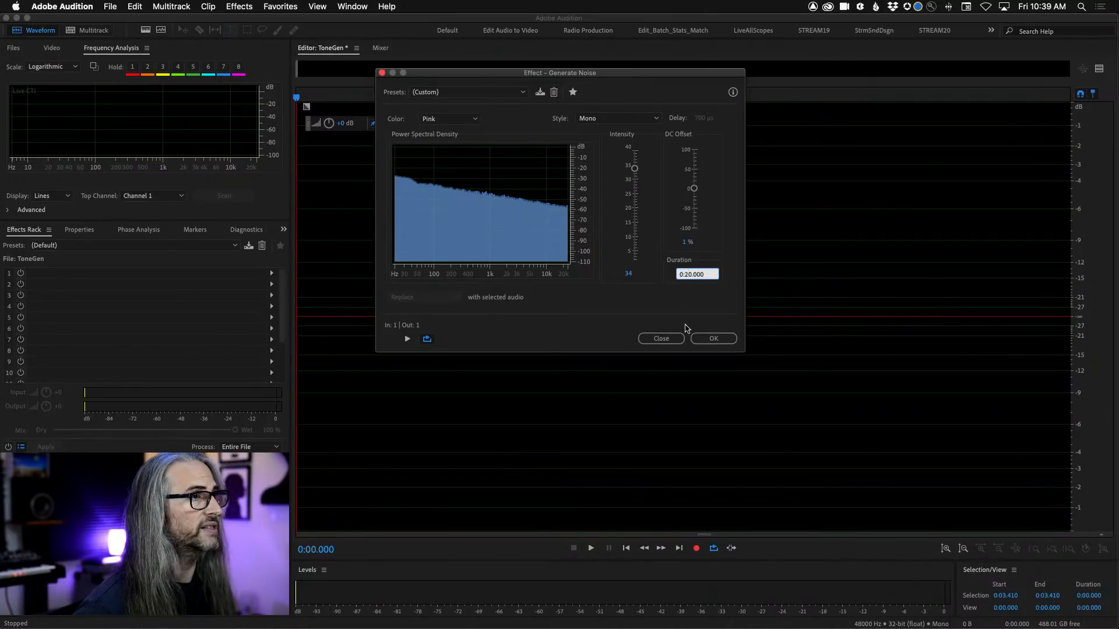
{"action": "left_click", "coordinate": [714, 338]}
Examine the pink noise in the spectral frequency display and return the playhead to the start
{"action": "left_click", "coordinate": [566, 320]}
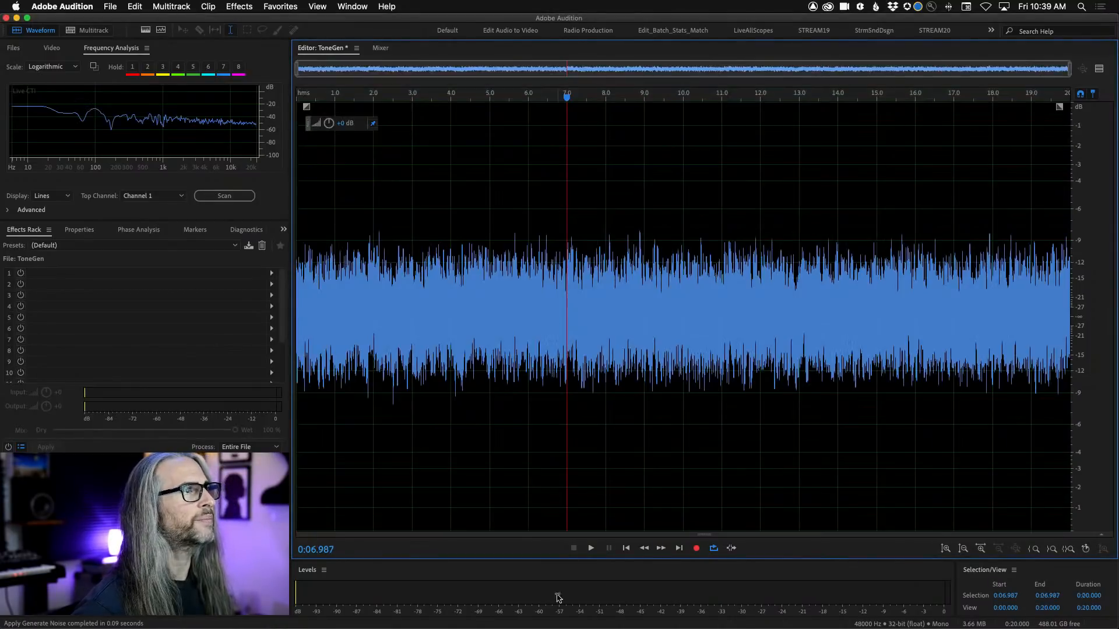
{"action": "left_click", "coordinate": [145, 30]}
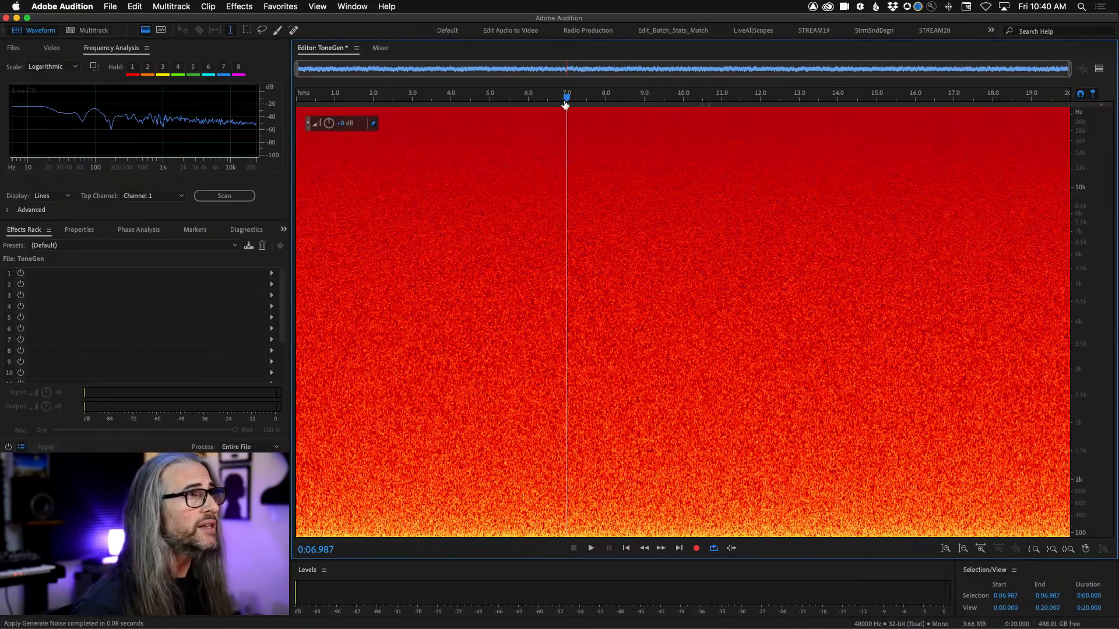
{"action": "key", "text": "Home"}
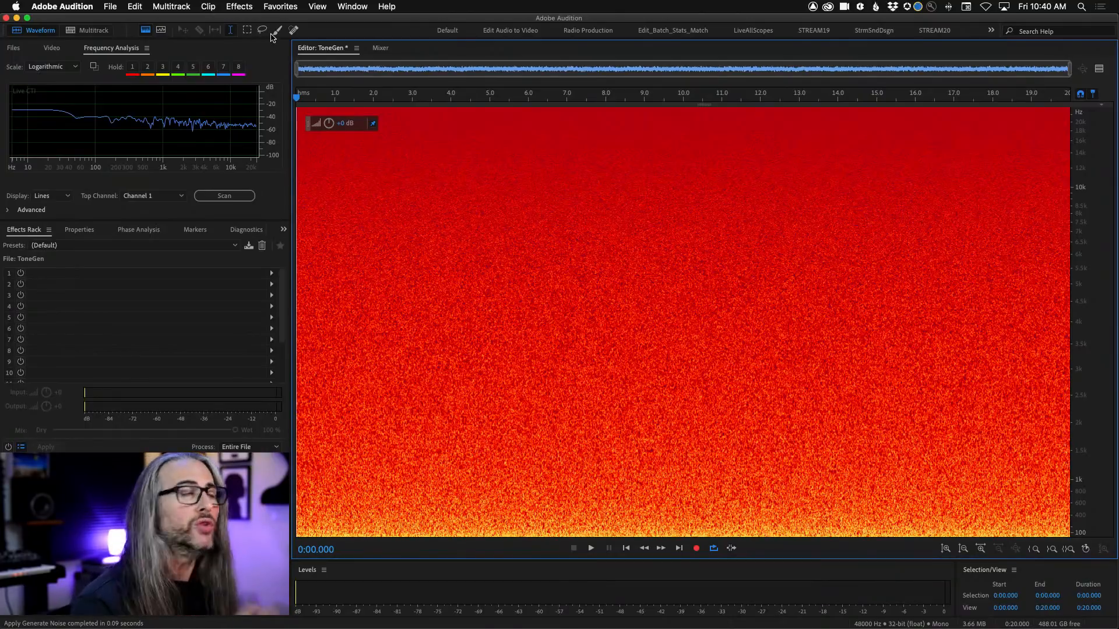
Open the Phaser effect on the pink noise, lower its output gain to -3.5 dB and preview the Rubber Monster preset
{"action": "left_click", "coordinate": [231, 7]}
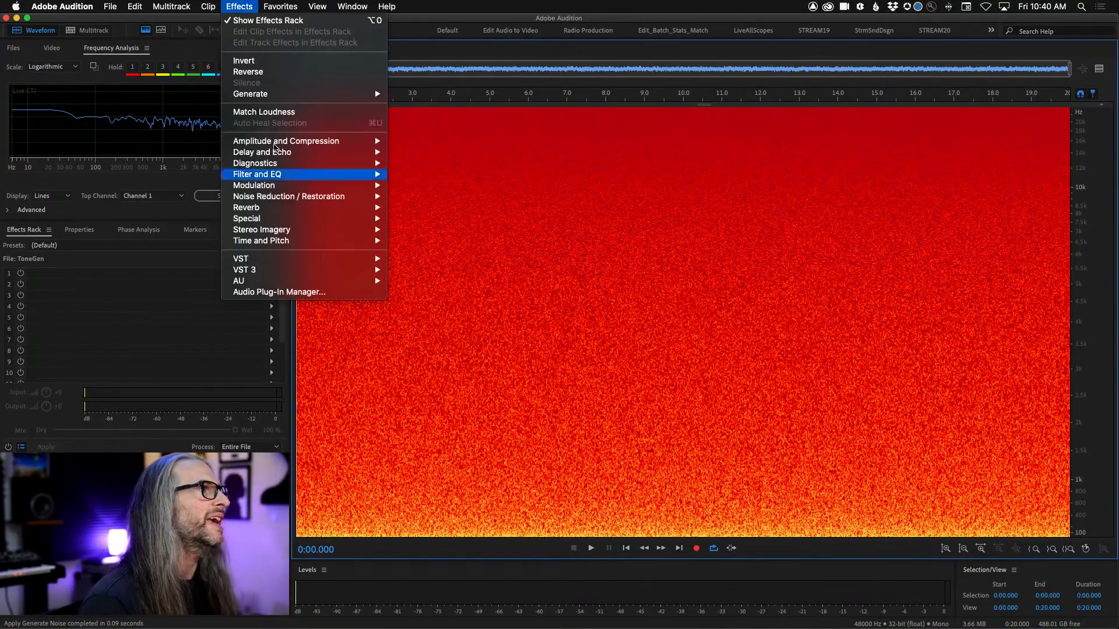
{"action": "mouse_move", "coordinate": [285, 209]}
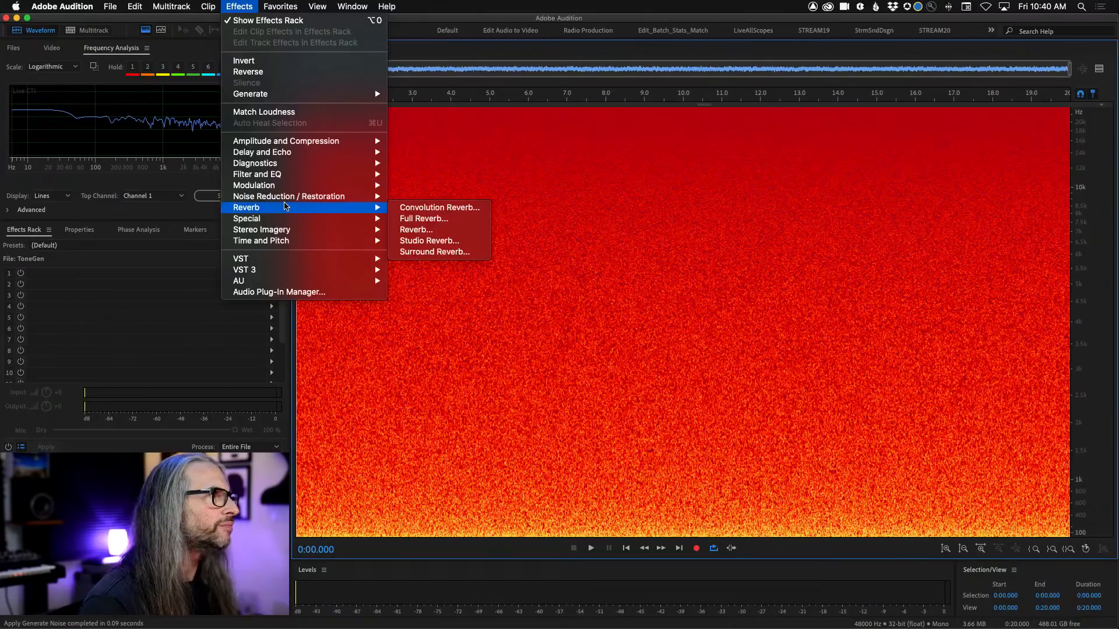
{"action": "mouse_move", "coordinate": [288, 185]}
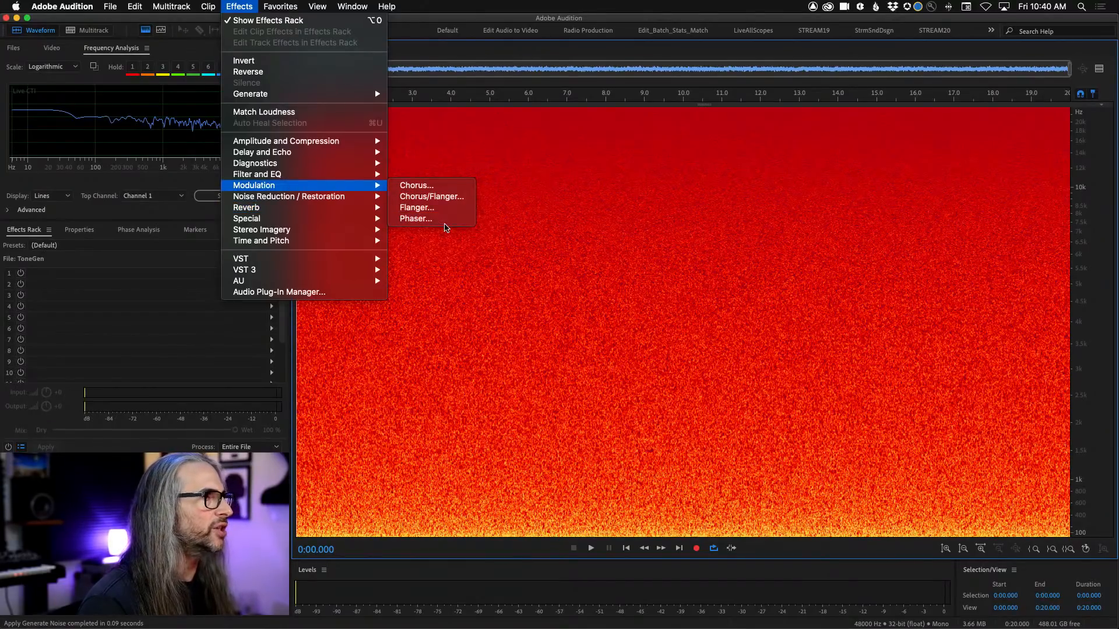
{"action": "left_click", "coordinate": [416, 220]}
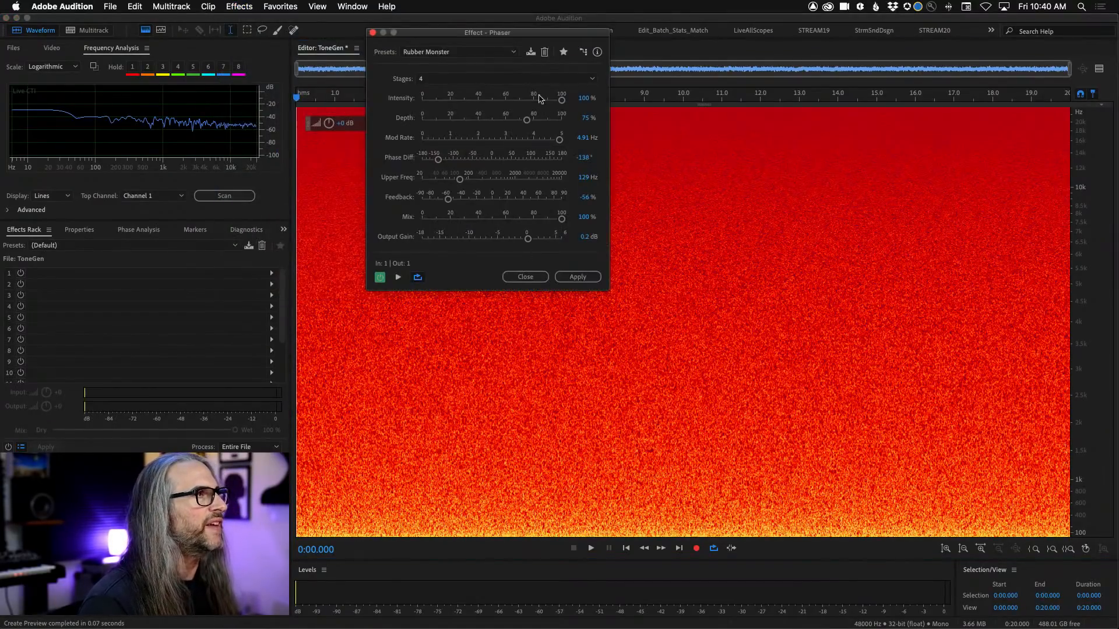
{"action": "left_click_drag", "start_coordinate": [466, 38], "coordinate": [559, 144]}
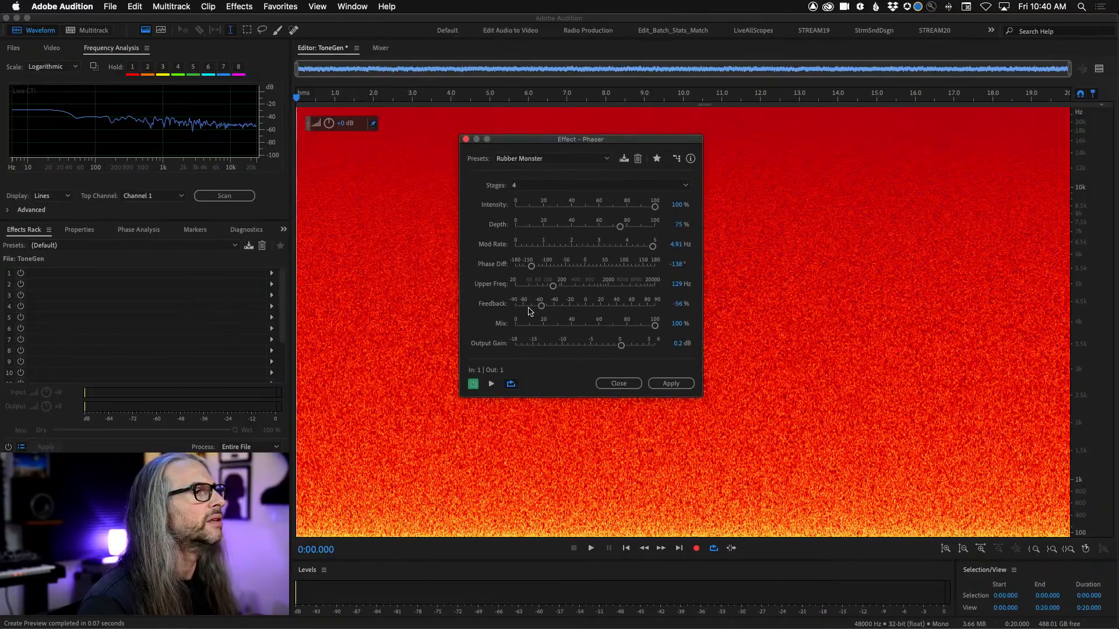
{"action": "left_click_drag", "start_coordinate": [621, 344], "coordinate": [600, 345]}
{"action": "left_click", "coordinate": [491, 383]}
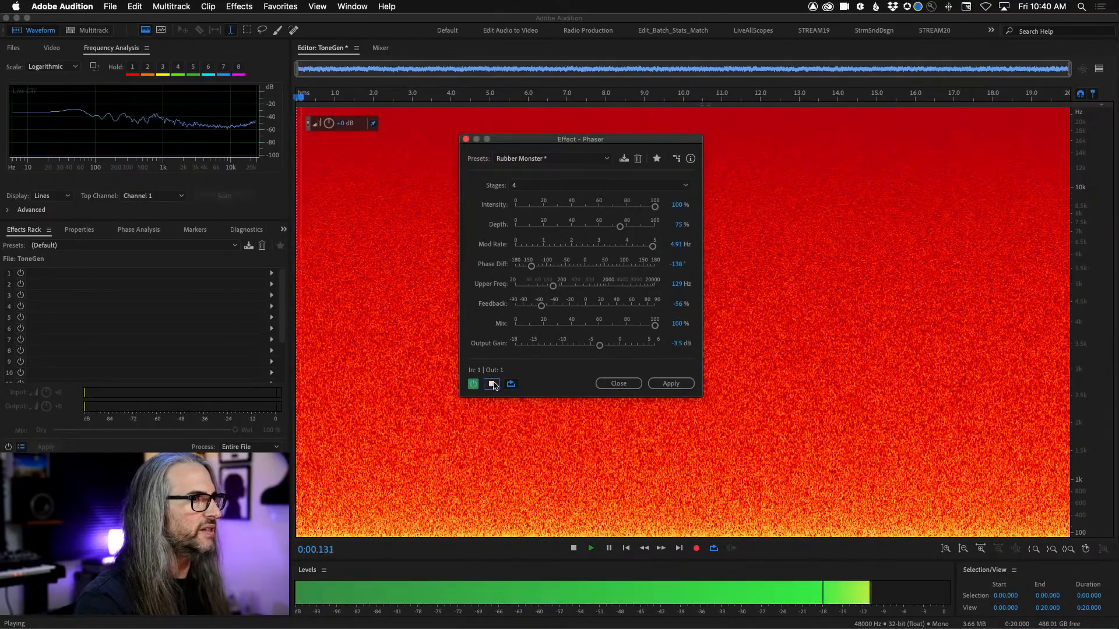
Audition the Bubble Popper and Cartoon Effect phaser presets on the playing pink noise
{"action": "left_click", "coordinate": [533, 158]}
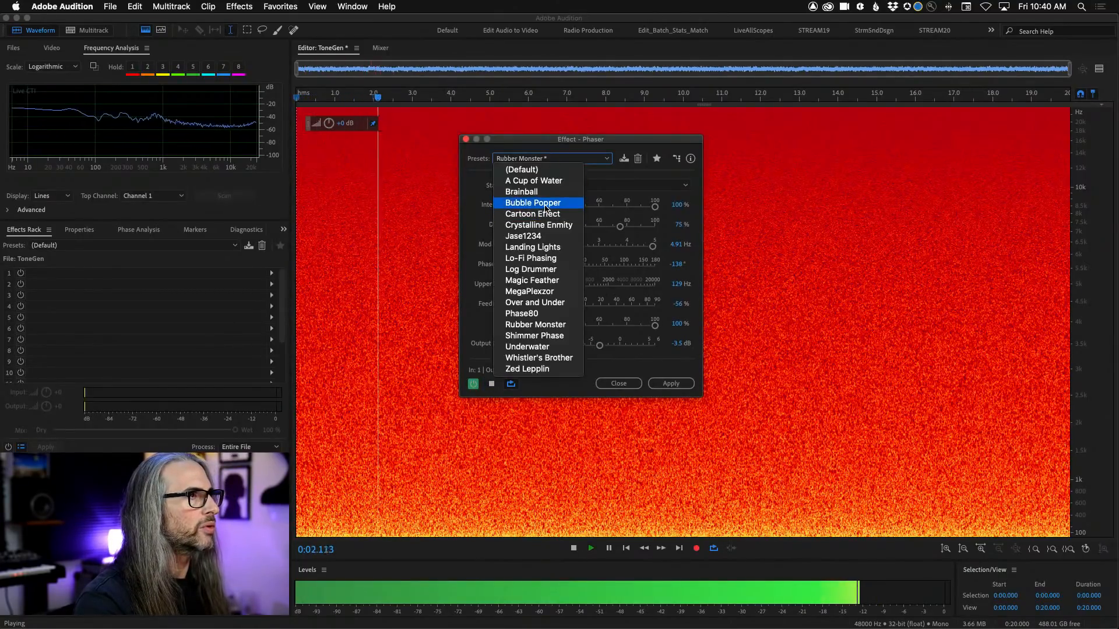
{"action": "left_click", "coordinate": [541, 201]}
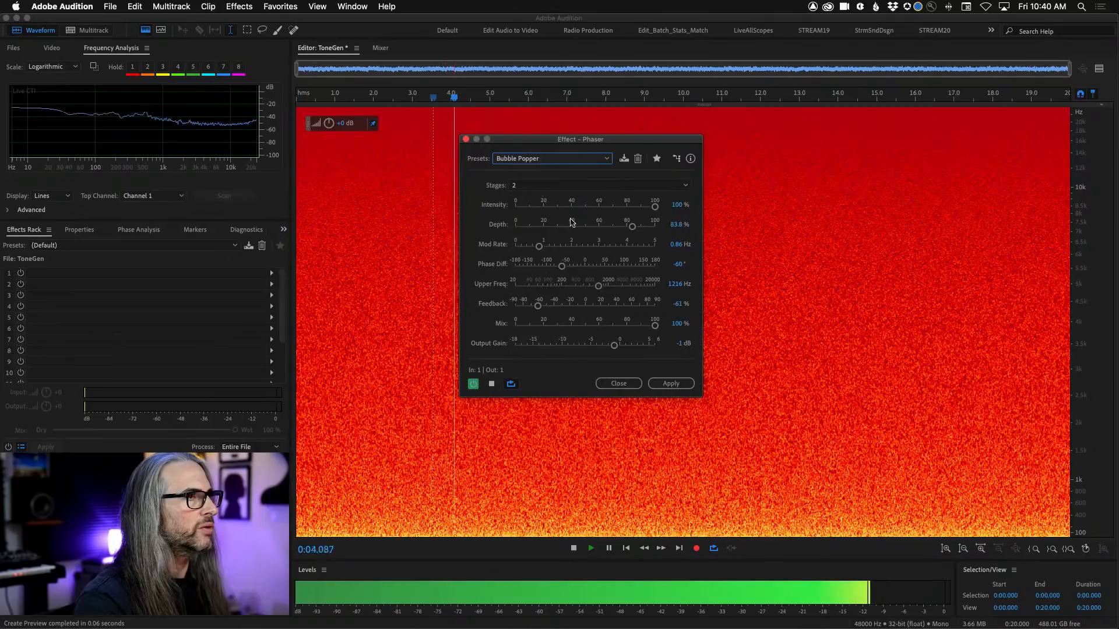
{"action": "left_click", "coordinate": [560, 158]}
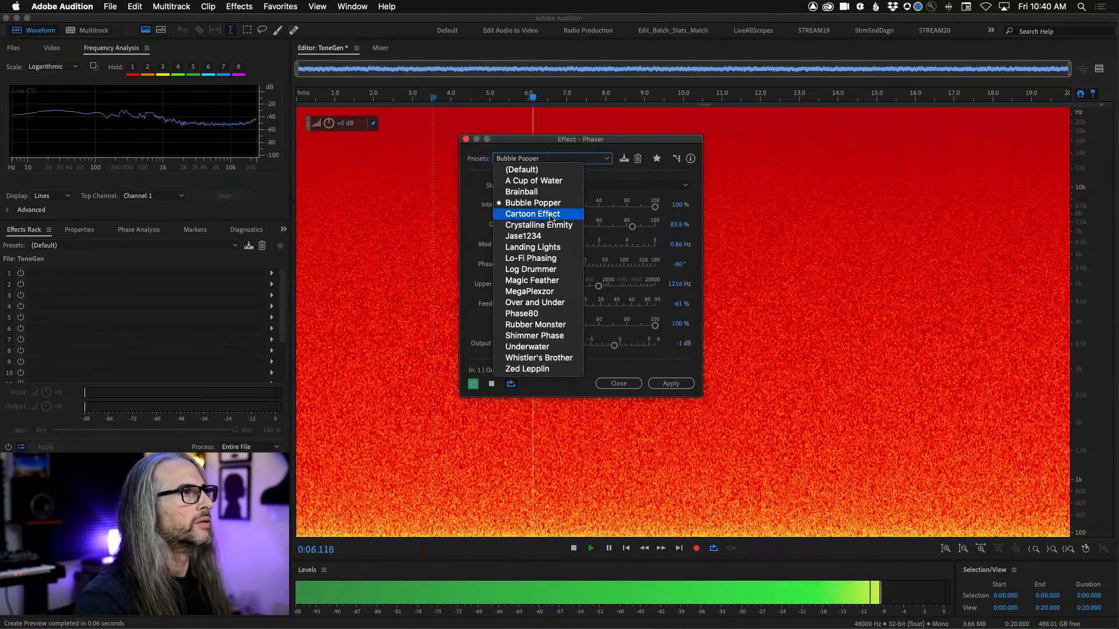
{"action": "left_click", "coordinate": [547, 215]}
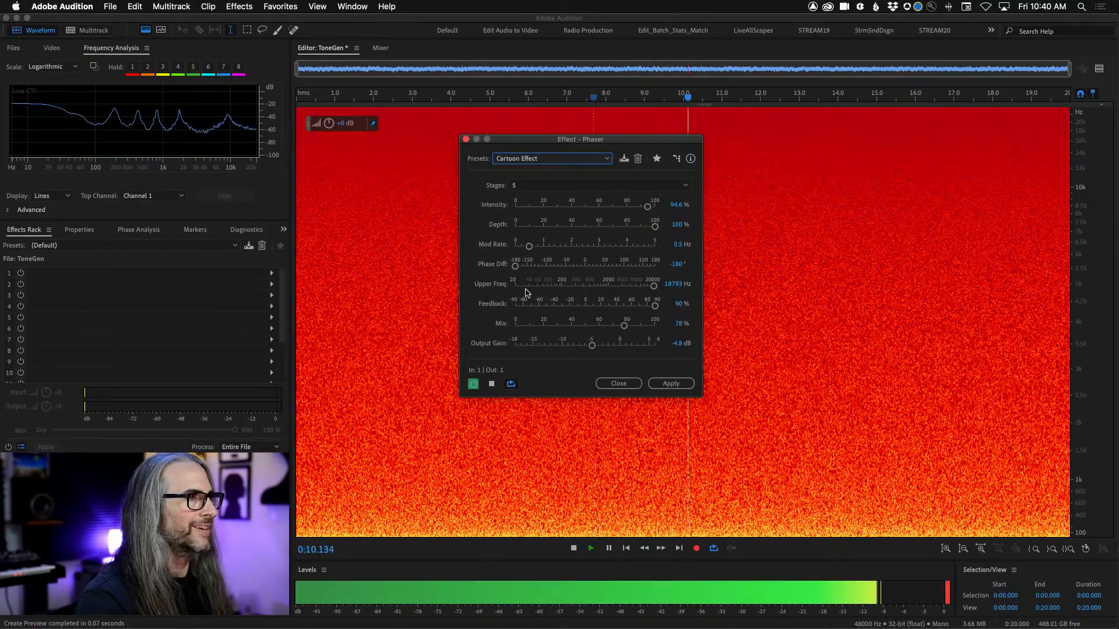
Restart the Cartoon Effect preview and raise the phaser's mod rate to 0.95 Hz
{"action": "left_click", "coordinate": [492, 384]}
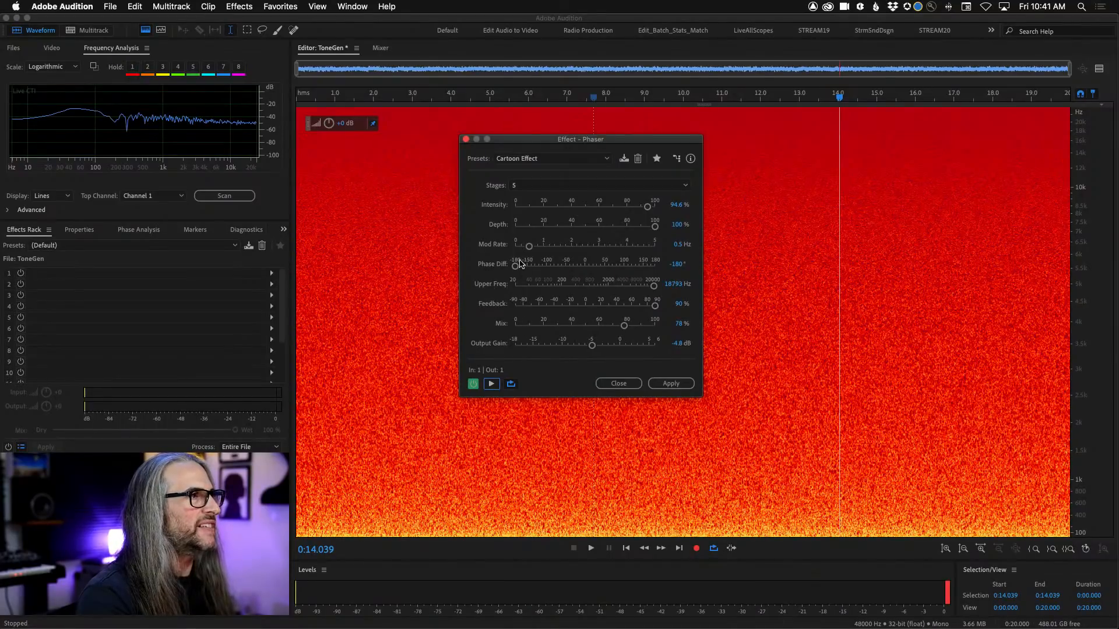
{"action": "left_click", "coordinate": [491, 384]}
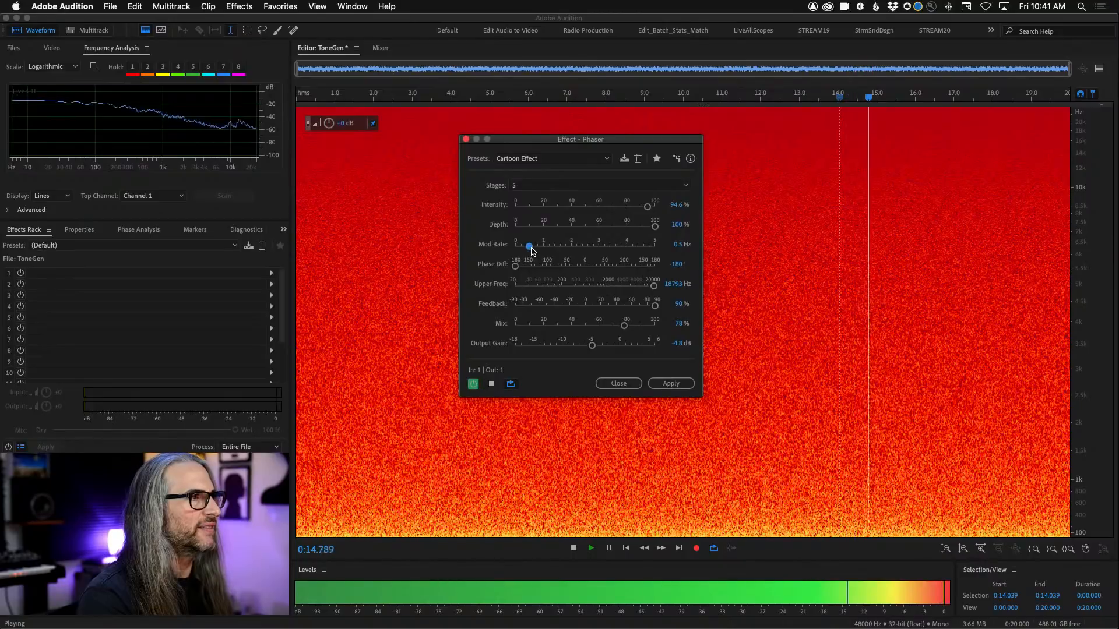
{"action": "mouse_move", "coordinate": [528, 246]}
{"action": "left_mouse_down"}
{"action": "mouse_move", "coordinate": [646, 249]}
{"action": "mouse_move", "coordinate": [542, 249]}
{"action": "left_mouse_up"}
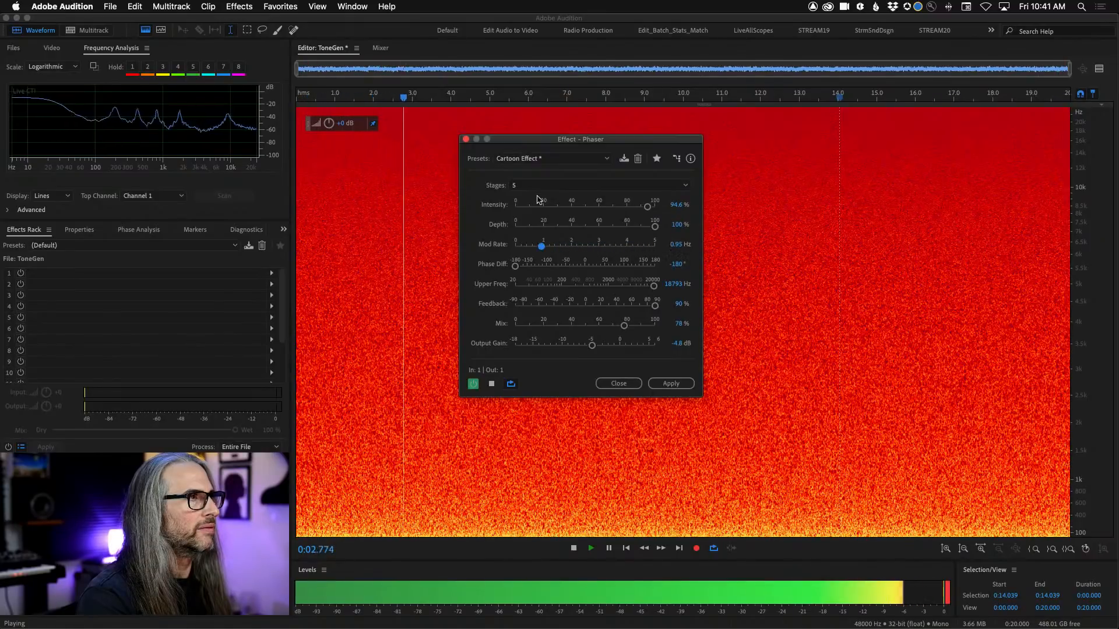
Audition the Magic Feather, MegaPlexzor and Phase80 phaser presets, stop the preview and close the Phaser without applying it
{"action": "left_click", "coordinate": [539, 159]}
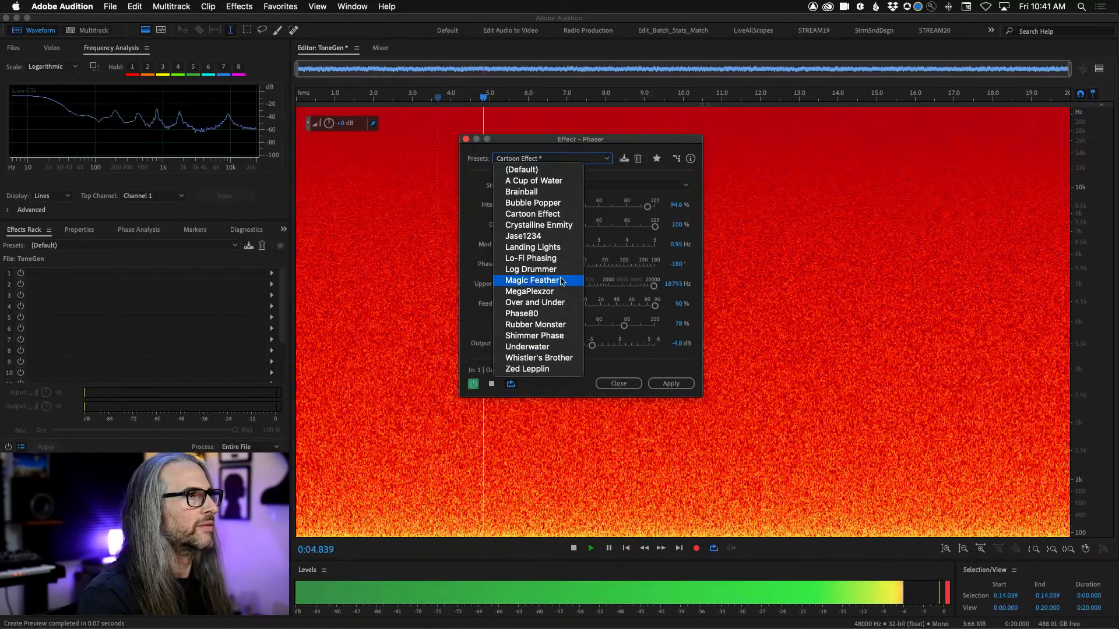
{"action": "left_click", "coordinate": [531, 280]}
{"action": "left_click", "coordinate": [551, 159]}
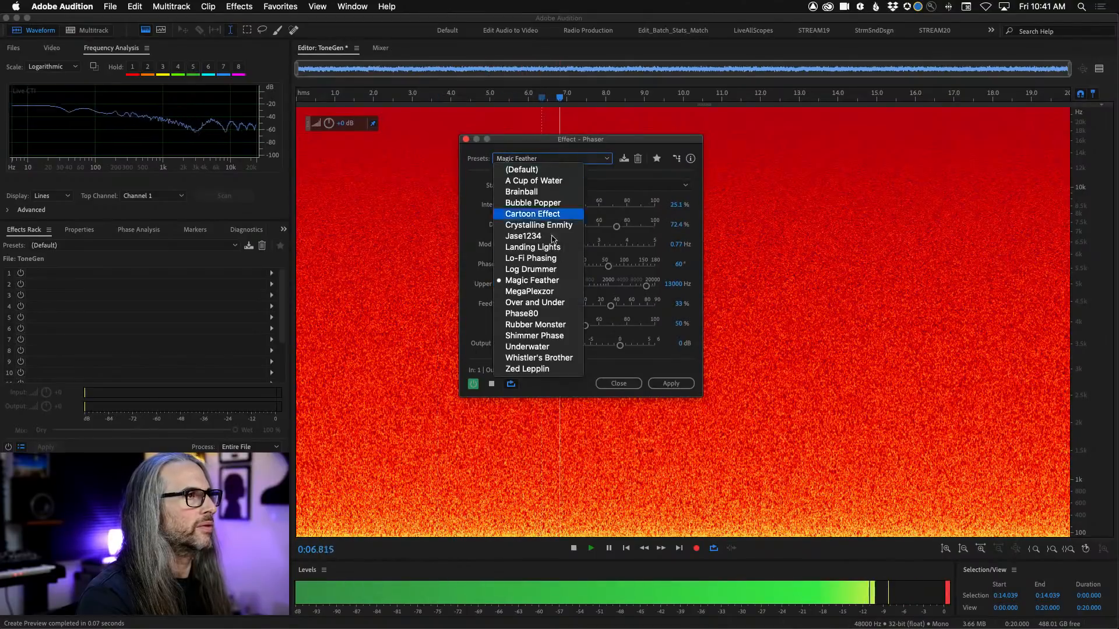
{"action": "left_click", "coordinate": [518, 293]}
{"action": "left_click", "coordinate": [551, 158]}
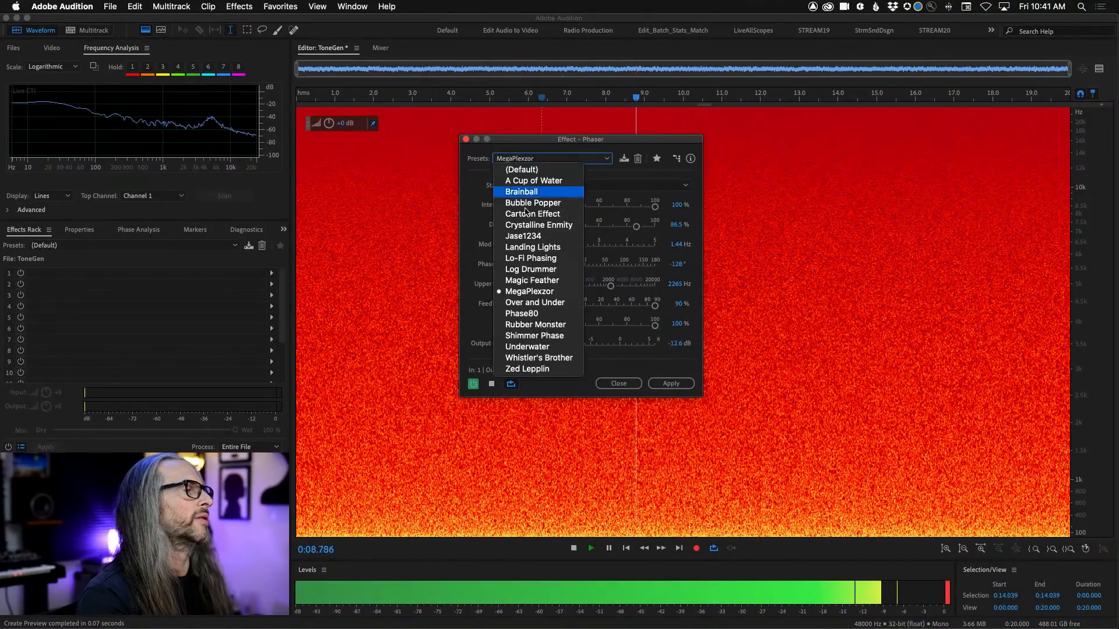
{"action": "left_click", "coordinate": [529, 291]}
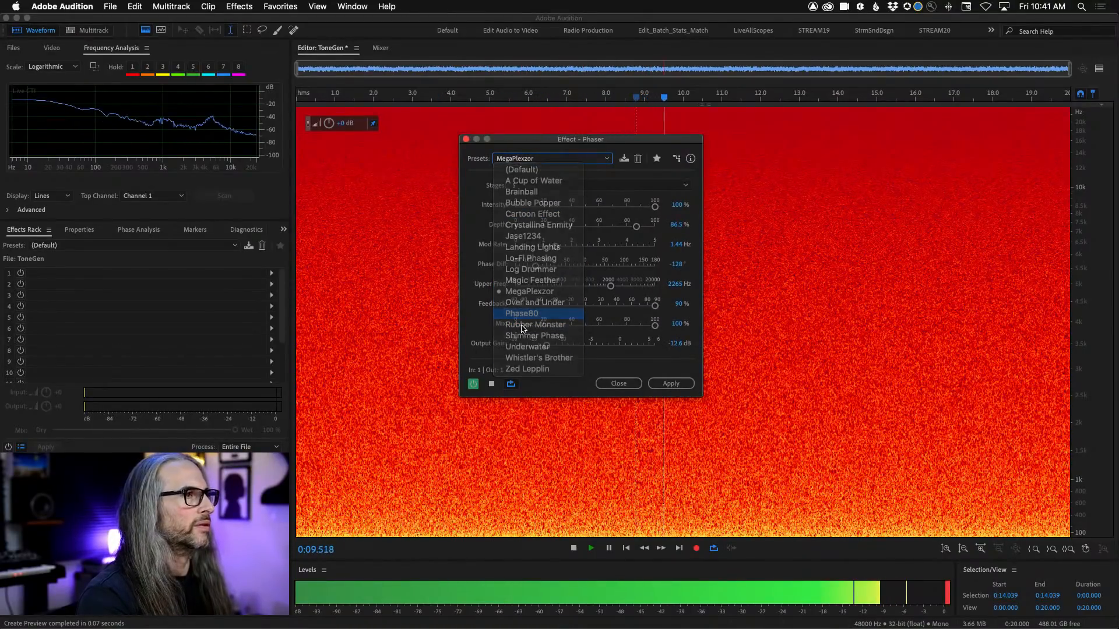
{"action": "left_click", "coordinate": [491, 385]}
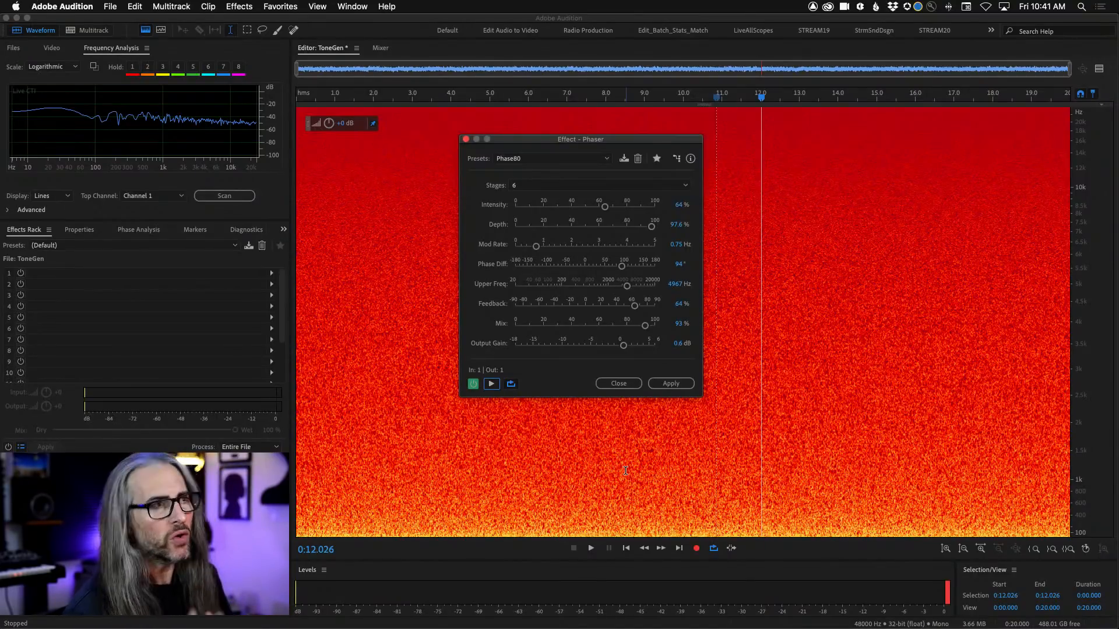
{"action": "left_click", "coordinate": [611, 384]}
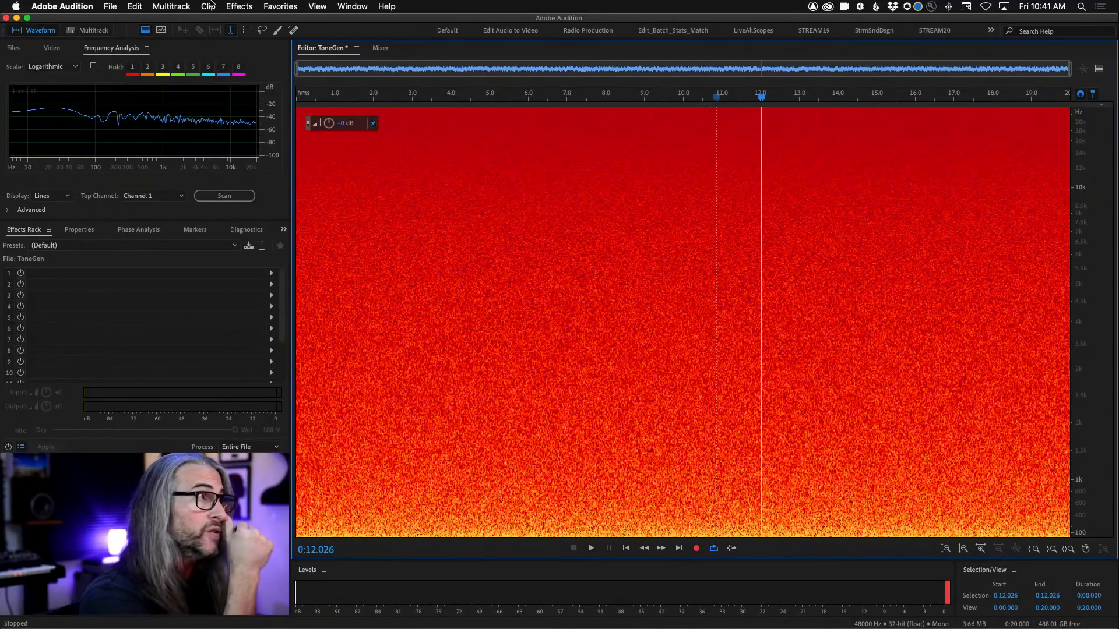
Undo the generated pink noise and reopen the Generate Noise effect with the color set to White
{"action": "left_click", "coordinate": [137, 6]}
{"action": "left_click", "coordinate": [157, 18]}
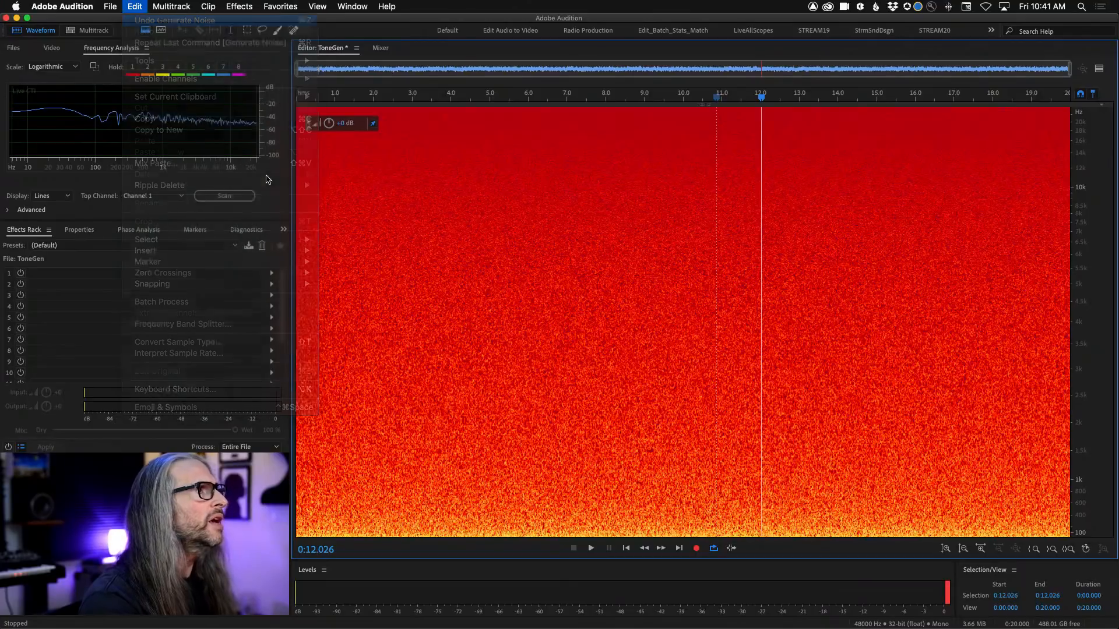
{"action": "left_click", "coordinate": [143, 30]}
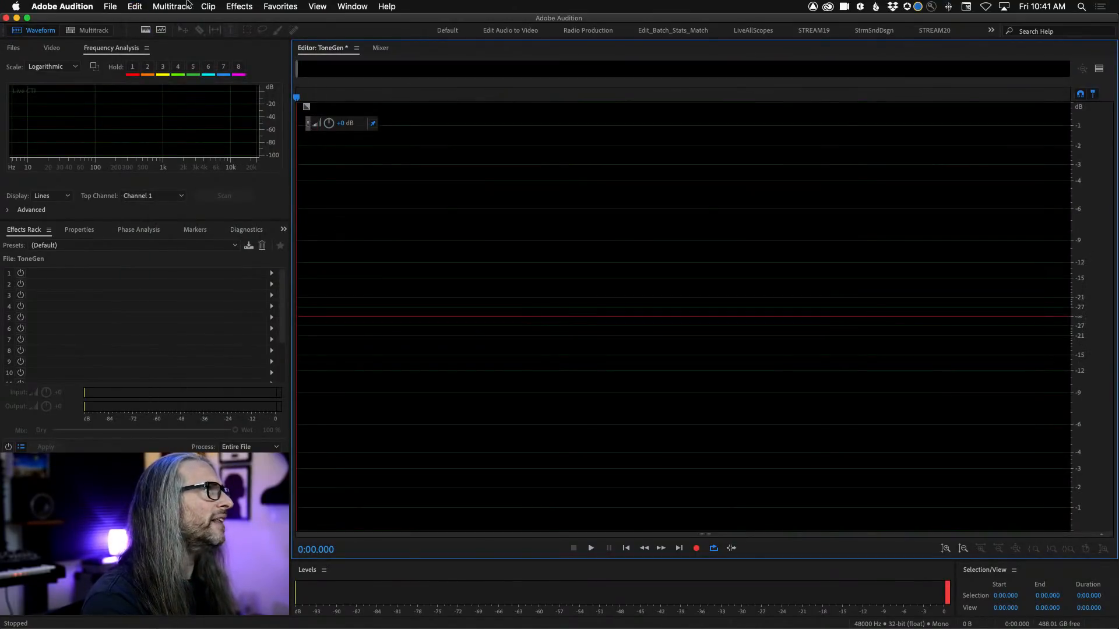
{"action": "left_click", "coordinate": [239, 6]}
{"action": "mouse_move", "coordinate": [281, 92]}
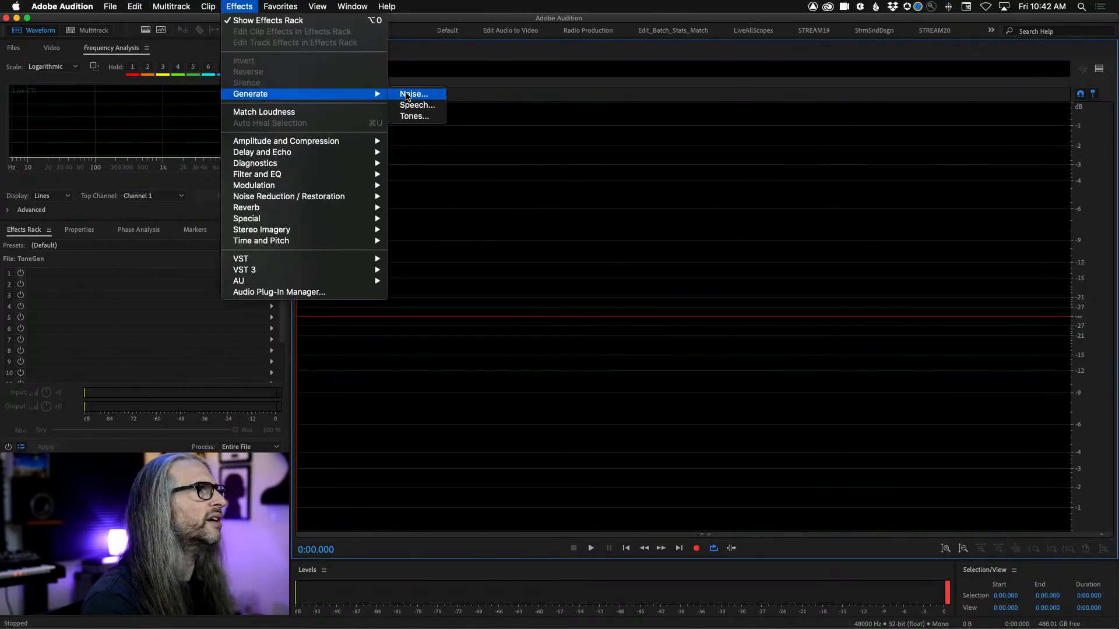
{"action": "left_click", "coordinate": [409, 94]}
{"action": "left_click", "coordinate": [468, 120]}
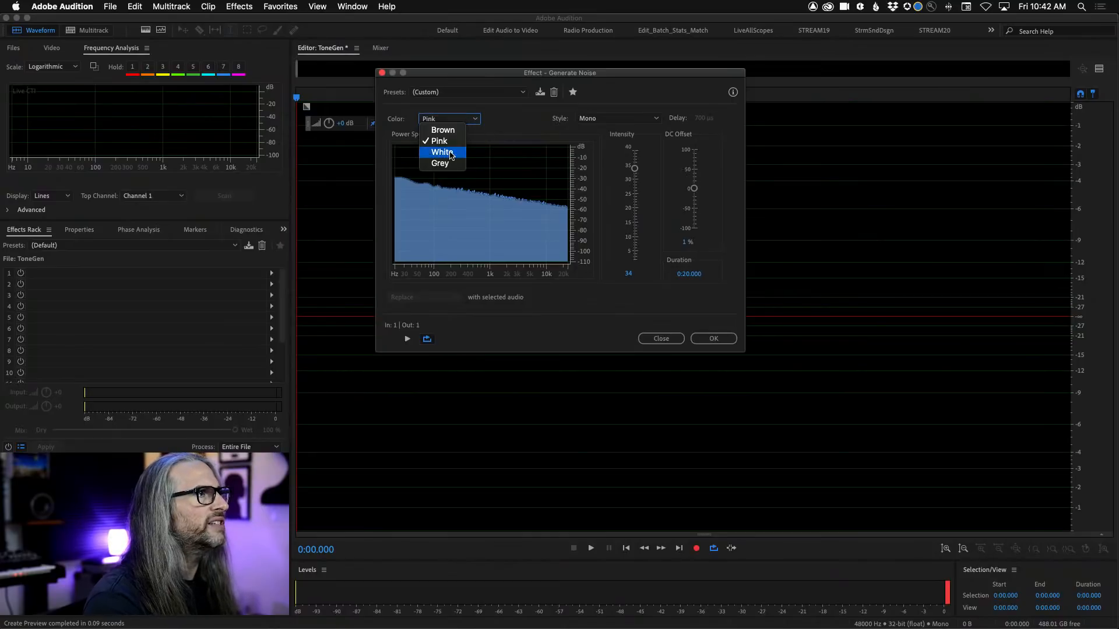
{"action": "left_click", "coordinate": [442, 152]}
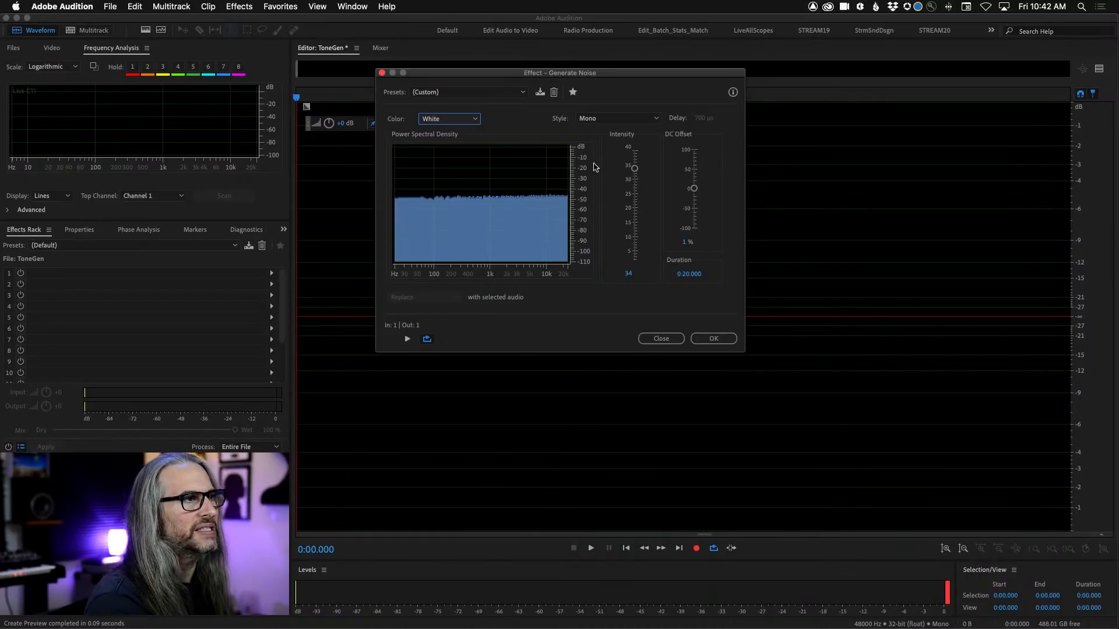
Generate 20 seconds of white noise at intensity 24 and play it while viewing the enlarged Frequency Analysis
{"action": "left_click_drag", "start_coordinate": [635, 169], "coordinate": [634, 184]}
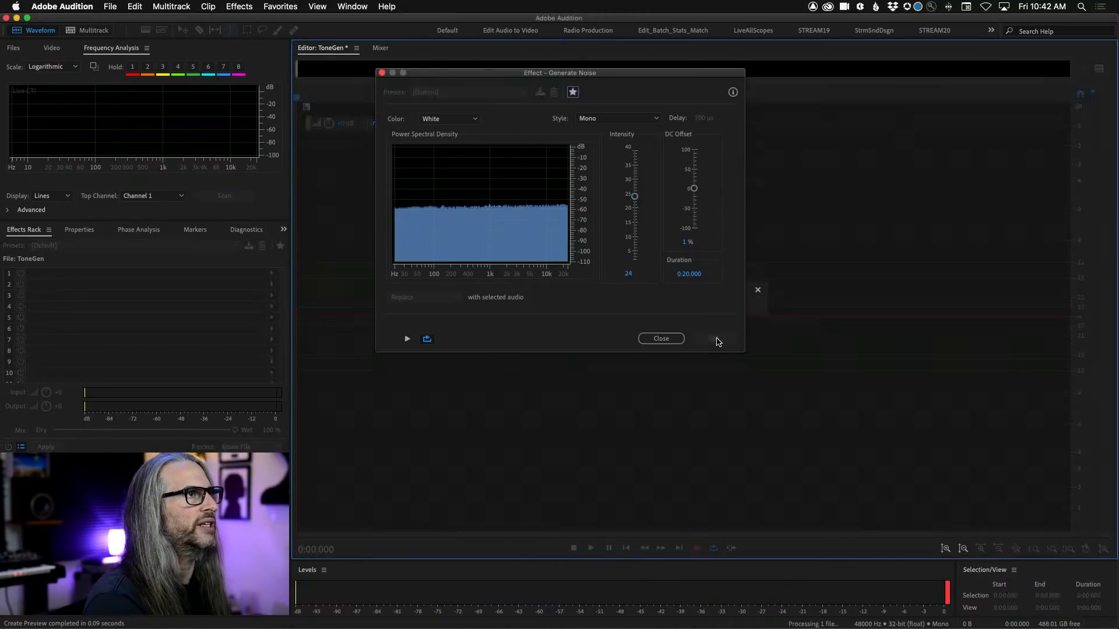
{"action": "left_click", "coordinate": [715, 340]}
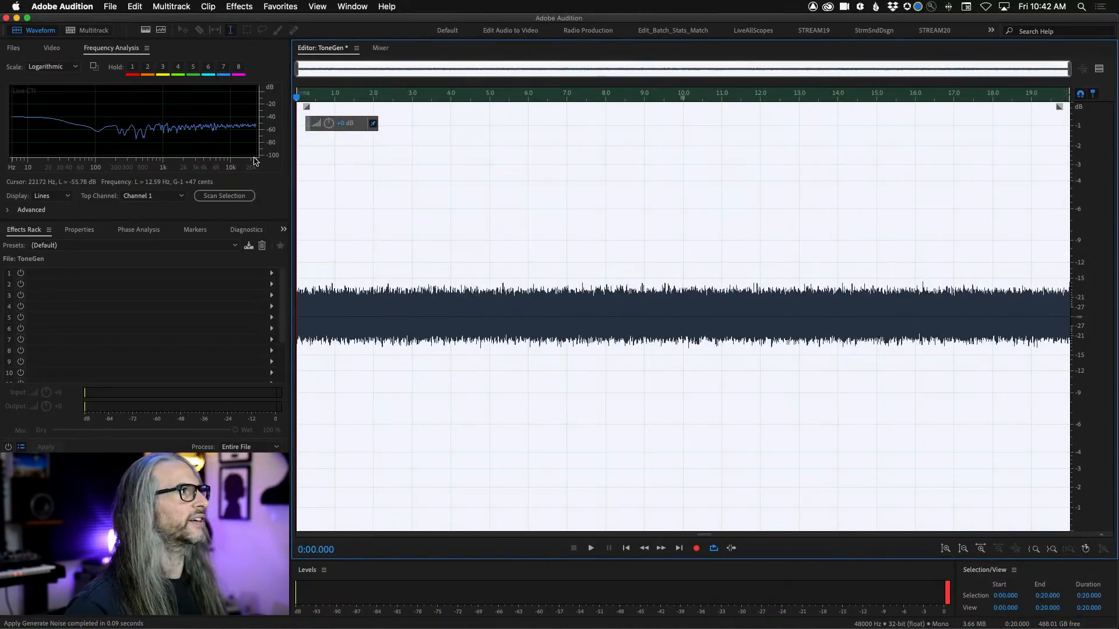
{"action": "key", "text": "space"}
{"action": "key", "text": "grave"}
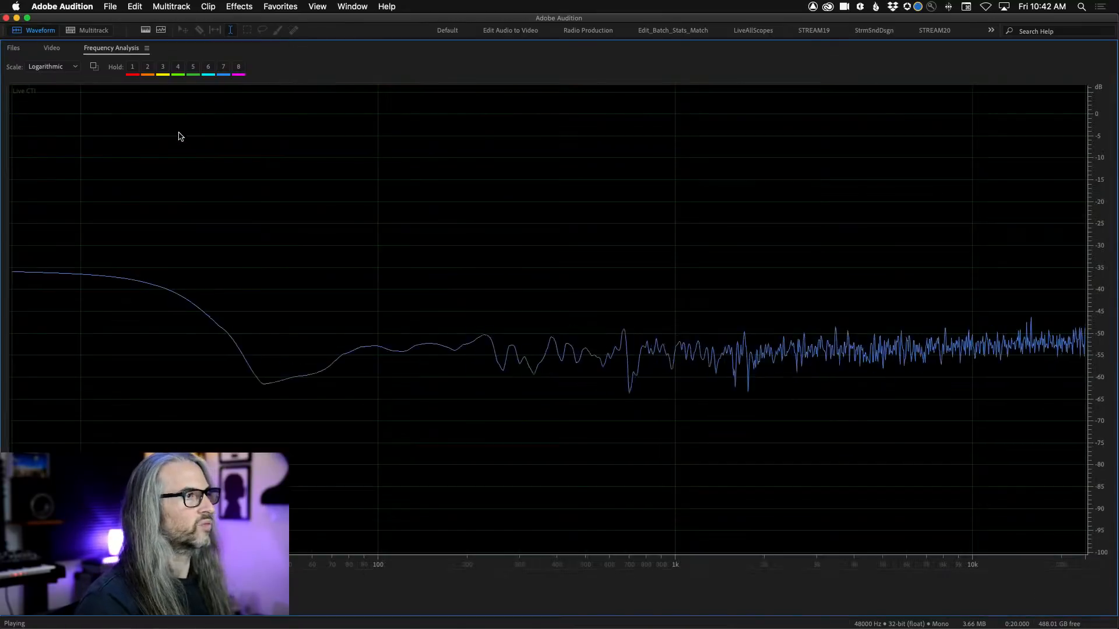
{"action": "key", "text": "space"}
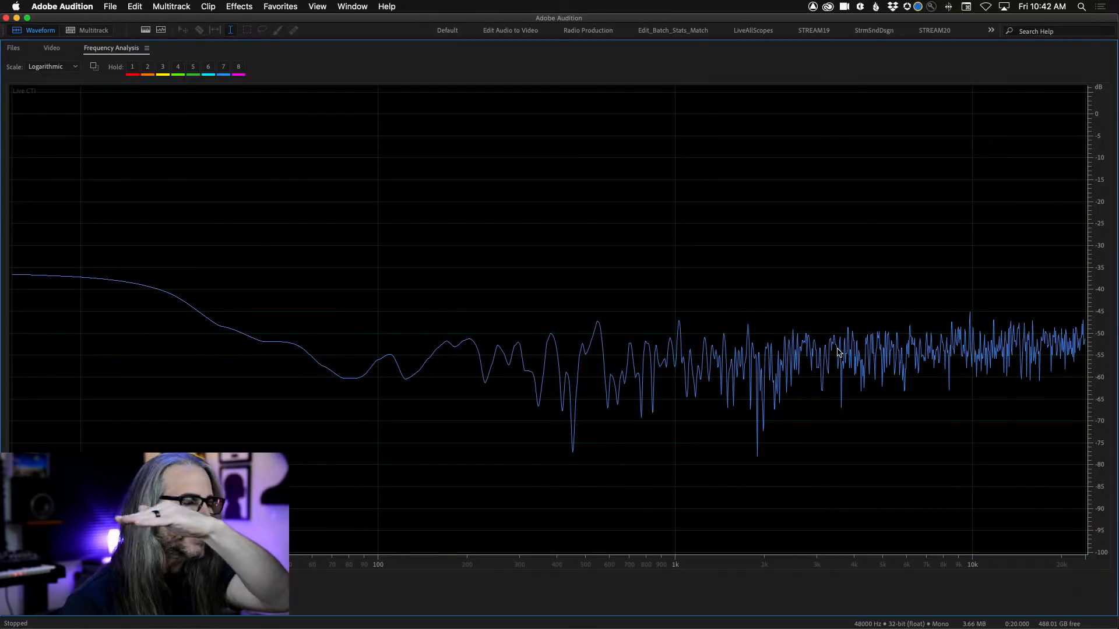
{"action": "key", "text": "grave"}
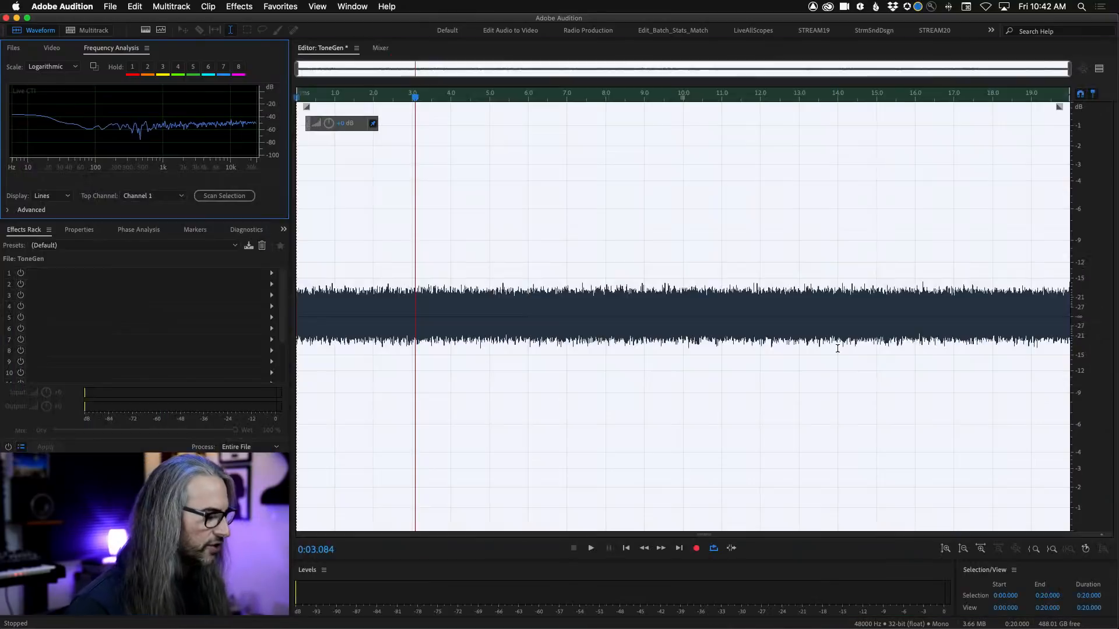
Switch the white noise to the spectral frequency display and place the playhead at about 5.4 seconds
{"action": "right_click", "coordinate": [1093, 327]}
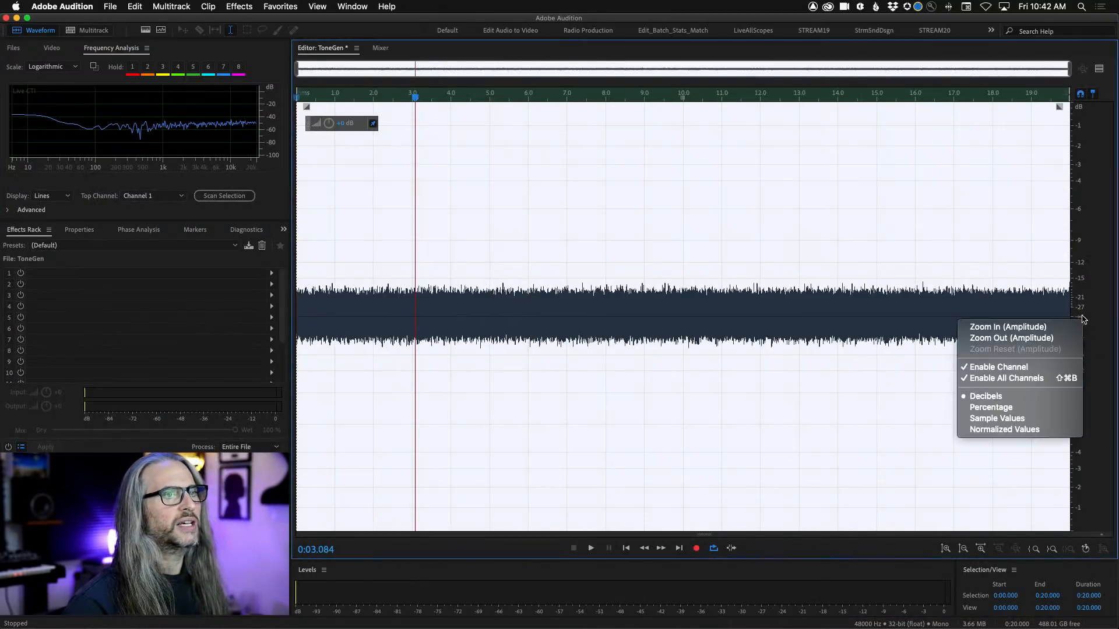
{"action": "left_click", "coordinate": [627, 228]}
{"action": "key", "text": "shift+d"}
{"action": "left_click", "coordinate": [505, 368]}
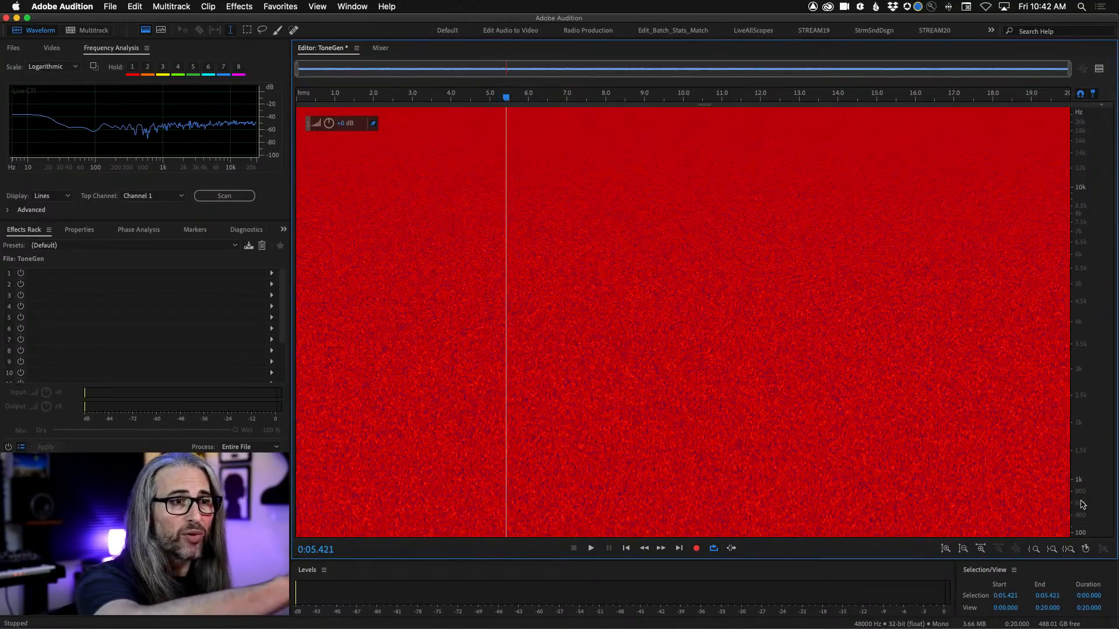
Marquee-select the low, middle and high frequency bands of the white noise in turn and clear the selection
{"action": "left_click", "coordinate": [247, 30]}
{"action": "left_click_drag", "start_coordinate": [1056, 477], "coordinate": [296, 537]}
{"action": "left_click", "coordinate": [543, 462]}
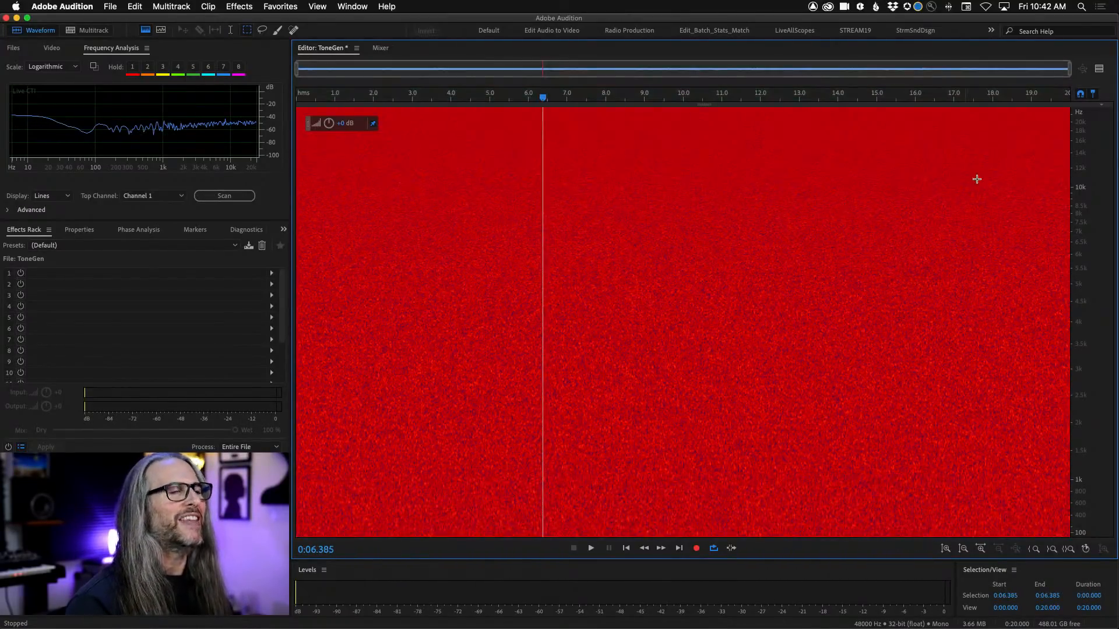
{"action": "left_click_drag", "start_coordinate": [1064, 521], "coordinate": [610, 559]}
{"action": "left_click_drag", "start_coordinate": [1026, 252], "coordinate": [310, 449]}
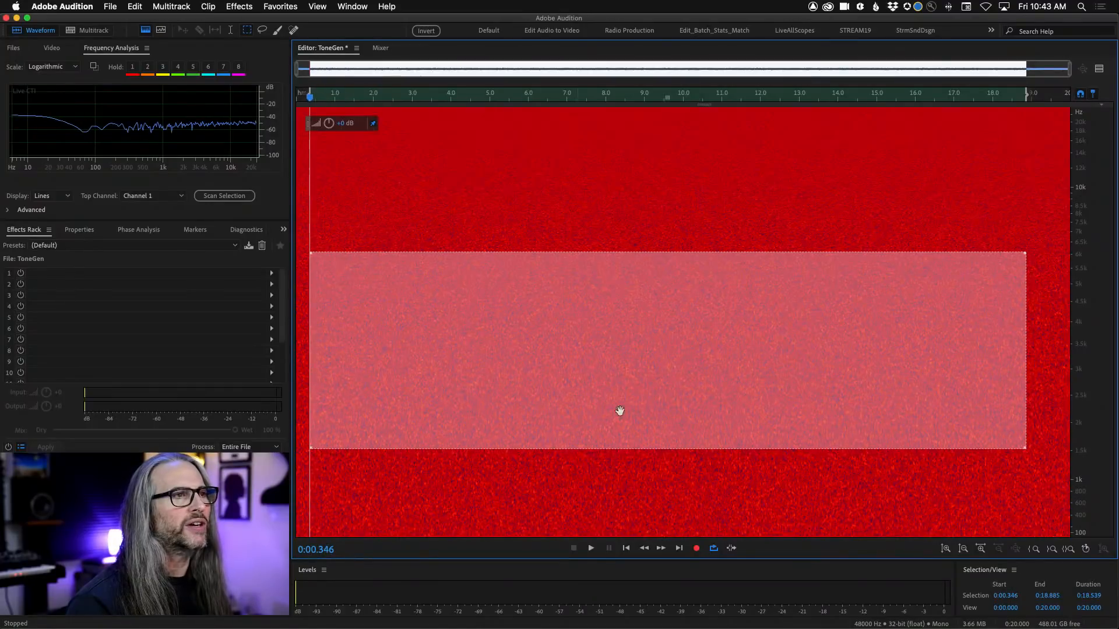
{"action": "left_click", "coordinate": [734, 449]}
{"action": "left_click_drag", "start_coordinate": [1059, 115], "coordinate": [237, 285]}
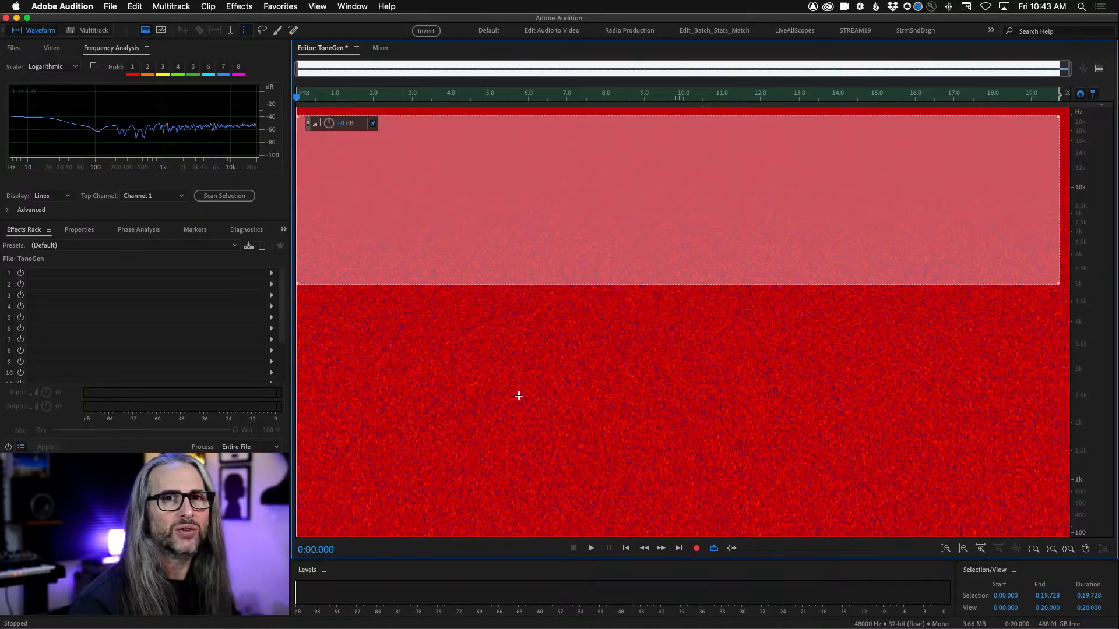
{"action": "left_click", "coordinate": [739, 366]}
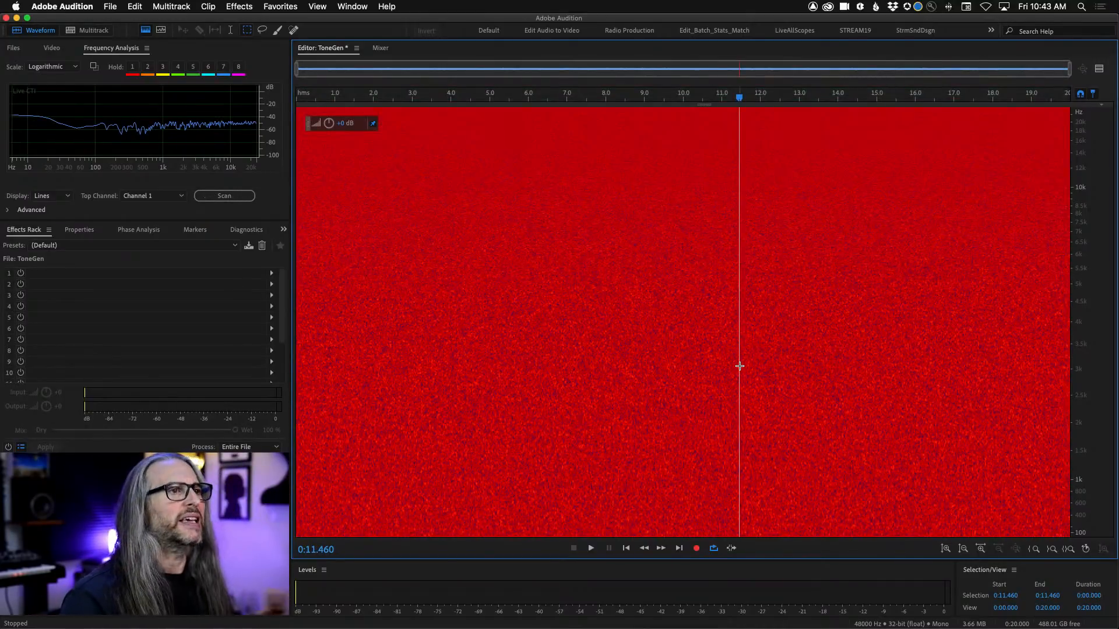
Play the white noise from about 6.7 seconds for a few seconds and stop playback
{"action": "left_click", "coordinate": [556, 313]}
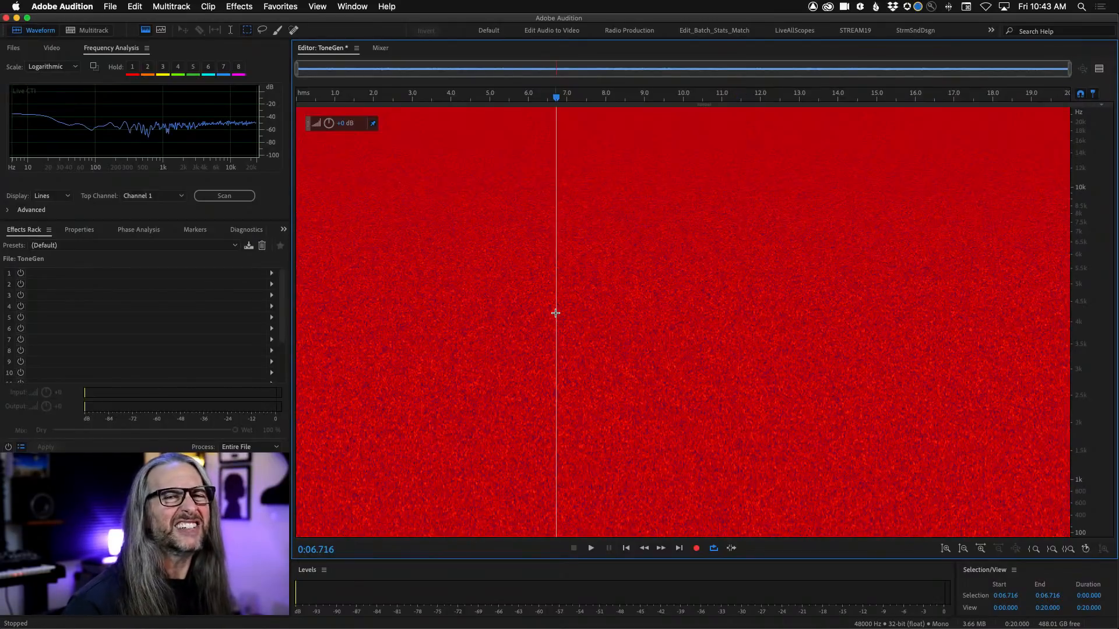
{"action": "key", "text": "space"}
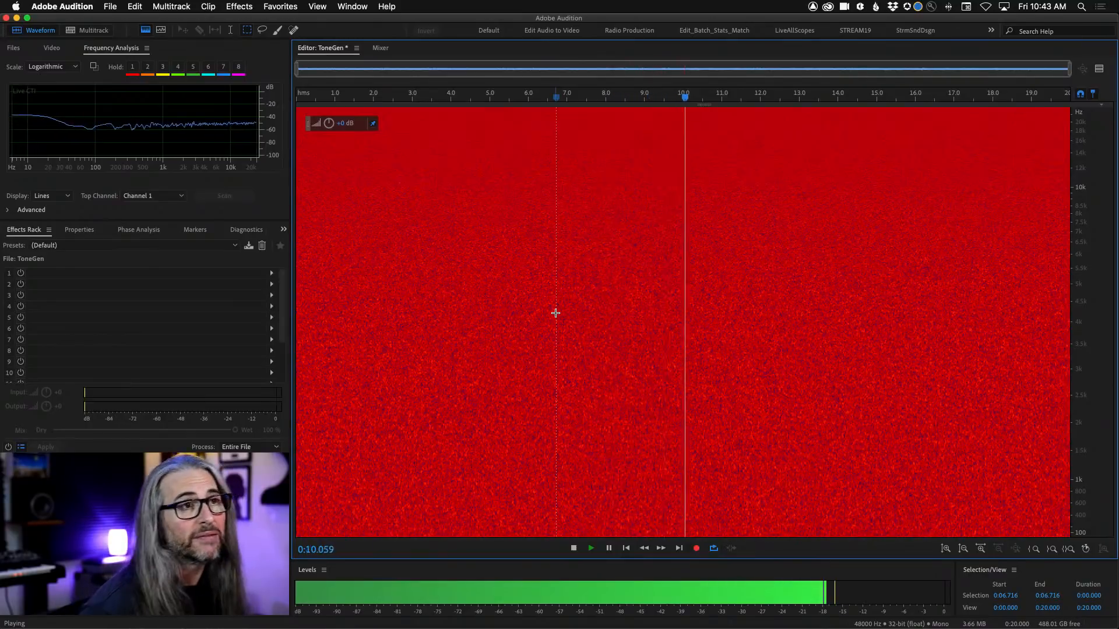
{"action": "key", "text": "space"}
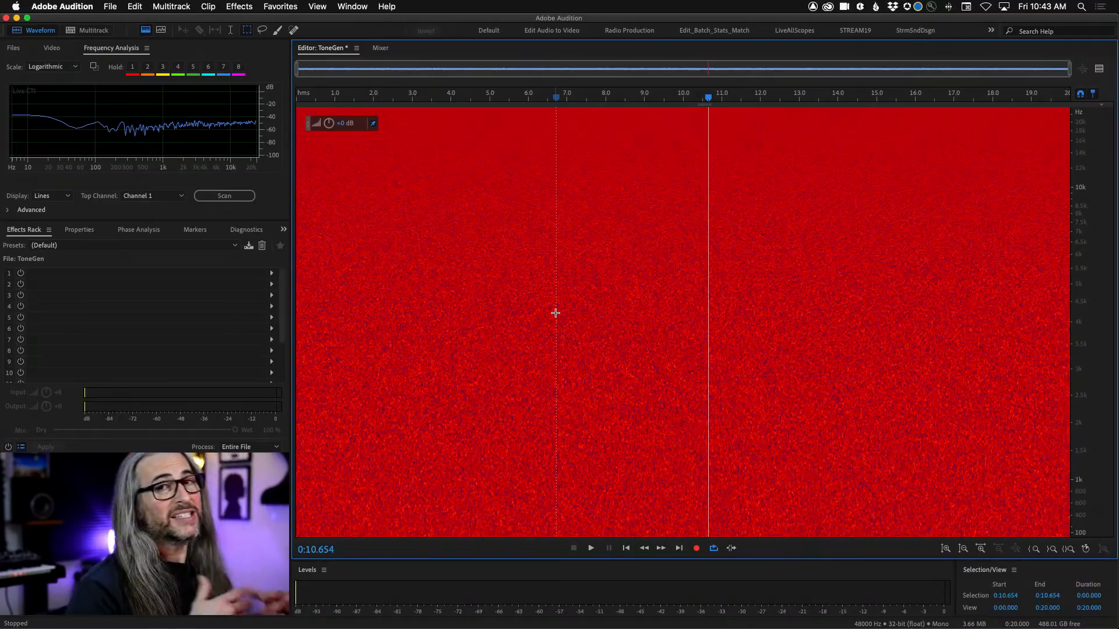
Undo the generated white noise and return to the waveform display
{"action": "left_click", "coordinate": [134, 7]}
{"action": "left_click", "coordinate": [151, 18]}
{"action": "left_click", "coordinate": [146, 30]}
Open the Generate Tones effect, review the waveform shapes and choose Sine
{"action": "left_click", "coordinate": [233, 6]}
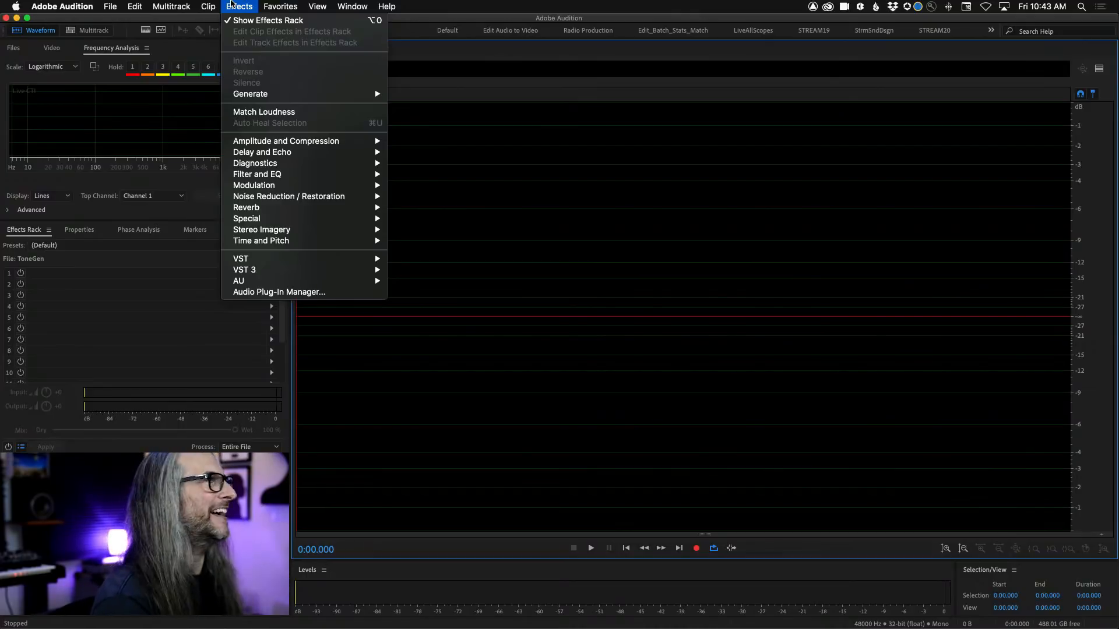
{"action": "mouse_move", "coordinate": [268, 98]}
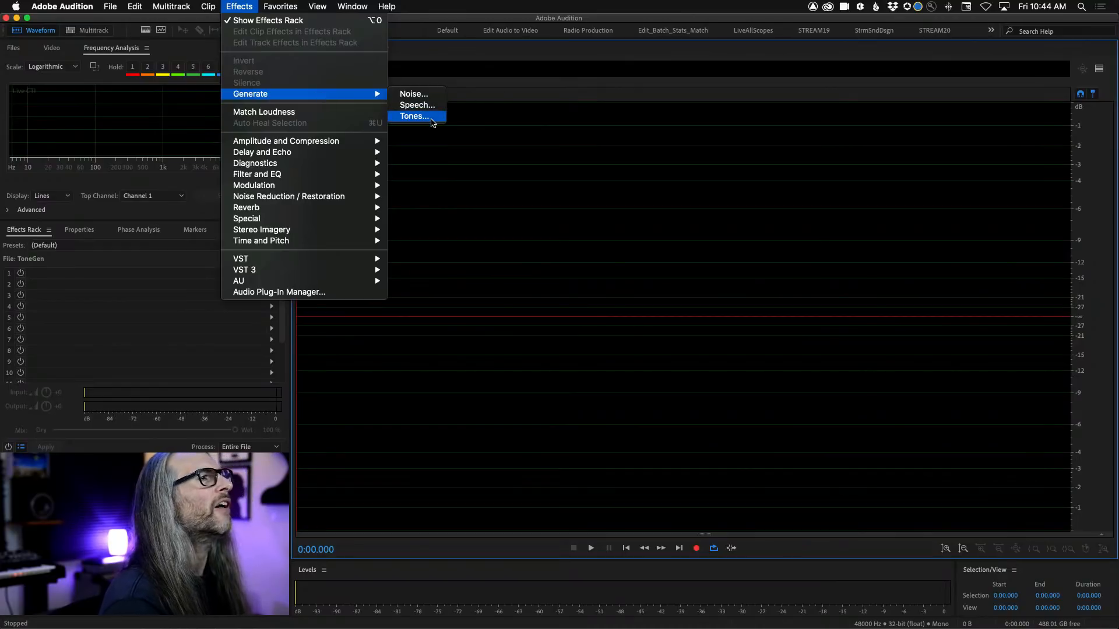
{"action": "left_click", "coordinate": [432, 116]}
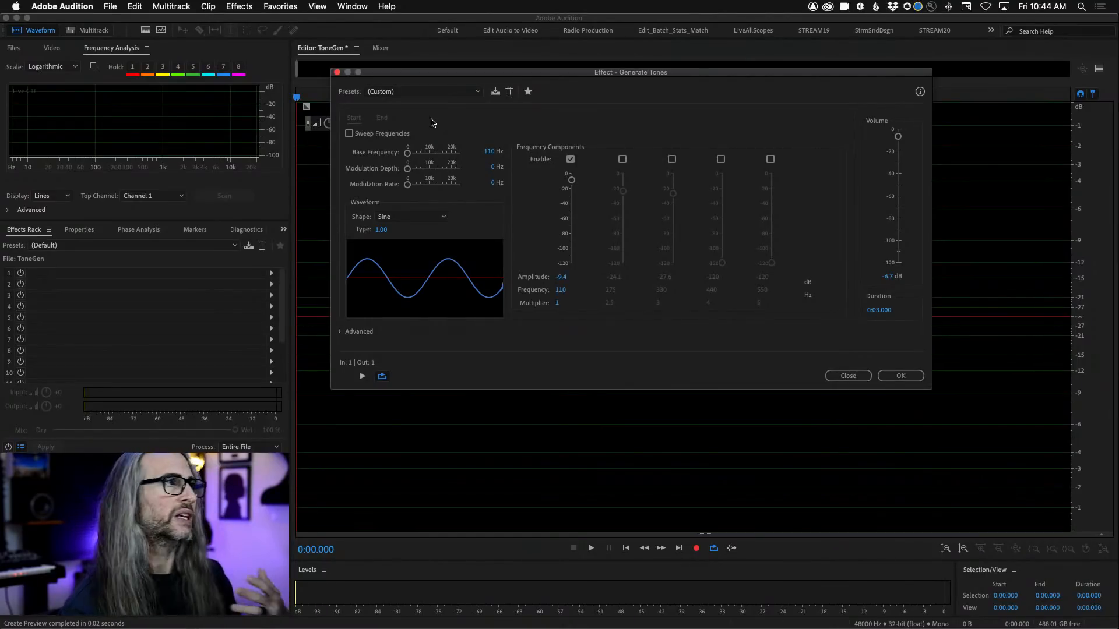
{"action": "left_click", "coordinate": [444, 218]}
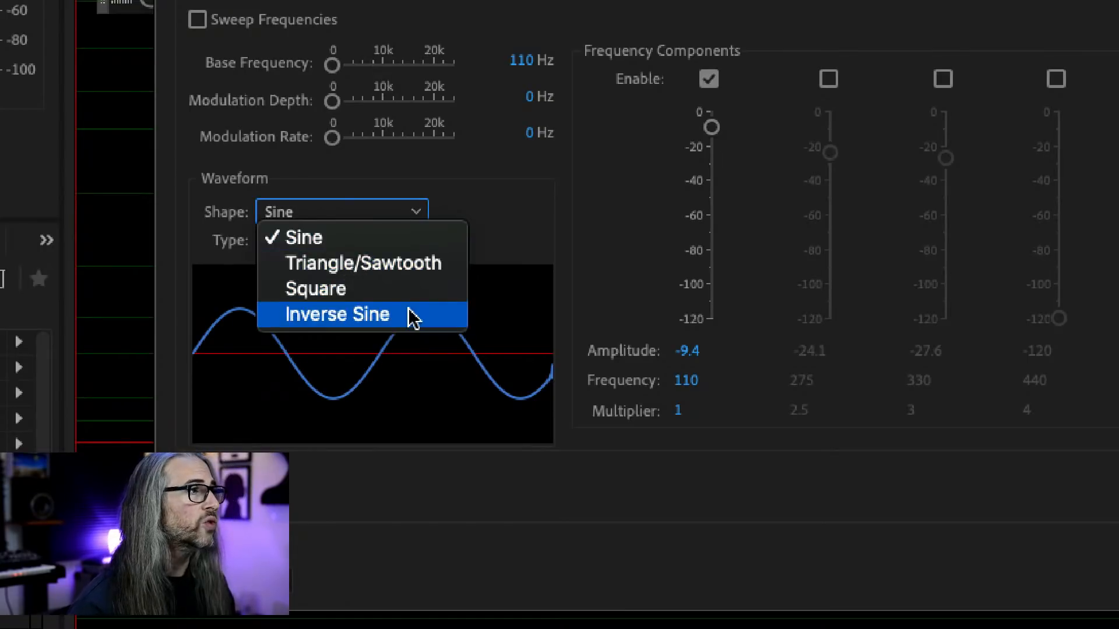
{"action": "left_click", "coordinate": [429, 237]}
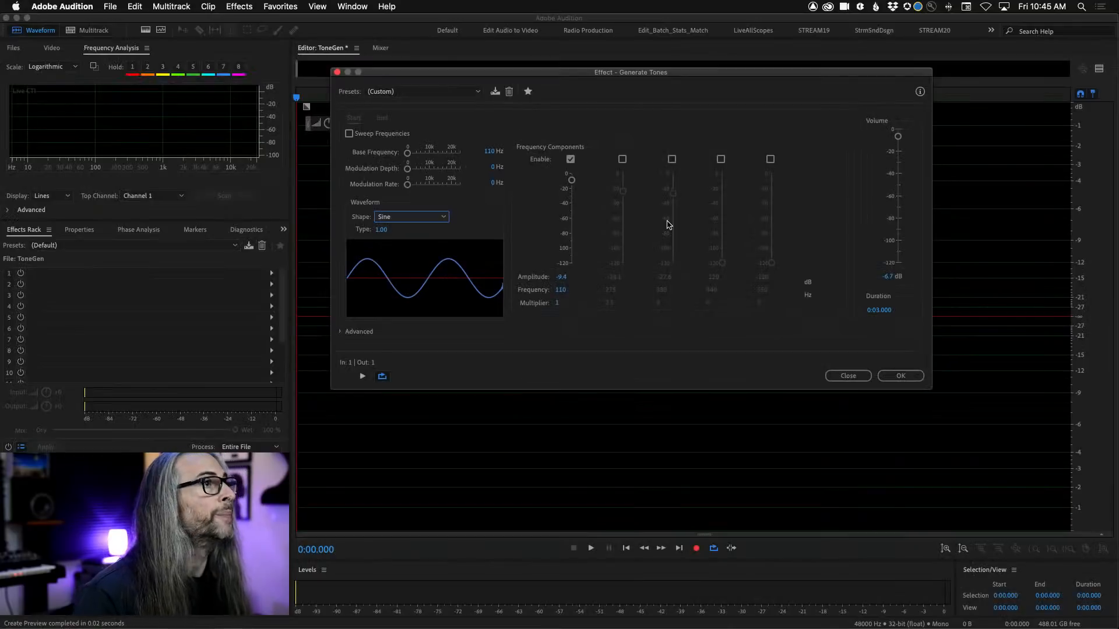
Set the tone's base frequency to 440 Hz and preview the sine wave twice
{"action": "left_click", "coordinate": [487, 152]}
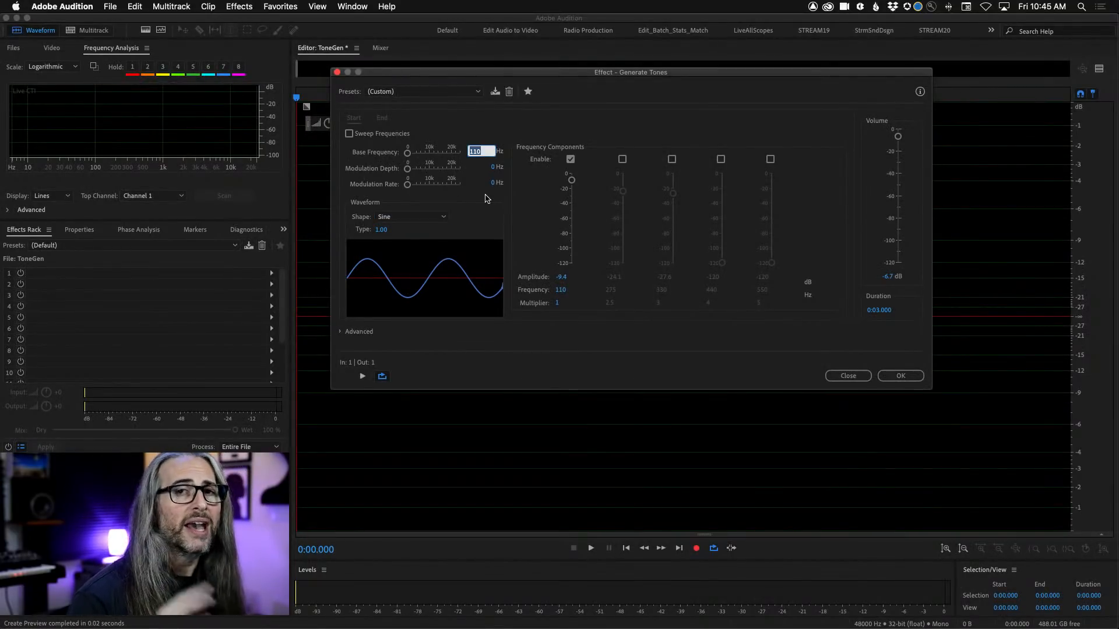
{"action": "type", "text": "440"}
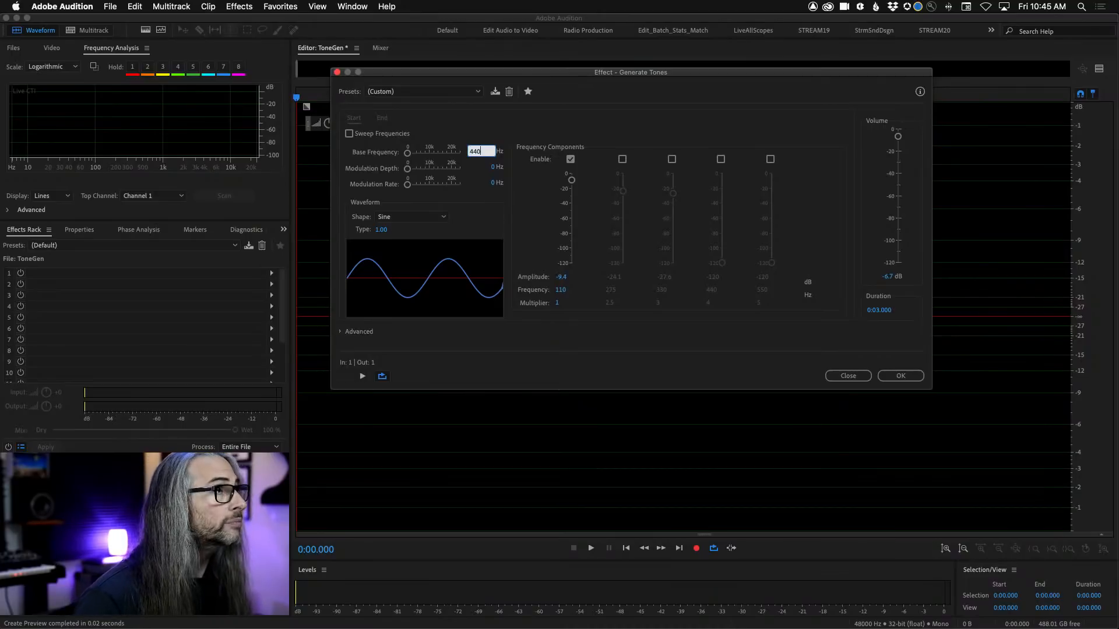
{"action": "key", "text": "Return"}
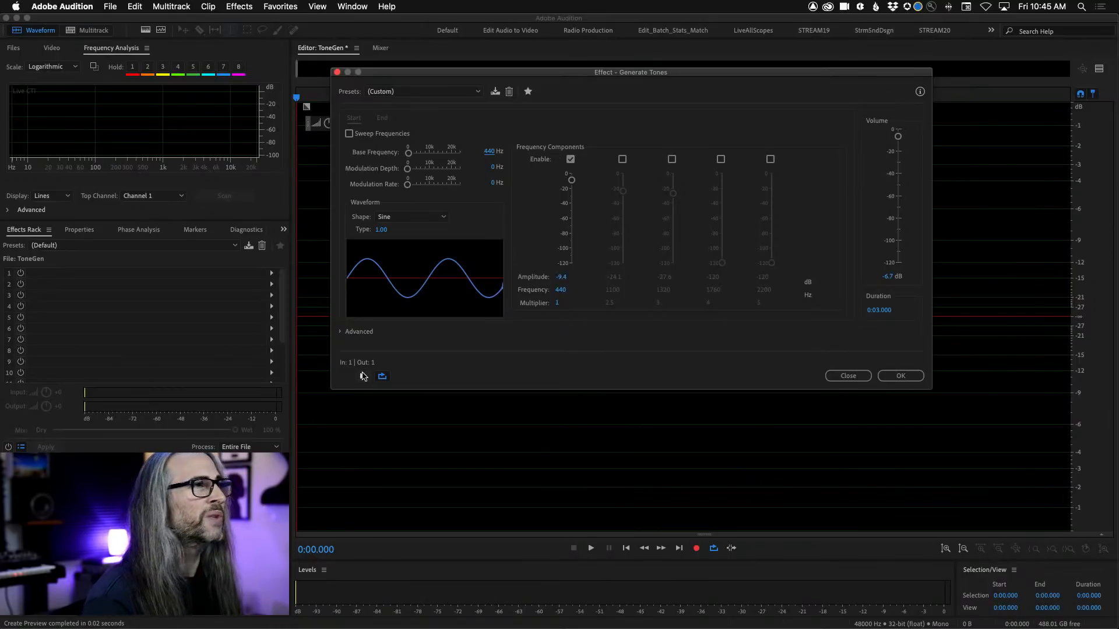
{"action": "left_click", "coordinate": [363, 377]}
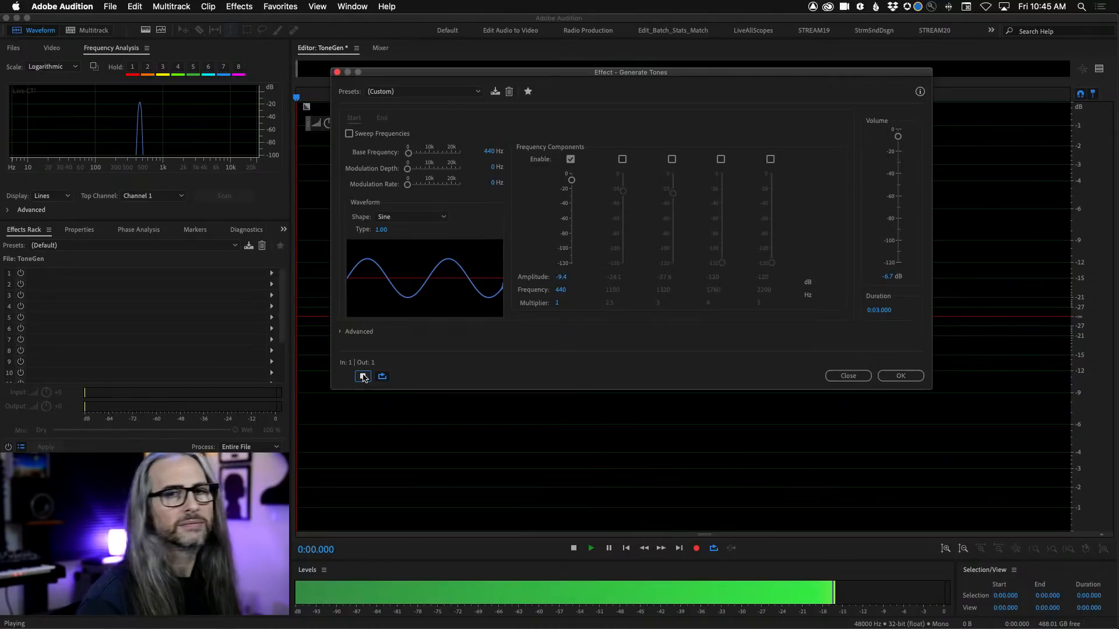
{"action": "left_click", "coordinate": [363, 377]}
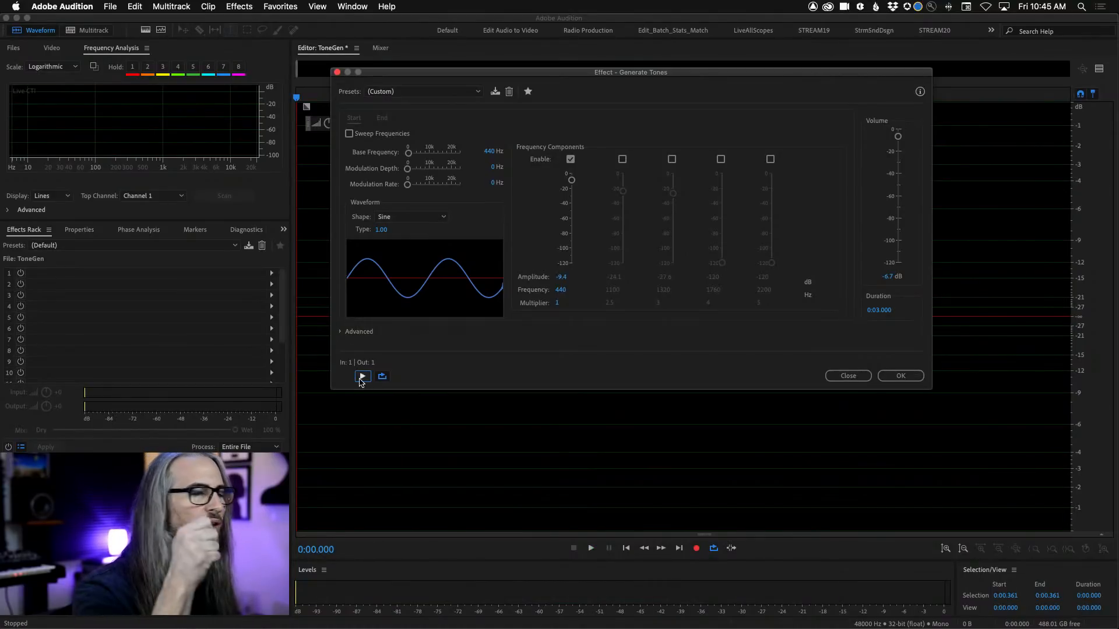
{"action": "left_click", "coordinate": [362, 377]}
{"action": "left_click", "coordinate": [362, 377]}
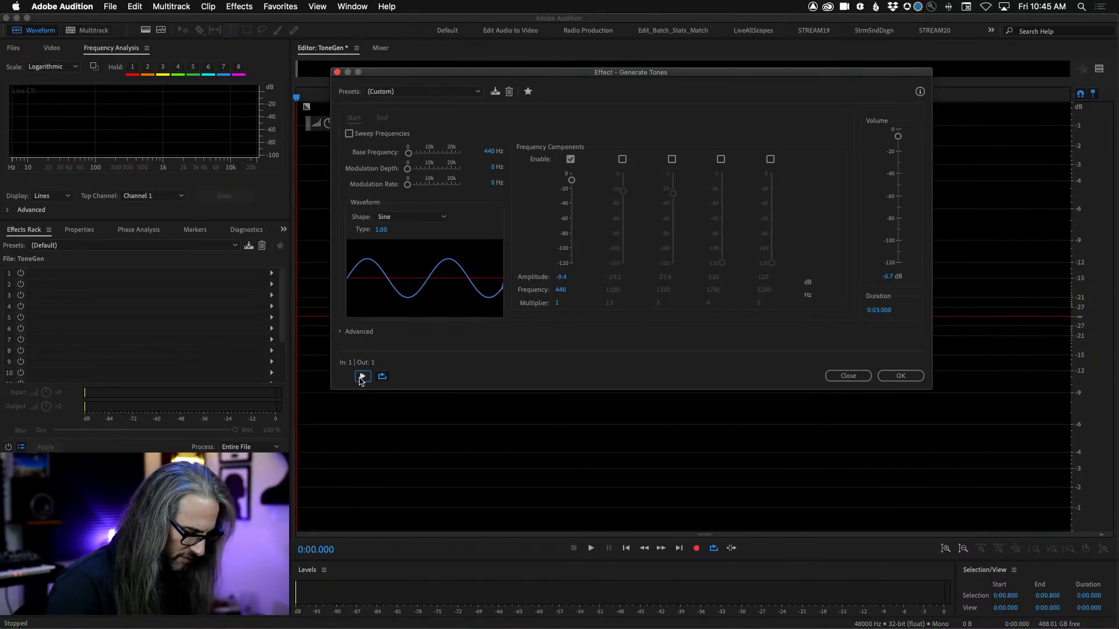
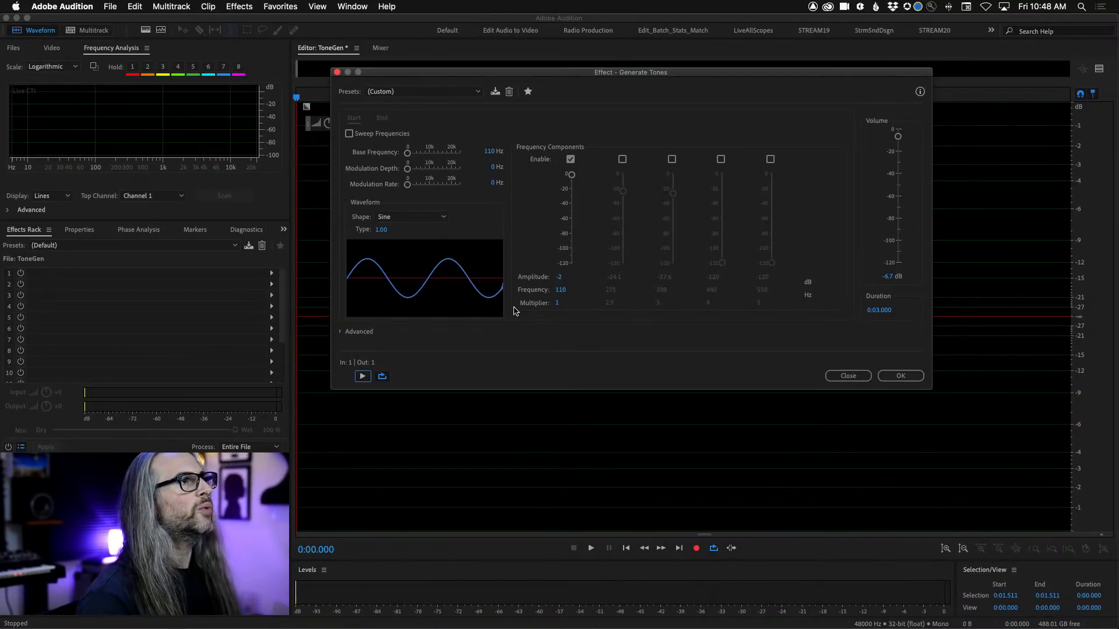
Set the first frequency component's amplitude to -9 dB, enable the second component and preview the combined tone
{"action": "left_click_drag", "start_coordinate": [572, 175], "coordinate": [573, 183]}
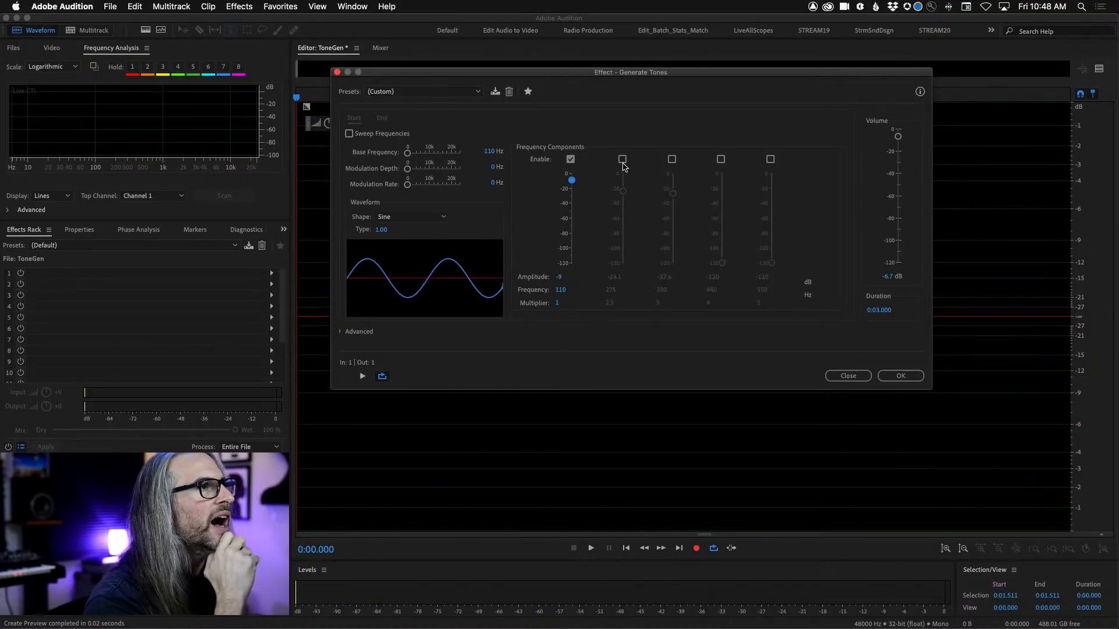
{"action": "left_click", "coordinate": [622, 159]}
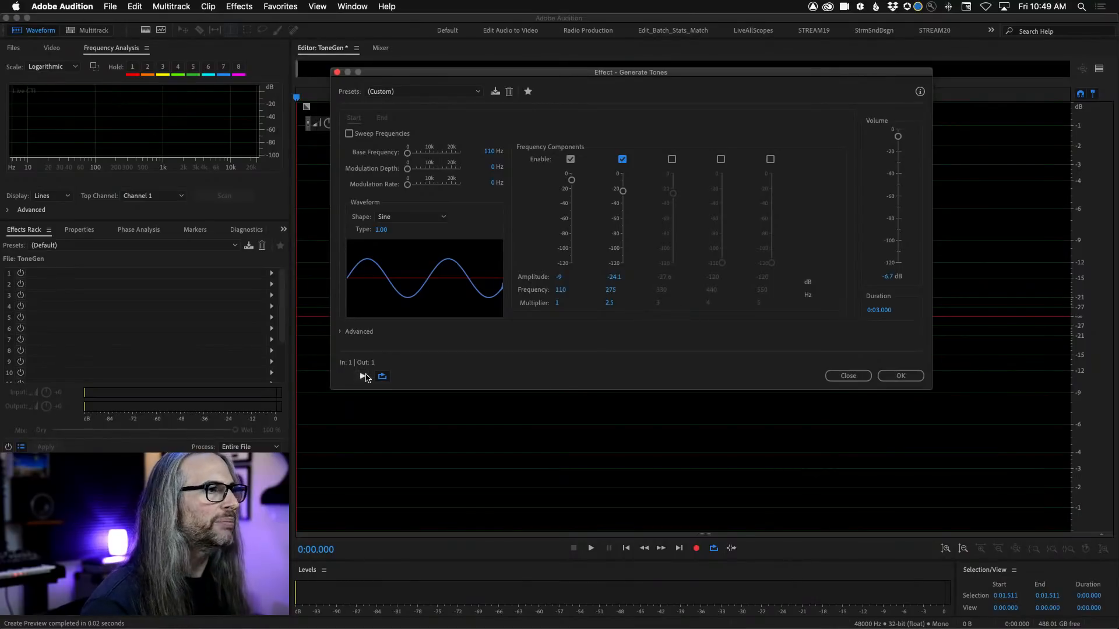
{"action": "left_click", "coordinate": [363, 377]}
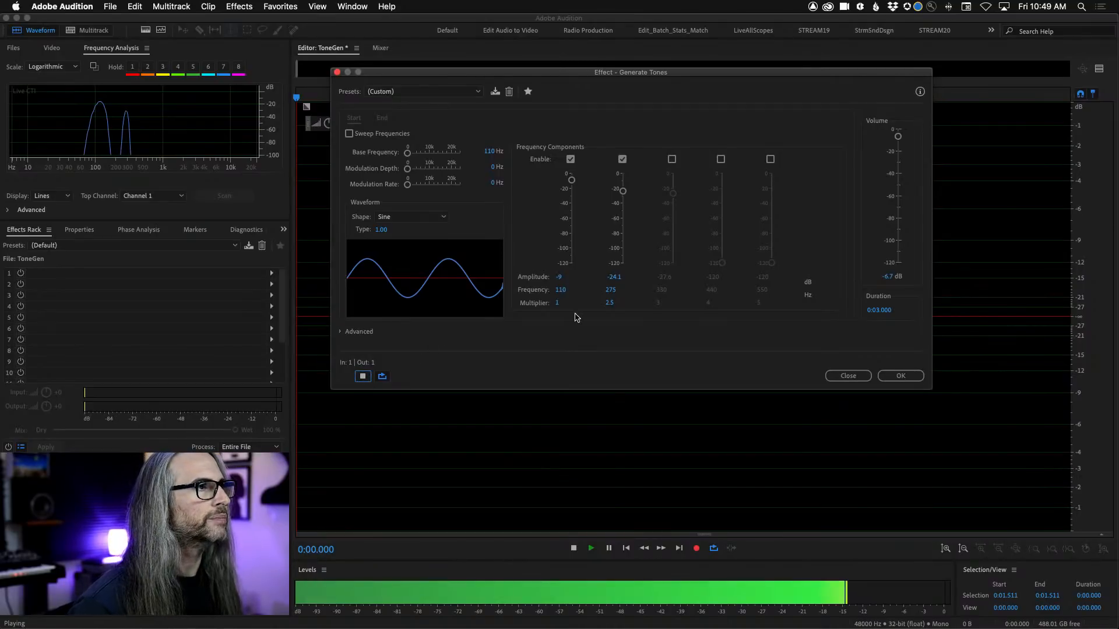
{"action": "key", "text": "space"}
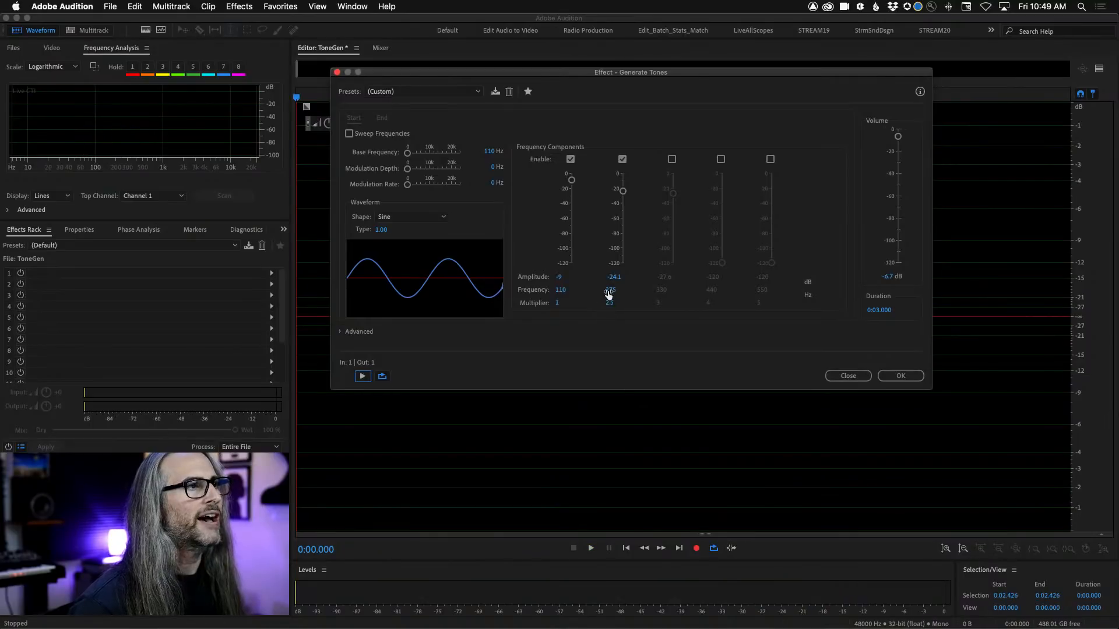
Try a frequency of 260 Hz for the second component and preview the result
{"action": "left_click", "coordinate": [608, 294]}
{"action": "type", "text": "260"}
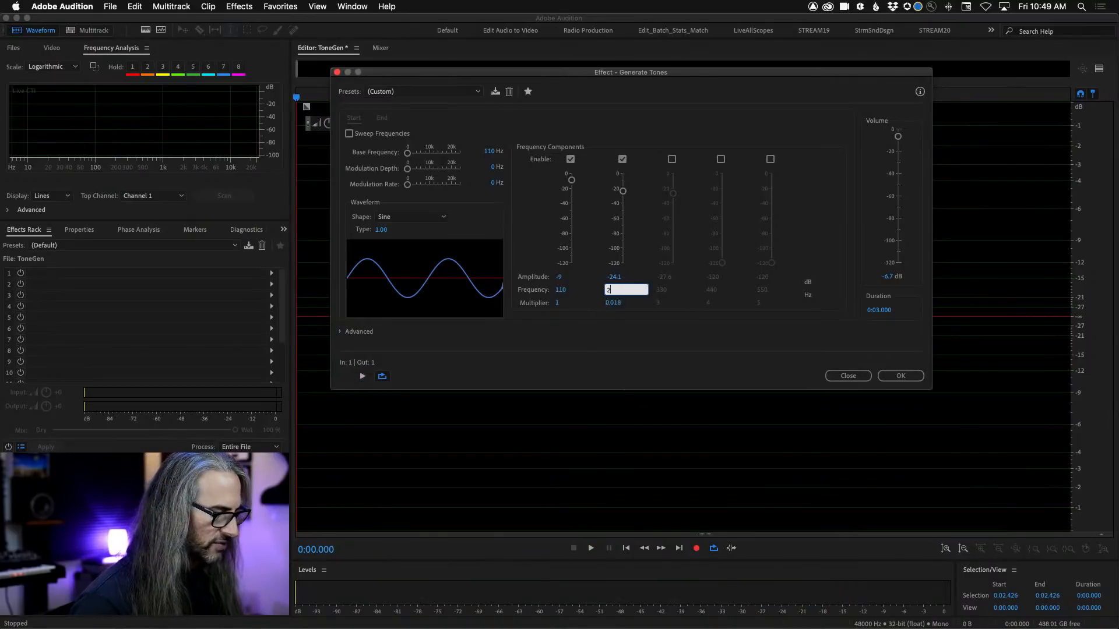
{"action": "key", "text": "Return"}
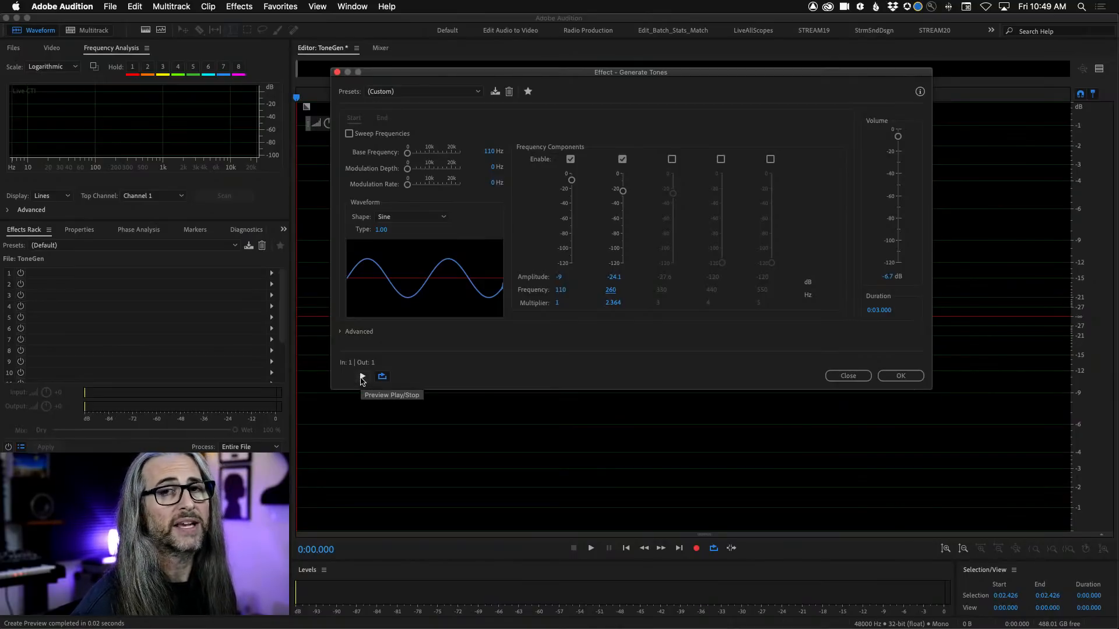
{"action": "left_click", "coordinate": [362, 378]}
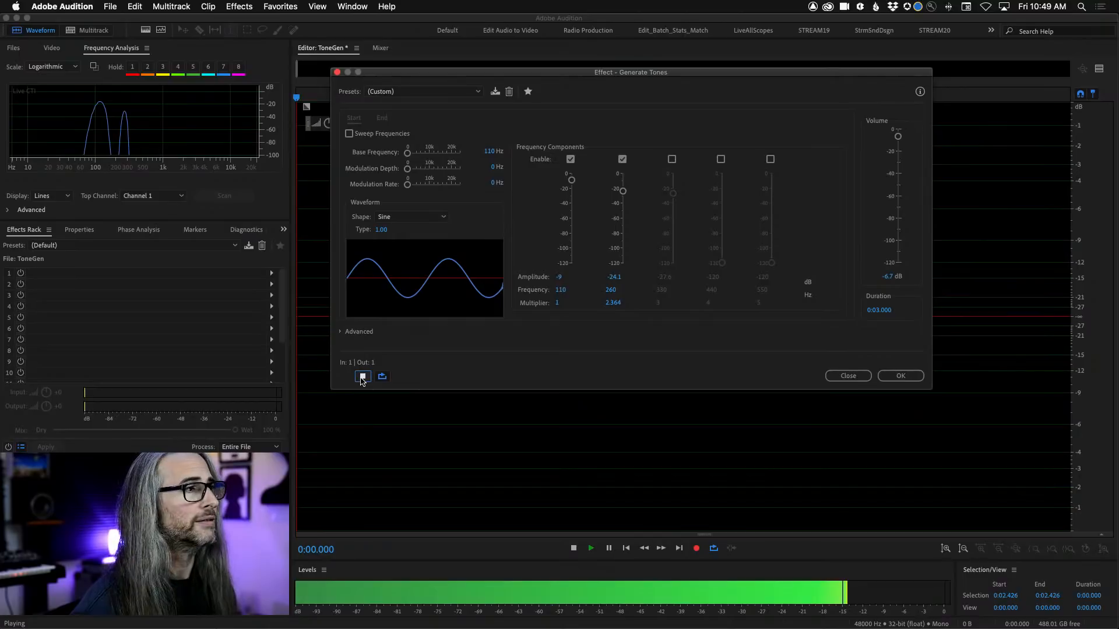
{"action": "left_click", "coordinate": [362, 377]}
Set the second component's frequency to 275 Hz and start the preview
{"action": "left_click", "coordinate": [610, 289]}
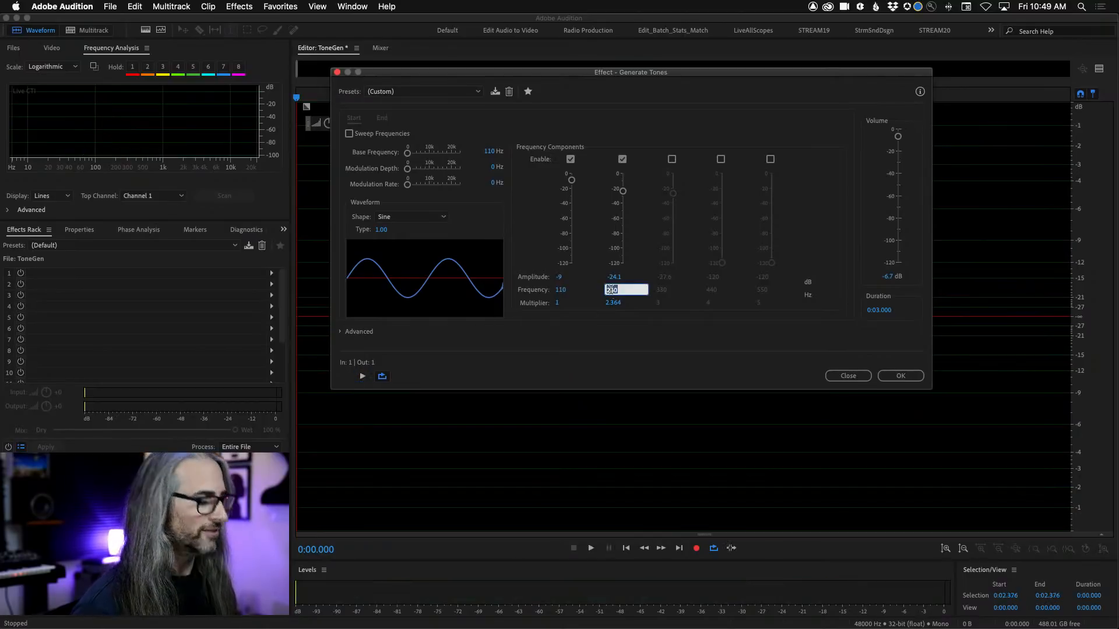
{"action": "type", "text": "275"}
{"action": "left_click", "coordinate": [362, 377]}
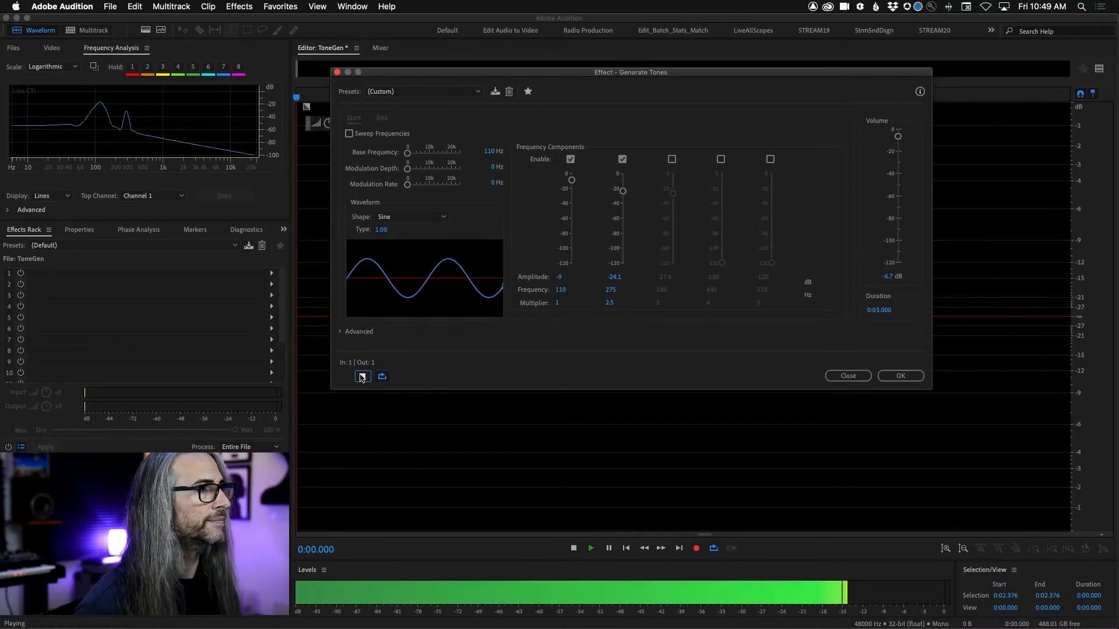
Enable the third frequency component at 330 Hz and preview the combined tone
{"action": "left_click", "coordinate": [362, 377]}
{"action": "left_click", "coordinate": [672, 160]}
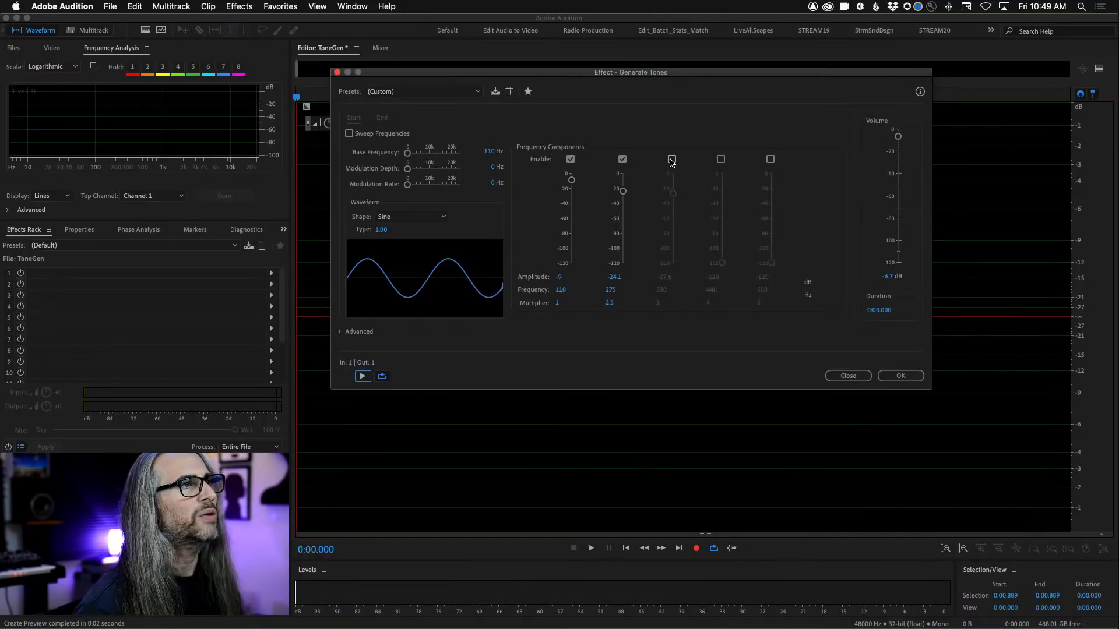
{"action": "left_click", "coordinate": [361, 377]}
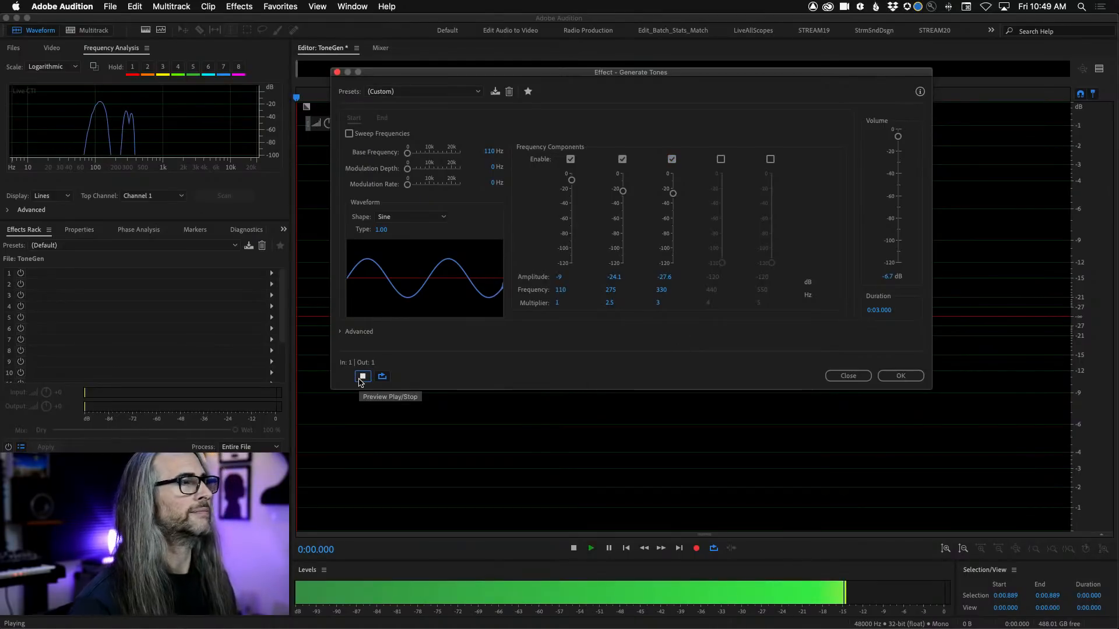
Try the Triangle/Sawtooth waveform shape for the tone and preview it
{"action": "left_click", "coordinate": [439, 219]}
{"action": "left_click", "coordinate": [430, 238]}
{"action": "left_click", "coordinate": [364, 378]}
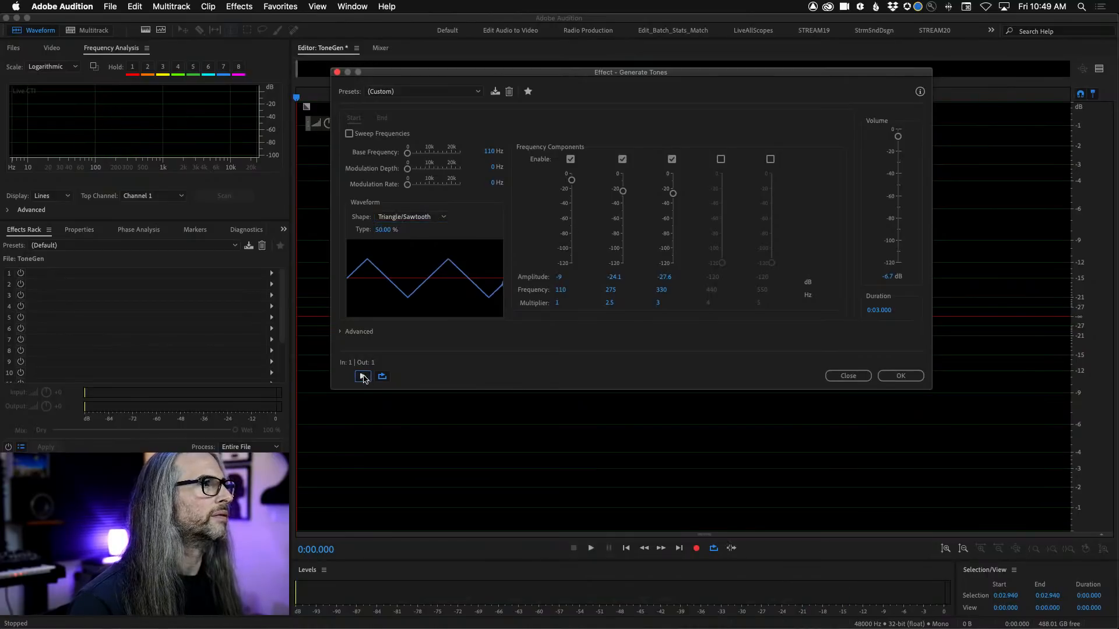
{"action": "left_click", "coordinate": [364, 378]}
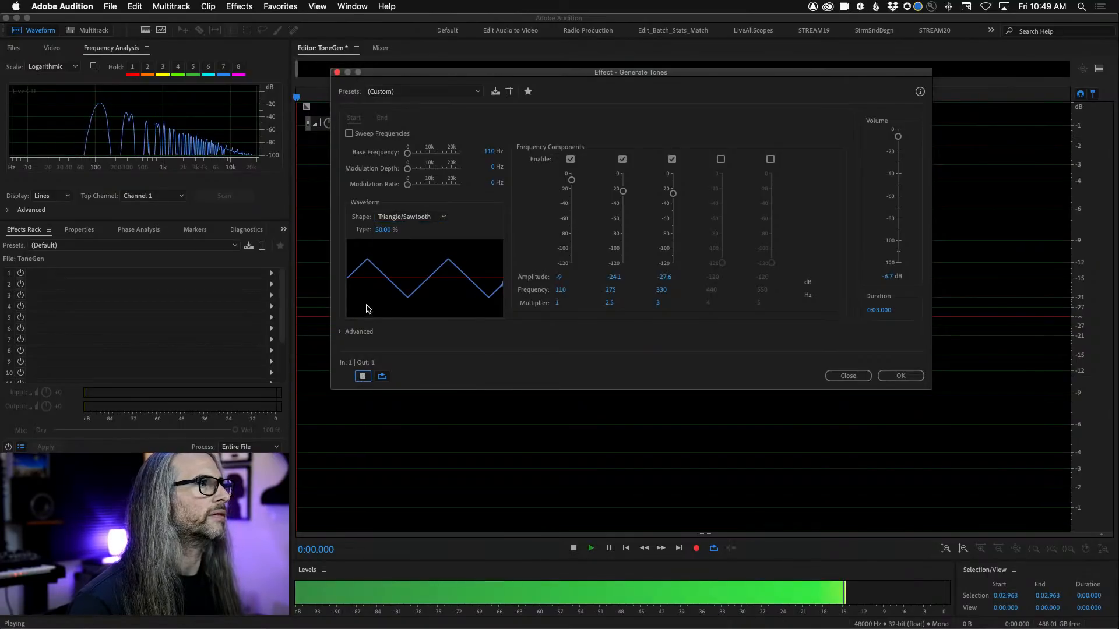
{"action": "left_click", "coordinate": [362, 377]}
Try the Square waveform shape for the tone and preview it repeatedly
{"action": "left_click", "coordinate": [421, 217]}
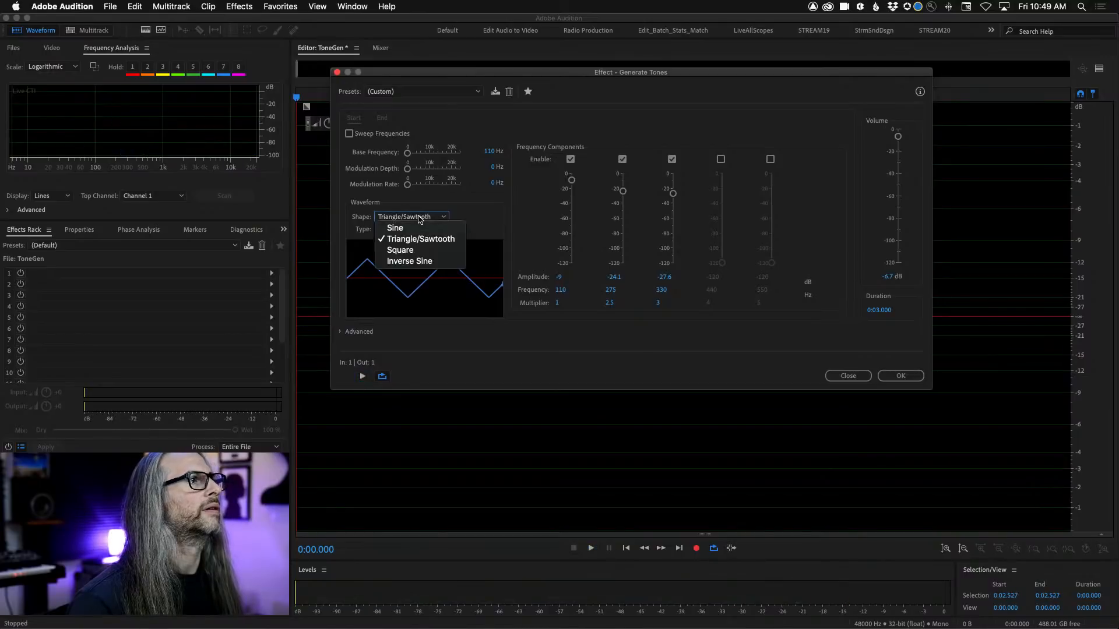
{"action": "left_click", "coordinate": [420, 251]}
{"action": "left_click", "coordinate": [364, 377]}
{"action": "left_click", "coordinate": [363, 376]}
{"action": "left_click", "coordinate": [362, 377]}
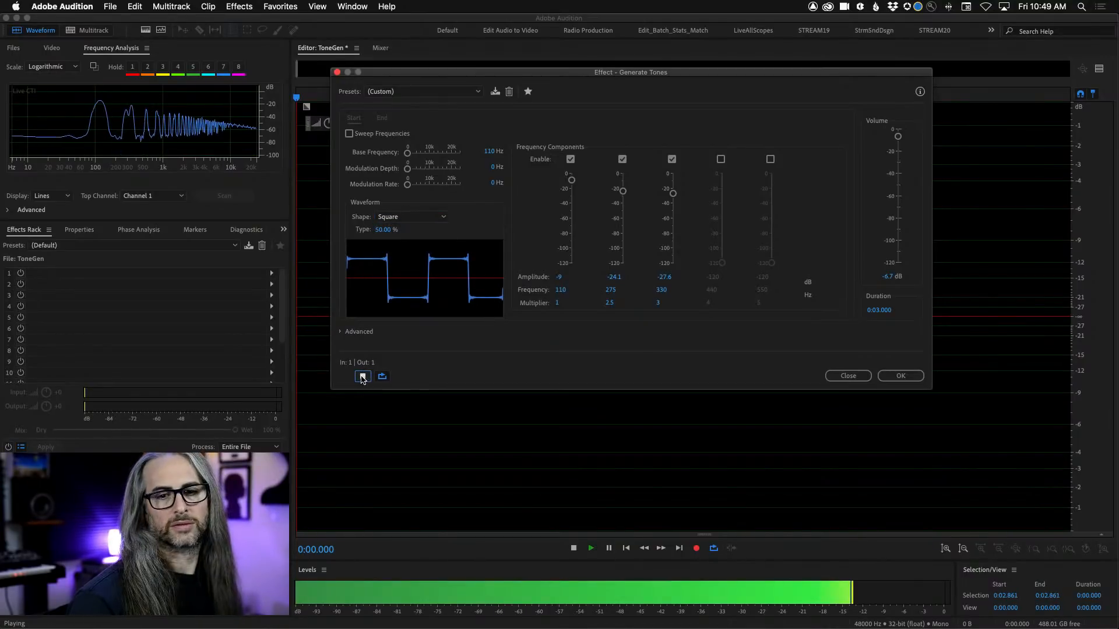
{"action": "left_click", "coordinate": [362, 376]}
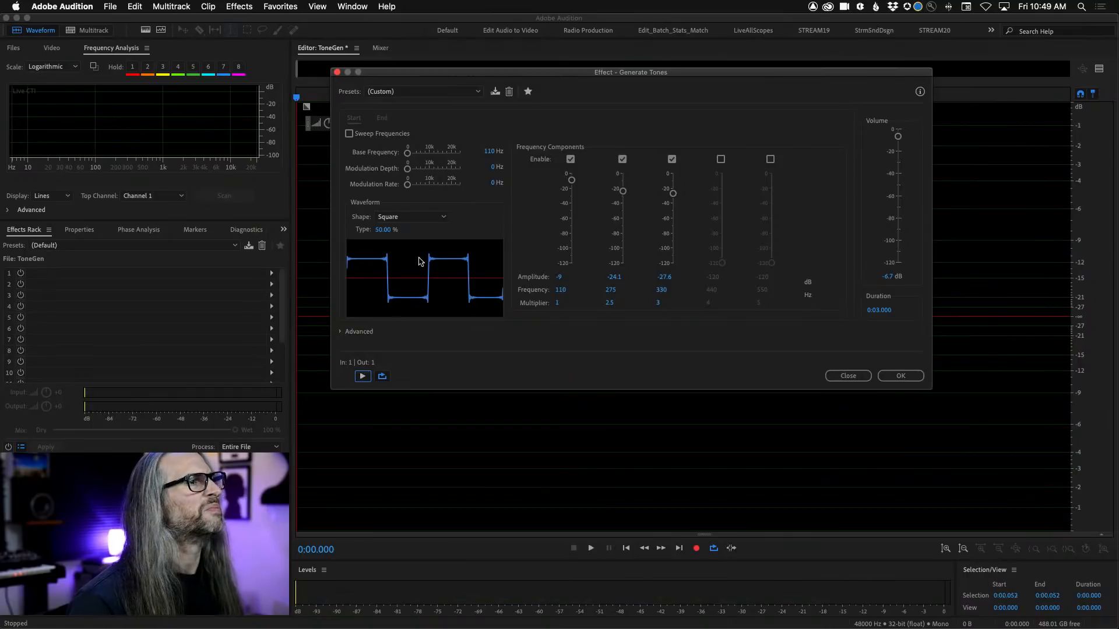
Return the waveform shape to Triangle/Sawtooth, preview it and generate the three-second tone
{"action": "left_click", "coordinate": [419, 217]}
{"action": "left_click", "coordinate": [419, 239]}
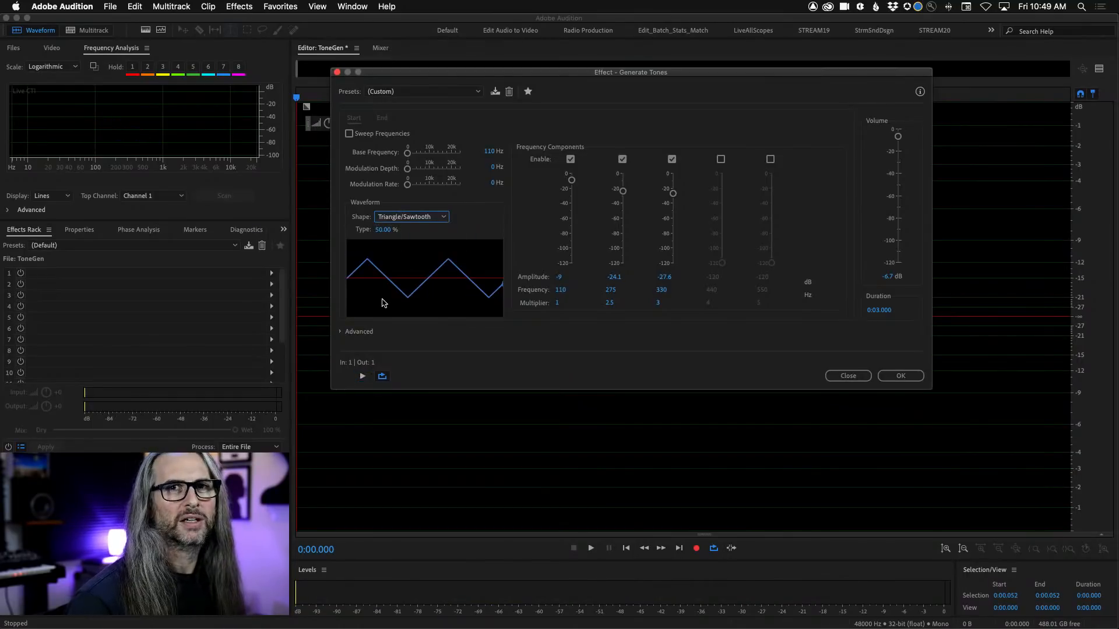
{"action": "left_click", "coordinate": [362, 376]}
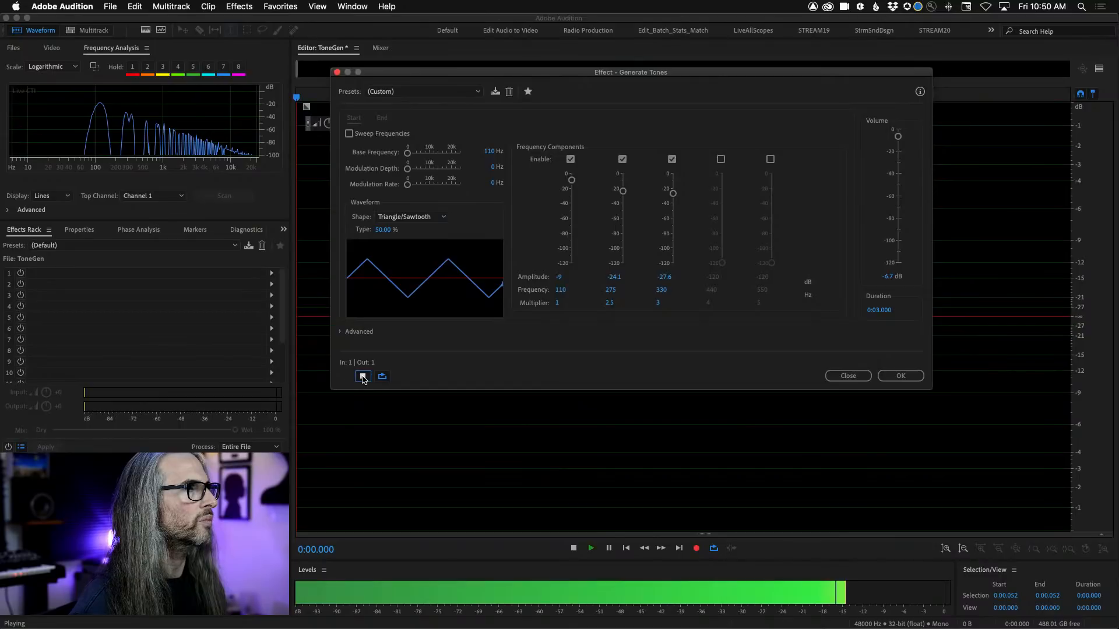
{"action": "left_click", "coordinate": [362, 376]}
{"action": "left_click", "coordinate": [901, 376]}
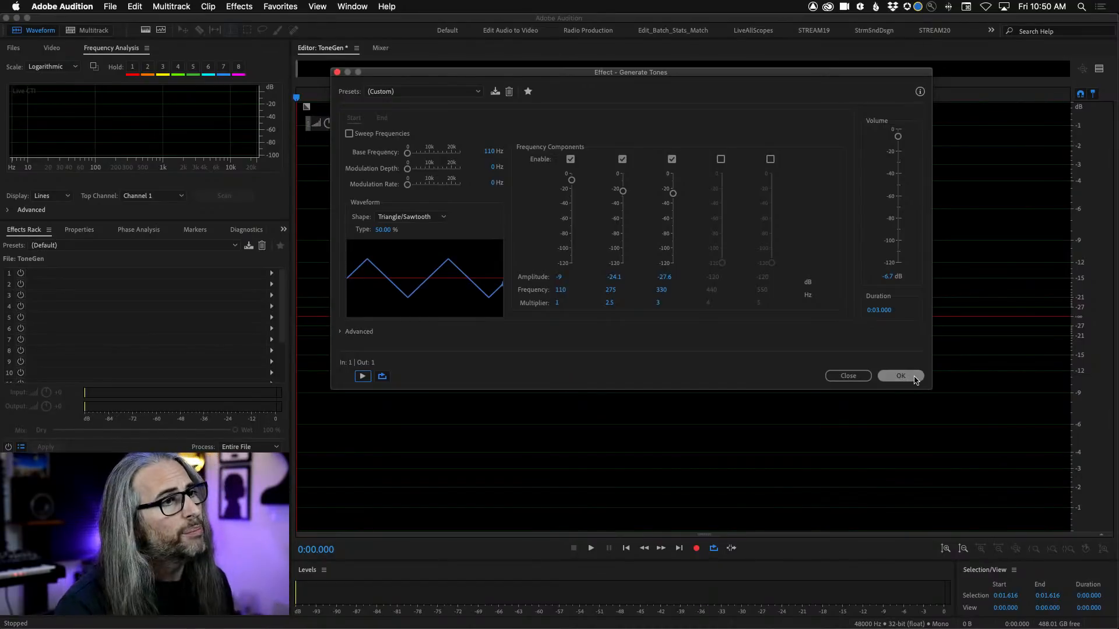
{"action": "left_click", "coordinate": [901, 376]}
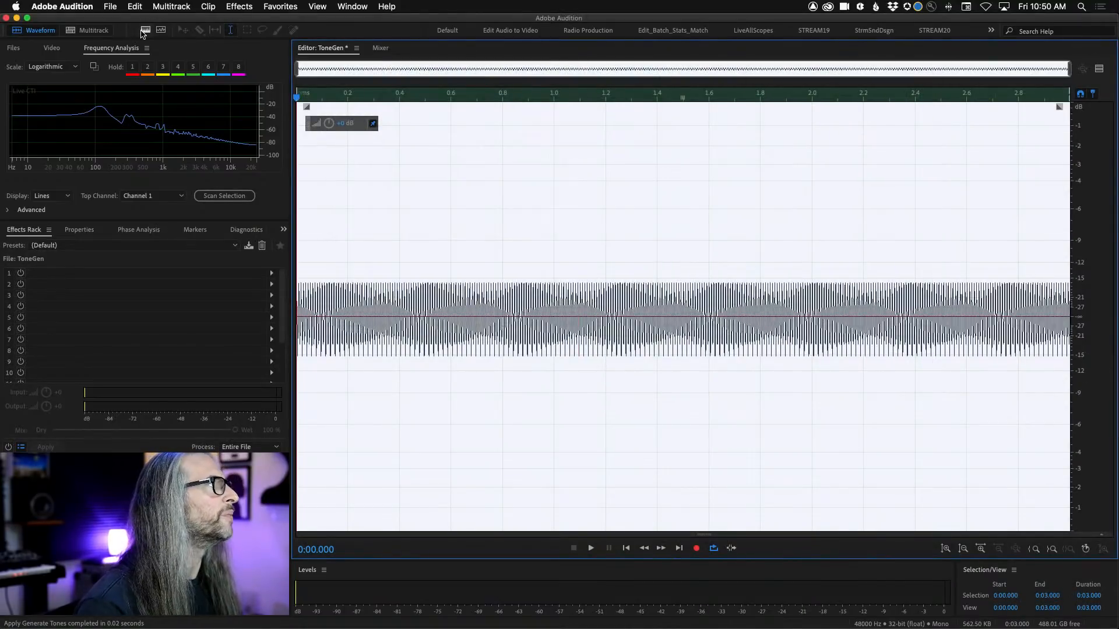
View the generated tone in the spectral frequency display, then undo the generation and hide that display
{"action": "left_click", "coordinate": [450, 143]}
{"action": "left_click", "coordinate": [145, 29]}
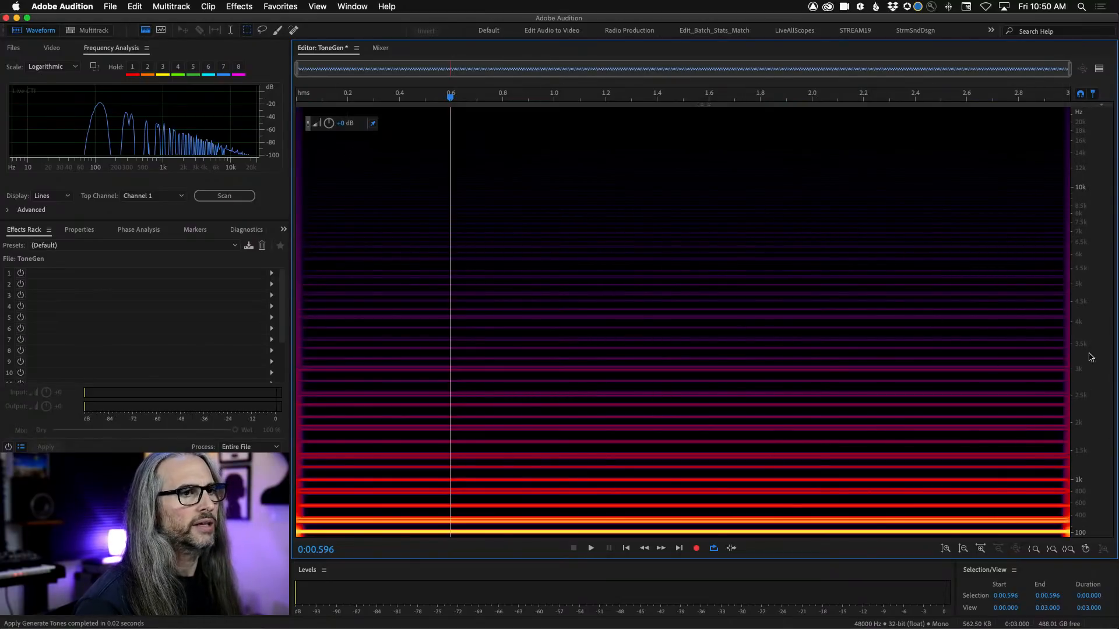
{"action": "left_click", "coordinate": [138, 5]}
{"action": "left_click", "coordinate": [143, 15]}
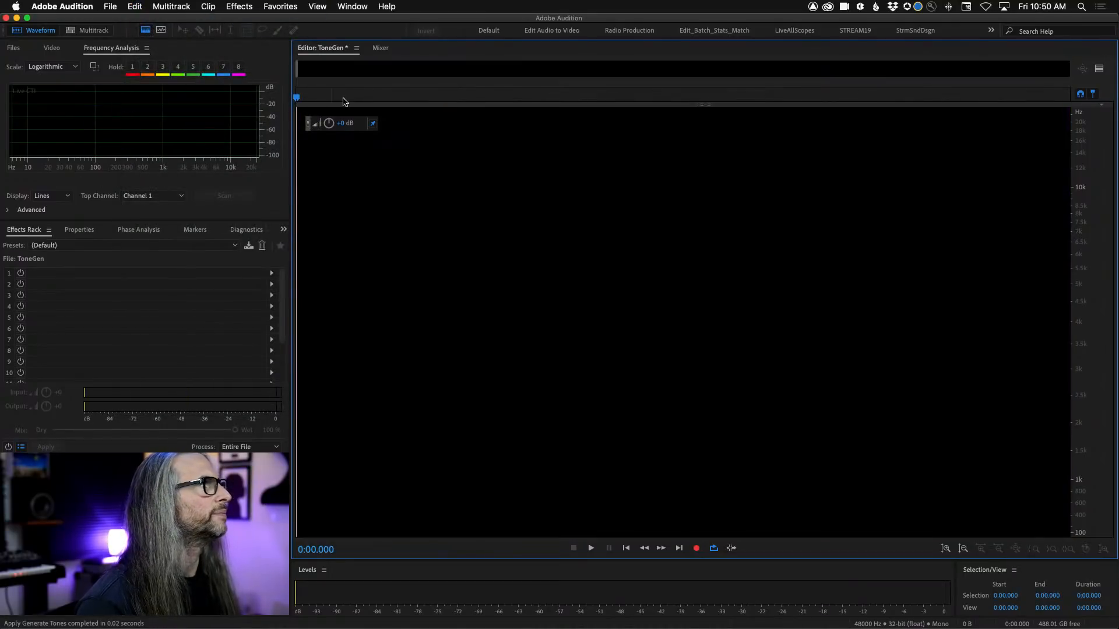
{"action": "left_click", "coordinate": [146, 30]}
Reopen the Generate Tones effect, set the waveform shape to Sine and preview the tone
{"action": "left_click", "coordinate": [240, 6]}
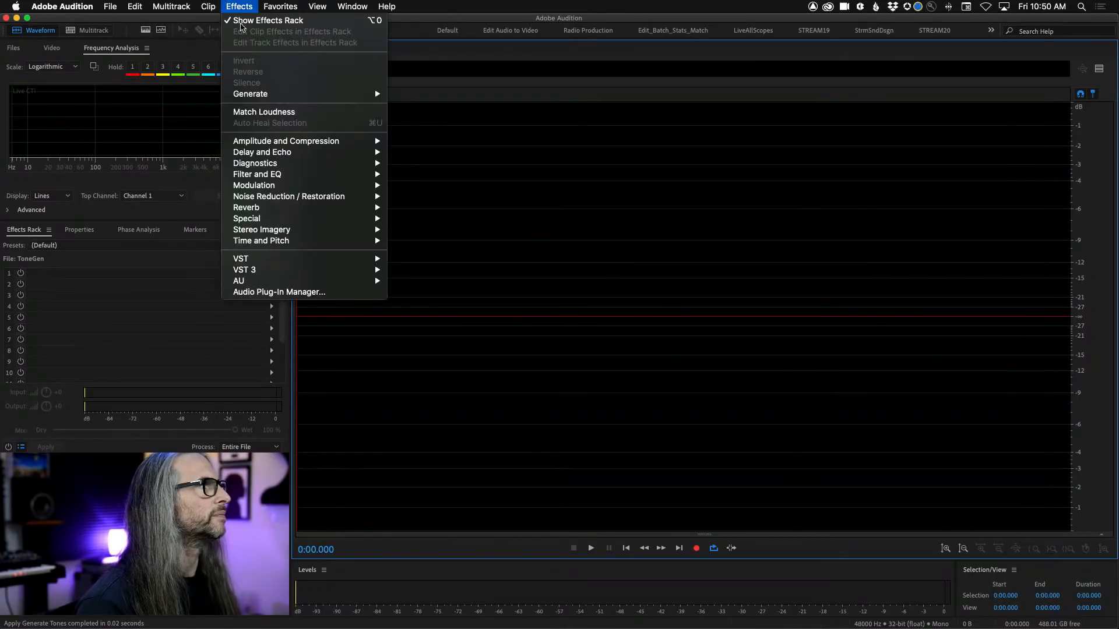
{"action": "mouse_move", "coordinate": [318, 93]}
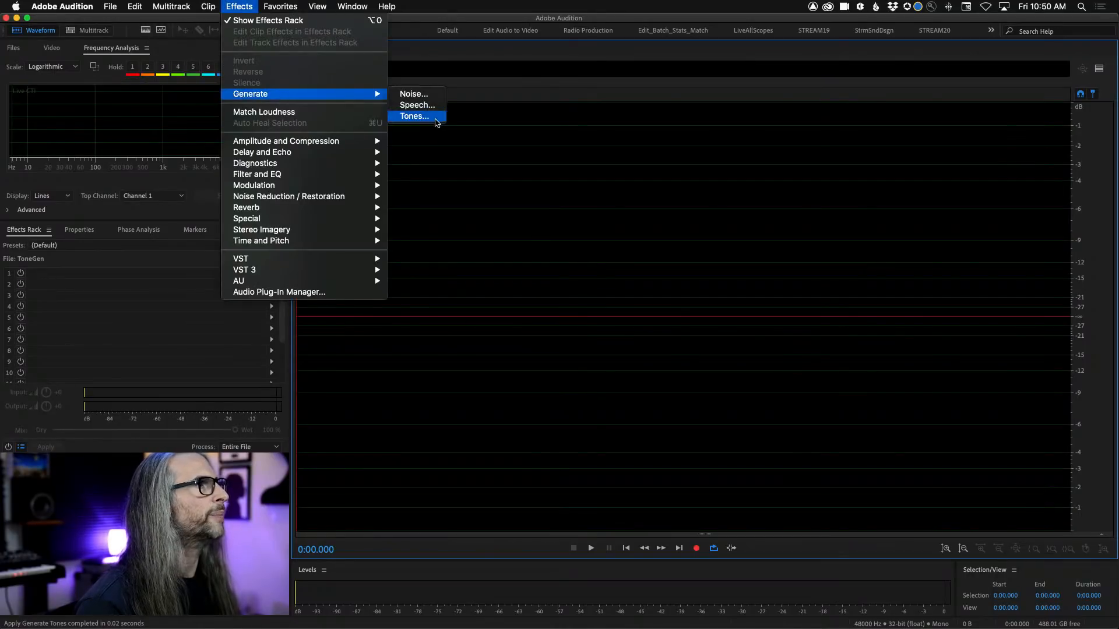
{"action": "left_click", "coordinate": [437, 117]}
{"action": "left_click", "coordinate": [406, 217]}
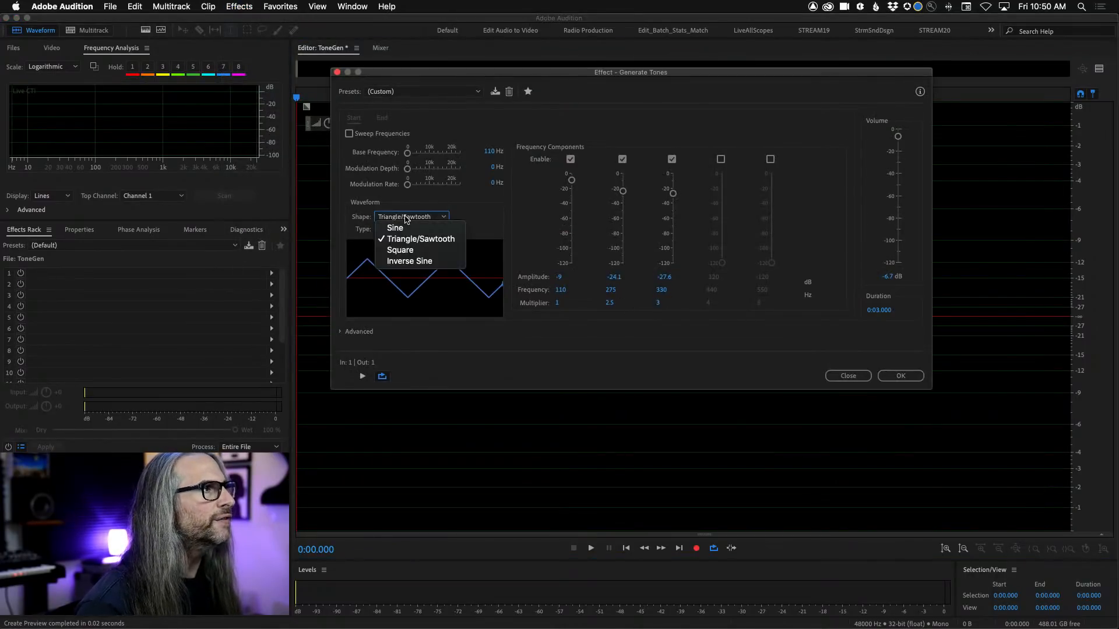
{"action": "left_click", "coordinate": [395, 228]}
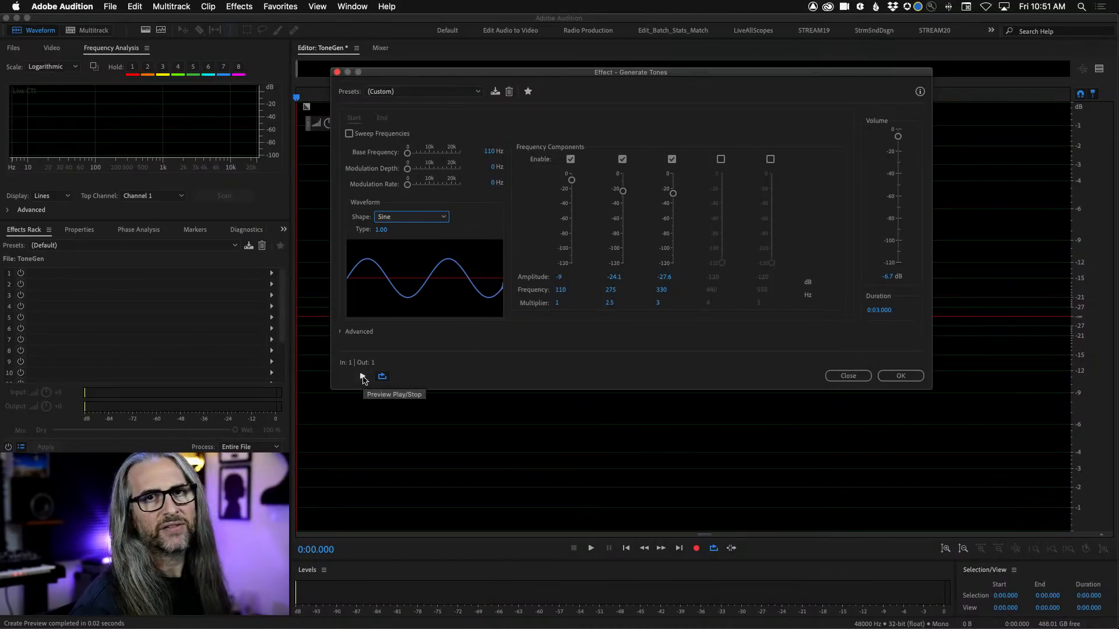
{"action": "left_click", "coordinate": [362, 377]}
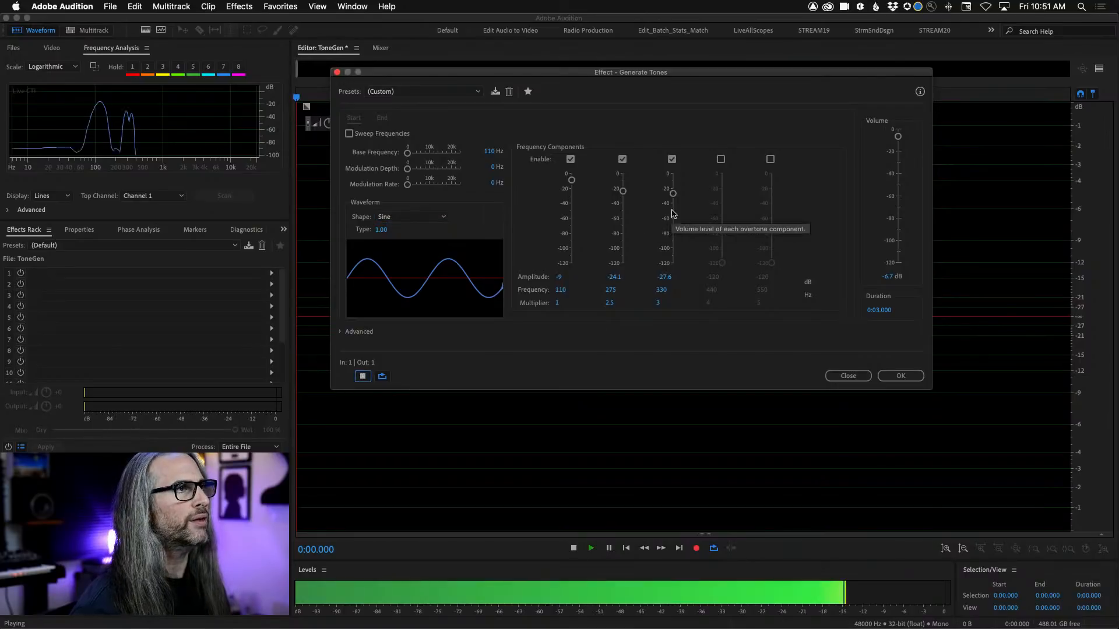
Try raising the third frequency component's amplitude to about -4.2 dB and preview the tone
{"action": "left_click_drag", "start_coordinate": [673, 194], "coordinate": [674, 182]}
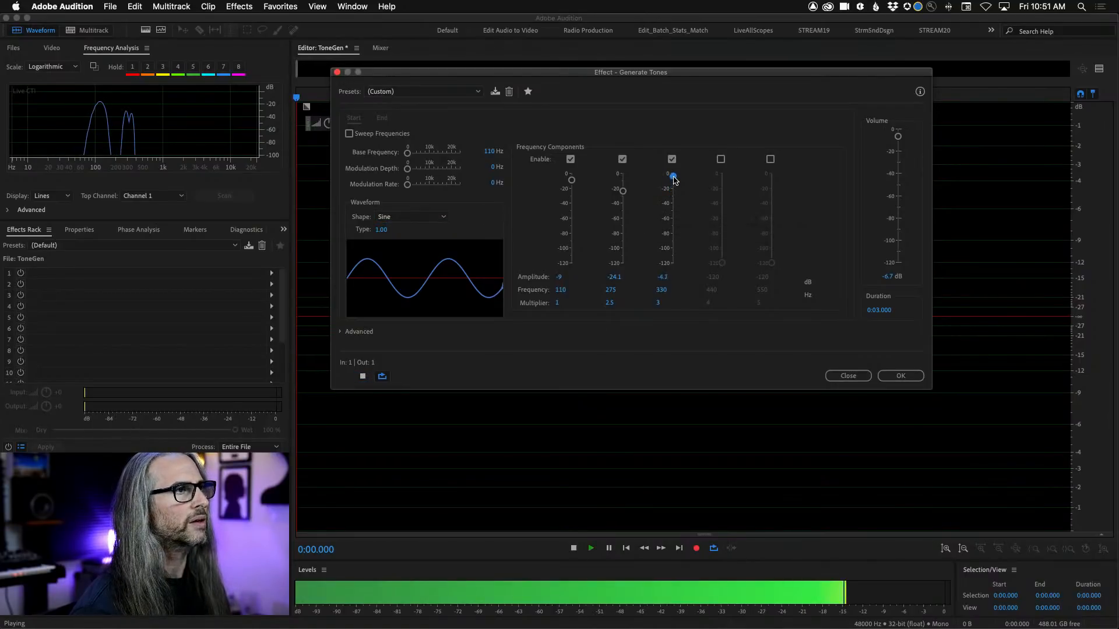
{"action": "left_click", "coordinate": [364, 377]}
{"action": "left_click", "coordinate": [365, 376]}
Set the third frequency component's amplitude to about -18.3 dB and preview the tone
{"action": "left_click_drag", "start_coordinate": [673, 179], "coordinate": [673, 187]}
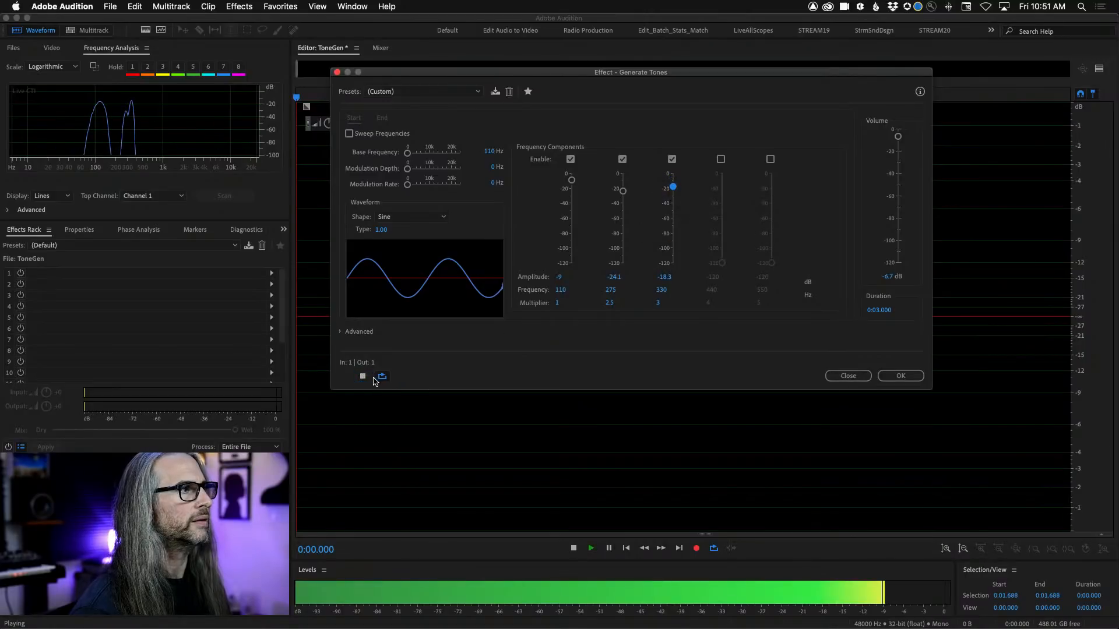
{"action": "left_click", "coordinate": [362, 376]}
{"action": "left_click", "coordinate": [362, 376]}
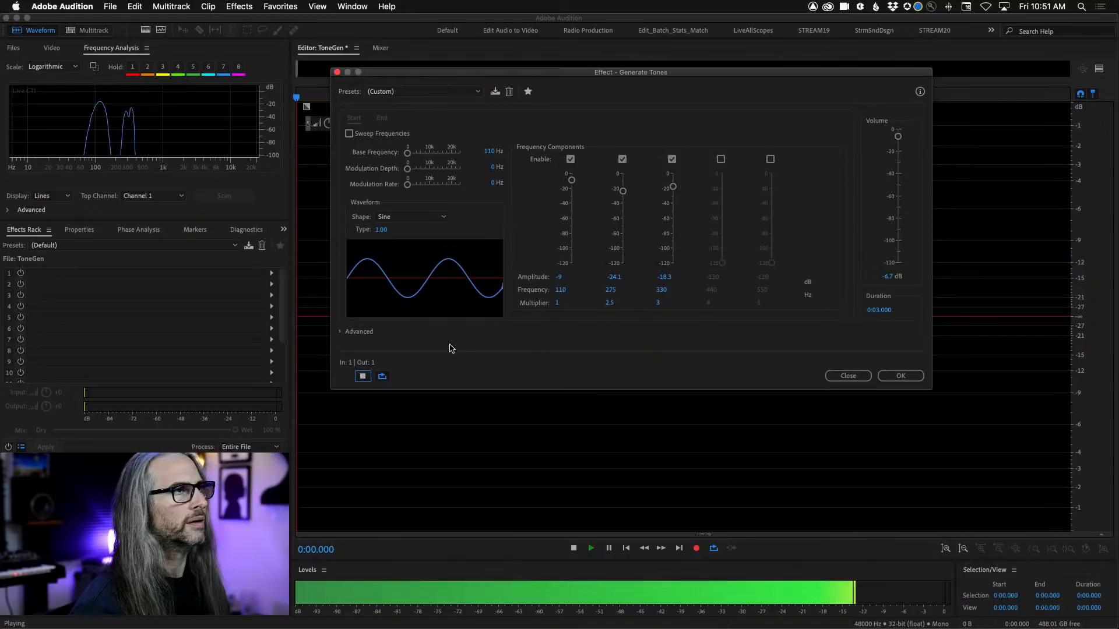
{"action": "left_click", "coordinate": [364, 377]}
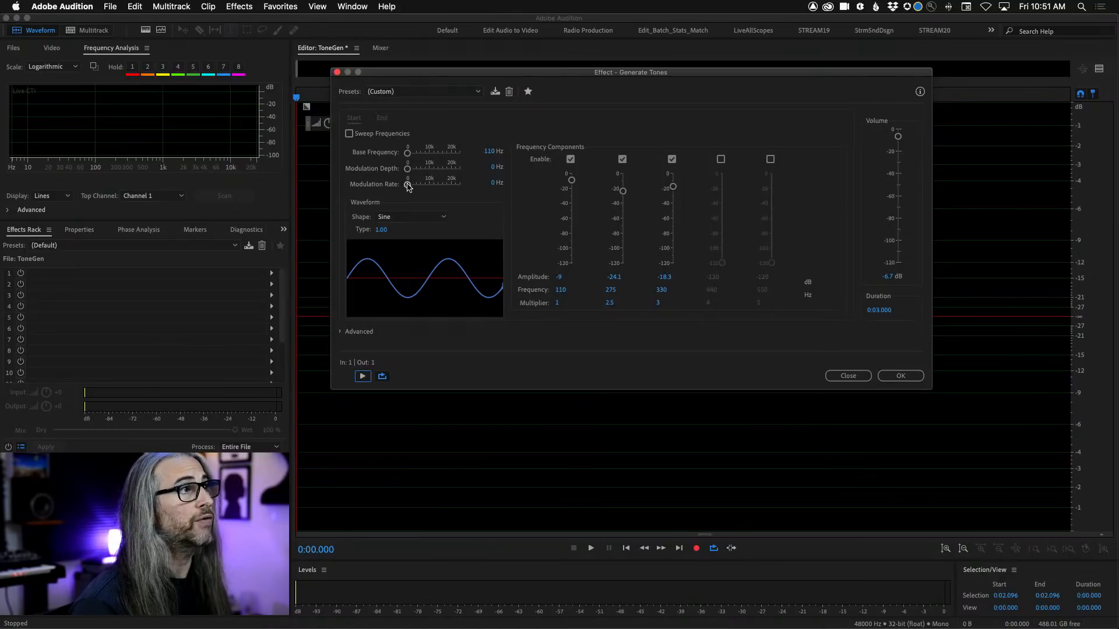
Try a modulation depth of about 6852 Hz and rate of about 7120 Hz, then reset both to 0 Hz and preview
{"action": "left_click", "coordinate": [409, 169]}
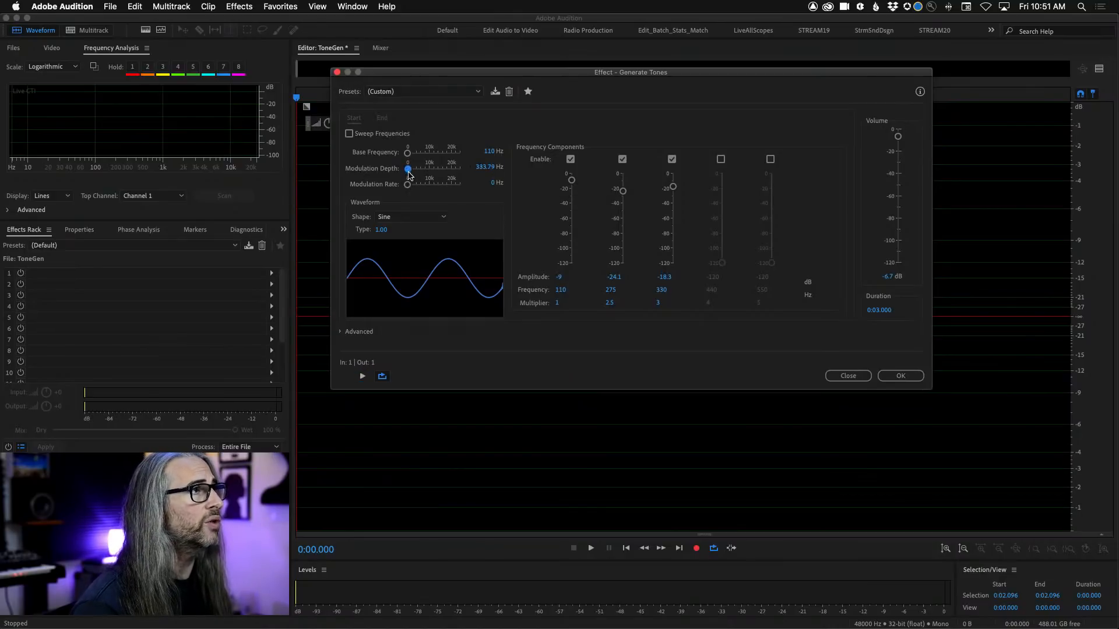
{"action": "left_click", "coordinate": [362, 375]}
{"action": "left_click", "coordinate": [410, 184]}
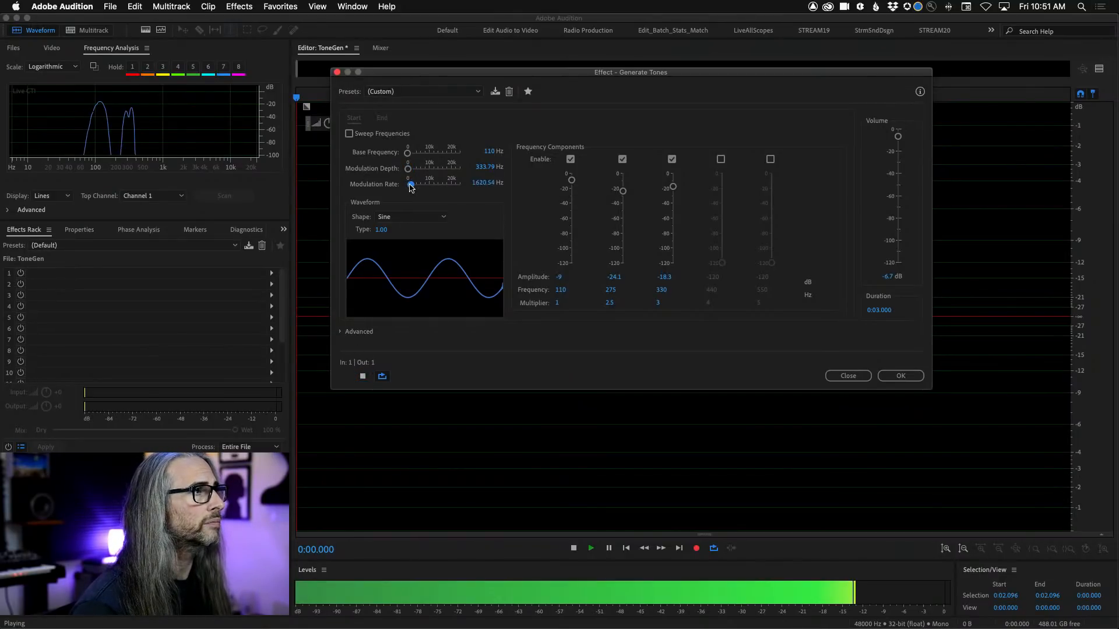
{"action": "mouse_move", "coordinate": [411, 185]}
{"action": "left_mouse_down"}
{"action": "mouse_move", "coordinate": [425, 187]}
{"action": "mouse_move", "coordinate": [422, 169]}
{"action": "left_mouse_up"}
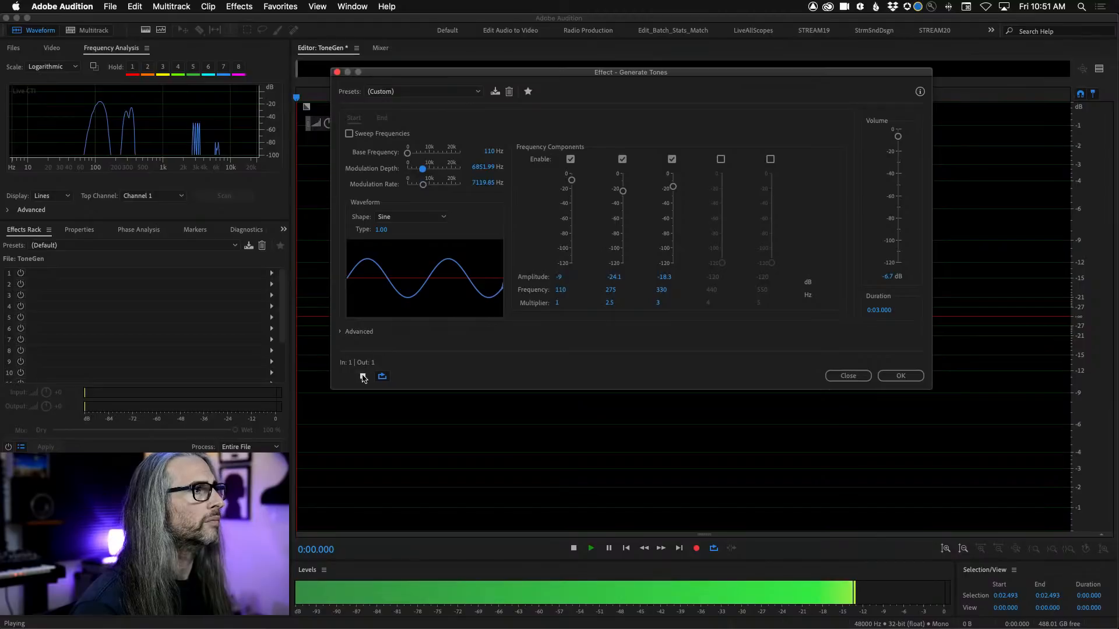
{"action": "left_click_drag", "start_coordinate": [423, 185], "coordinate": [395, 176]}
{"action": "left_click", "coordinate": [363, 377]}
{"action": "left_click", "coordinate": [362, 376]}
{"action": "left_click", "coordinate": [362, 377]}
{"action": "left_click", "coordinate": [363, 376]}
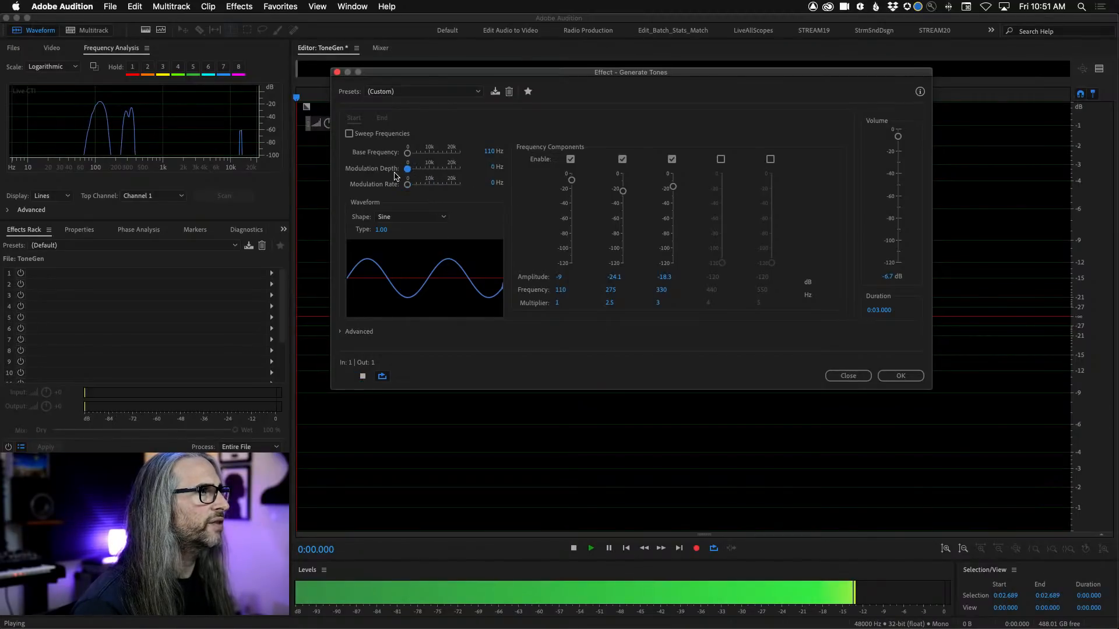
{"action": "left_click", "coordinate": [363, 376]}
Generate the three-component sine tone and show it in the spectral frequency display
{"action": "left_click", "coordinate": [901, 376]}
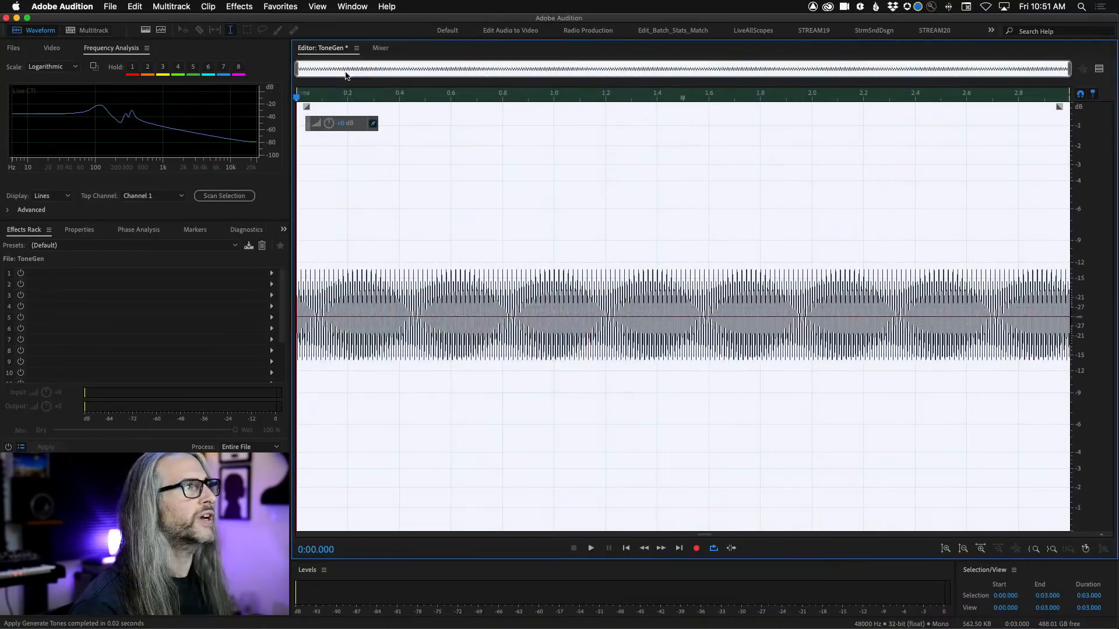
{"action": "left_click", "coordinate": [146, 29]}
{"action": "left_click", "coordinate": [648, 373]}
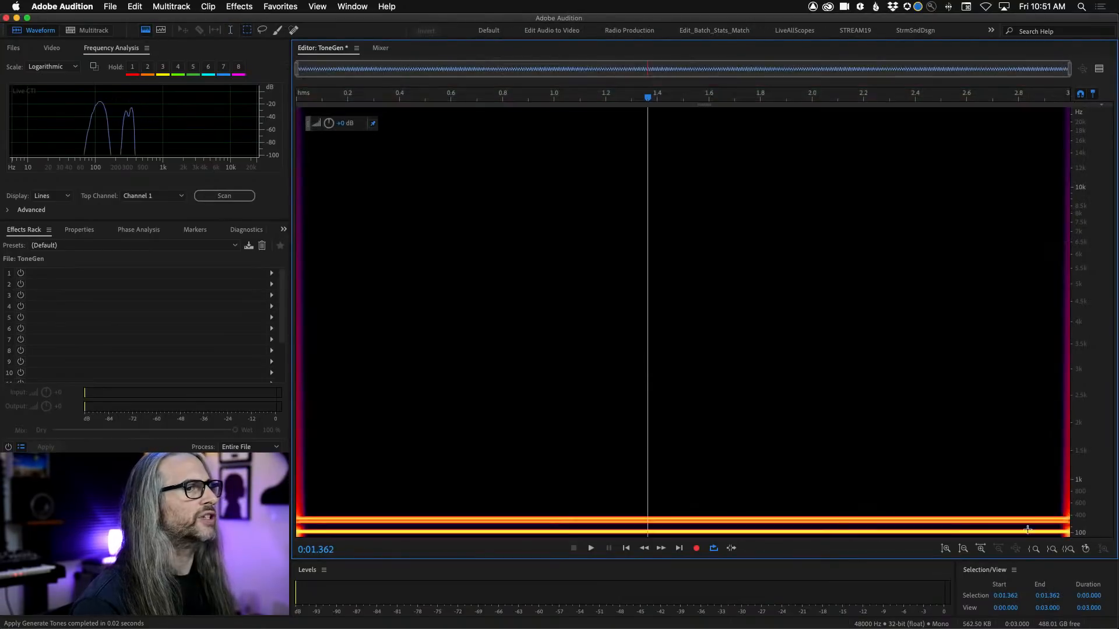
Magnify the spectral display's frequency scale to examine the tone's bands up to about 540 Hz
{"action": "right_click", "coordinate": [1070, 483]}
{"action": "left_click", "coordinate": [1076, 305]}
{"action": "left_click_drag", "start_coordinate": [1102, 433], "coordinate": [1090, 564]}
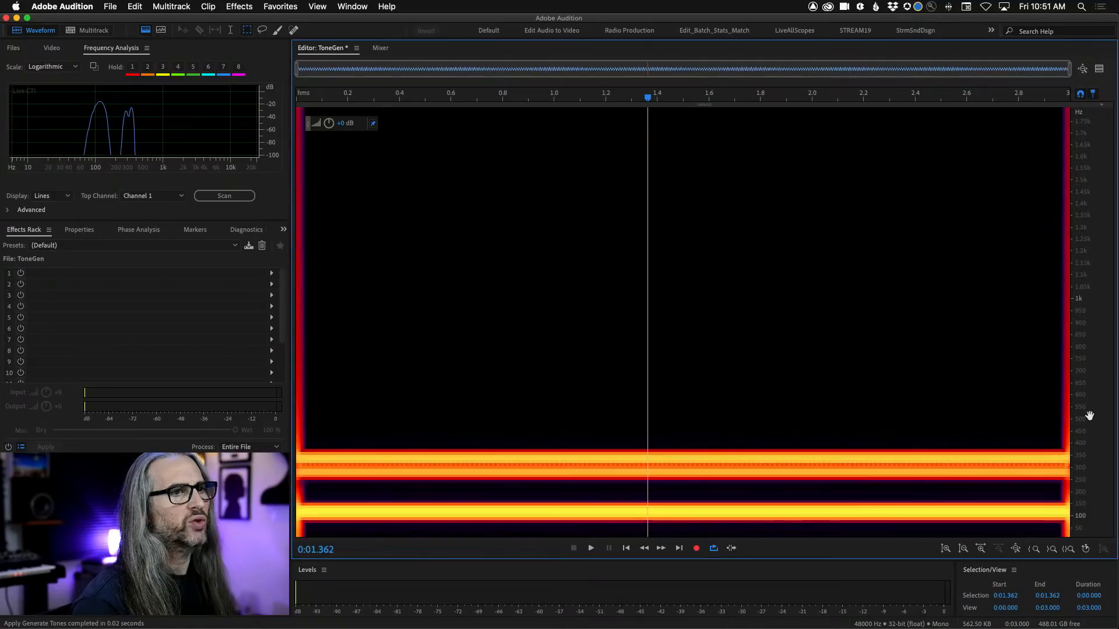
{"action": "left_click_drag", "start_coordinate": [1085, 403], "coordinate": [1091, 602]}
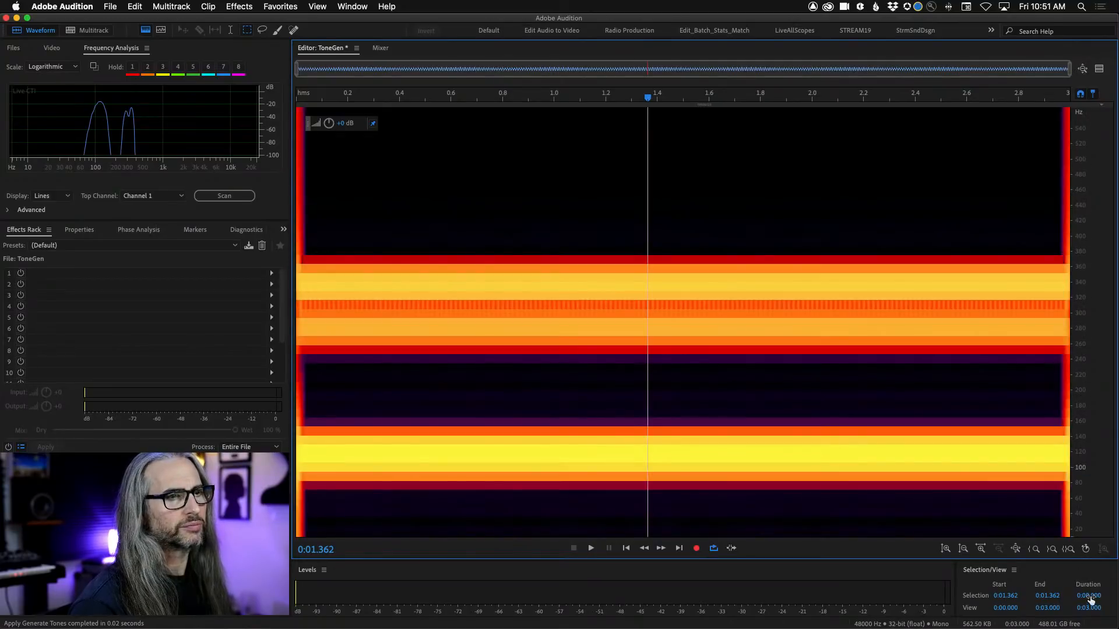
Switch the spectral display's frequency scale to Notes and compare the tone's bands with the note names
{"action": "right_click", "coordinate": [1079, 275]}
{"action": "left_click", "coordinate": [1103, 269]}
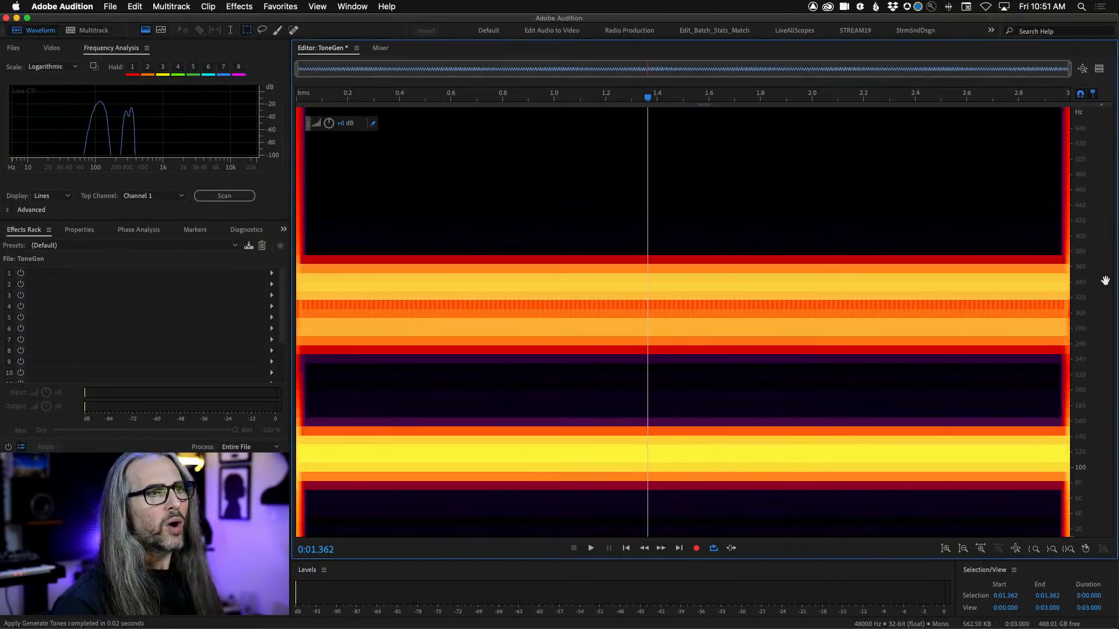
{"action": "right_click", "coordinate": [1103, 274]}
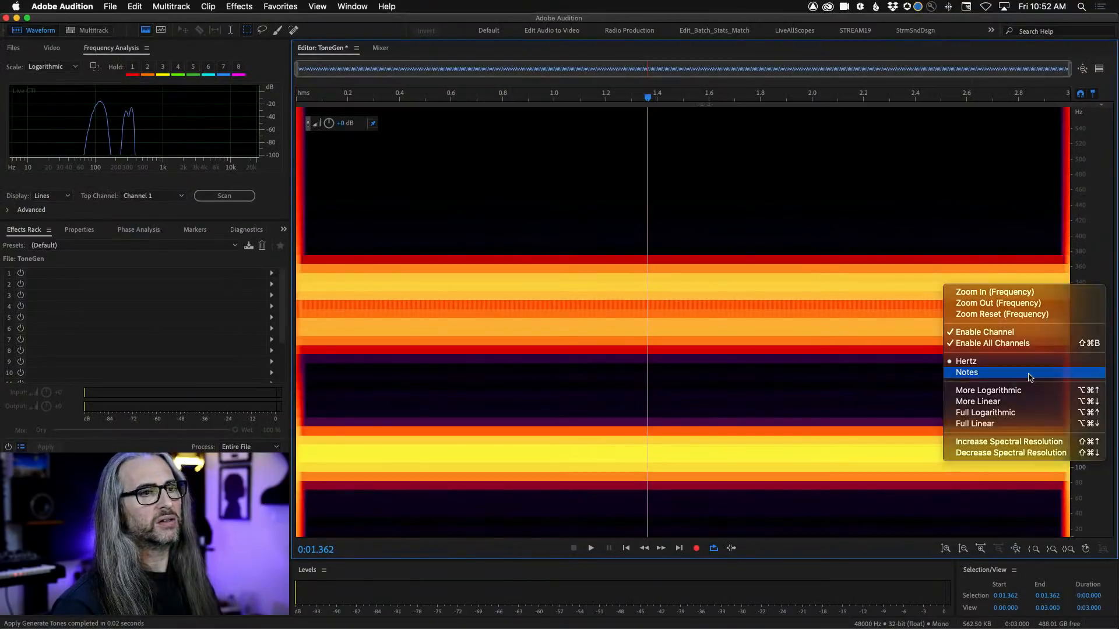
{"action": "left_click", "coordinate": [1025, 366]}
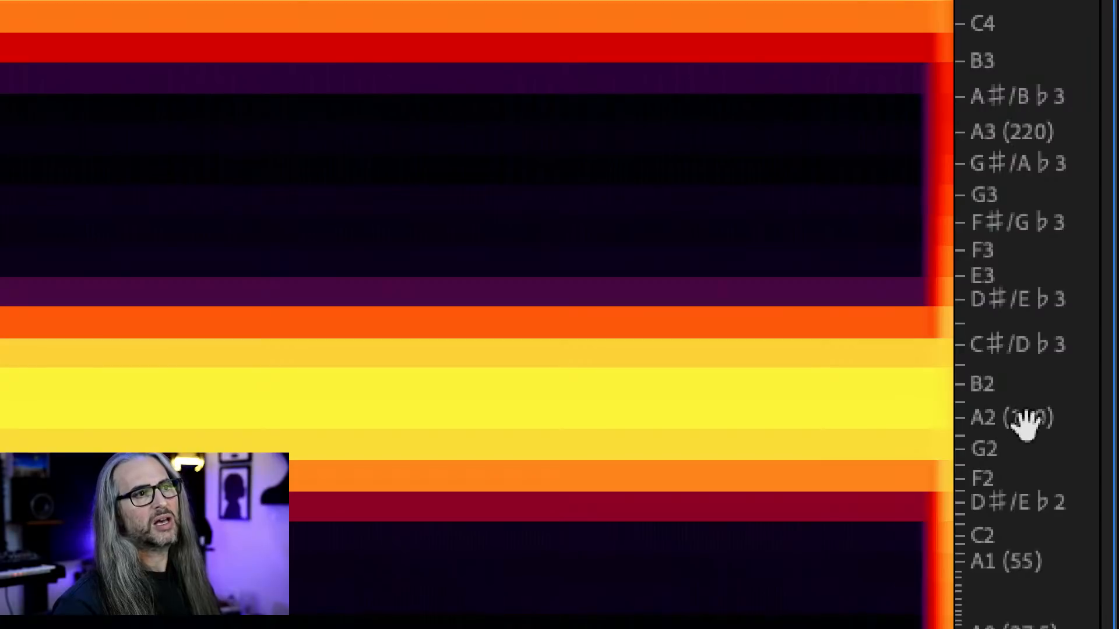
{"action": "left_click_drag", "start_coordinate": [1074, 225], "coordinate": [1064, 24]}
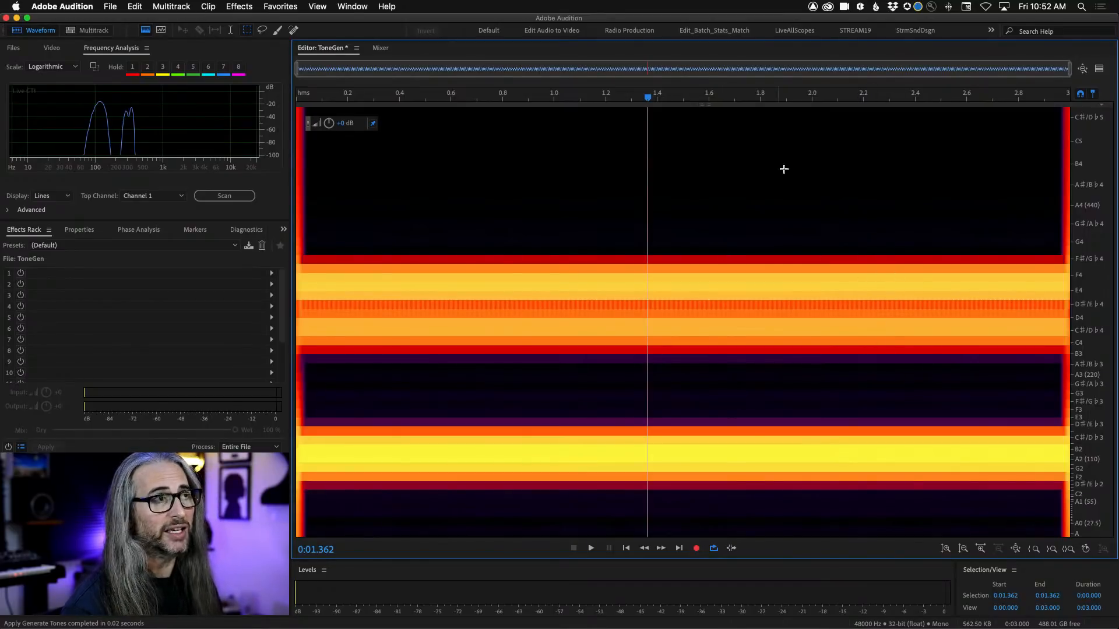
{"action": "scroll", "coordinate": [1086, 233], "scroll_direction": "down", "scroll_amount": 3}
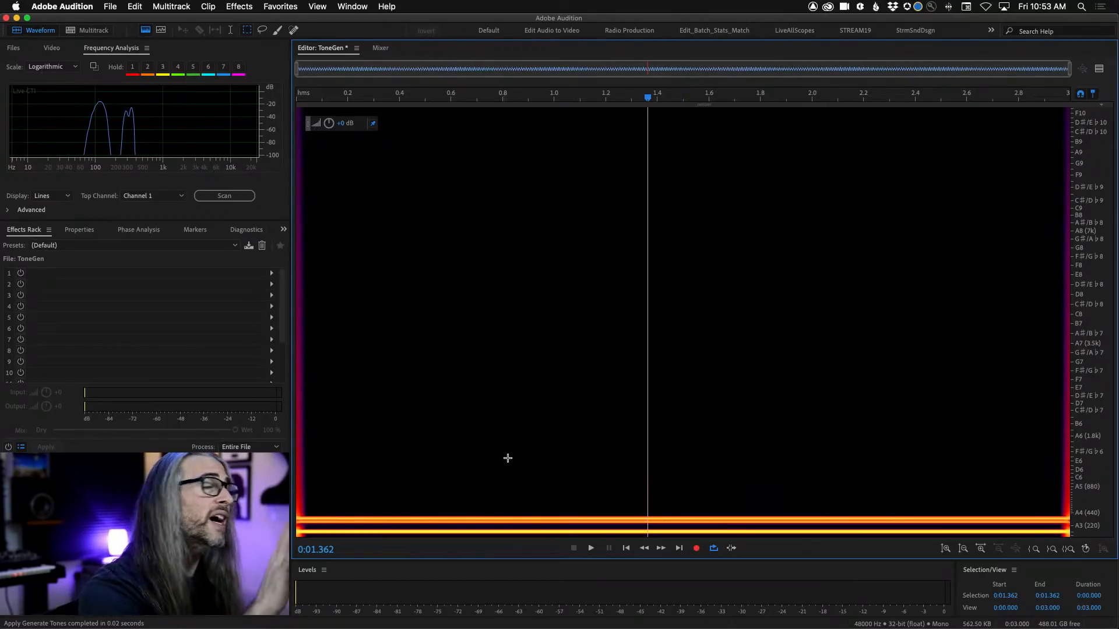
Undo the tone generation, then redo it and show the tone again in the spectral frequency display
{"action": "left_click", "coordinate": [136, 6]}
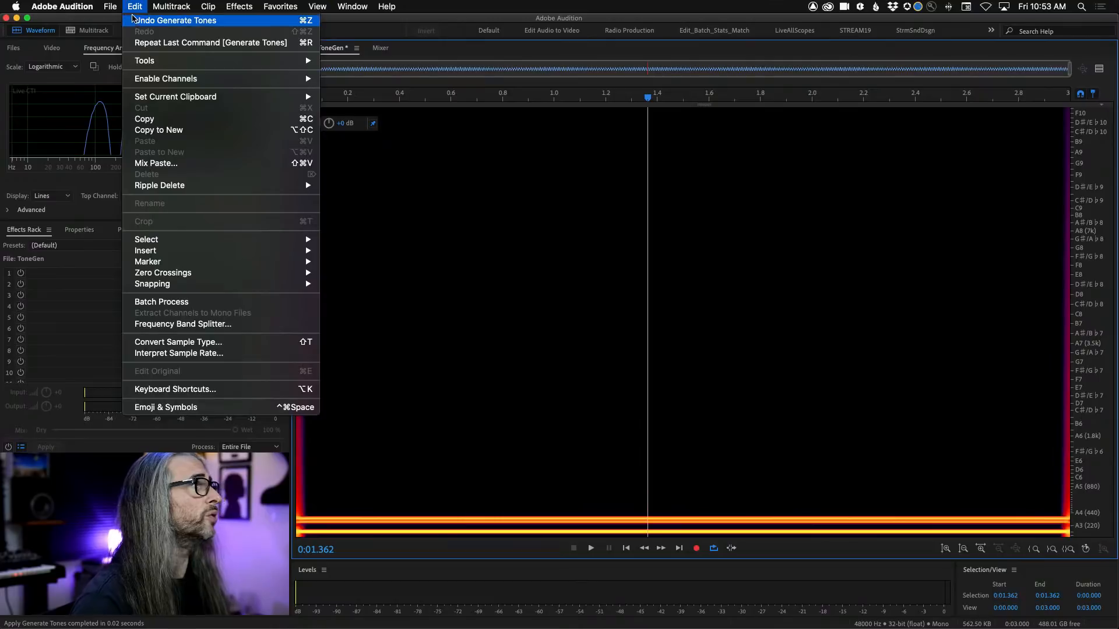
{"action": "left_click", "coordinate": [157, 18]}
{"action": "left_click", "coordinate": [159, 29]}
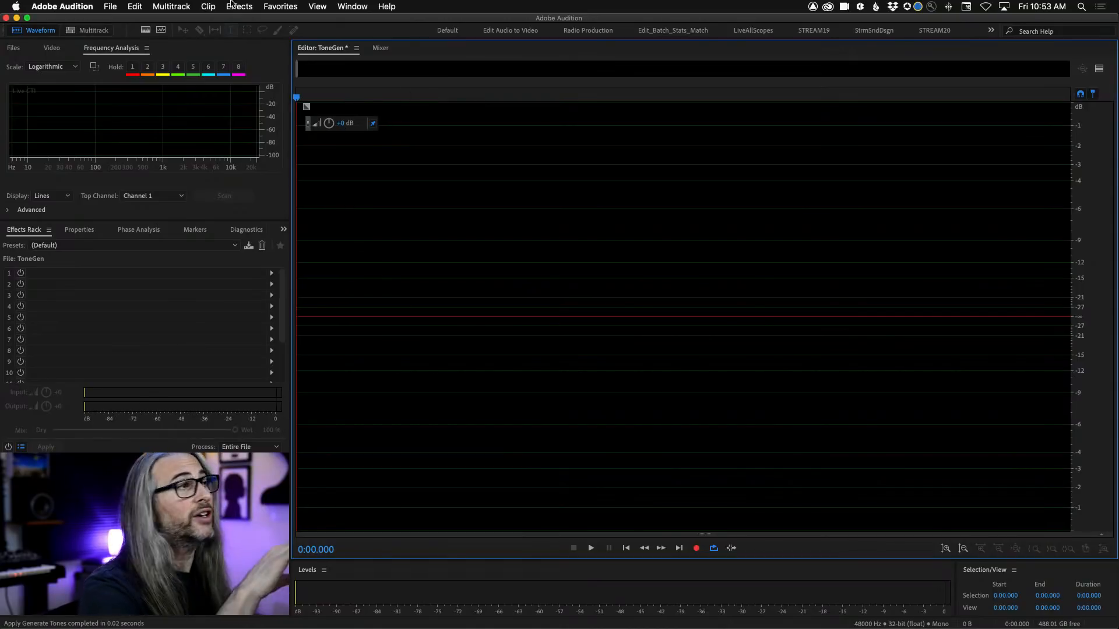
{"action": "left_click", "coordinate": [157, 6]}
{"action": "mouse_move", "coordinate": [135, 6]}
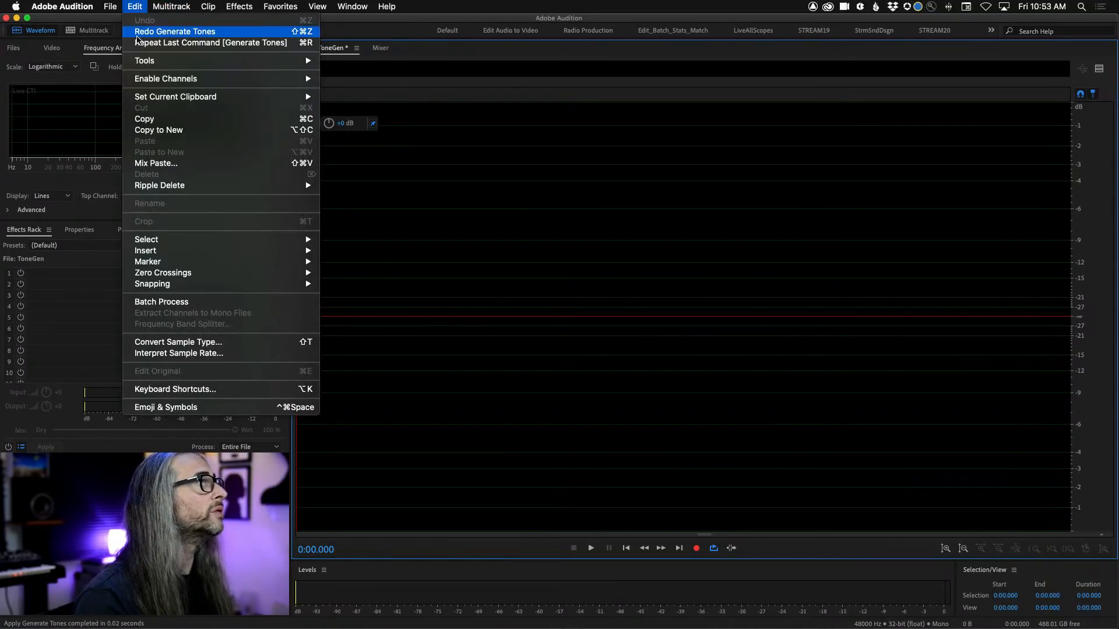
{"action": "left_click", "coordinate": [169, 30]}
{"action": "left_click", "coordinate": [146, 29]}
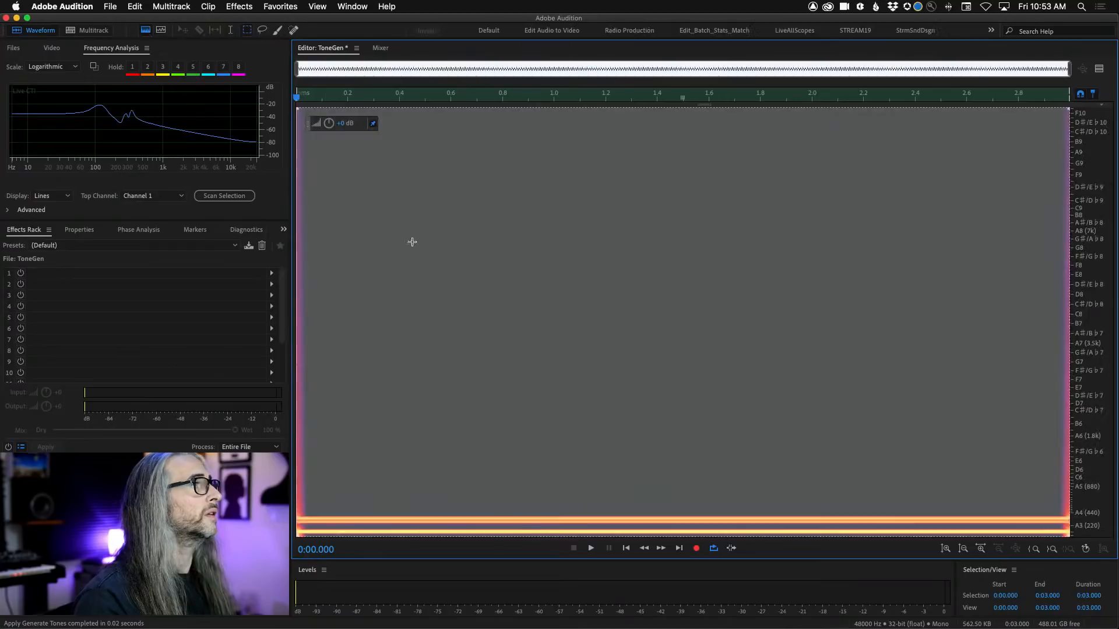
Generate a three-second Triangle/Sawtooth tone with the same three frequency components, inserted at about 0.679 s in the existing sine tone
{"action": "left_click", "coordinate": [472, 299]}
{"action": "left_click", "coordinate": [239, 6]}
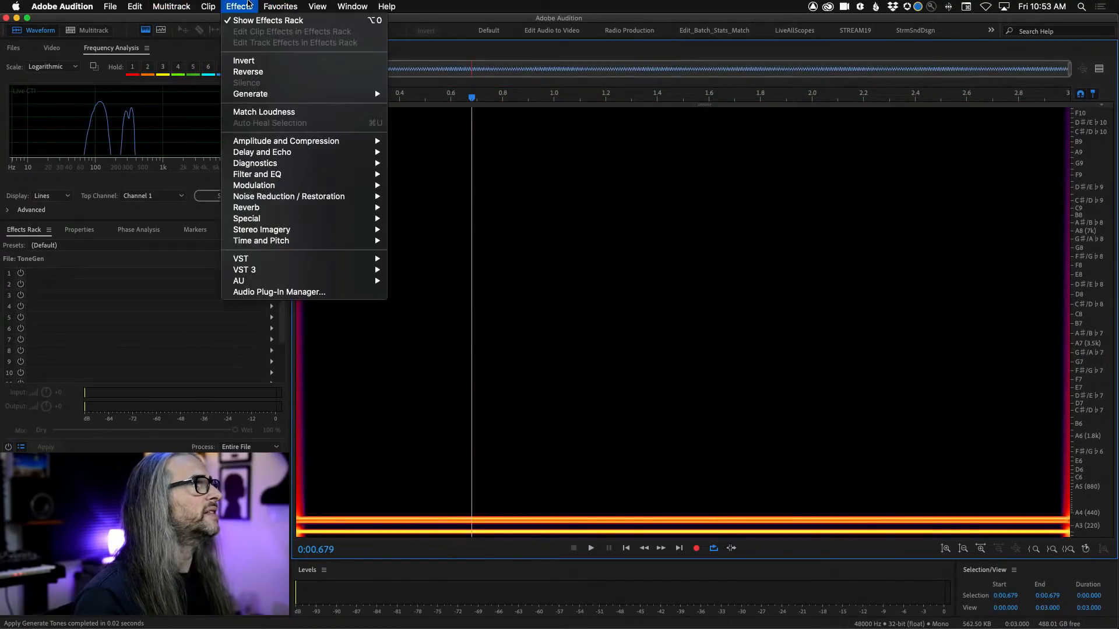
{"action": "mouse_move", "coordinate": [277, 95]}
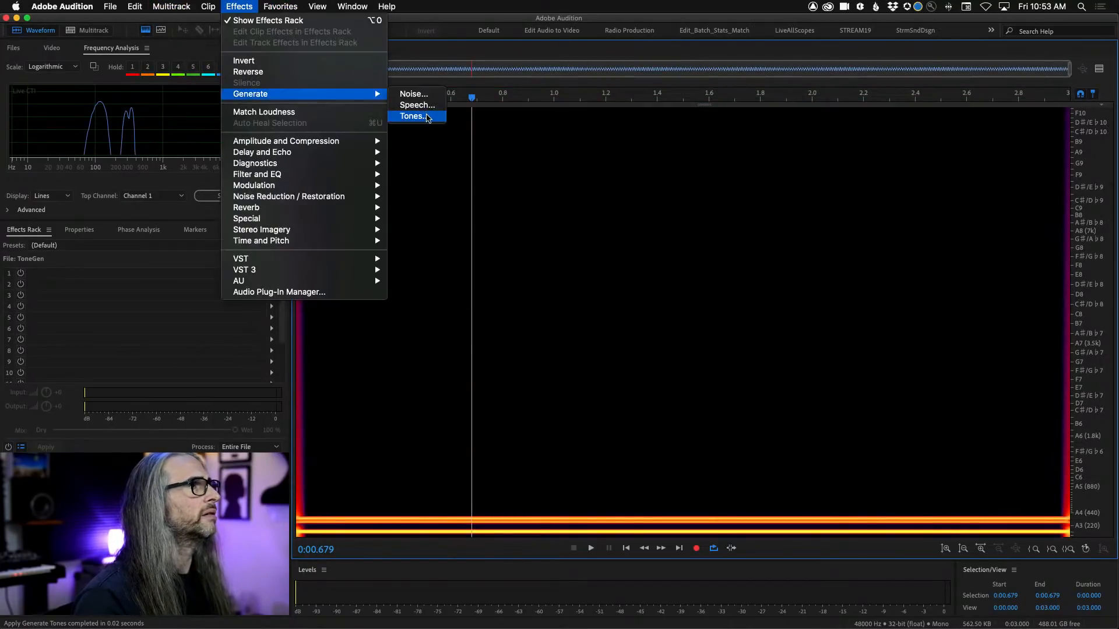
{"action": "left_click", "coordinate": [428, 117]}
{"action": "left_click", "coordinate": [424, 217]}
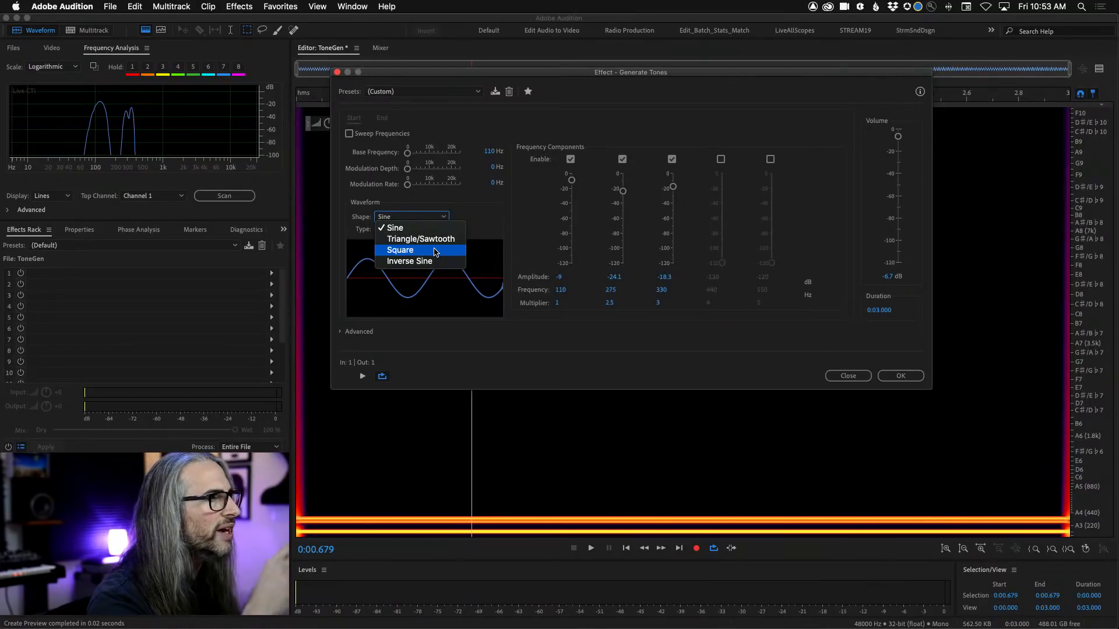
{"action": "left_click", "coordinate": [420, 239]}
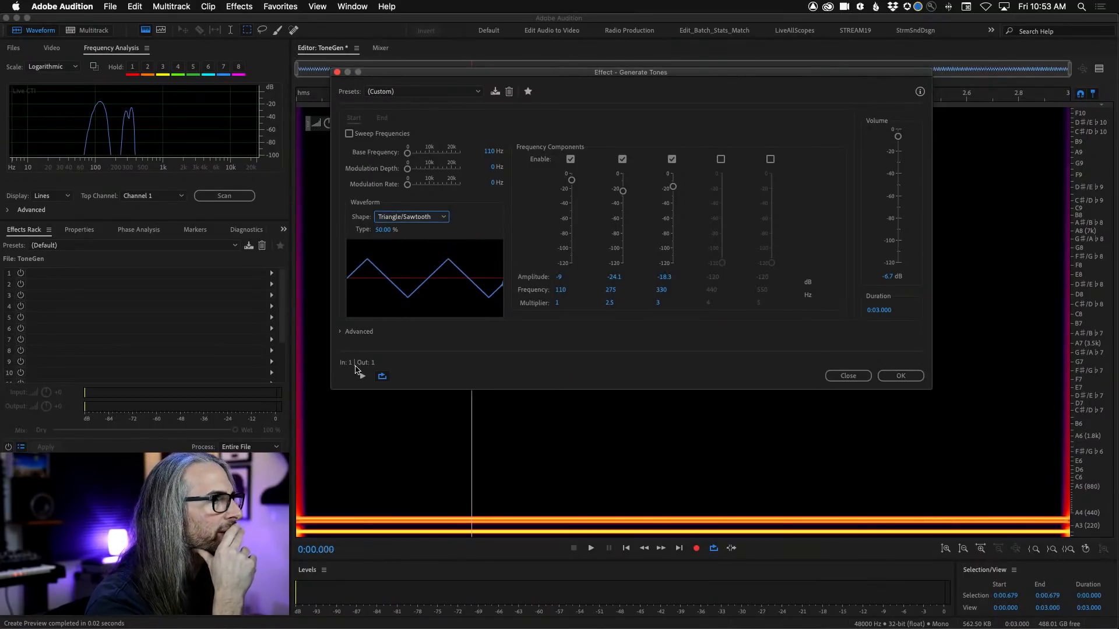
{"action": "left_click", "coordinate": [342, 332]}
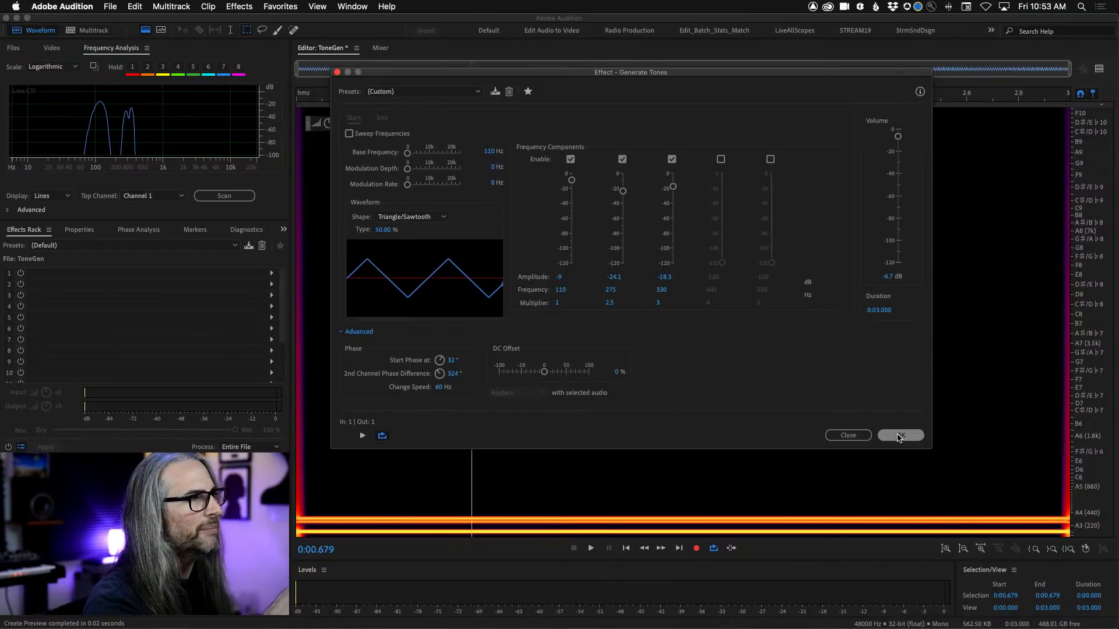
{"action": "left_click", "coordinate": [901, 436]}
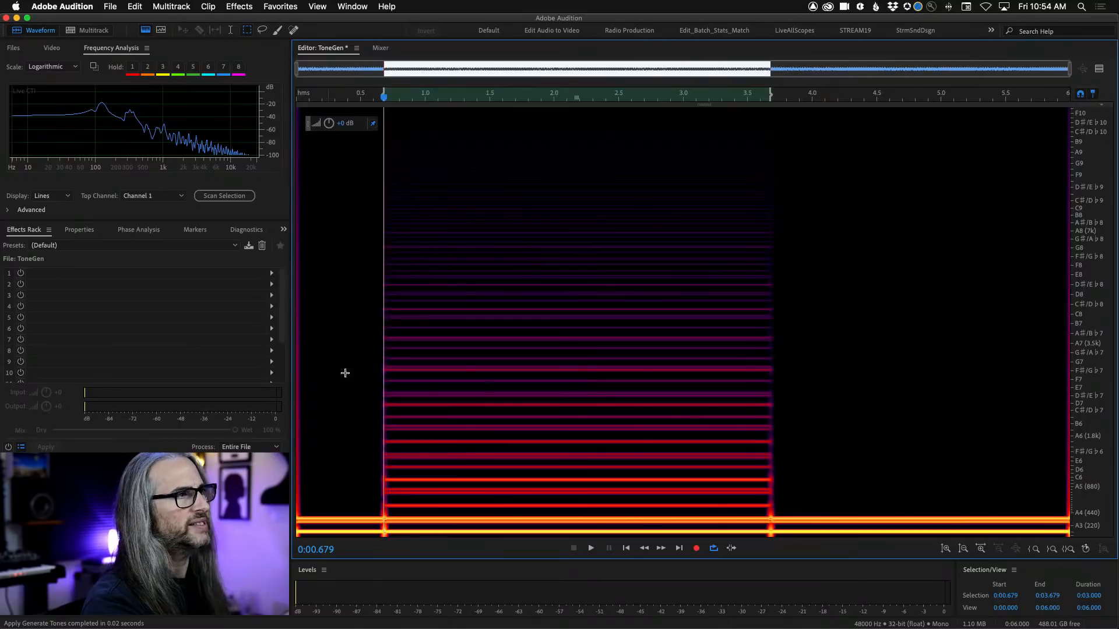
Play across the transition from the sine tone into the triangle tone to compare their sound and frequency spectrum
{"action": "left_click", "coordinate": [329, 242]}
{"action": "key", "text": "space"}
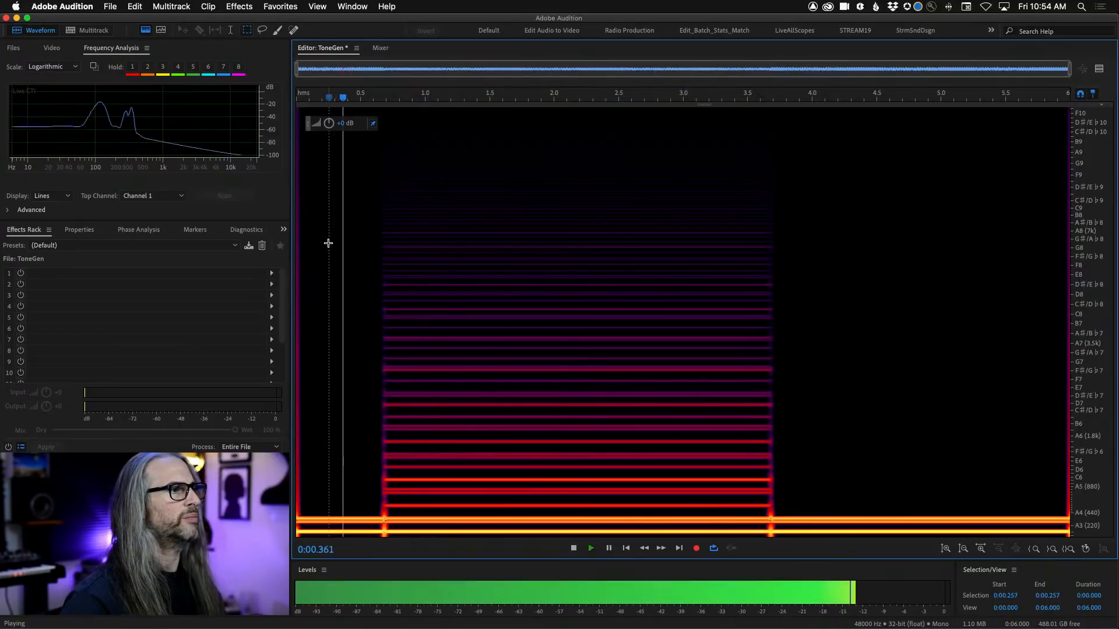
{"action": "left_click", "coordinate": [322, 238]}
{"action": "key", "text": "space"}
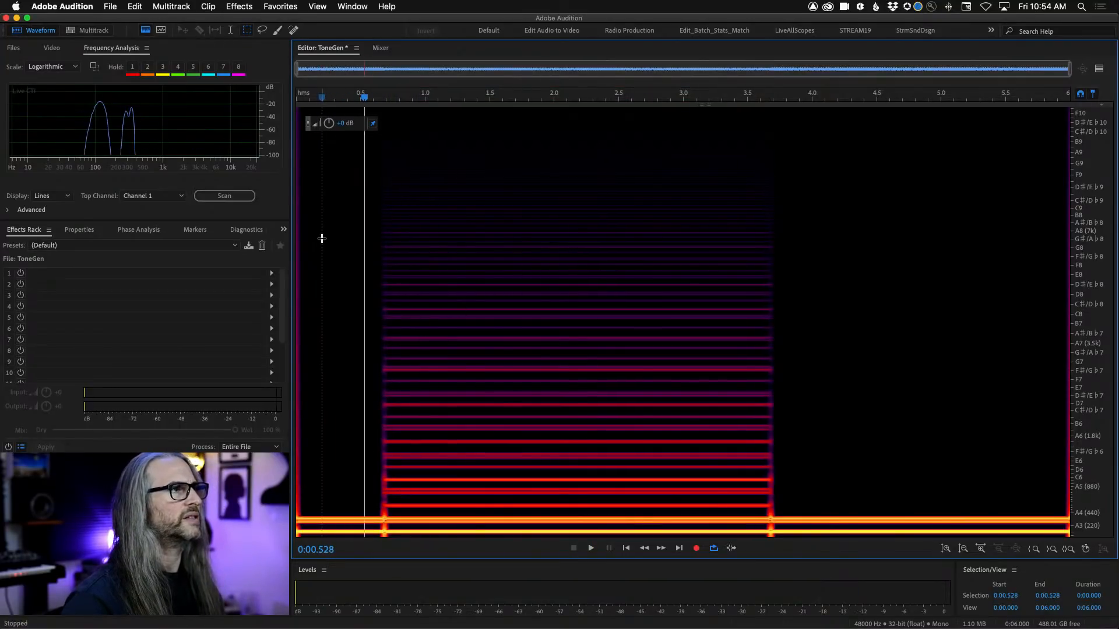
{"action": "left_click", "coordinate": [360, 252]}
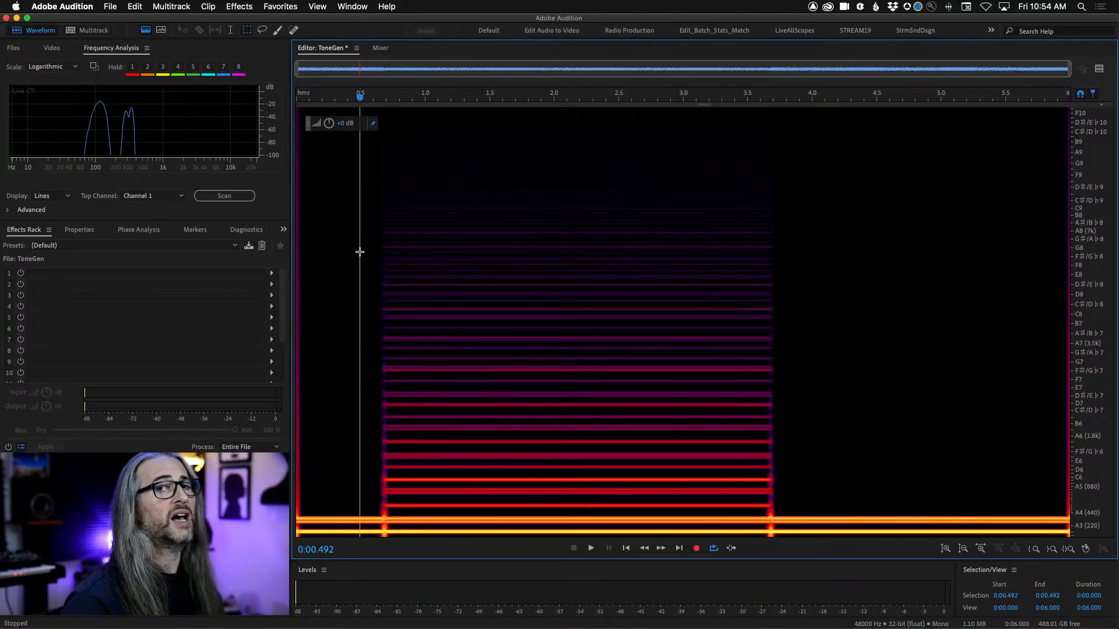
{"action": "key", "text": "space"}
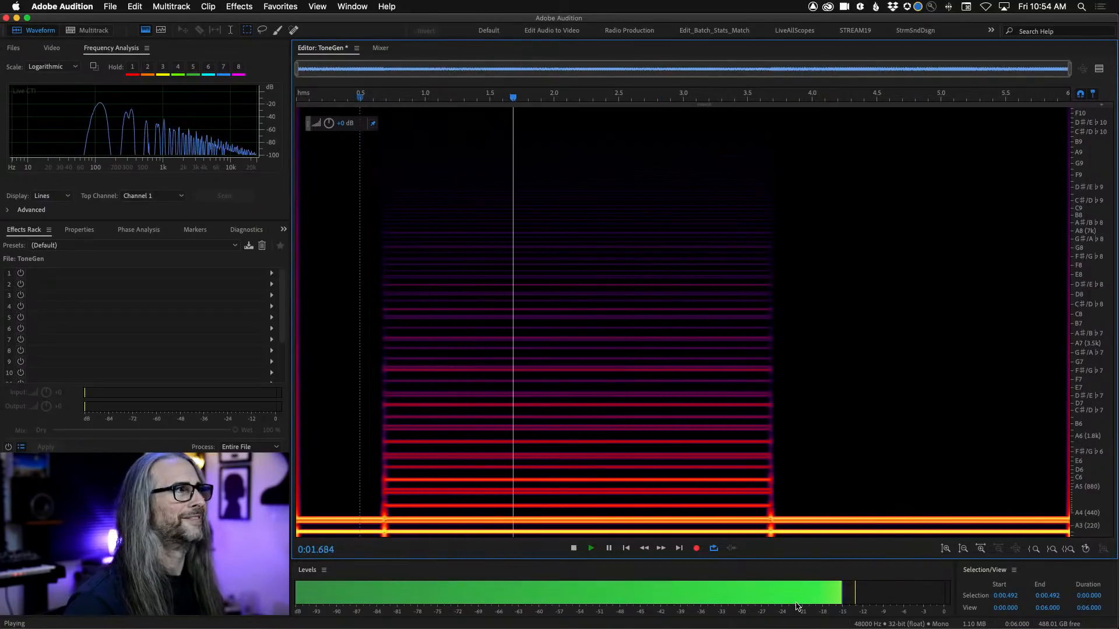
{"action": "key", "text": "space"}
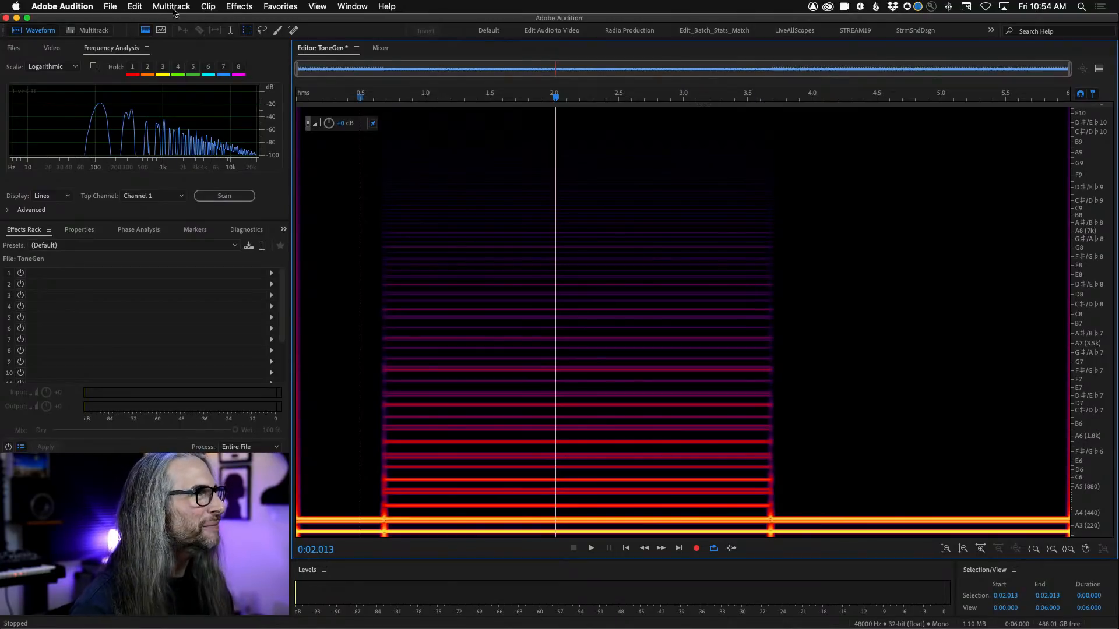
Undo both tone generations to empty the file and return to the waveform display
{"action": "left_click", "coordinate": [135, 7]}
{"action": "left_click", "coordinate": [146, 20]}
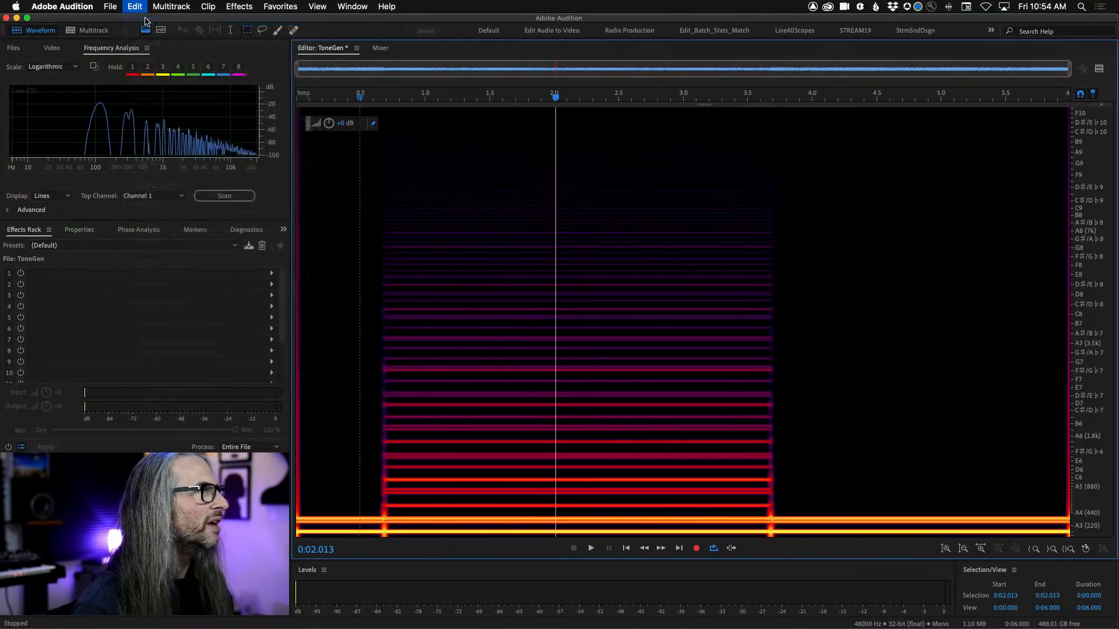
{"action": "left_click", "coordinate": [138, 7]}
{"action": "left_click", "coordinate": [141, 21]}
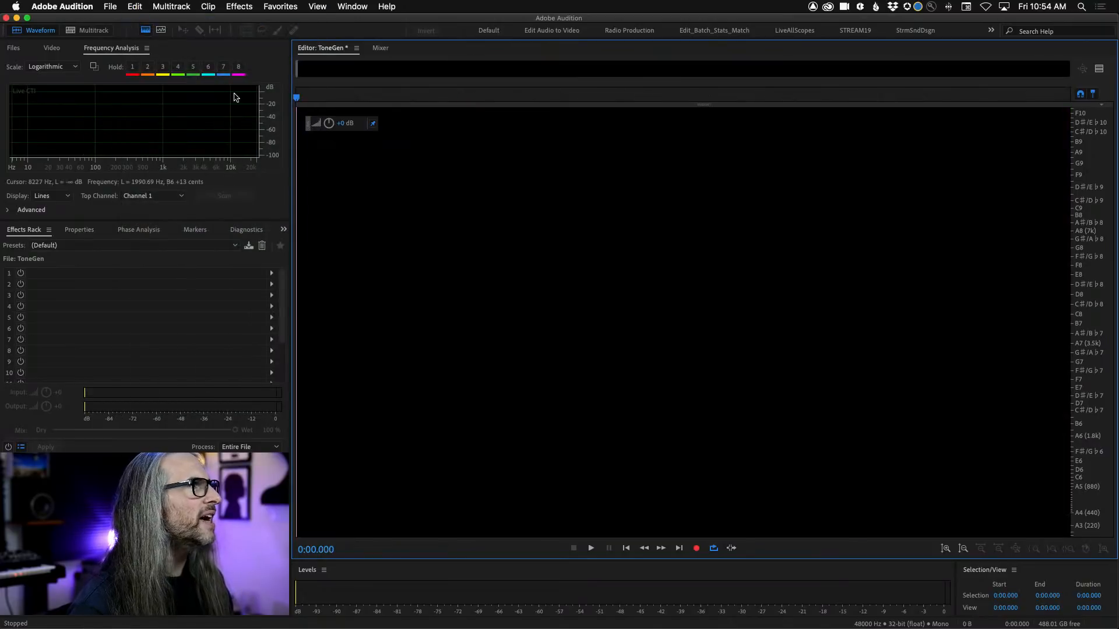
{"action": "left_click", "coordinate": [146, 30]}
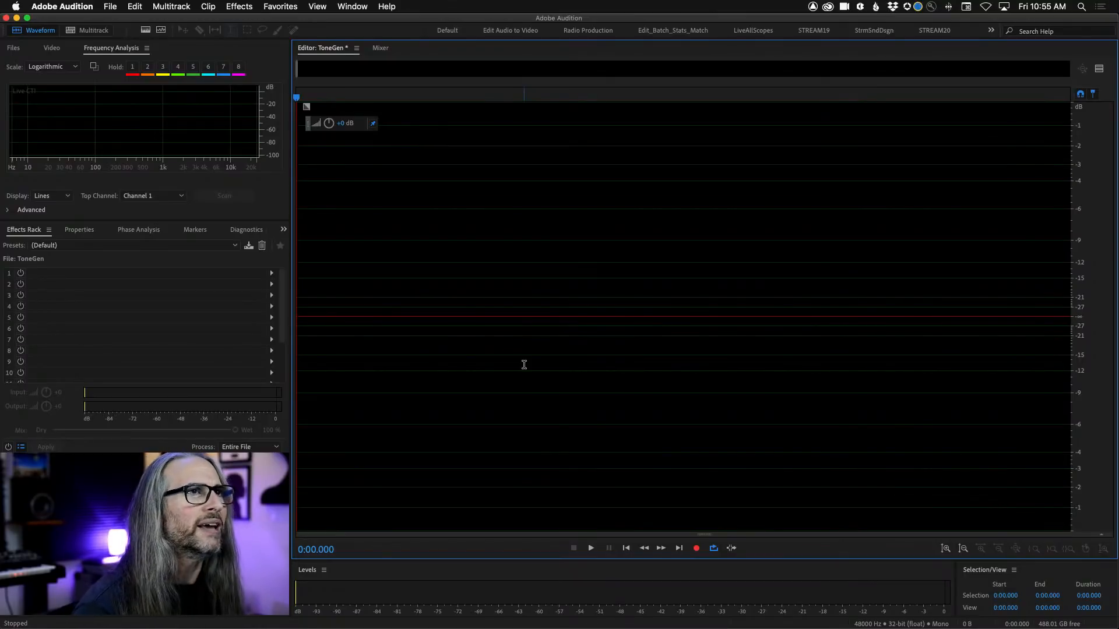
{"action": "left_click", "coordinate": [1038, 5]}
{"action": "left_click", "coordinate": [1038, 4]}
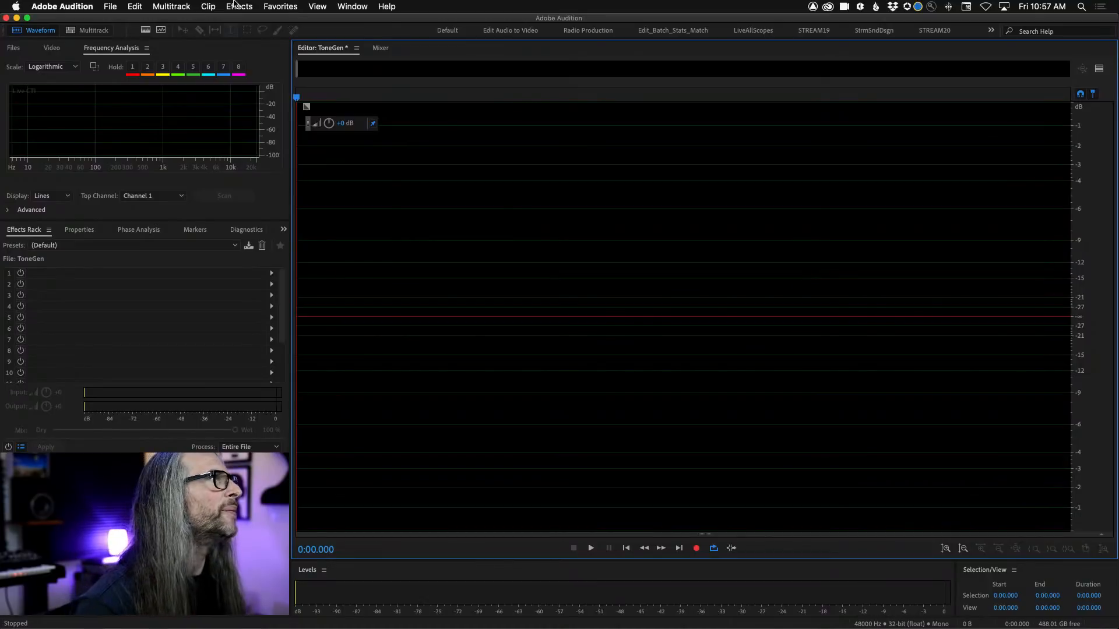
Set up a new generated tone with only the 110 Hz component enabled and a duration of 7 seconds
{"action": "left_click", "coordinate": [233, 3]}
{"action": "mouse_move", "coordinate": [280, 94]}
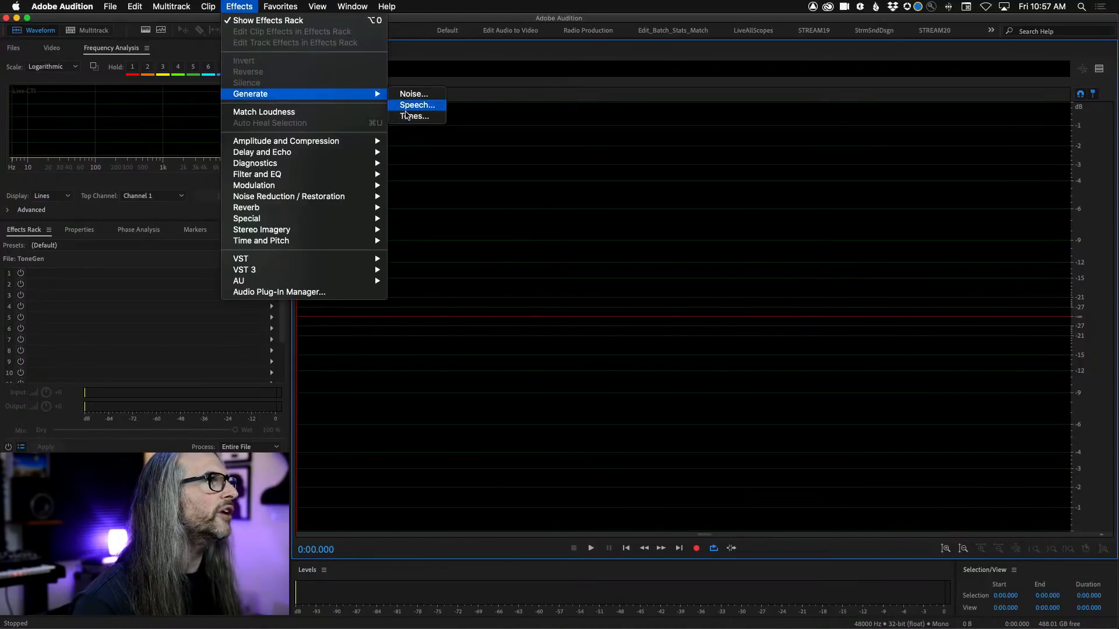
{"action": "left_click", "coordinate": [401, 116]}
{"action": "left_click", "coordinate": [623, 159]}
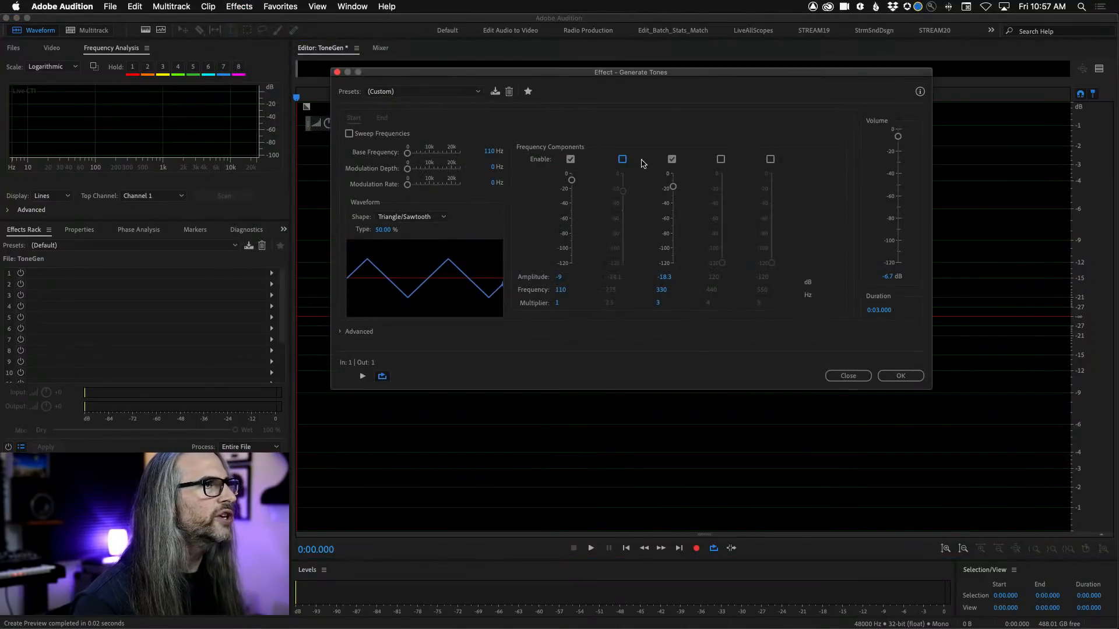
{"action": "left_click", "coordinate": [672, 159]}
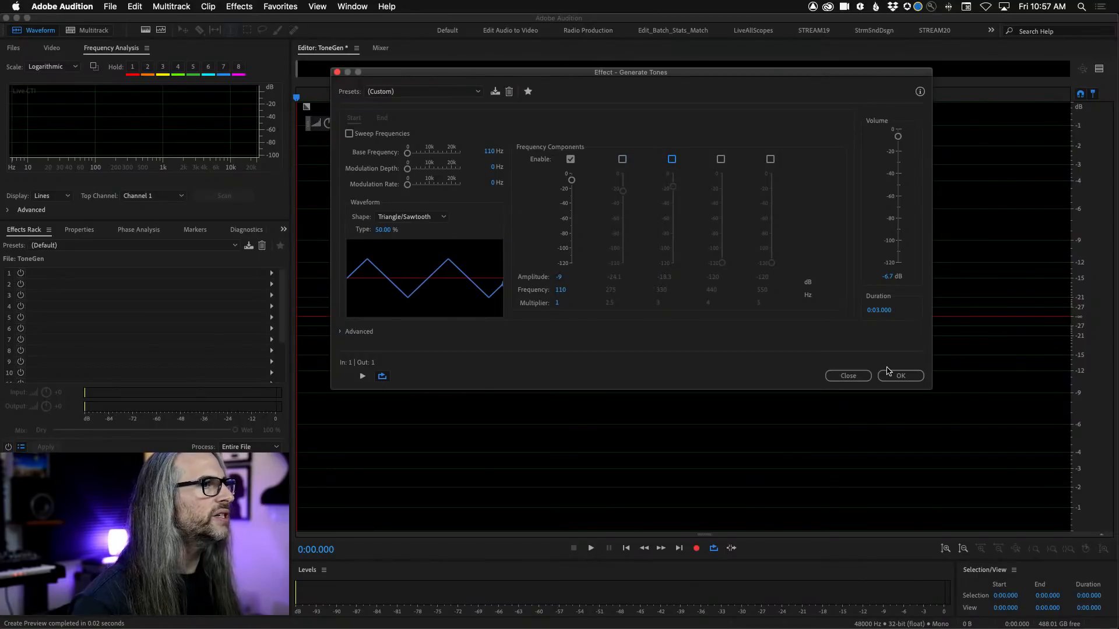
{"action": "left_click", "coordinate": [877, 310]}
{"action": "left_click", "coordinate": [881, 310]}
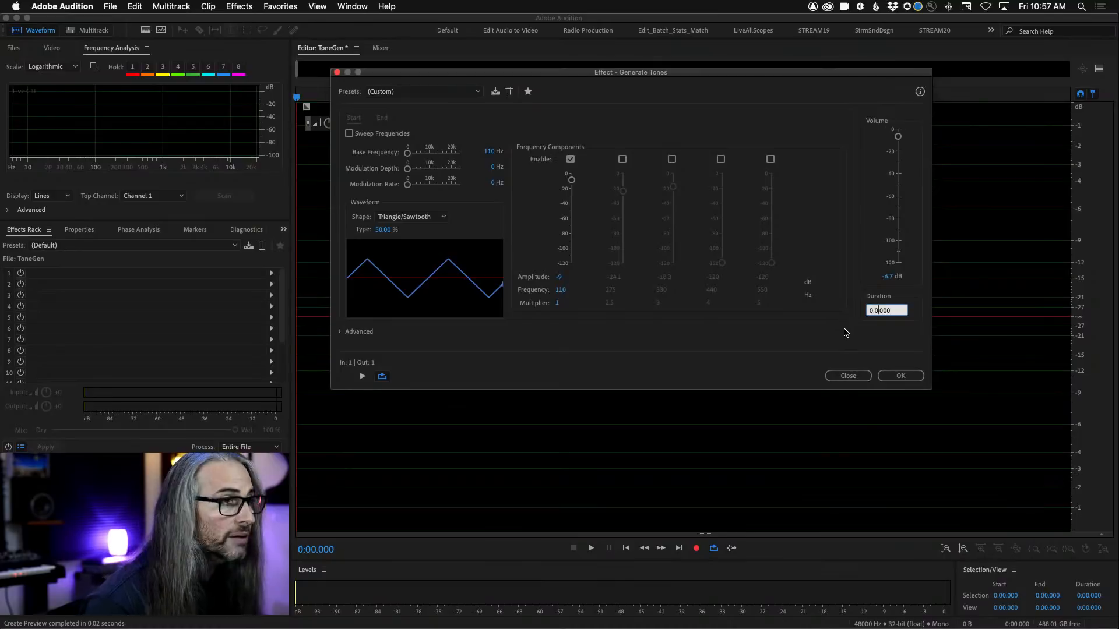
{"action": "type", "text": "7"}
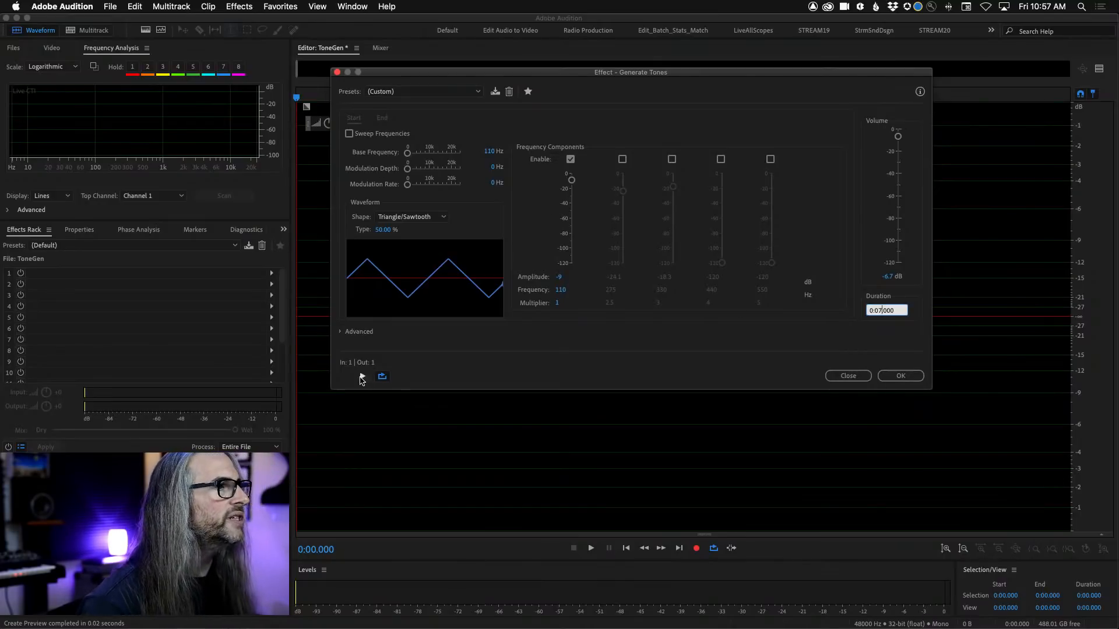
Change the tone's waveform shape to Sine, preview it, and generate the tone
{"action": "left_click", "coordinate": [363, 376]}
{"action": "left_click", "coordinate": [430, 217]}
{"action": "left_click", "coordinate": [402, 228]}
{"action": "left_click", "coordinate": [363, 376]}
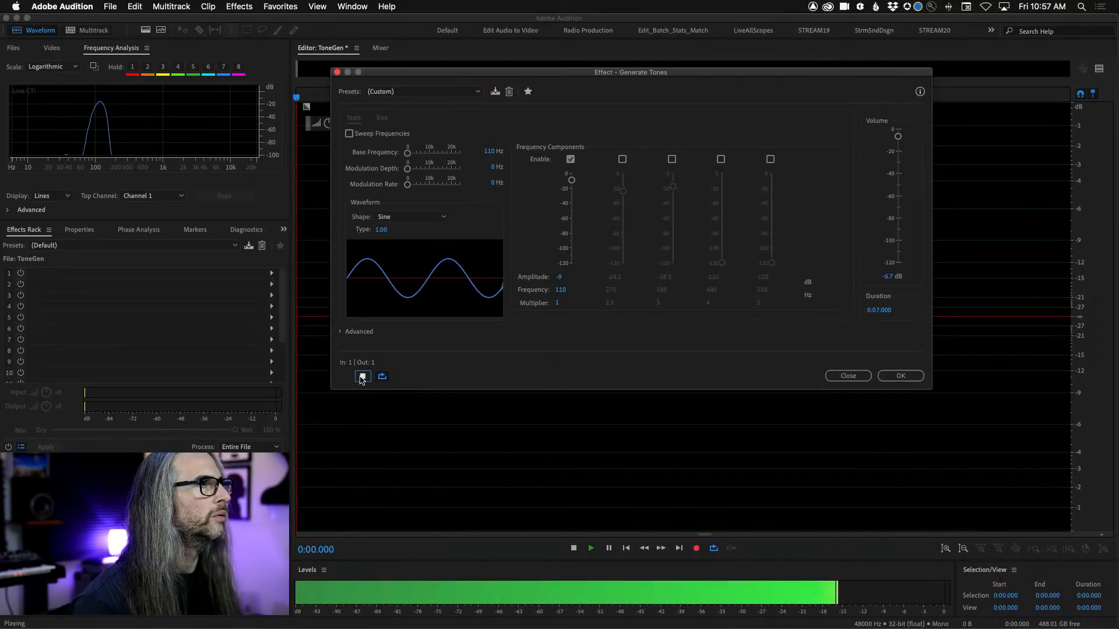
{"action": "left_click", "coordinate": [362, 377]}
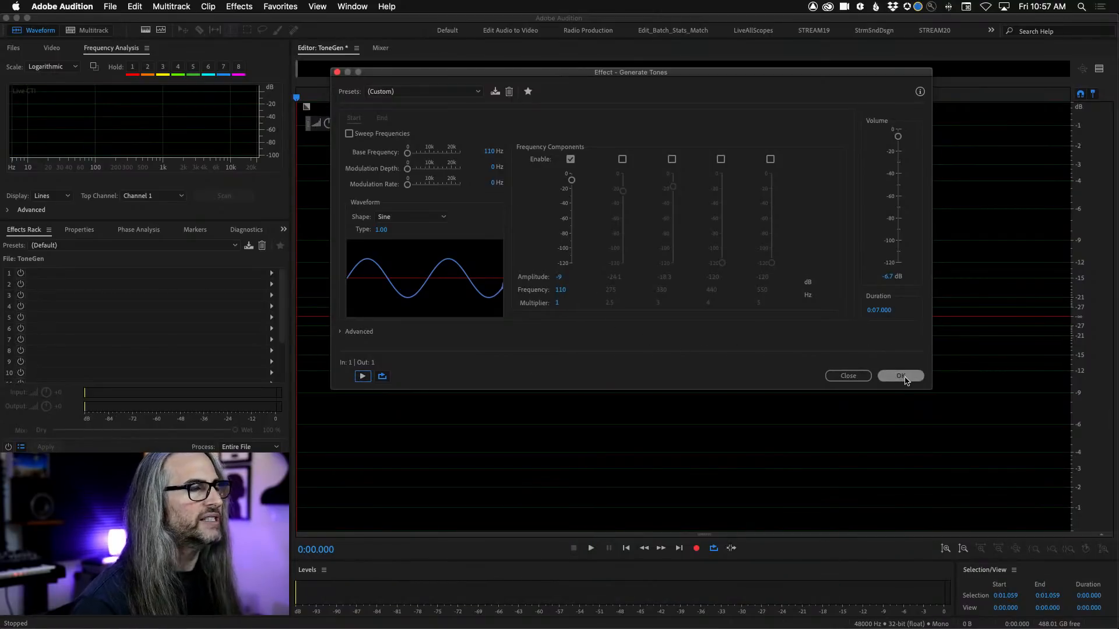
{"action": "left_click", "coordinate": [901, 376]}
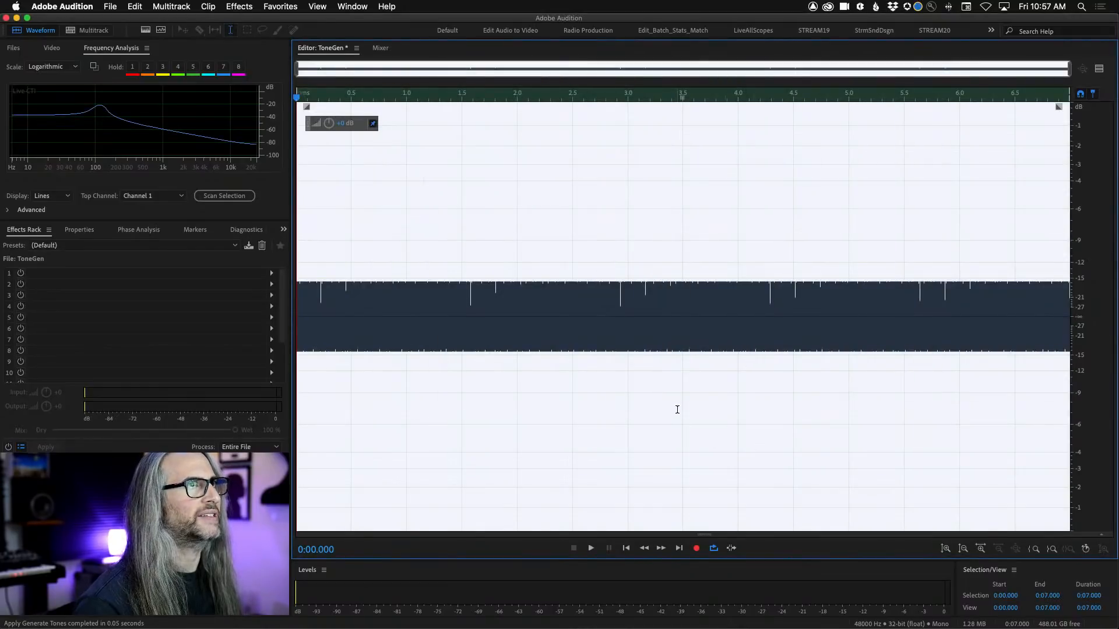
Play the sine tone from the start, then raise its level to about -9 dB peaks and listen again
{"action": "left_click", "coordinate": [678, 410]}
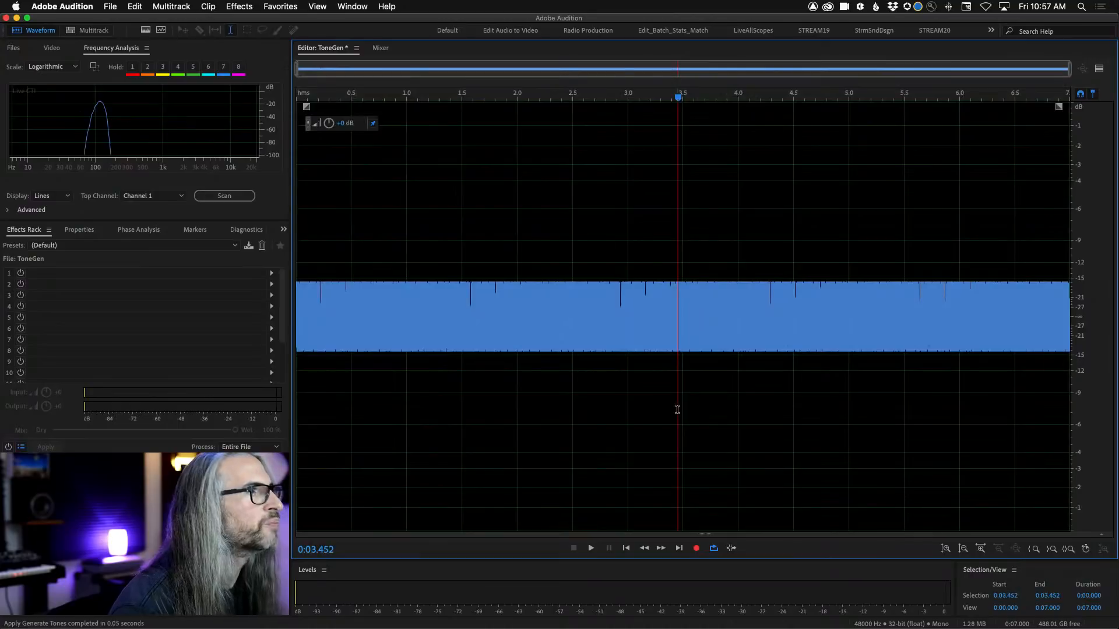
{"action": "left_click_drag", "start_coordinate": [677, 98], "coordinate": [138, 145]}
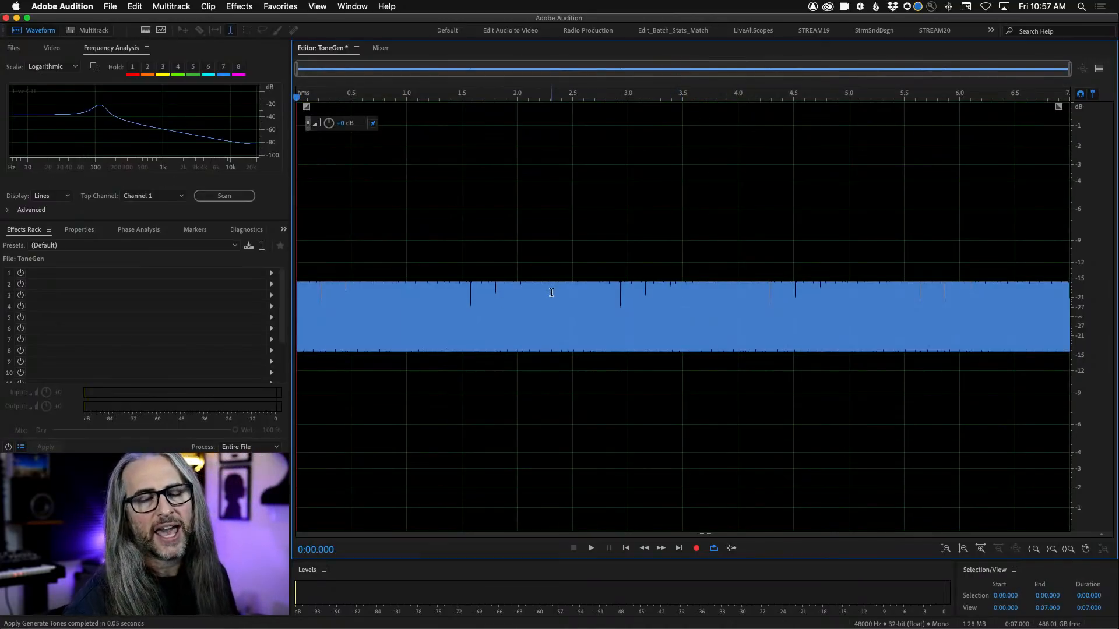
{"action": "key", "text": "space"}
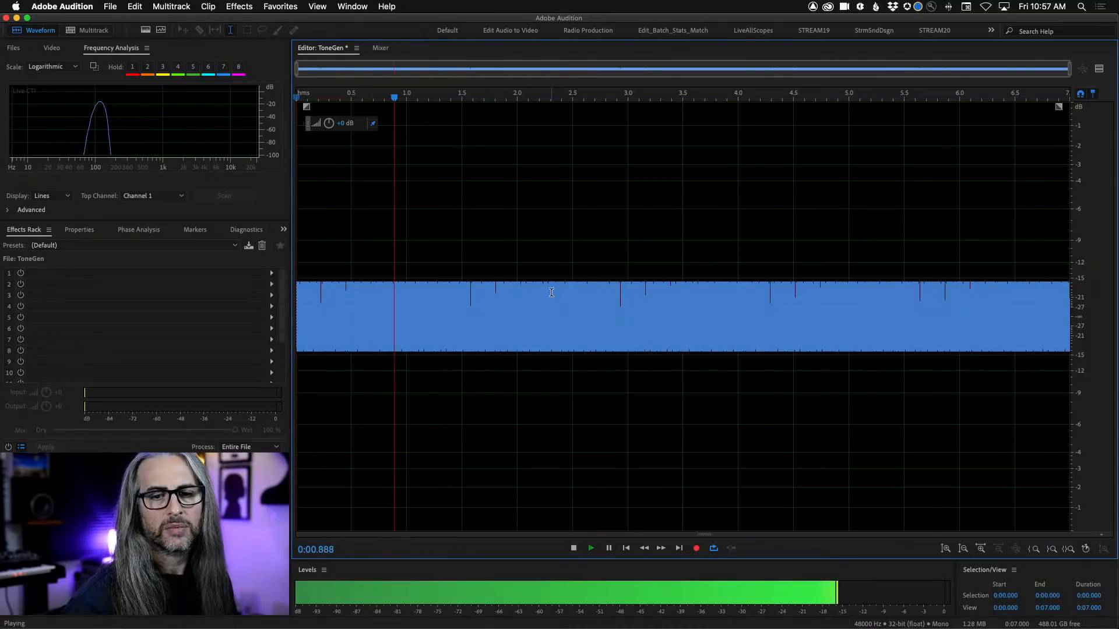
{"action": "key", "text": "space"}
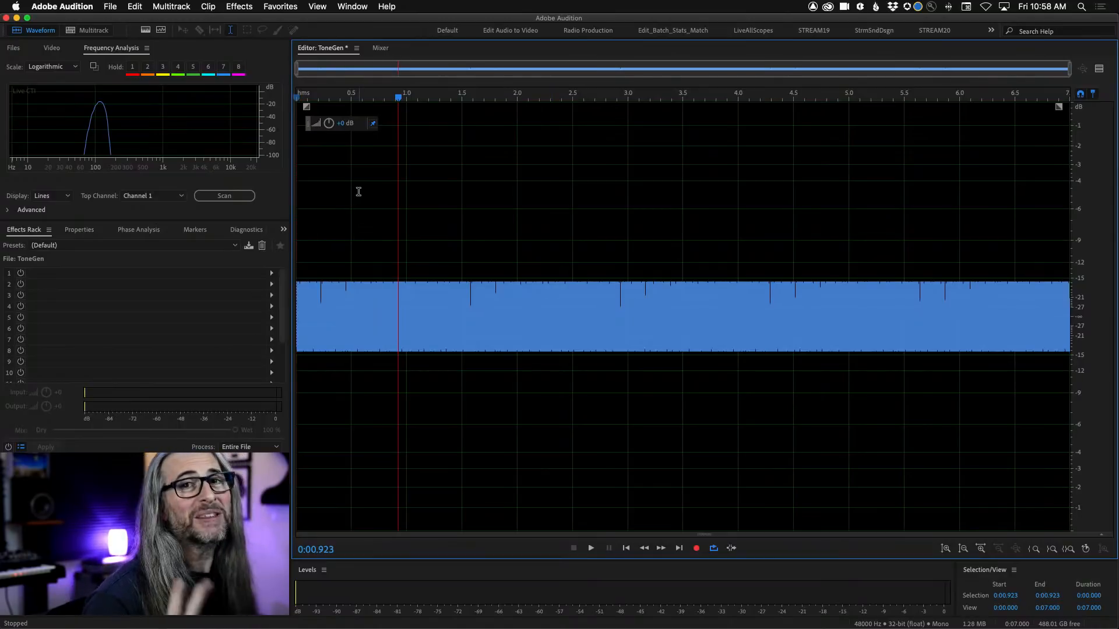
{"action": "left_click_drag", "start_coordinate": [329, 123], "coordinate": [366, 132]}
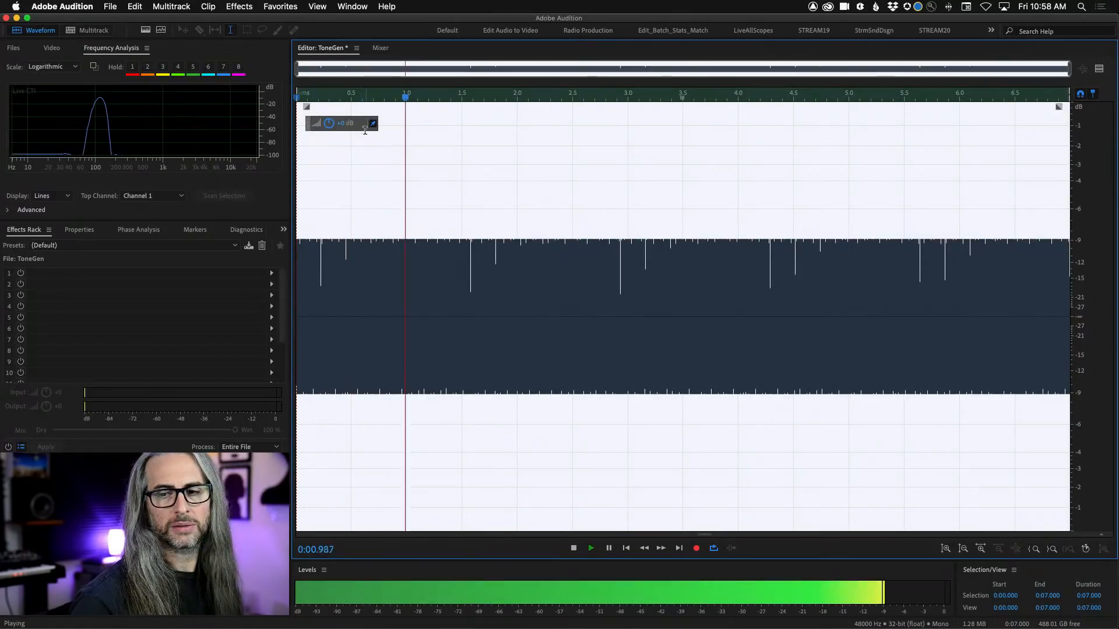
{"action": "key", "text": "space"}
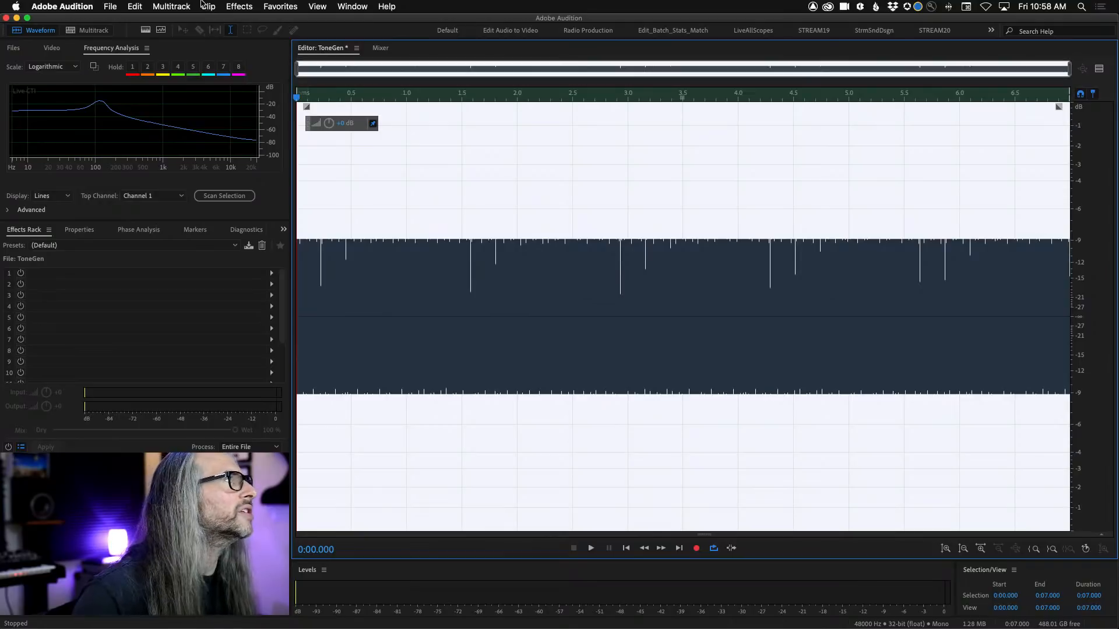
Open the Pitch Bender effect and add keyframes to its pitch envelope at about 0.9 s and 3 s
{"action": "left_click", "coordinate": [247, 6]}
{"action": "mouse_move", "coordinate": [292, 242]}
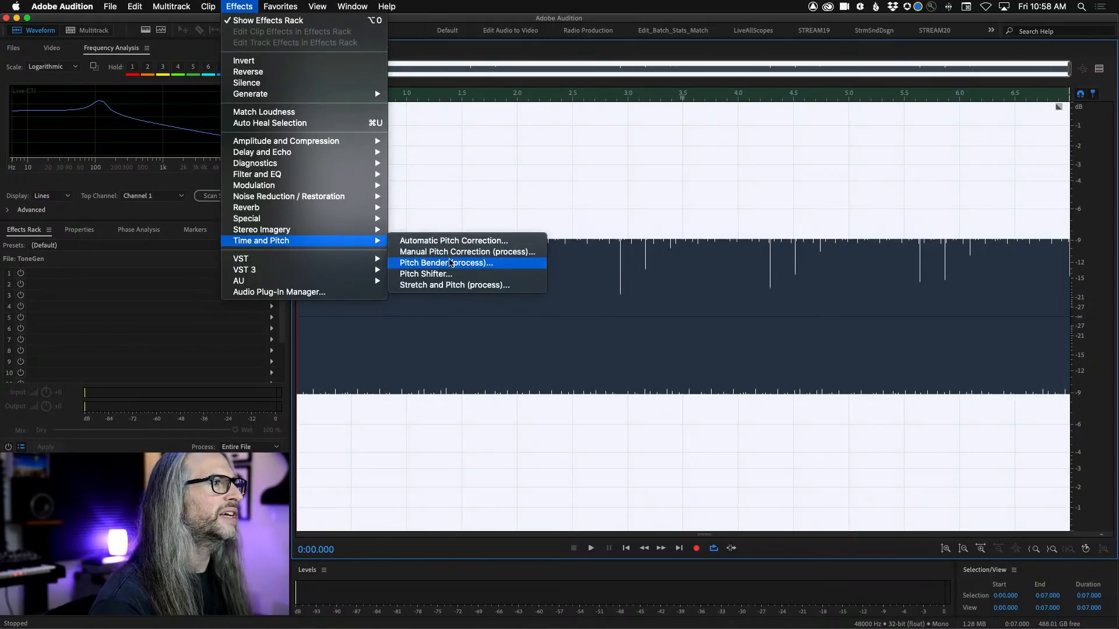
{"action": "left_click", "coordinate": [467, 264]}
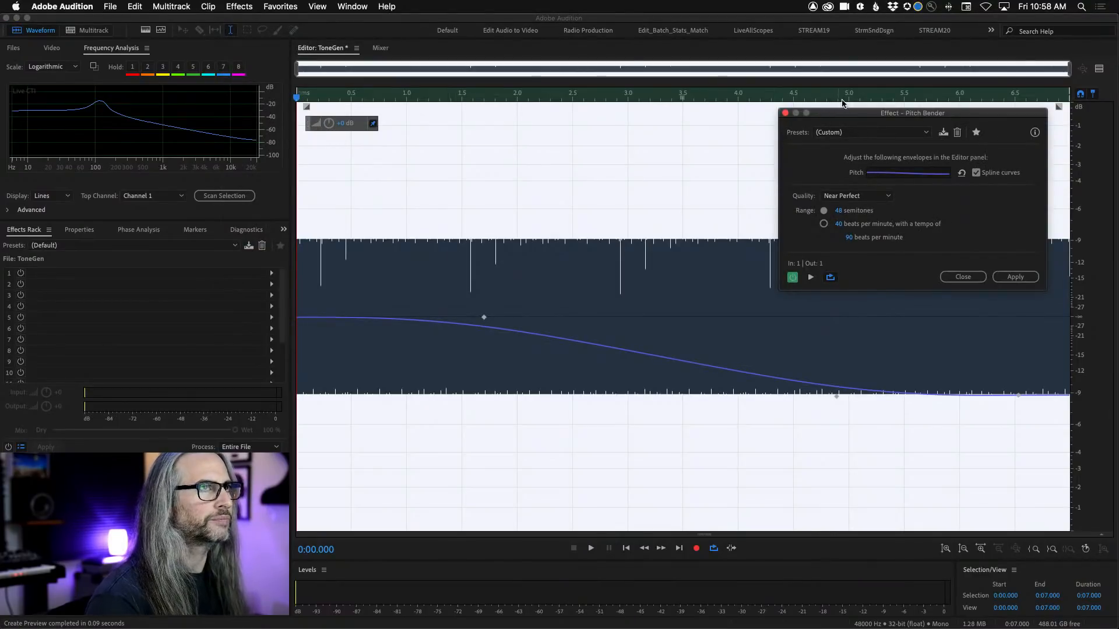
{"action": "left_click_drag", "start_coordinate": [844, 113], "coordinate": [812, 137]}
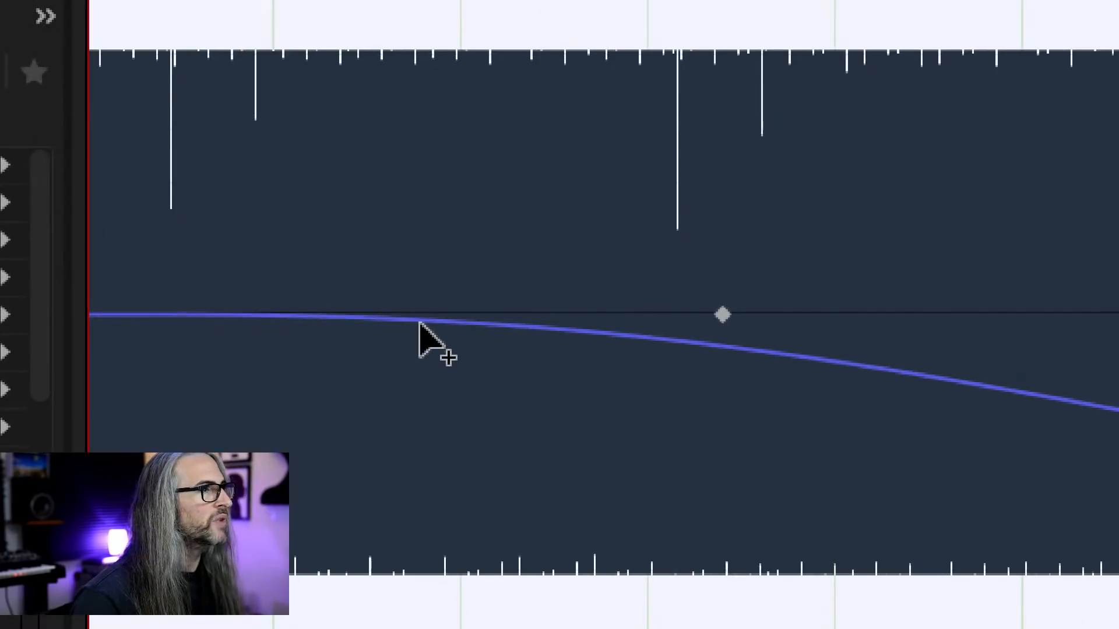
{"action": "left_click", "coordinate": [416, 320]}
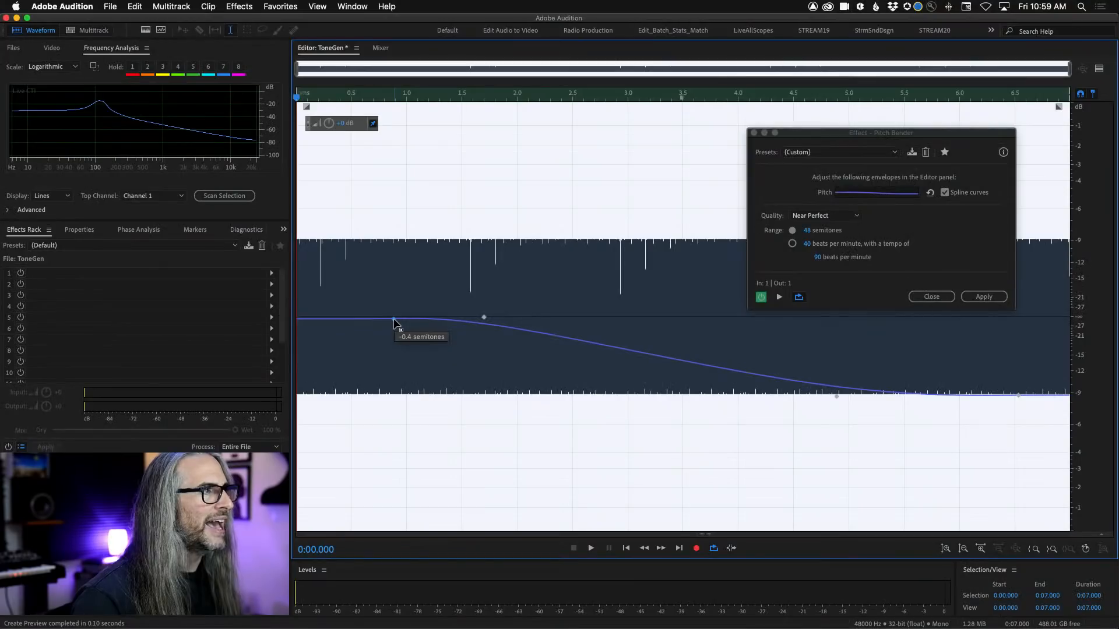
{"action": "left_click", "coordinate": [630, 351]}
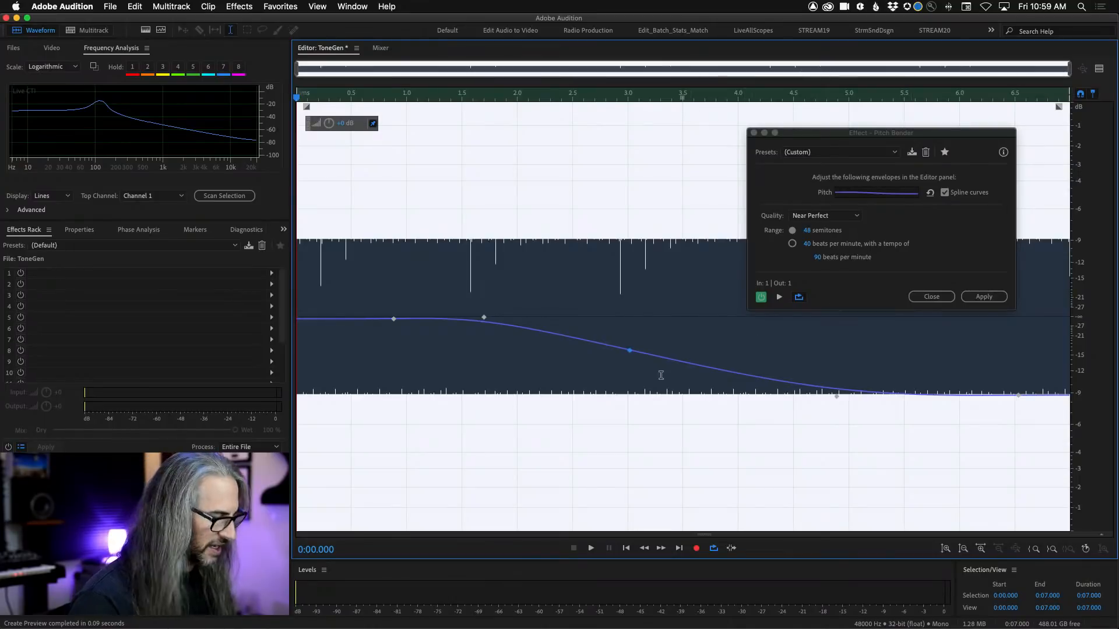
Redo the Amplify change and delete the pitch envelope keyframe at about 1.7 s
{"action": "left_click", "coordinate": [135, 6]}
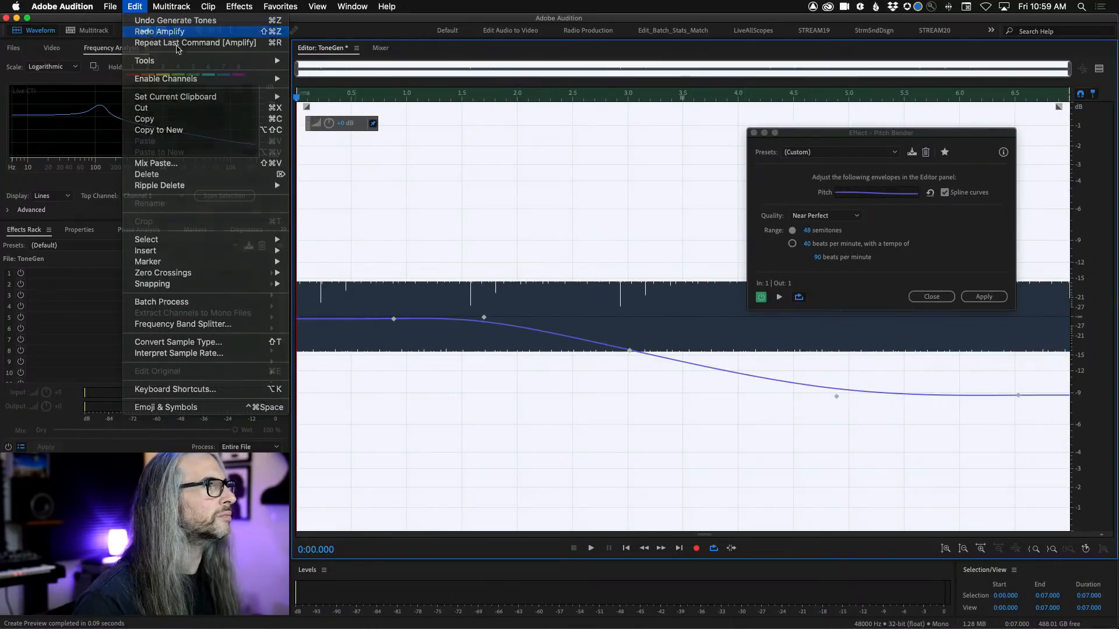
{"action": "key", "text": "Escape"}
{"action": "right_click", "coordinate": [484, 319]}
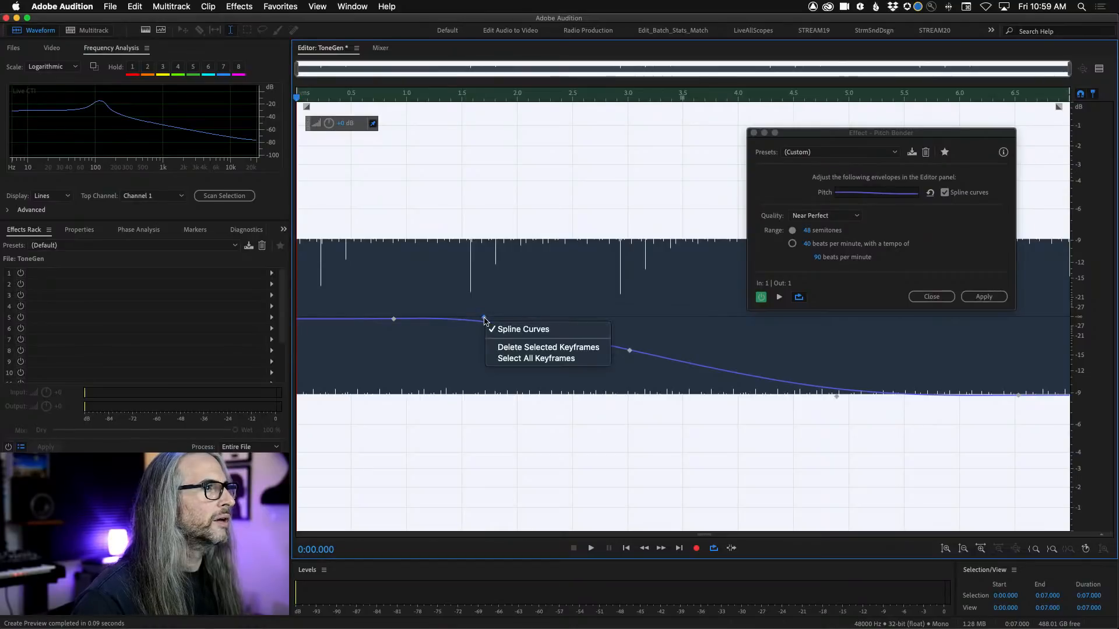
{"action": "left_click", "coordinate": [504, 348]}
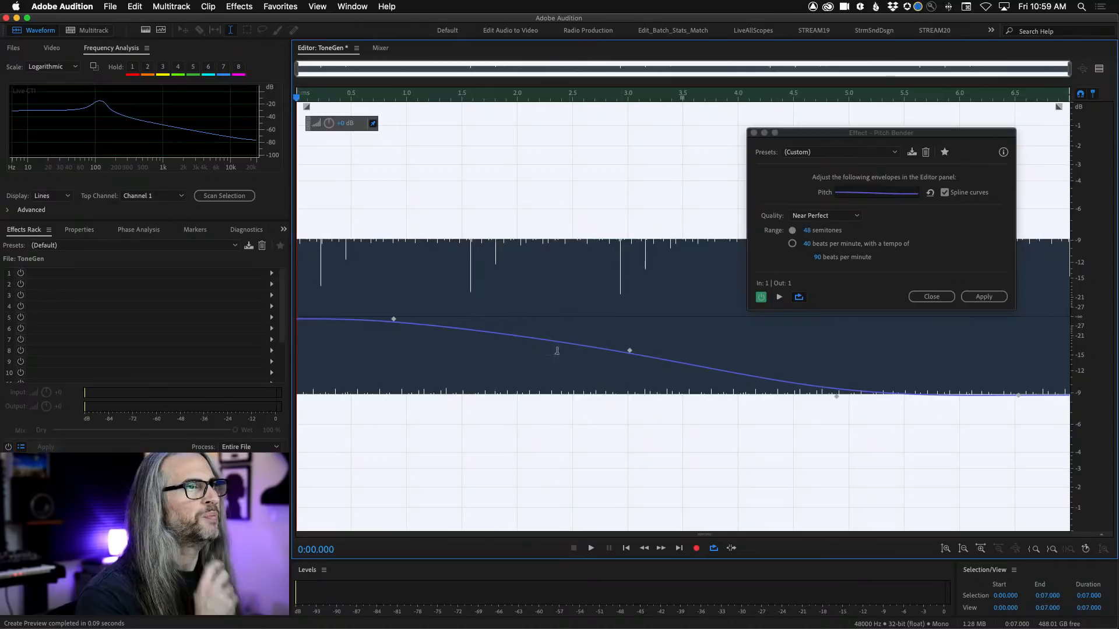
Preview the bend briefly, then shift the first two pitch keyframes earlier, to about 0.35 s and 0.95 s
{"action": "mouse_move", "coordinate": [393, 320]}
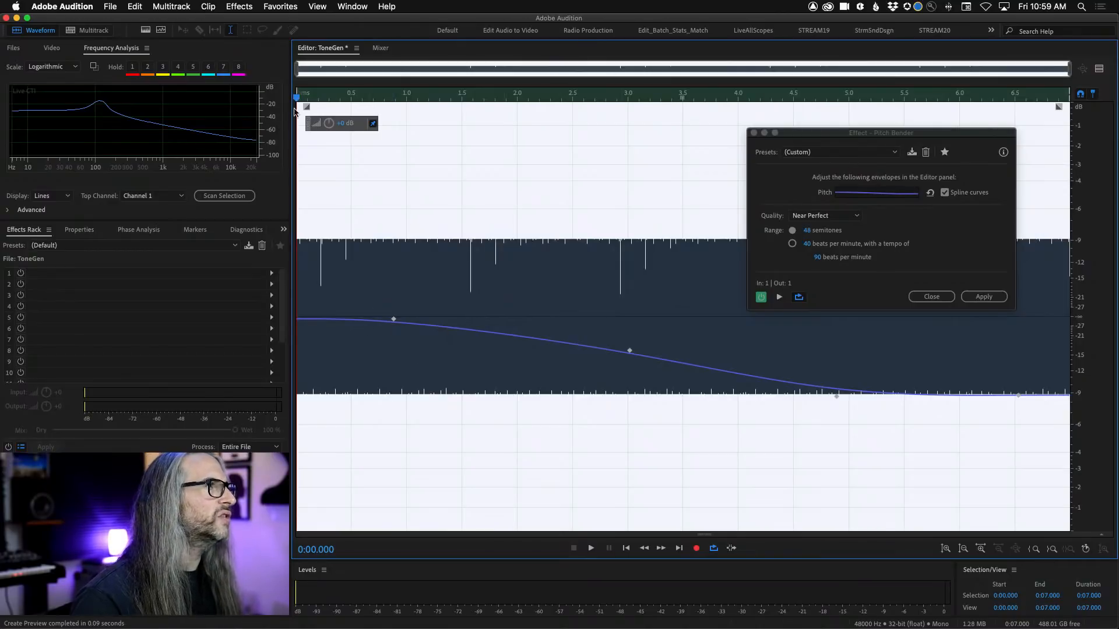
{"action": "key", "text": "space"}
{"action": "key", "text": "space"}
{"action": "left_click_drag", "start_coordinate": [365, 100], "coordinate": [427, 106]}
{"action": "left_click_drag", "start_coordinate": [394, 321], "coordinate": [360, 318]}
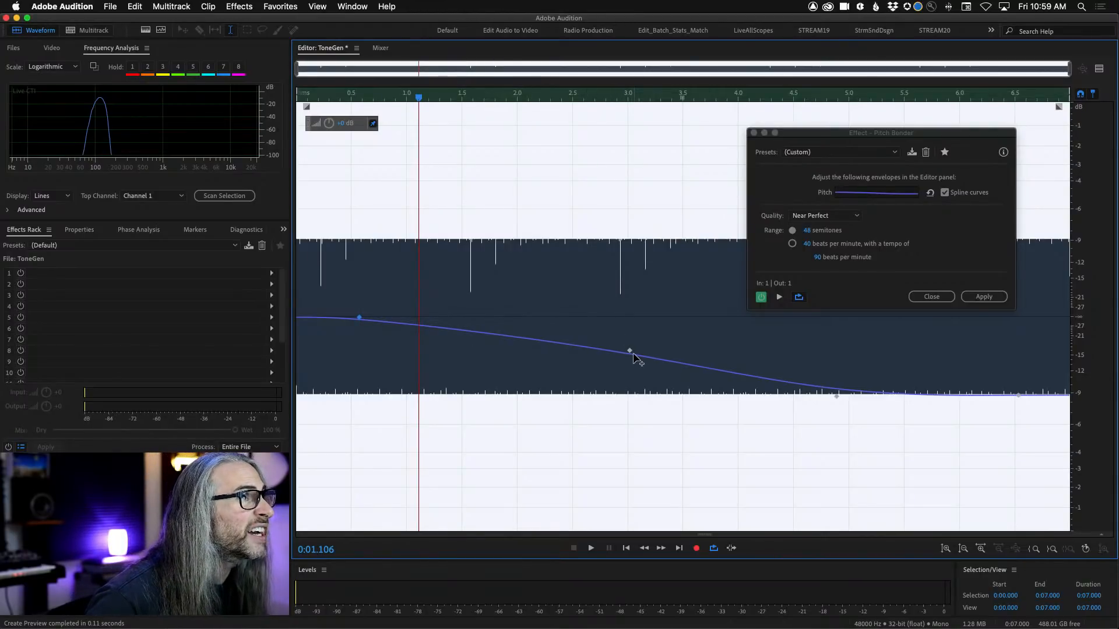
{"action": "left_click_drag", "start_coordinate": [630, 351], "coordinate": [401, 349]}
{"action": "left_click_drag", "start_coordinate": [359, 317], "coordinate": [334, 317]}
Preview the bend, lower the second keyframe slightly, move the third to about 3.8 s, and raise the last to match its level
{"action": "key", "text": "space"}
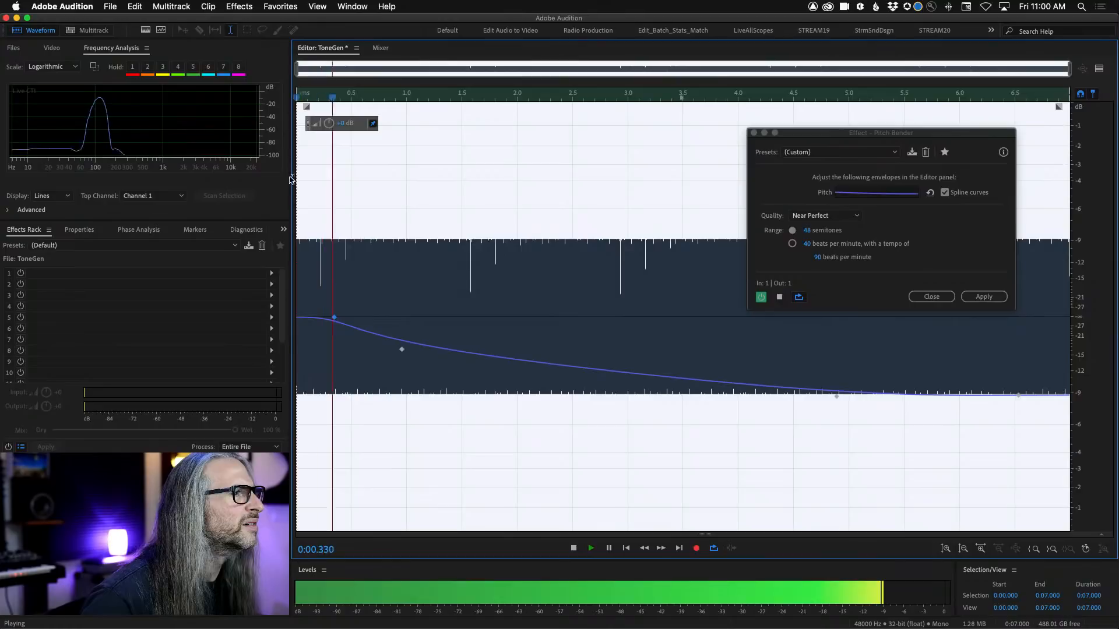
{"action": "key", "text": "space"}
{"action": "left_click_drag", "start_coordinate": [402, 349], "coordinate": [398, 356]}
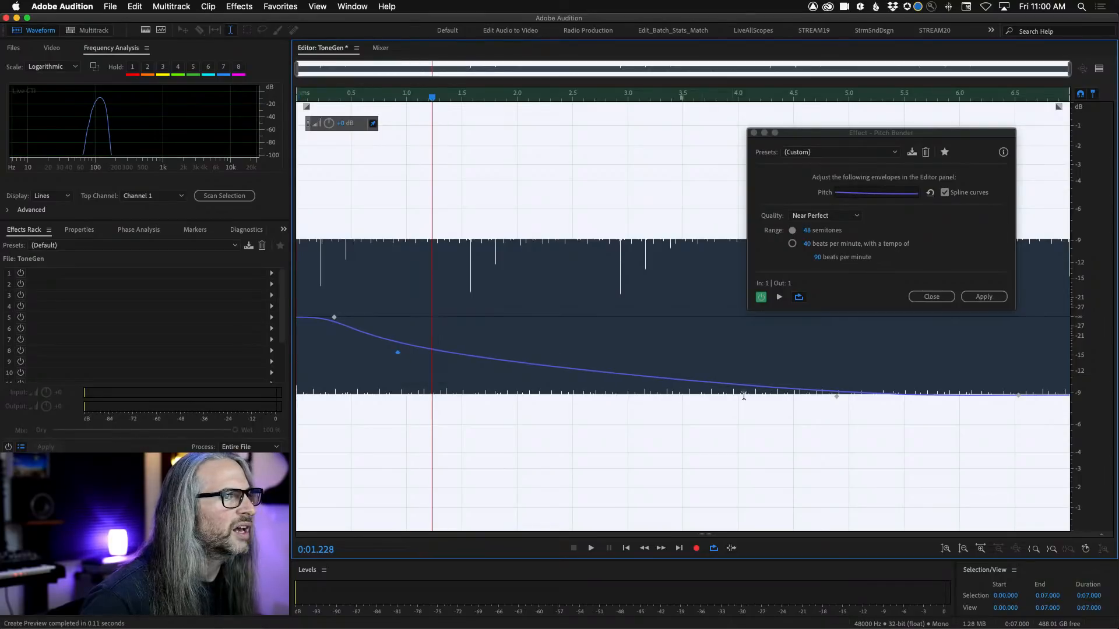
{"action": "left_click_drag", "start_coordinate": [837, 396], "coordinate": [716, 398]}
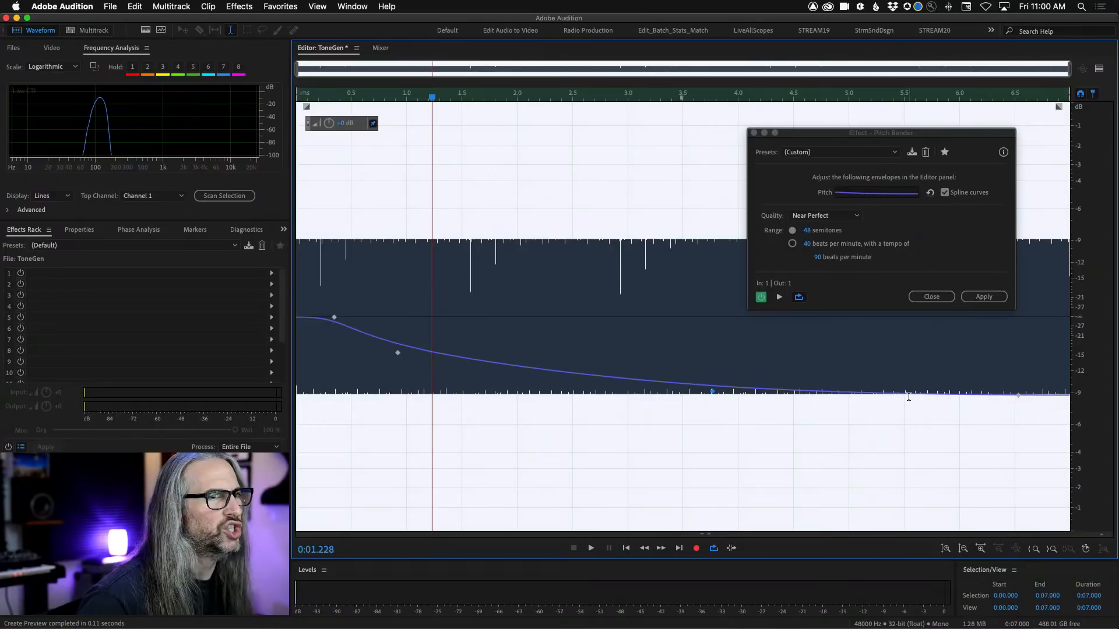
{"action": "left_click", "coordinate": [1018, 396]}
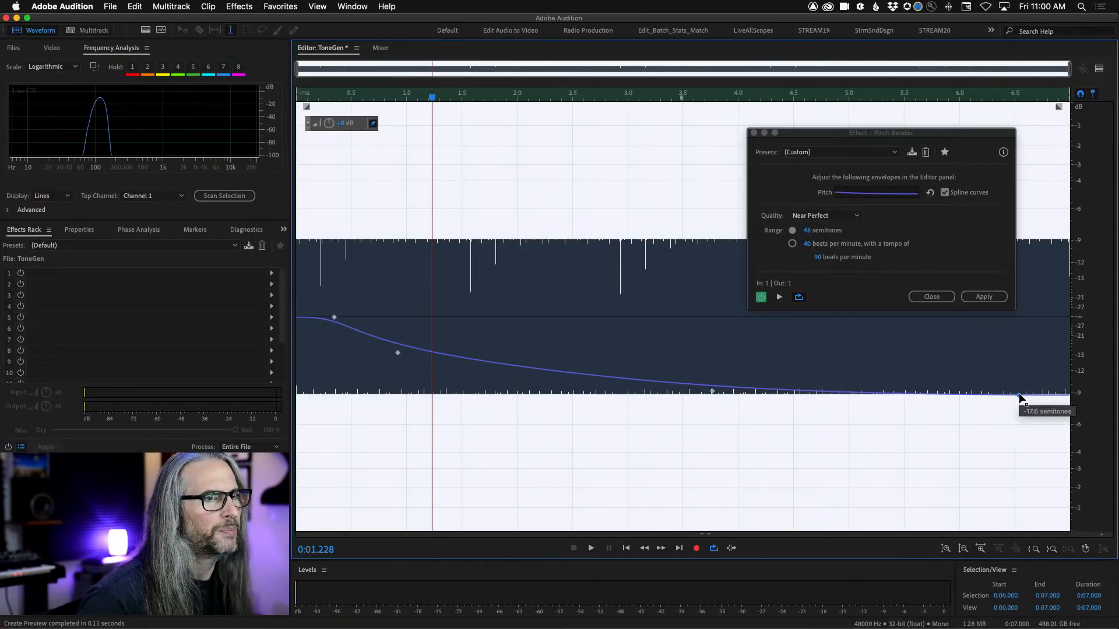
{"action": "left_click_drag", "start_coordinate": [1020, 397], "coordinate": [1020, 394]}
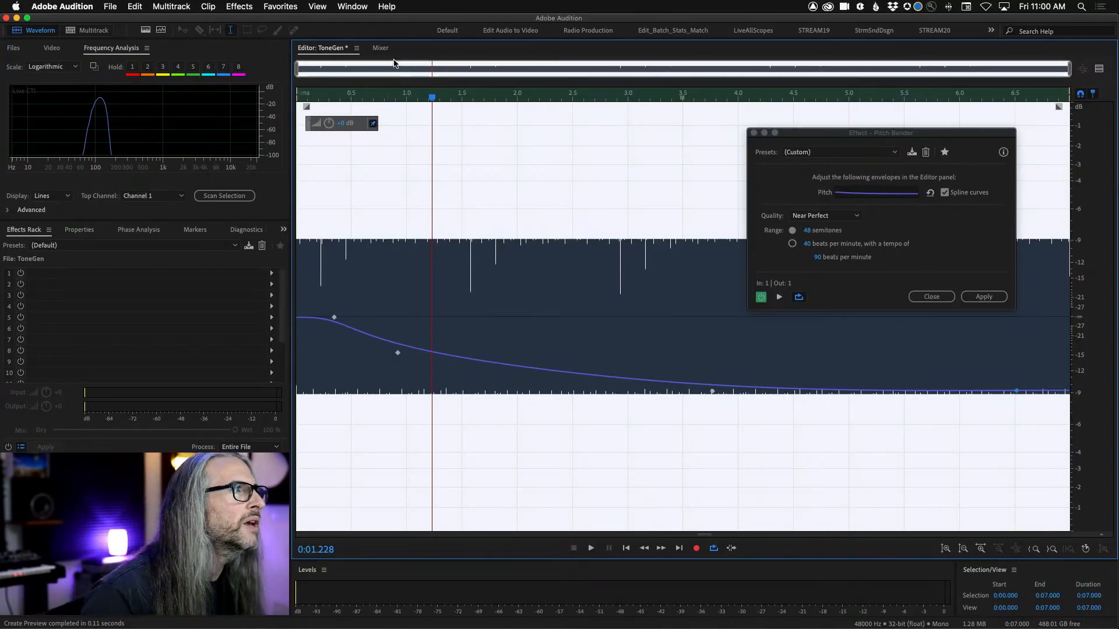
Play the bend from the start, then move the third keyframe to about 1.7 s and raise the second slightly for a steeper drop
{"action": "left_click_drag", "start_coordinate": [423, 91], "coordinate": [222, 98]}
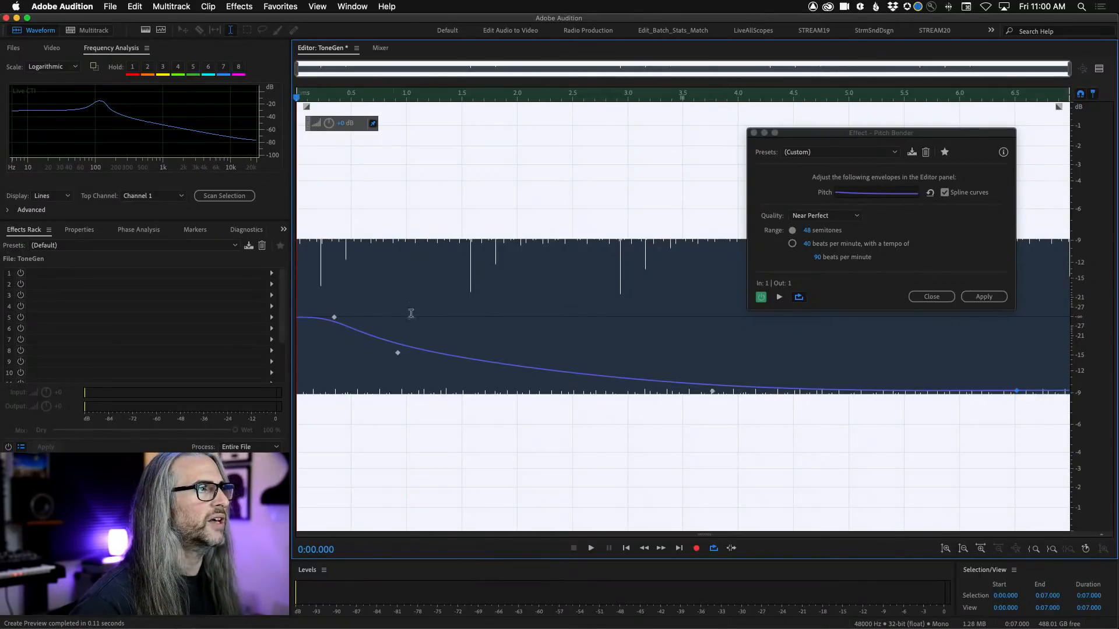
{"action": "key", "text": "space"}
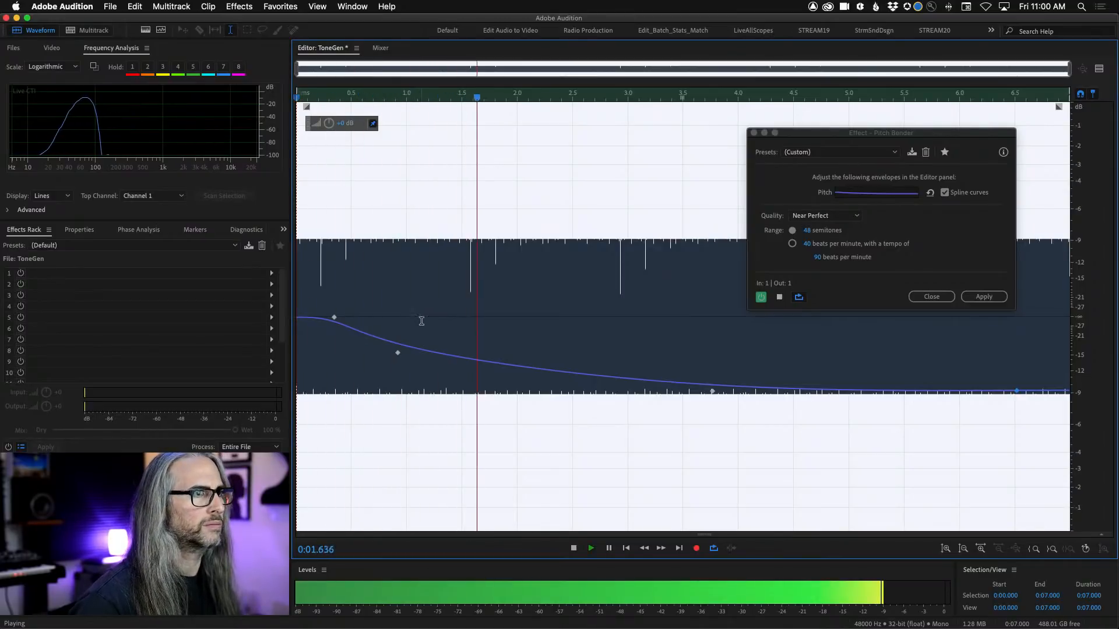
{"action": "key", "text": "space"}
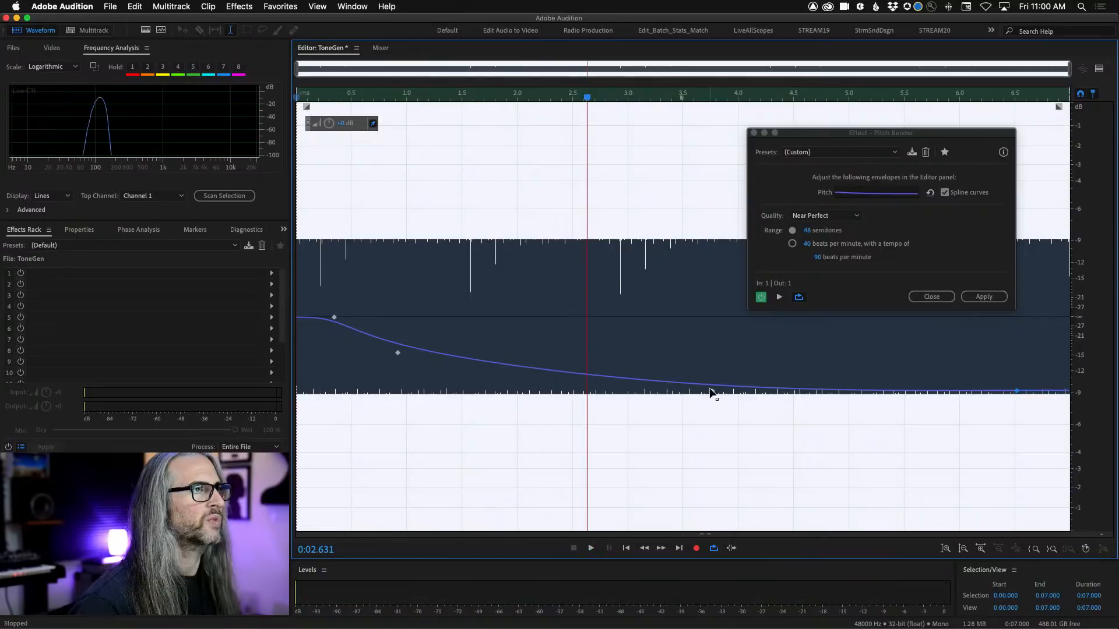
{"action": "left_click_drag", "start_coordinate": [713, 392], "coordinate": [483, 393]}
{"action": "left_click_drag", "start_coordinate": [397, 360], "coordinate": [392, 350]}
{"action": "left_click_drag", "start_coordinate": [589, 97], "coordinate": [296, 96]}
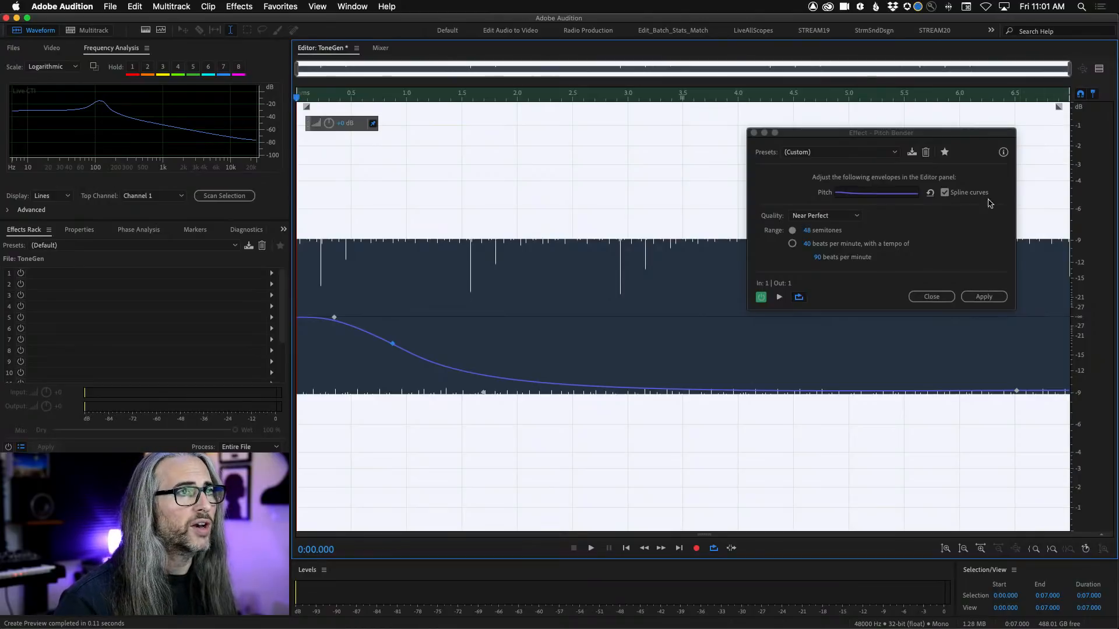
Turn off spline curves to preview the straight-line bend, then turn them back on and preview the smooth bend
{"action": "left_click", "coordinate": [945, 193]}
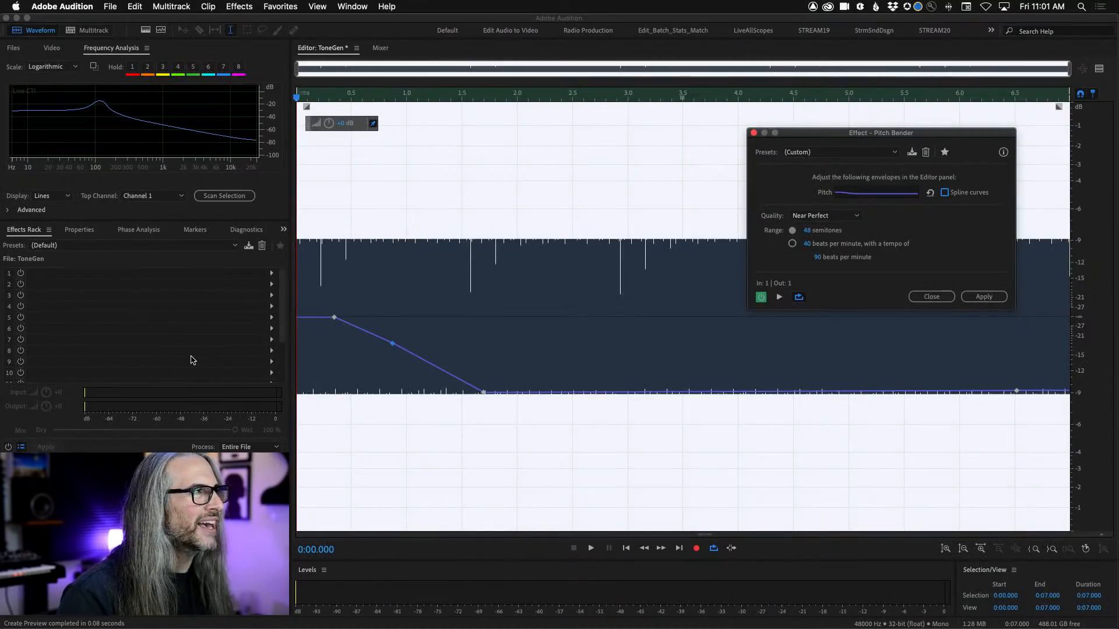
{"action": "key", "text": "space"}
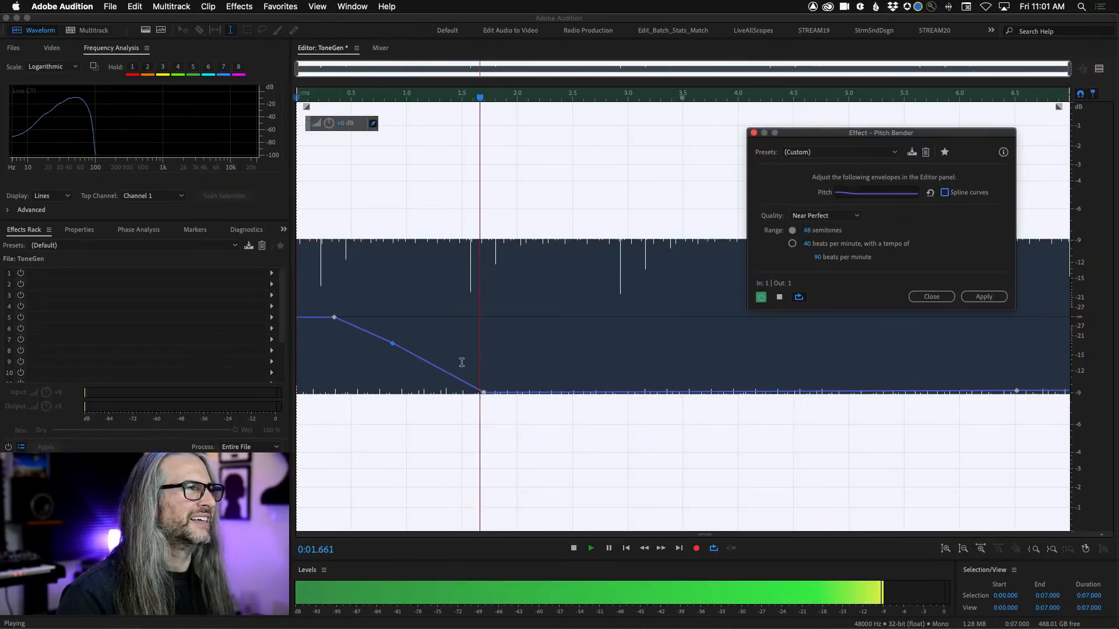
{"action": "key", "text": "space"}
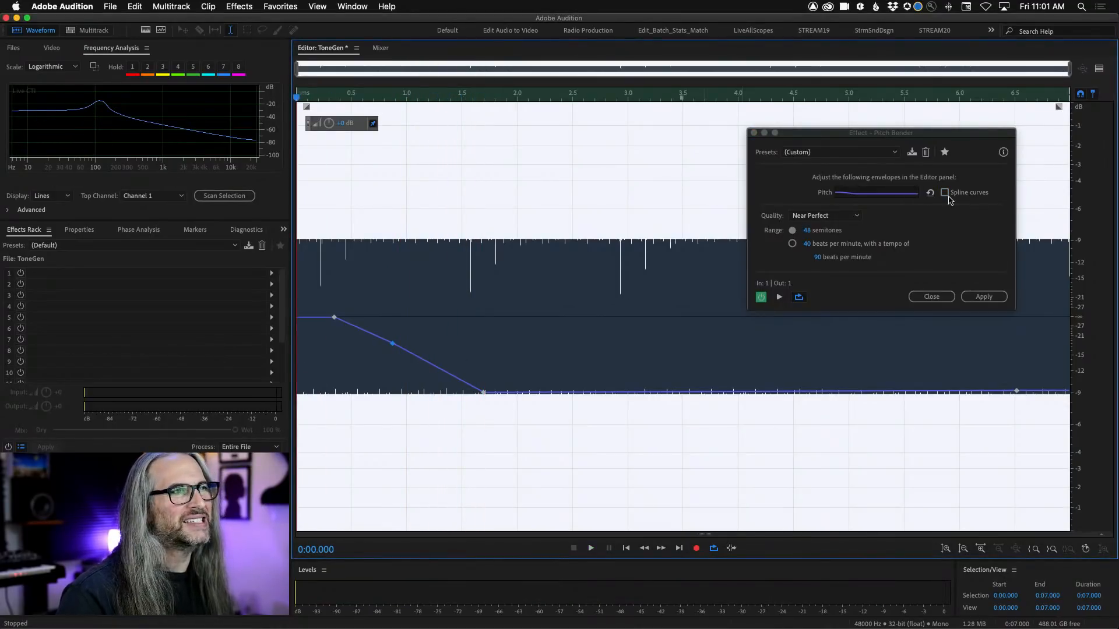
{"action": "left_click", "coordinate": [946, 194]}
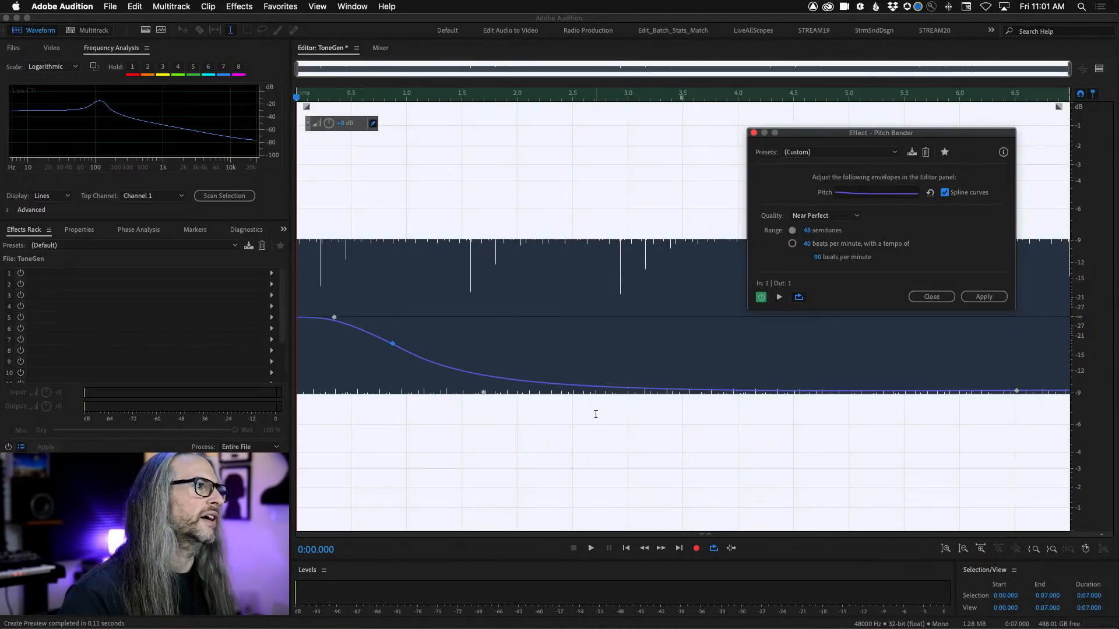
{"action": "key", "text": "space"}
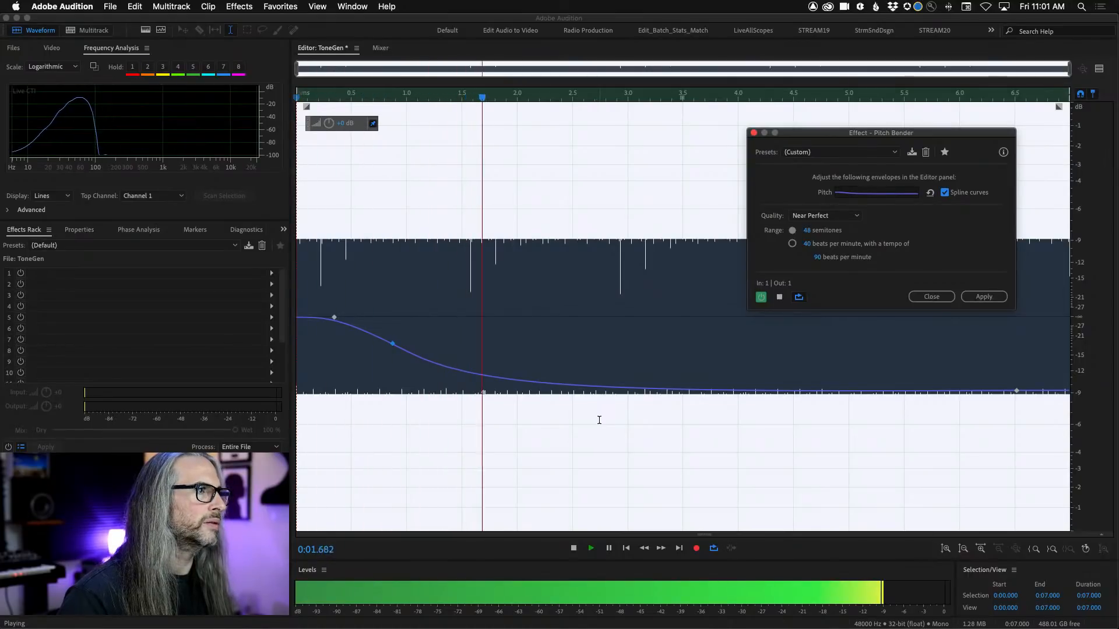
{"action": "key", "text": "space"}
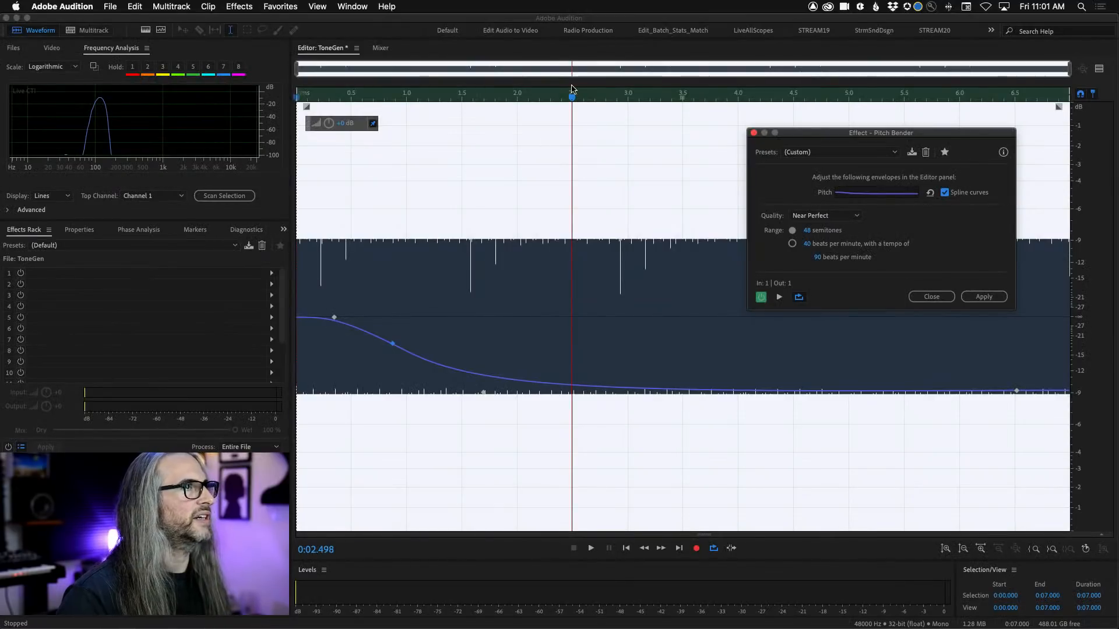
Return the playhead to the start and replay the opening of the pitch drop several times
{"action": "left_click_drag", "start_coordinate": [572, 89], "coordinate": [272, 105]}
{"action": "key", "text": "space"}
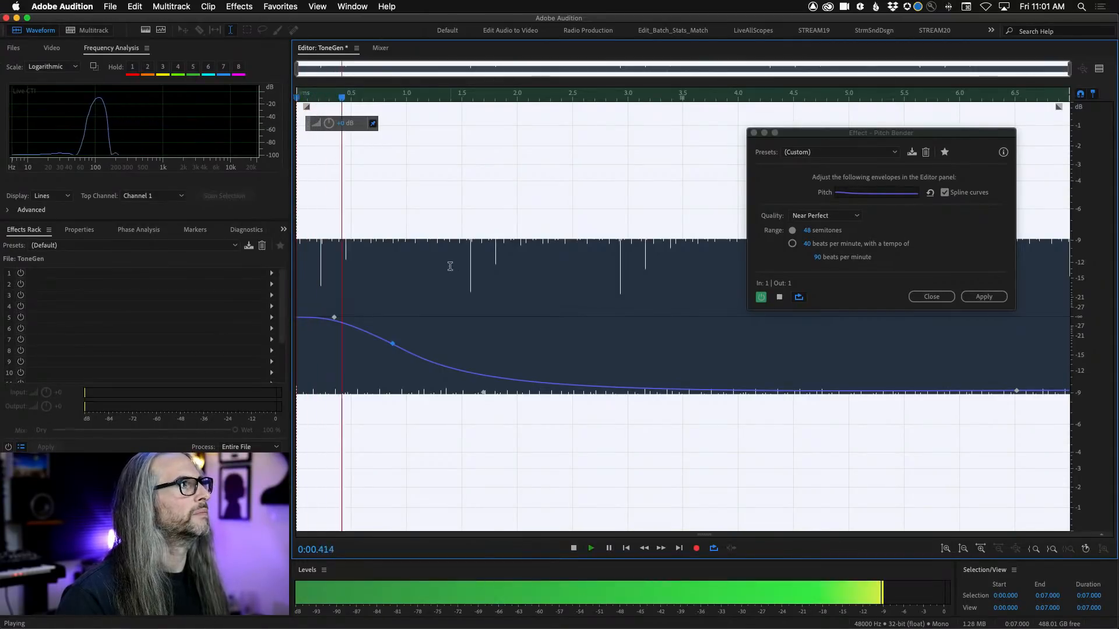
{"action": "key", "text": "space"}
{"action": "key", "text": "space"}
{"action": "key", "text": "space"}
{"action": "key", "text": "space"}
{"action": "key", "text": "space"}
{"action": "key", "text": "space"}
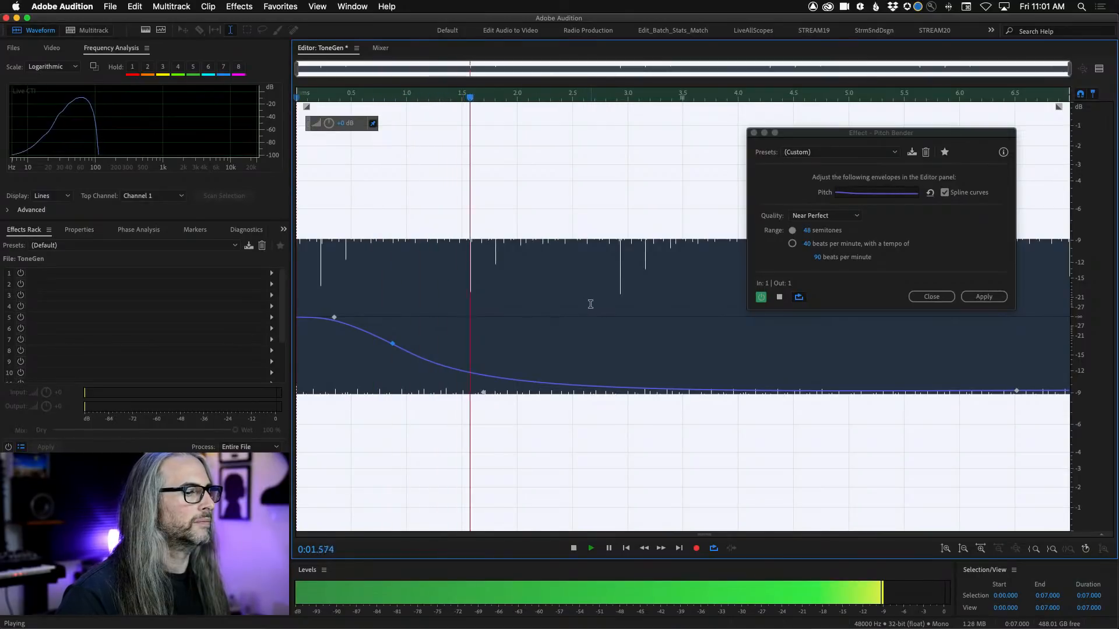
{"action": "key", "text": "space"}
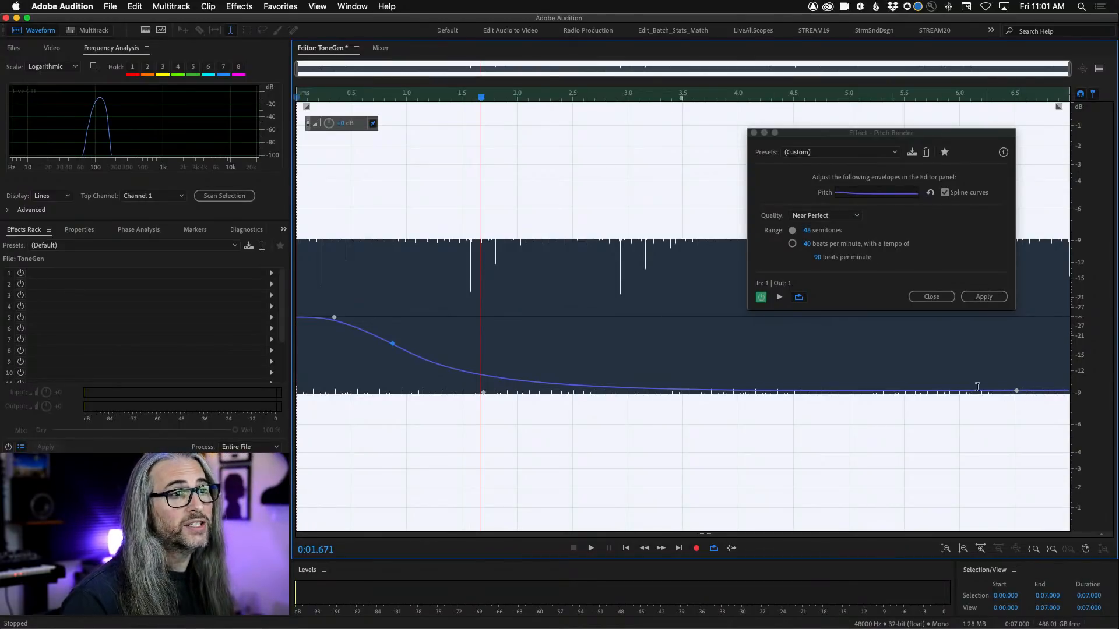
Add a pitch keyframe at about 5.9 s, raise the last keyframe back to the original pitch, and preview the rising ending
{"action": "left_click", "coordinate": [950, 392]}
{"action": "left_click_drag", "start_coordinate": [1017, 392], "coordinate": [1026, 318]}
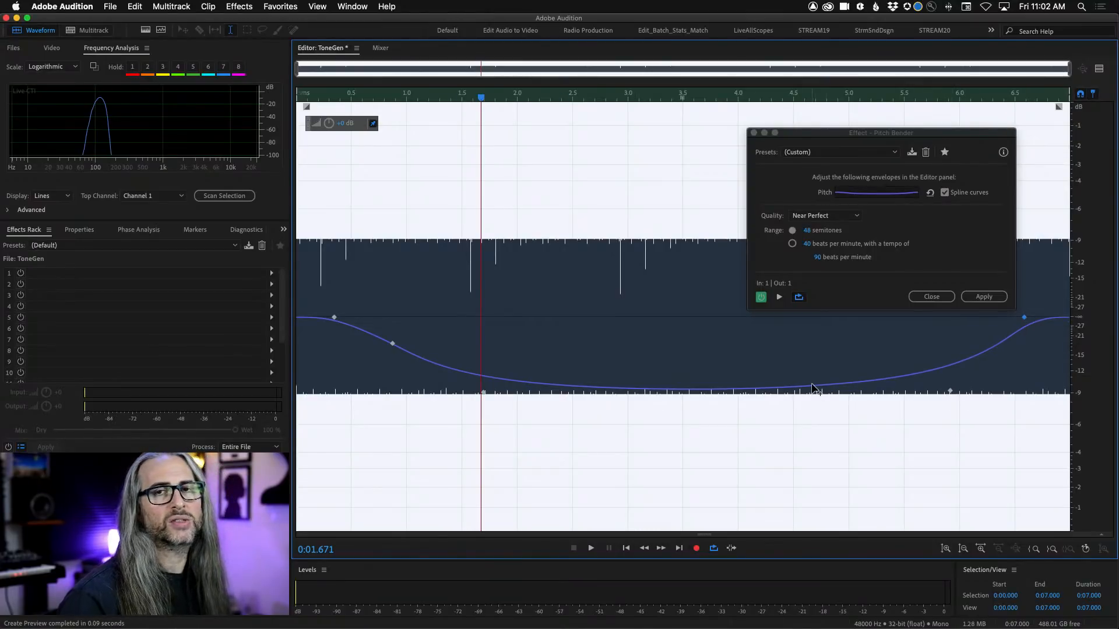
{"action": "key", "text": "space"}
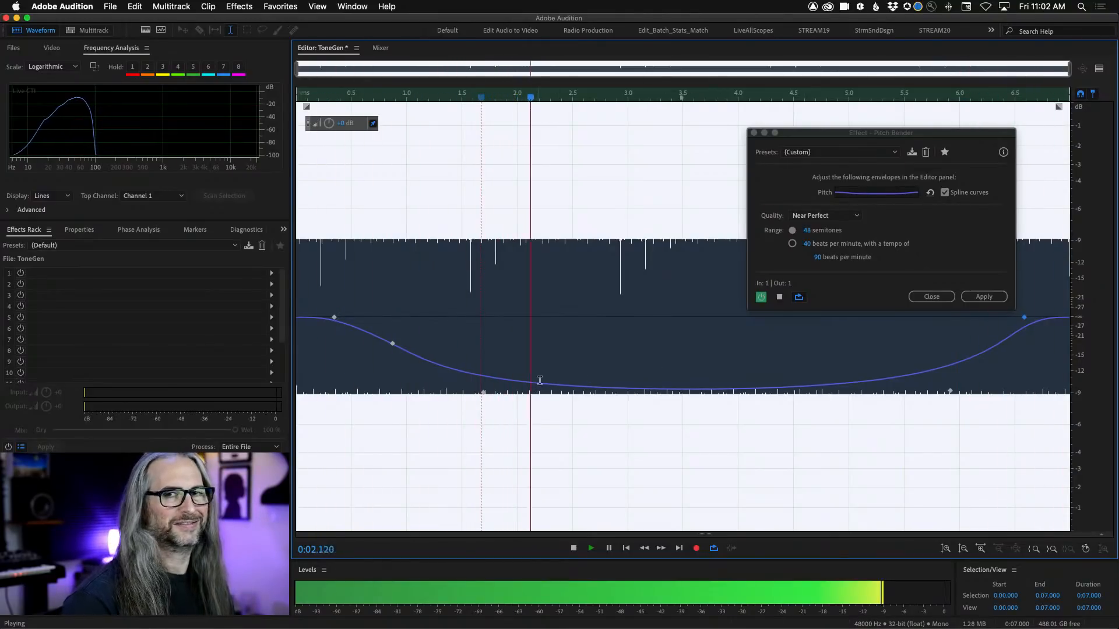
{"action": "left_click", "coordinate": [971, 97]}
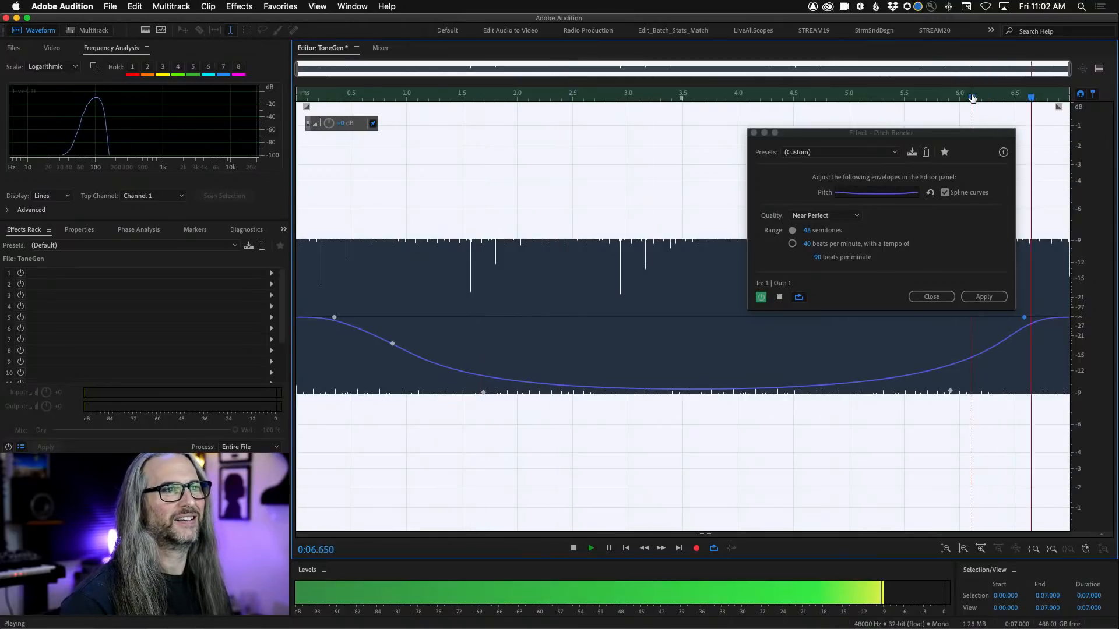
{"action": "left_click", "coordinate": [952, 97]}
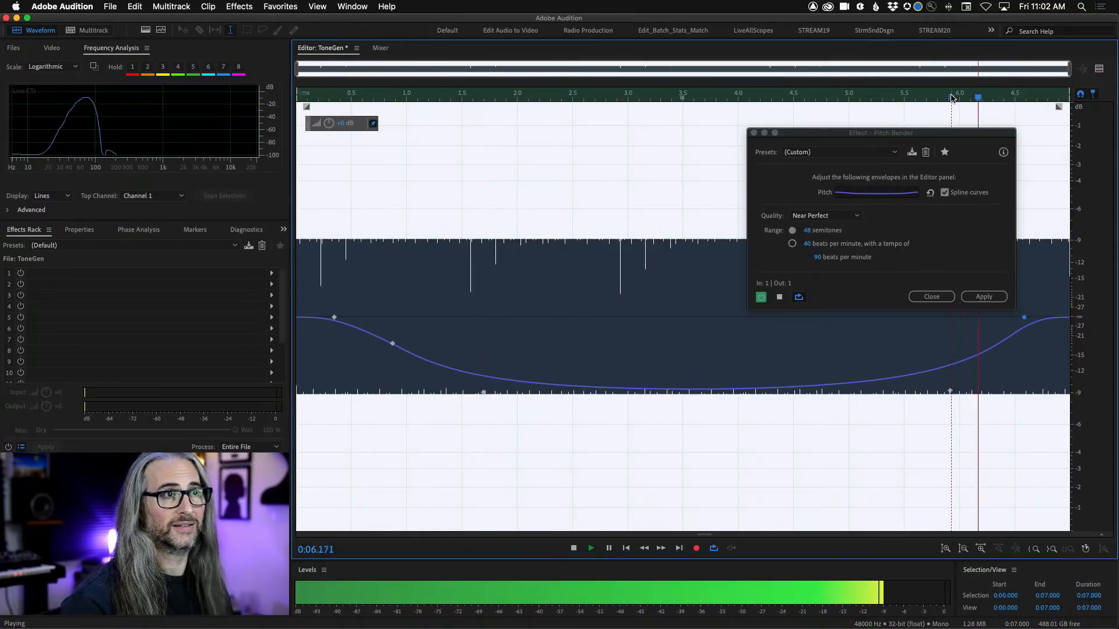
{"action": "left_click", "coordinate": [952, 97]}
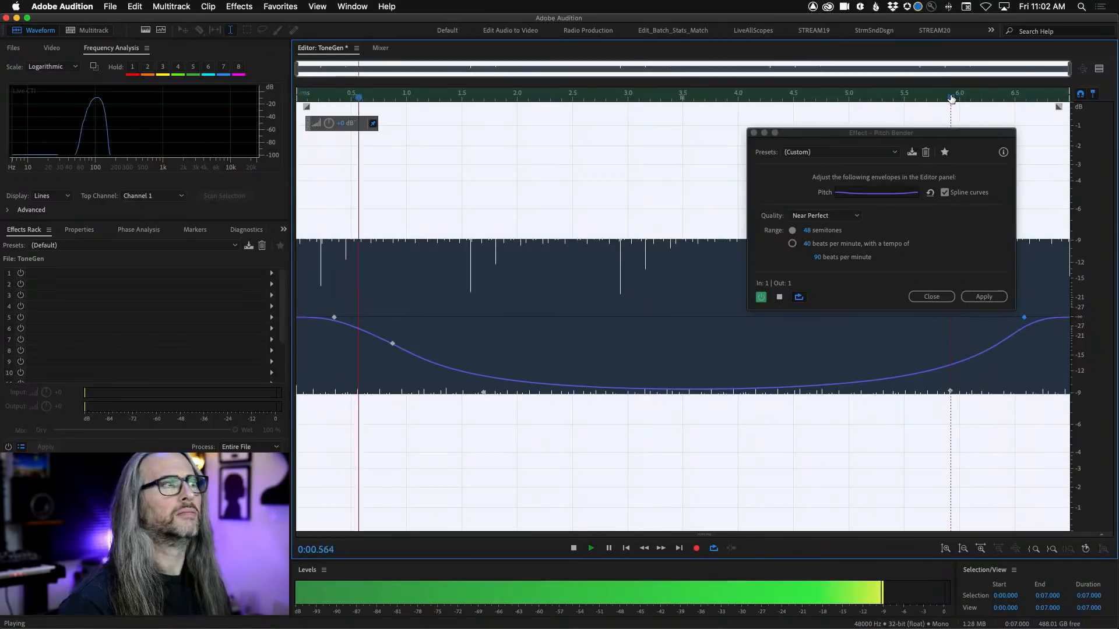
{"action": "key", "text": "space"}
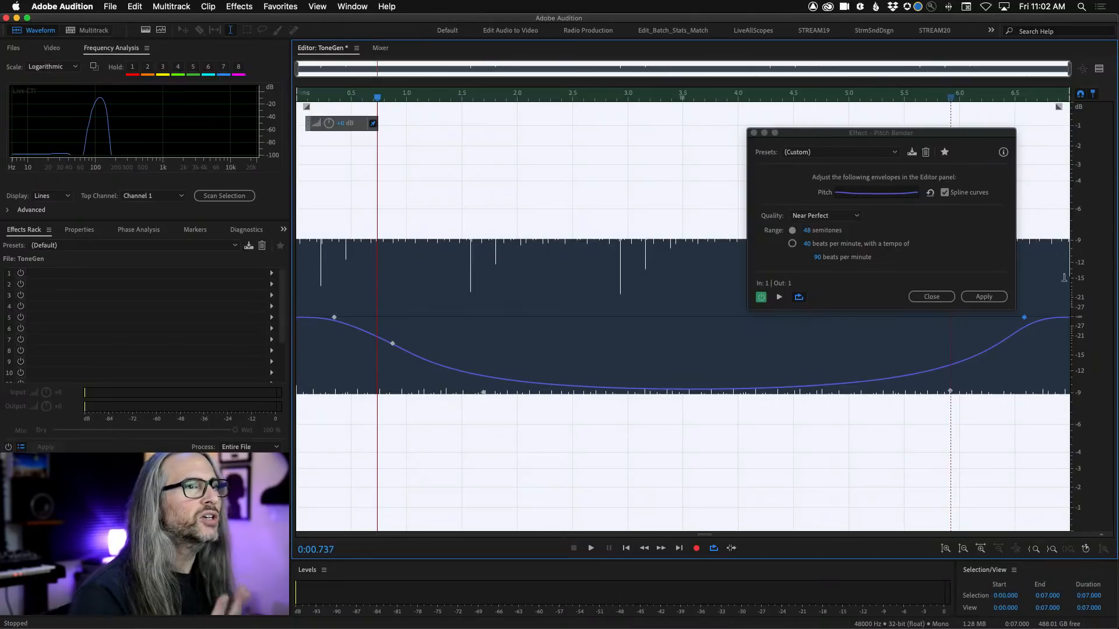
Apply the Pitch Bender effect, then show the lowest frequencies in the spectral display and open the frequency scale's options
{"action": "left_click", "coordinate": [979, 300]}
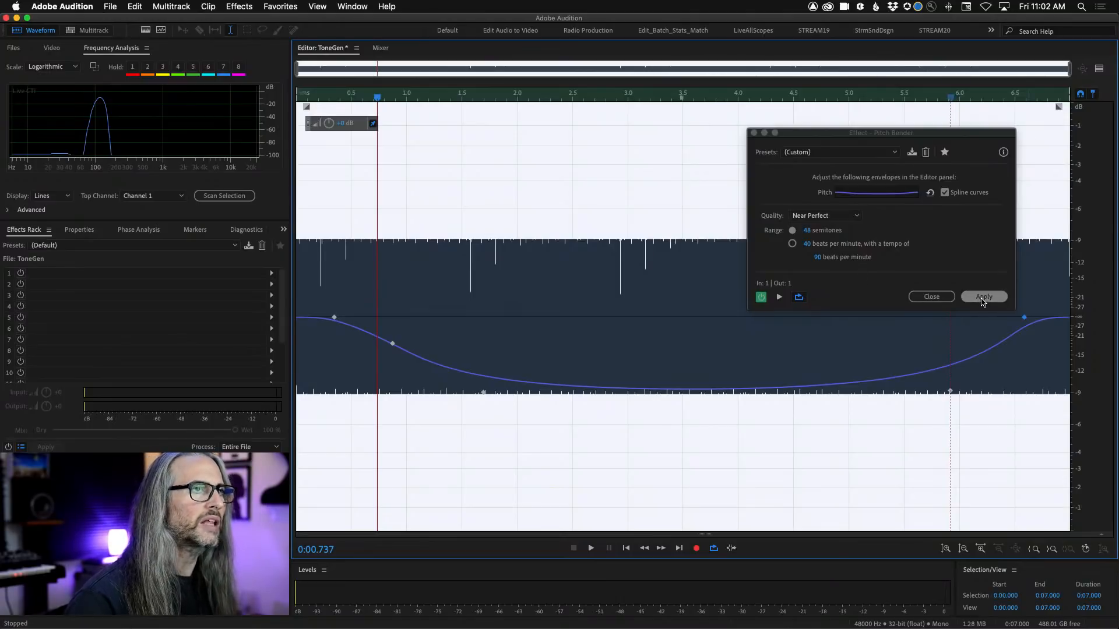
{"action": "left_click", "coordinate": [984, 298]}
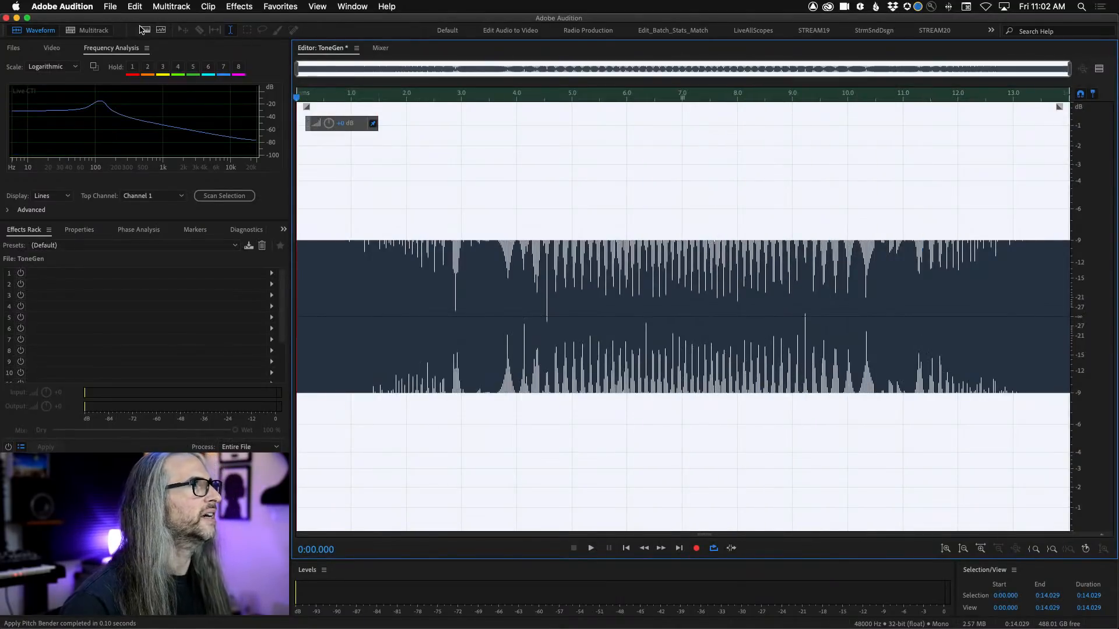
{"action": "left_click", "coordinate": [145, 30]}
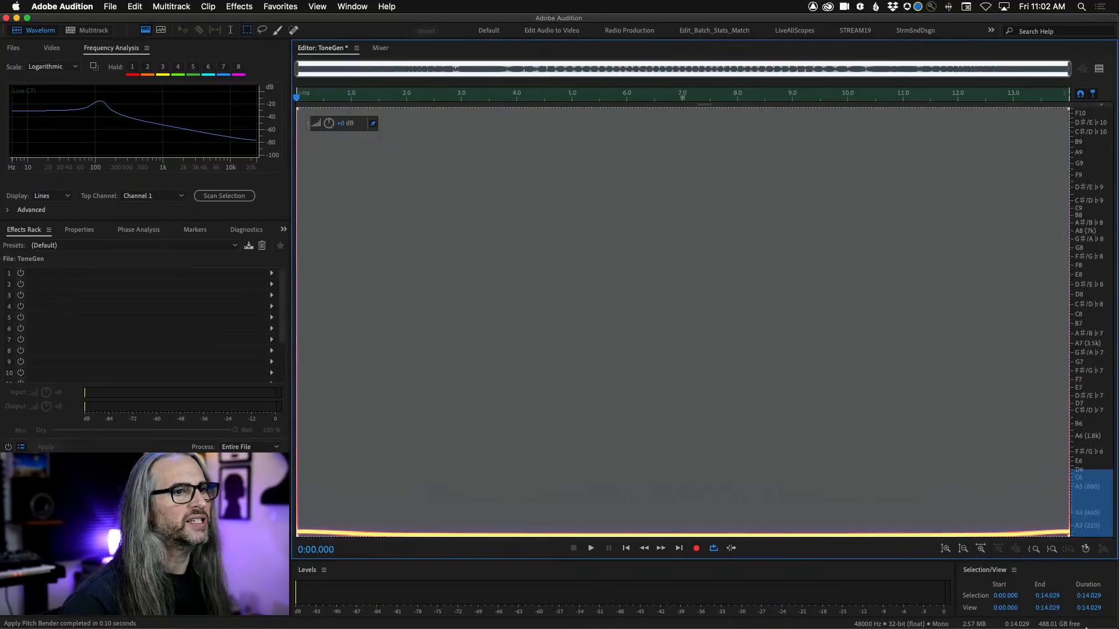
{"action": "scroll", "coordinate": [1094, 479], "scroll_direction": "up", "scroll_amount": 3}
{"action": "scroll", "coordinate": [1094, 479], "scroll_direction": "up", "scroll_amount": 2}
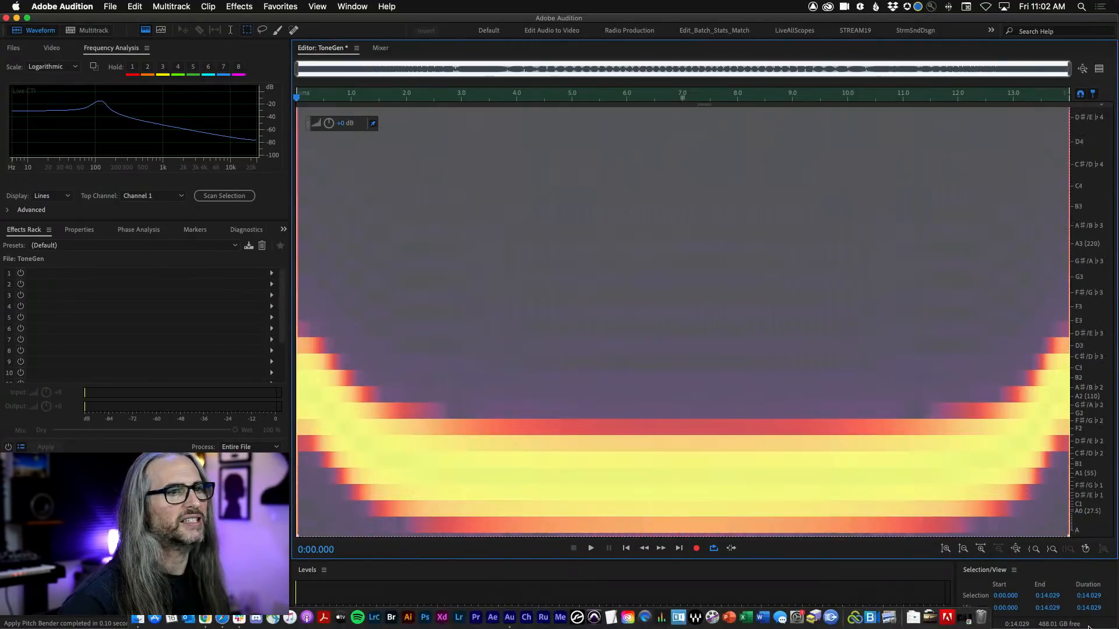
{"action": "right_click", "coordinate": [1089, 375]}
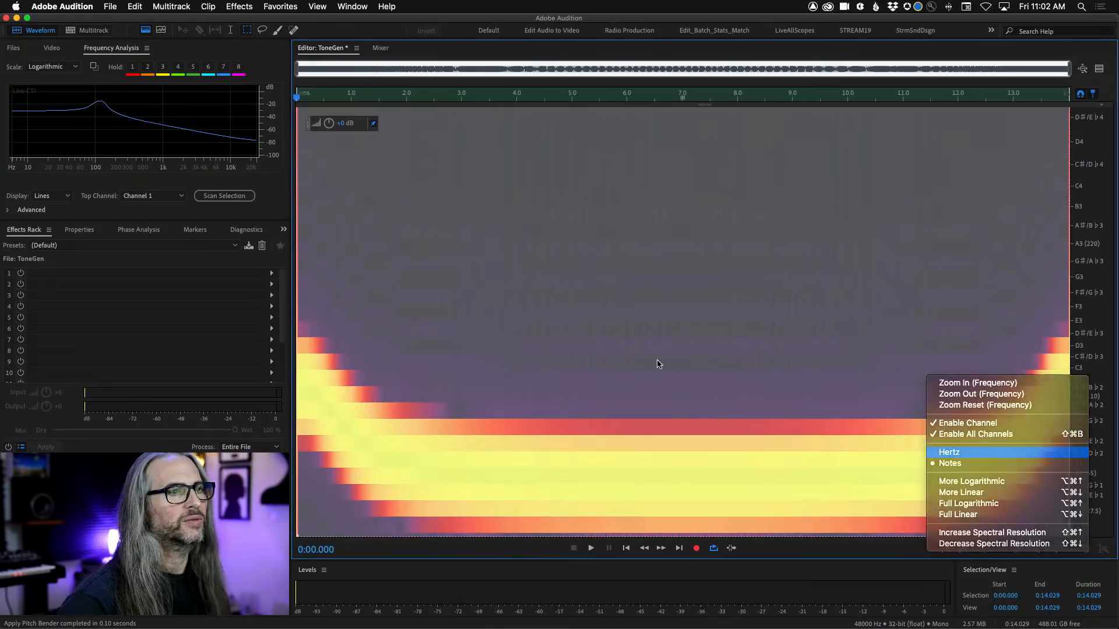
Set the frequency scale to Hertz, play the tone from its start and return to the waveform display
{"action": "left_click", "coordinate": [554, 322]}
{"action": "left_click_drag", "start_coordinate": [552, 103], "coordinate": [287, 114]}
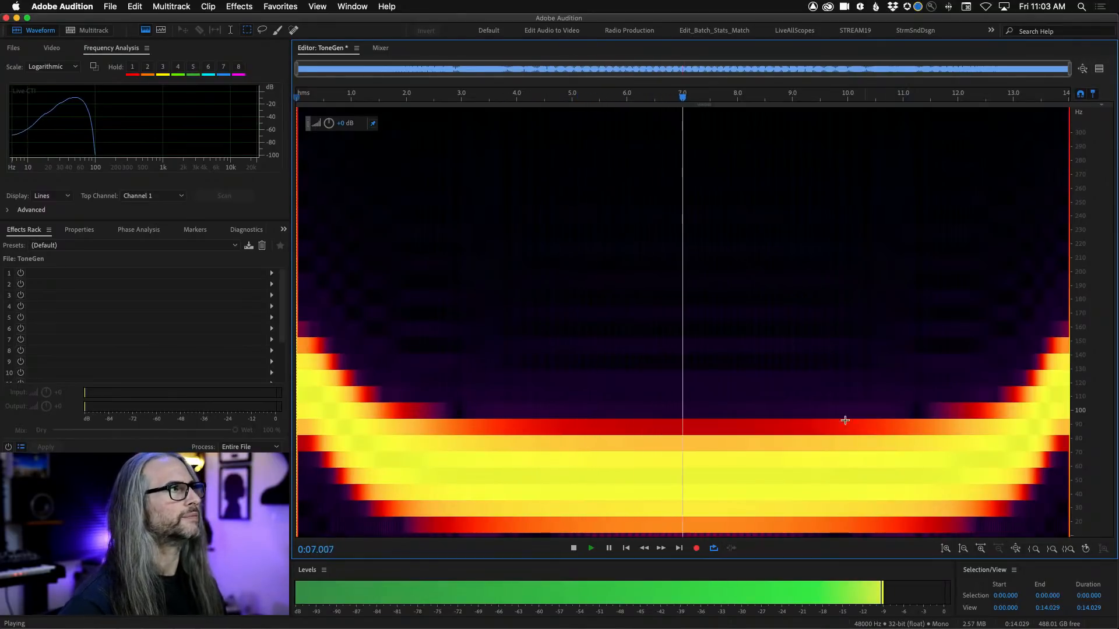
{"action": "key", "text": "space"}
{"action": "left_click_drag", "start_coordinate": [689, 97], "coordinate": [297, 98]}
{"action": "left_click", "coordinate": [142, 33]}
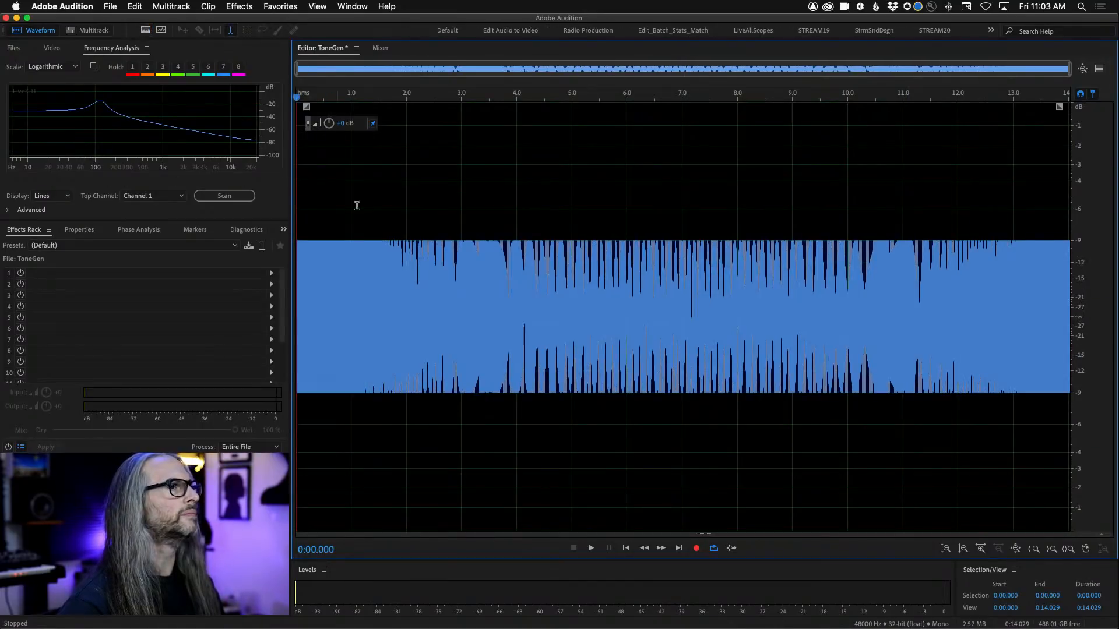
Open the multitrack session BoxingScene_SndDsgn_07a-ReSave2021.sesx and show its video
{"action": "key", "text": "0"}
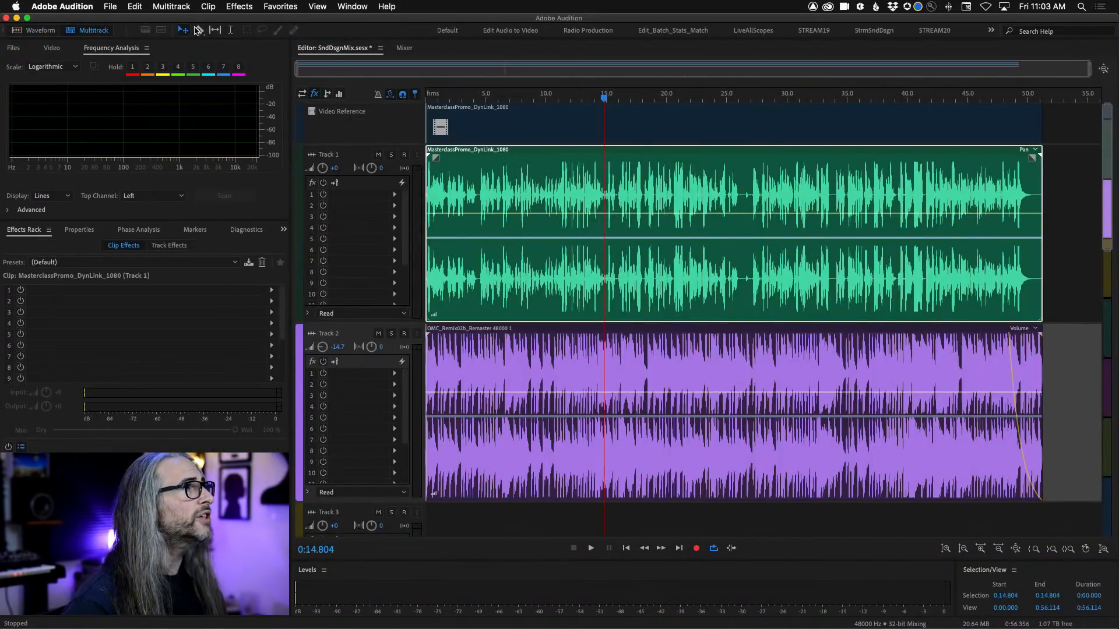
{"action": "left_click", "coordinate": [378, 49]}
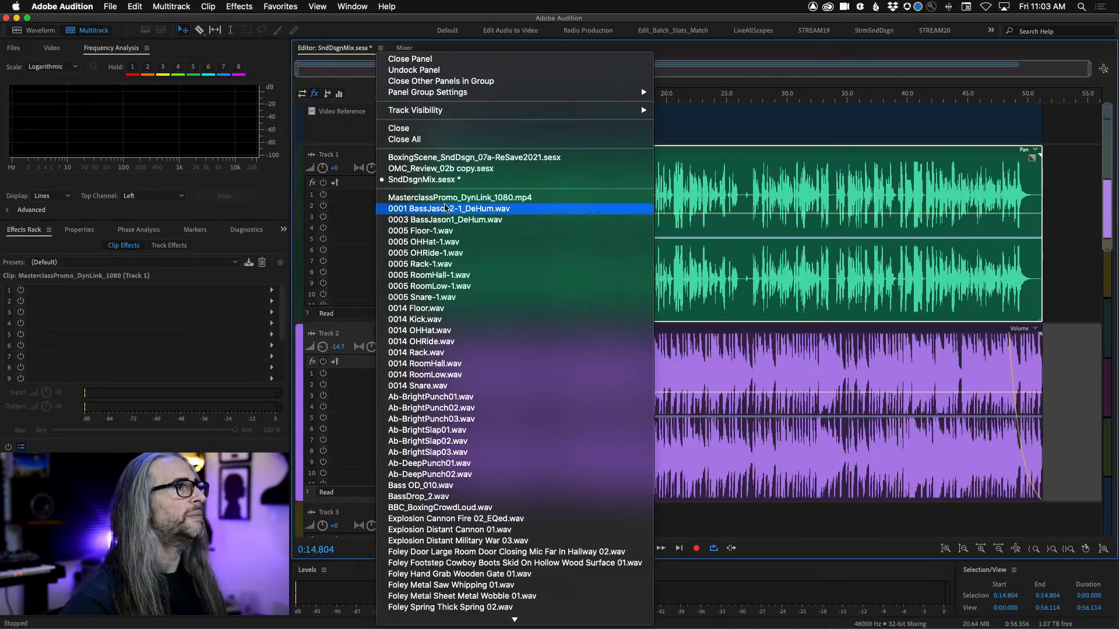
{"action": "left_click", "coordinate": [451, 158]}
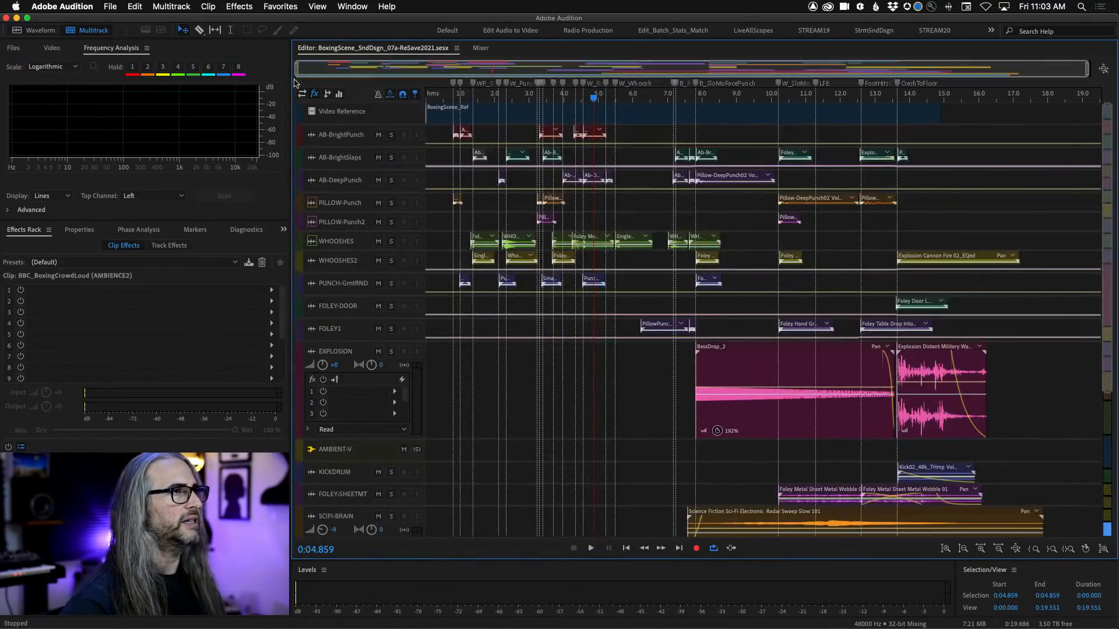
{"action": "left_click", "coordinate": [43, 52]}
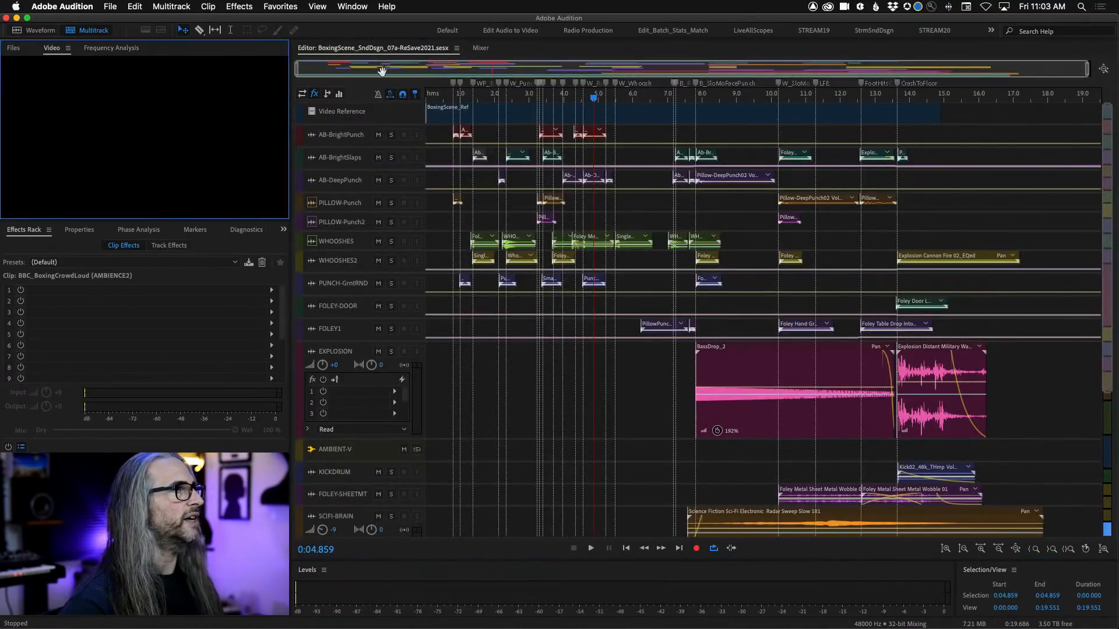
Scrub through the boxing scene to about 7.75 s, and play the session from its start
{"action": "left_click_drag", "start_coordinate": [441, 100], "coordinate": [694, 93]}
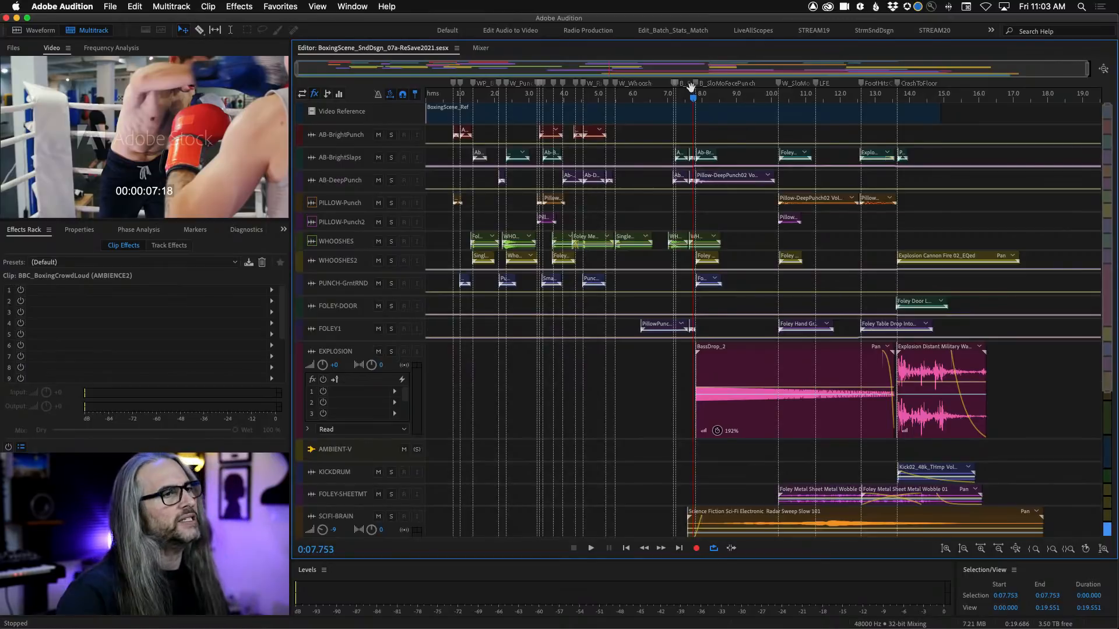
{"action": "key", "text": "Home"}
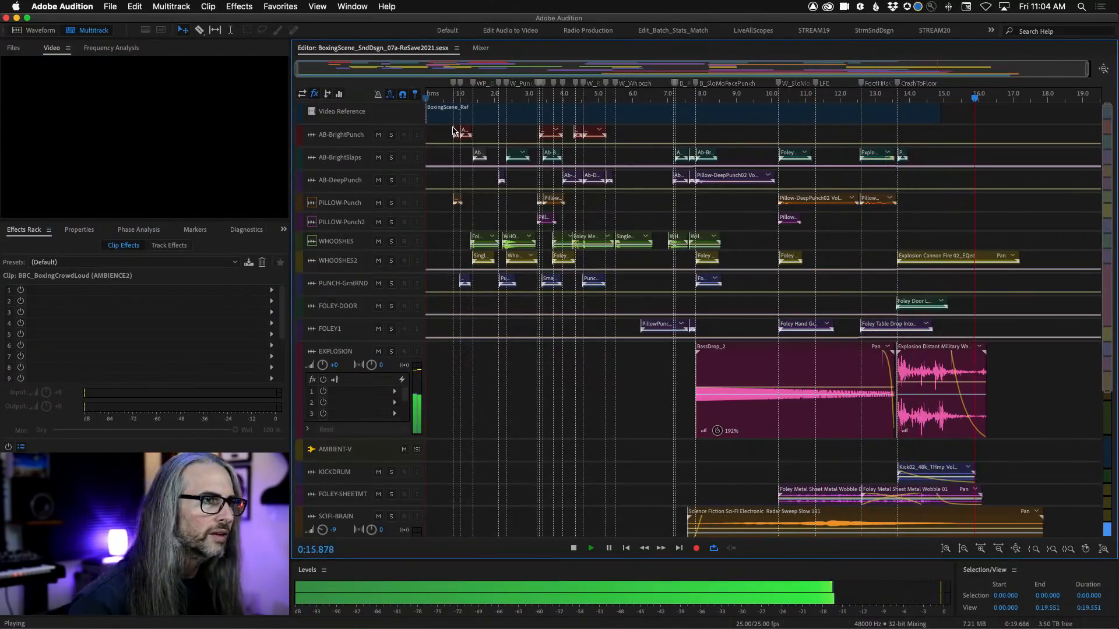
{"action": "key", "text": "space"}
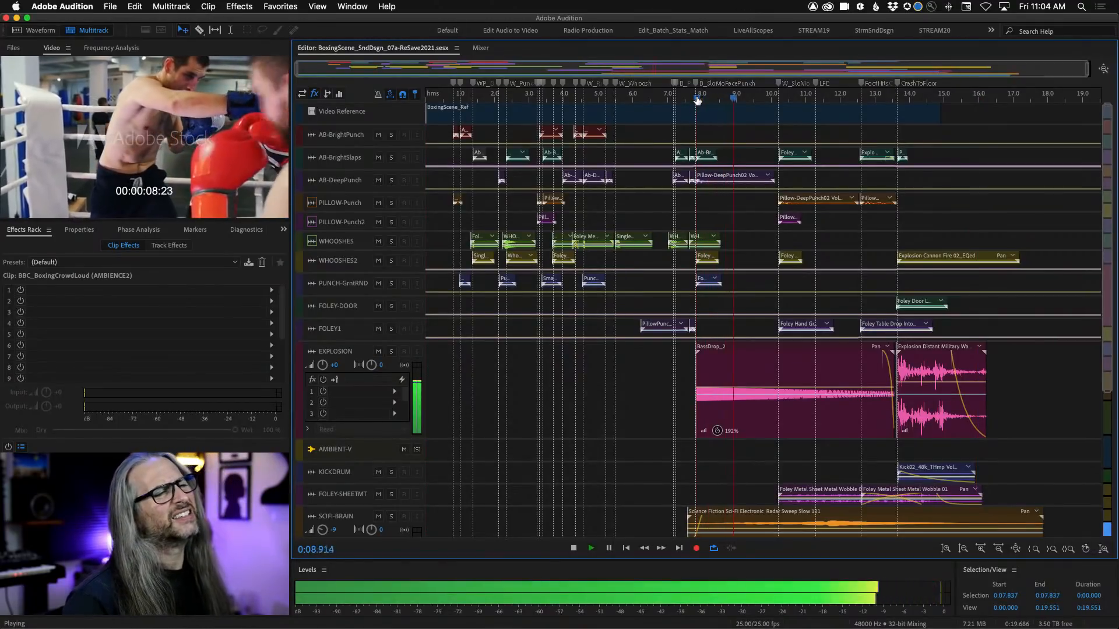
Play the slow-motion face punch section from about 7.8 s, and again from about 7.3 s
{"action": "left_click", "coordinate": [695, 99]}
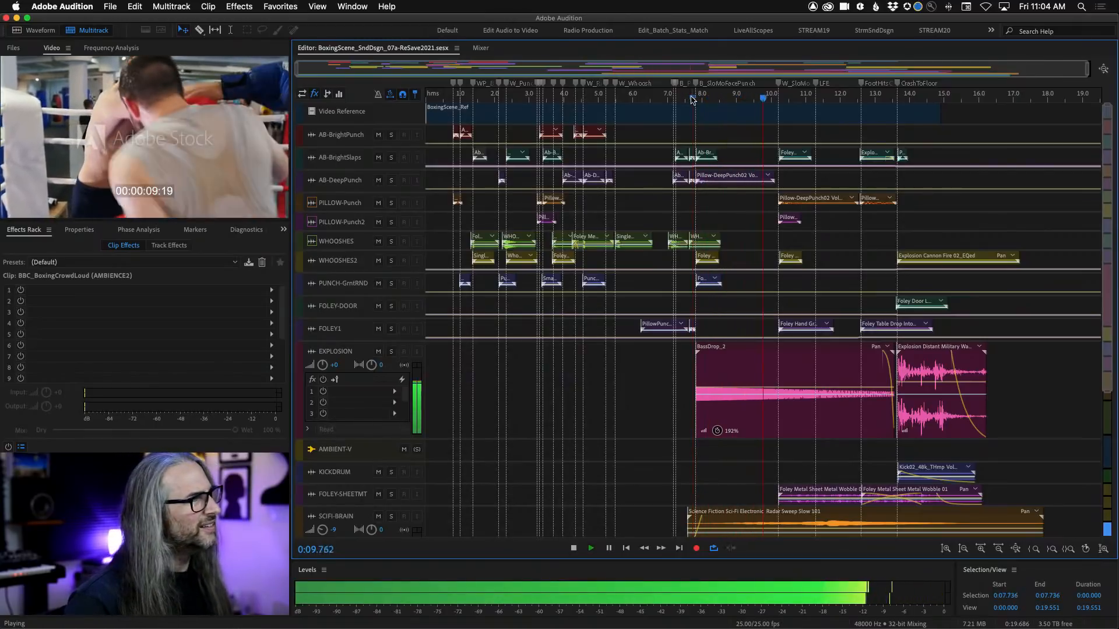
{"action": "key", "text": "space"}
{"action": "left_click", "coordinate": [677, 99]}
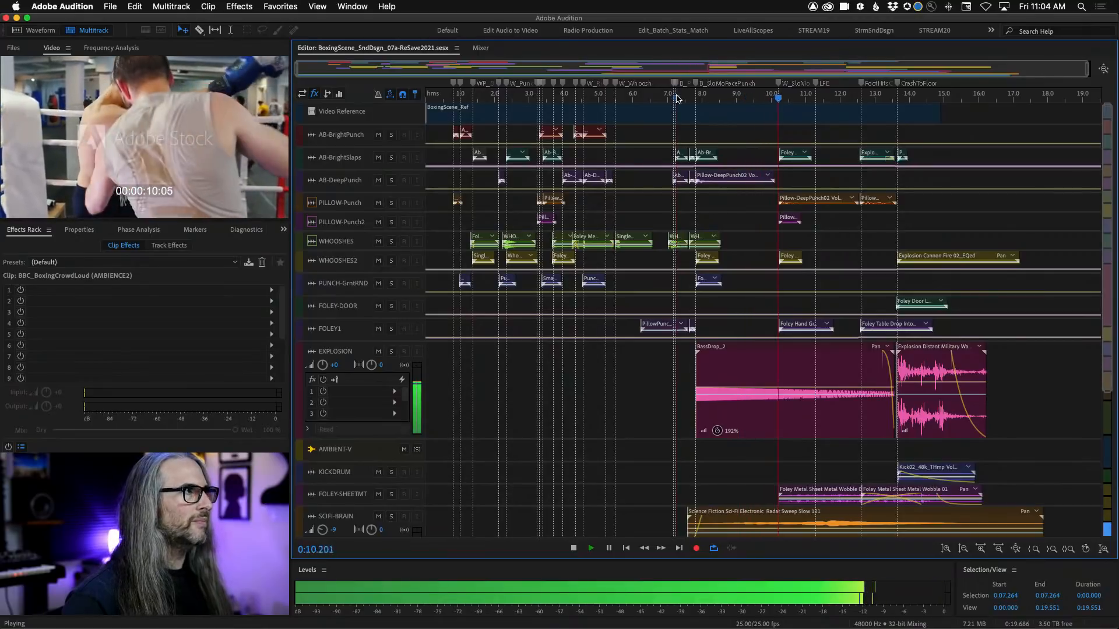
{"action": "key", "text": "space"}
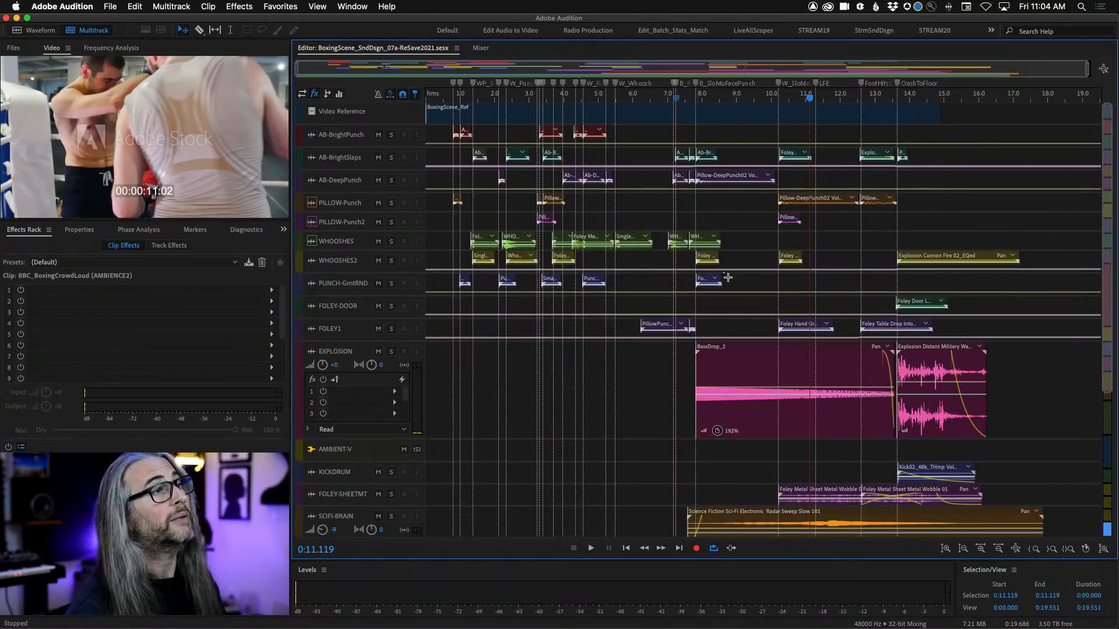
Expand the EXPLOSION track's height and play the mix from the B_SloMoFacePunch marker at about 7.8 s
{"action": "left_click_drag", "start_coordinate": [1108, 390], "coordinate": [1107, 524]}
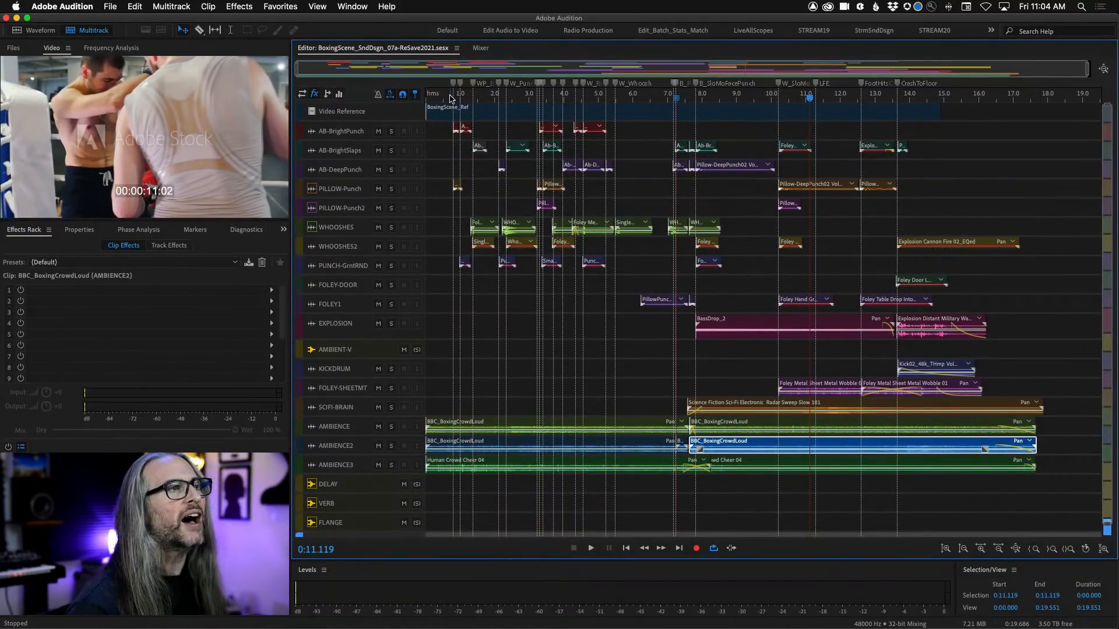
{"action": "scroll", "coordinate": [457, 99], "scroll_direction": "up", "scroll_amount": 6}
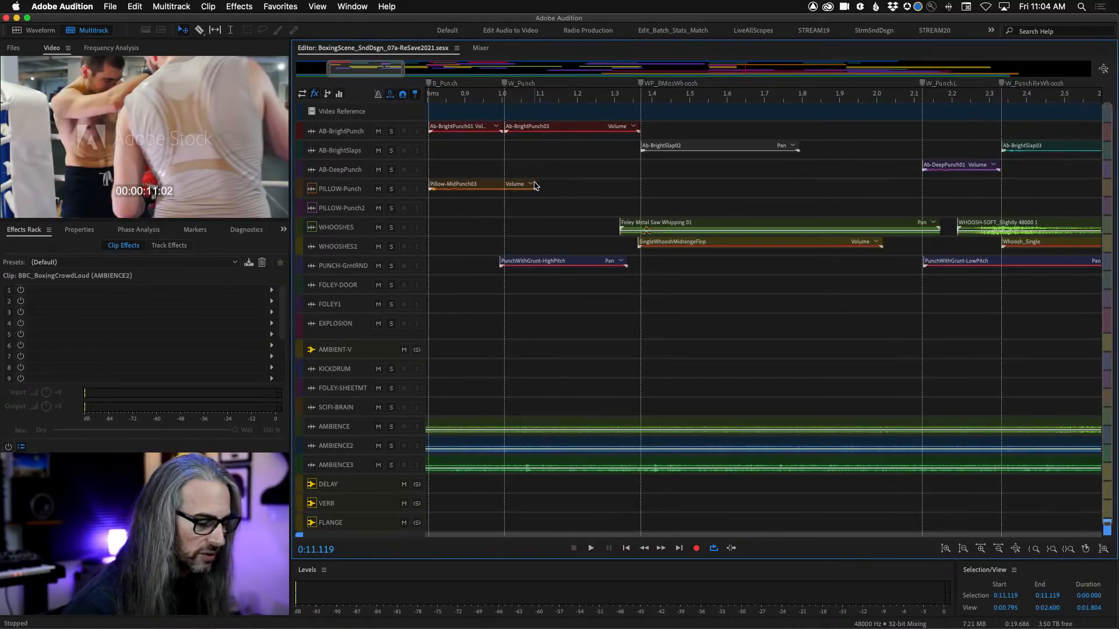
{"action": "scroll", "coordinate": [534, 186], "scroll_direction": "down", "scroll_amount": 10}
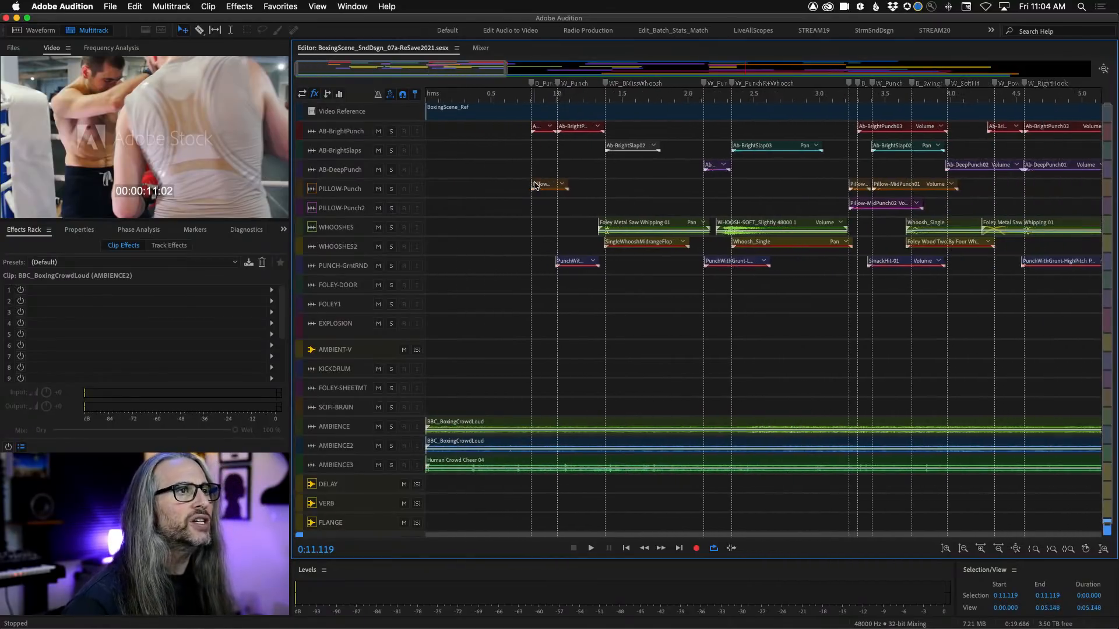
{"action": "scroll", "coordinate": [534, 186], "scroll_direction": "down", "scroll_amount": 8}
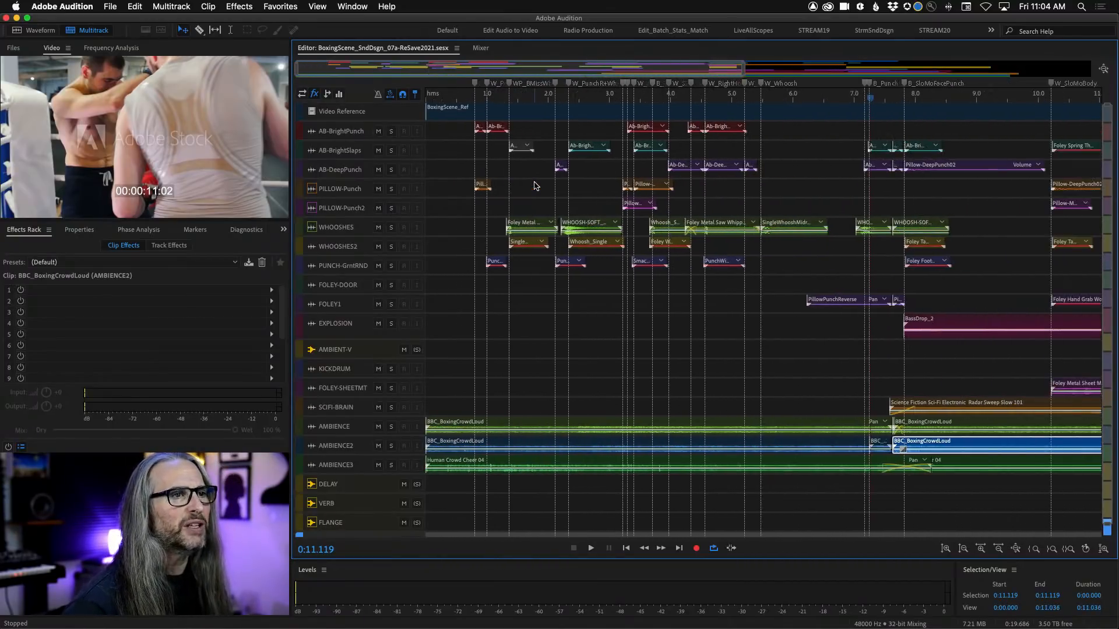
{"action": "scroll", "coordinate": [534, 186], "scroll_direction": "down", "scroll_amount": 4}
{"action": "left_click", "coordinate": [626, 98]}
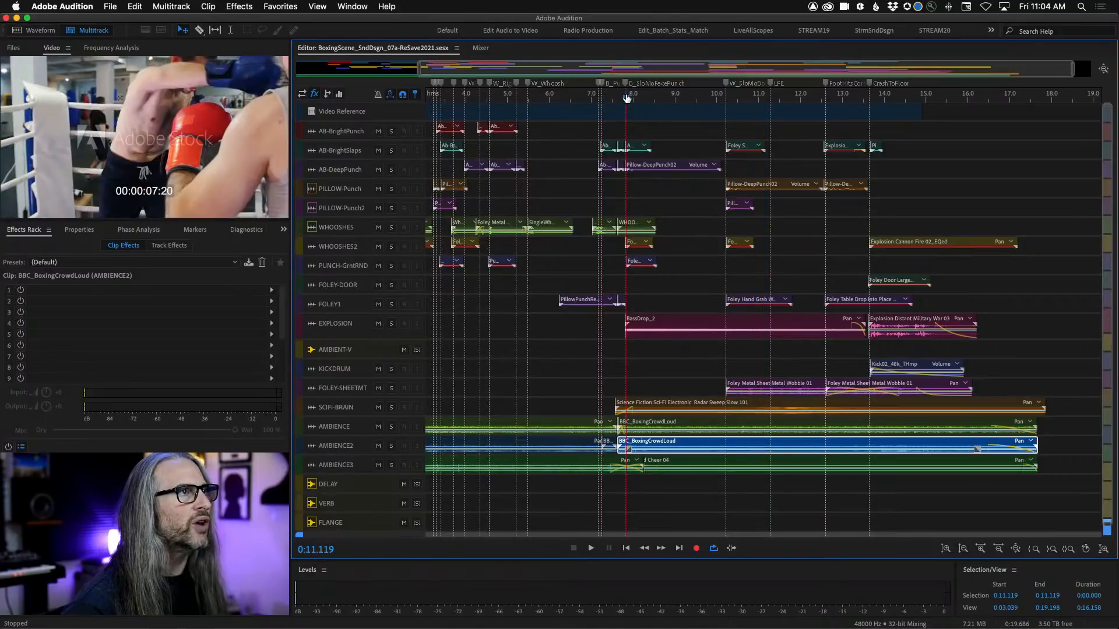
{"action": "left_click_drag", "start_coordinate": [362, 340], "coordinate": [364, 435]}
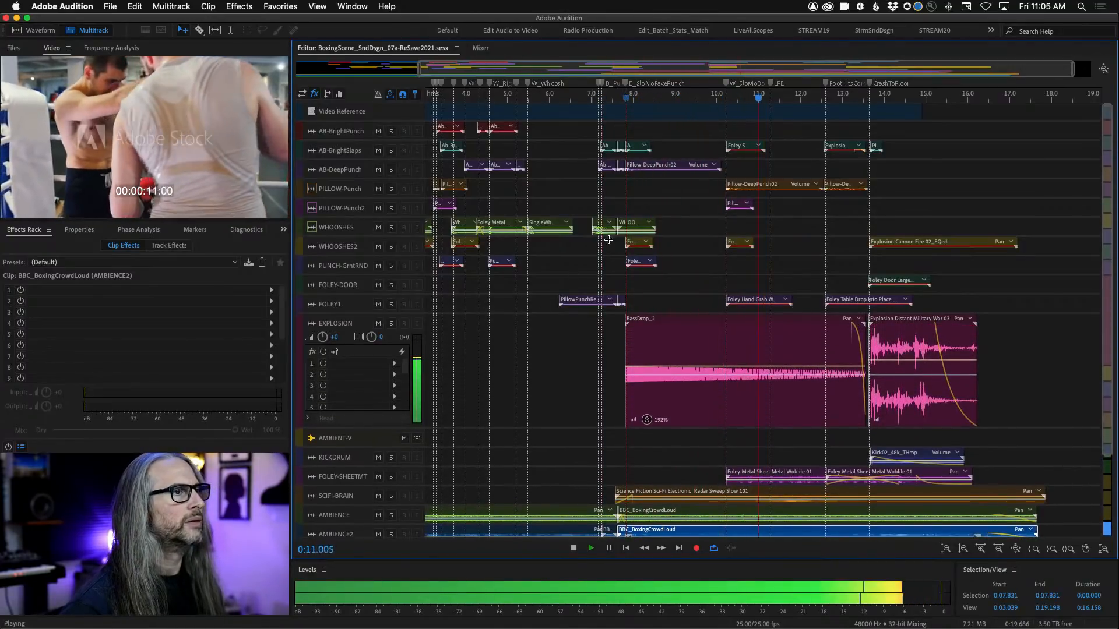
{"action": "key", "text": "space"}
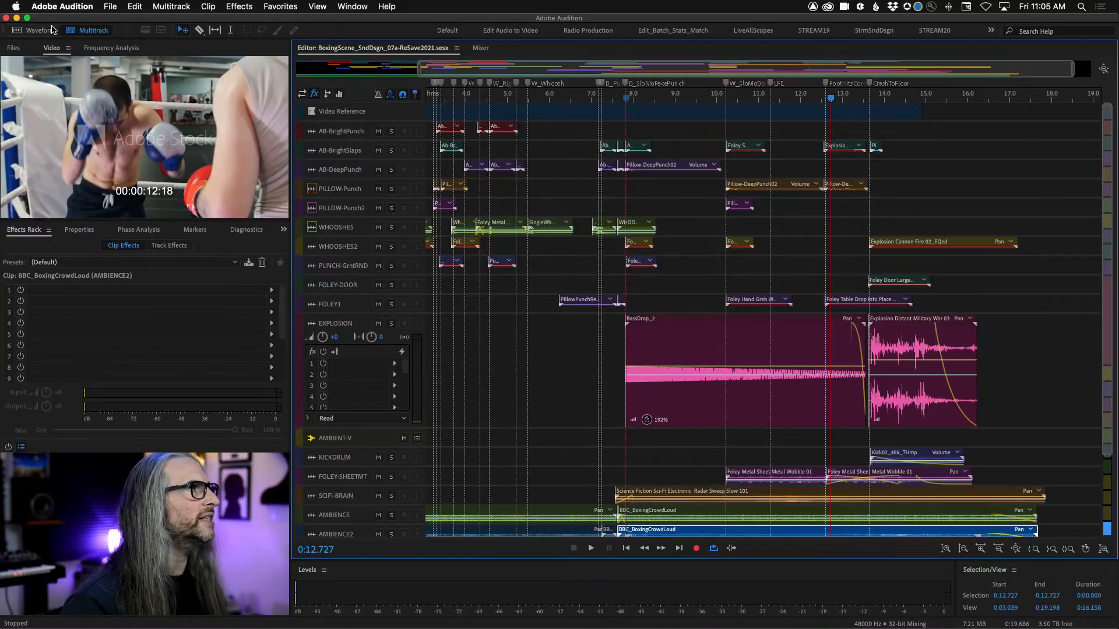
Replay from the slow-motion face punch, soloing and unsoloing the AMBIENCE2, AMBIENCE and SCIFI-BRAIN tracks in turn
{"action": "left_click", "coordinate": [626, 98]}
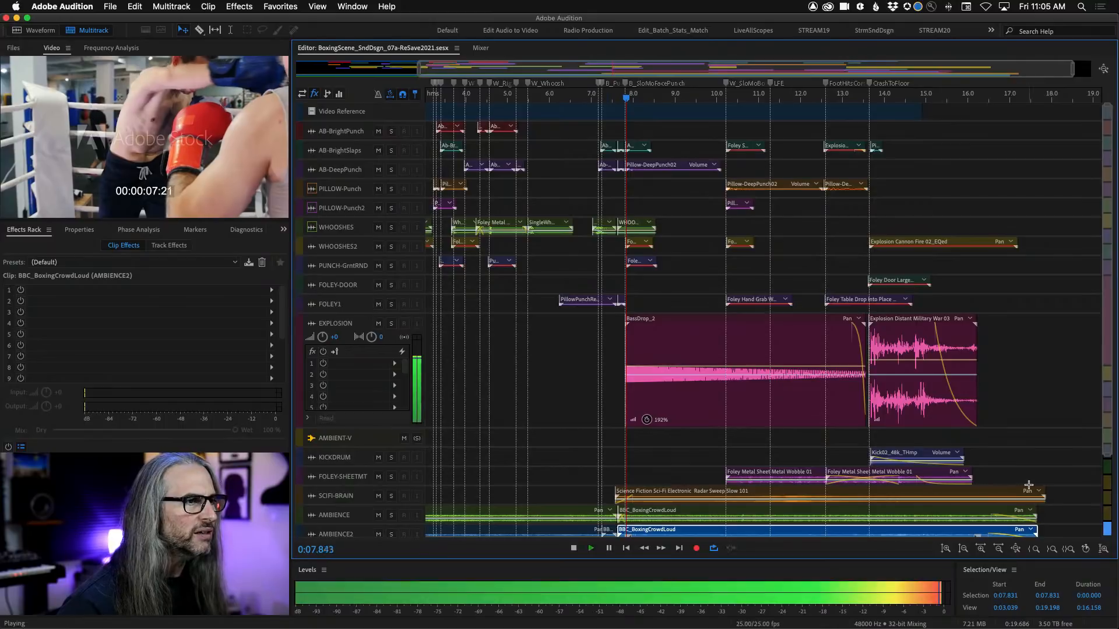
{"action": "scroll", "coordinate": [414, 433], "scroll_direction": "down", "scroll_amount": 5}
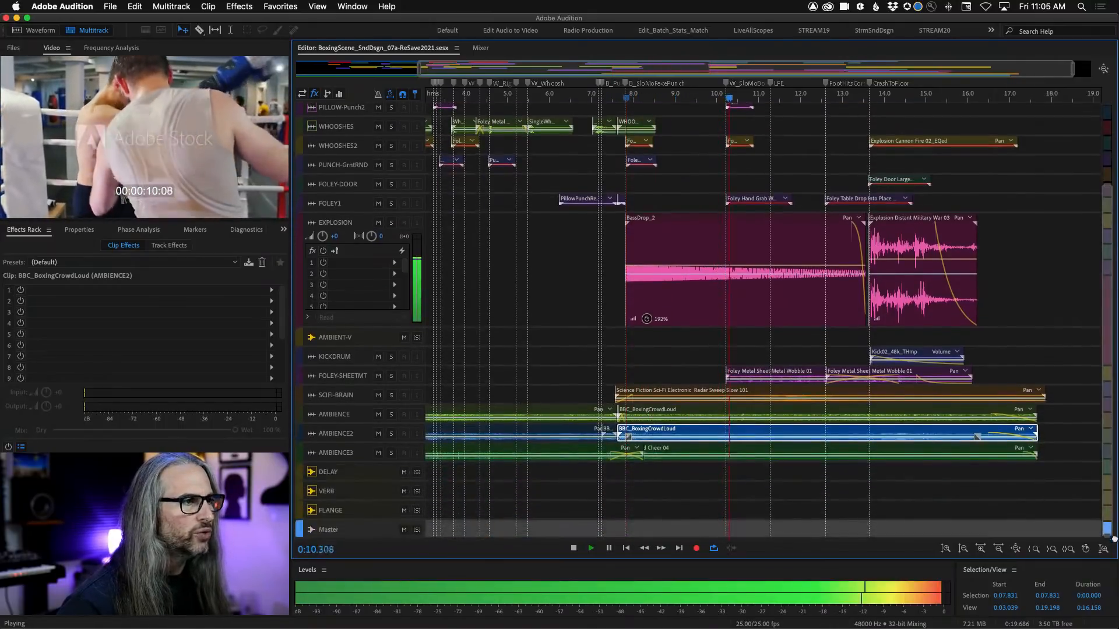
{"action": "left_click", "coordinate": [391, 435]}
{"action": "left_click", "coordinate": [393, 436]}
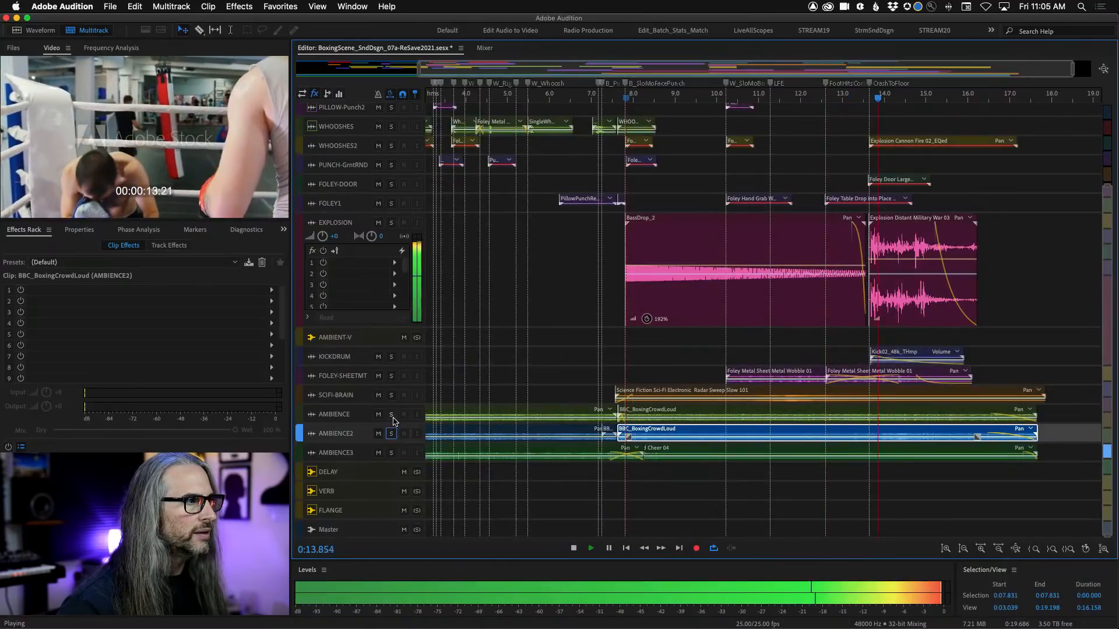
{"action": "left_click", "coordinate": [392, 416]}
{"action": "left_click", "coordinate": [392, 415]}
{"action": "left_click", "coordinate": [392, 397]}
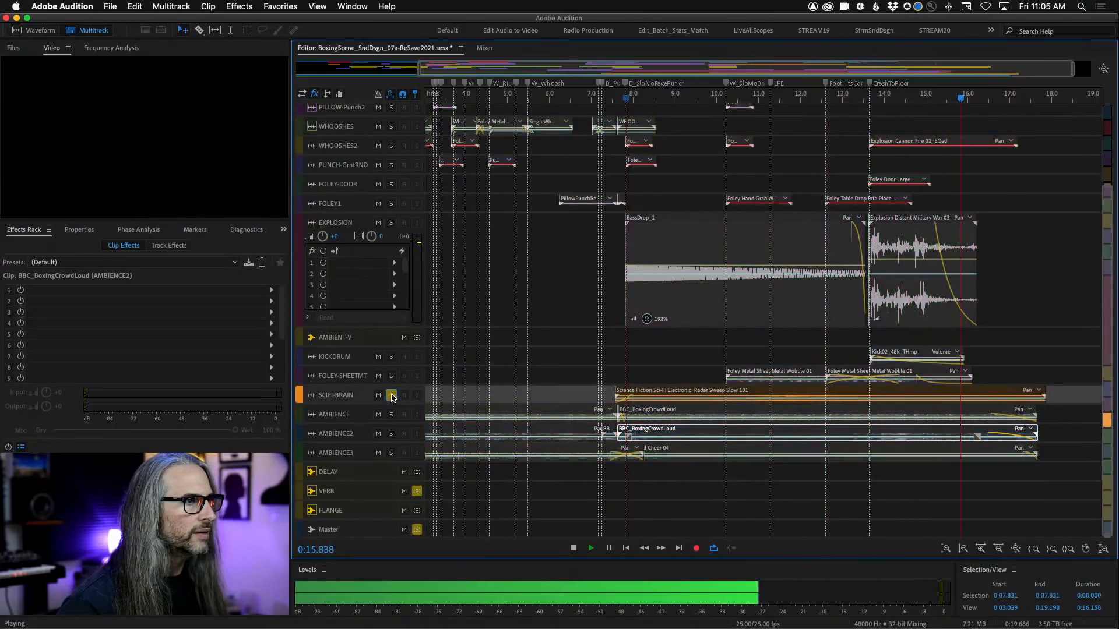
{"action": "left_click", "coordinate": [391, 396]}
{"action": "key", "text": "space"}
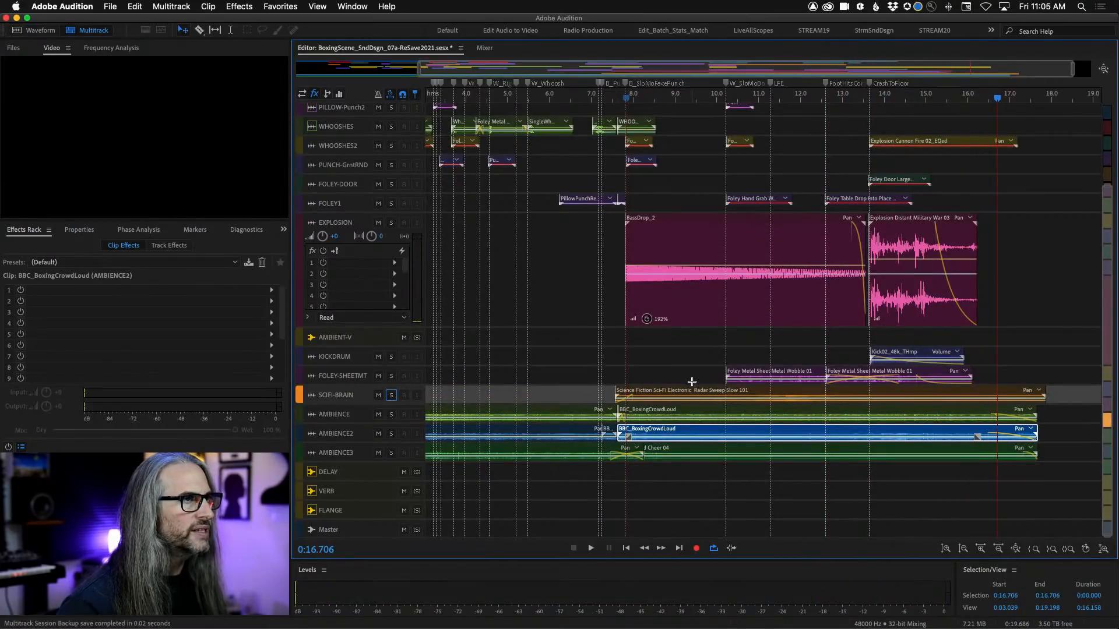
Open the SCIFI-BRAIN track's Radar Sweep Slow 101 clip in the waveform editor and play it from about 1 s
{"action": "double_click", "coordinate": [681, 396]}
{"action": "left_click", "coordinate": [384, 240]}
{"action": "key", "text": "space"}
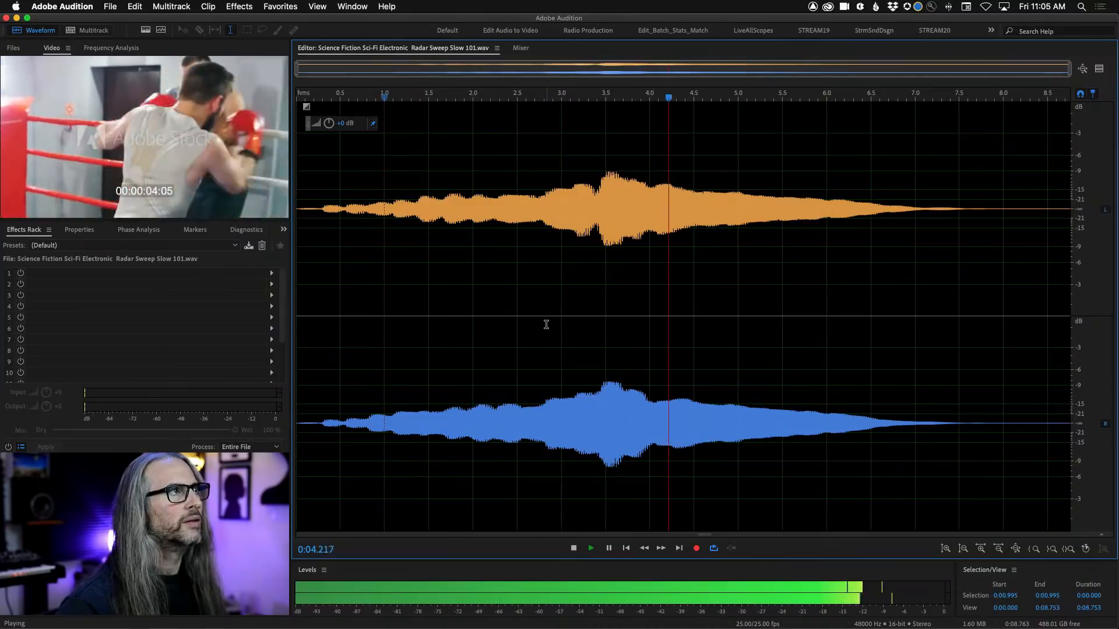
{"action": "key", "text": "space"}
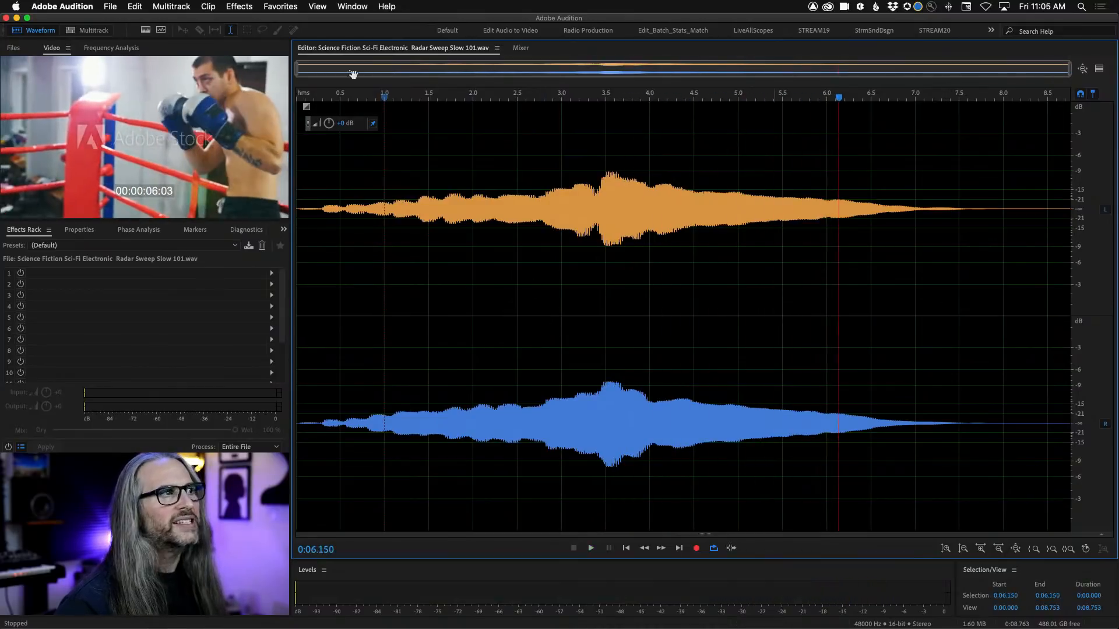
Show the clip's spectral frequency display and audition the harmonic band just above 1 kHz from about 0.8 to 4.8 s
{"action": "left_click", "coordinate": [146, 30]}
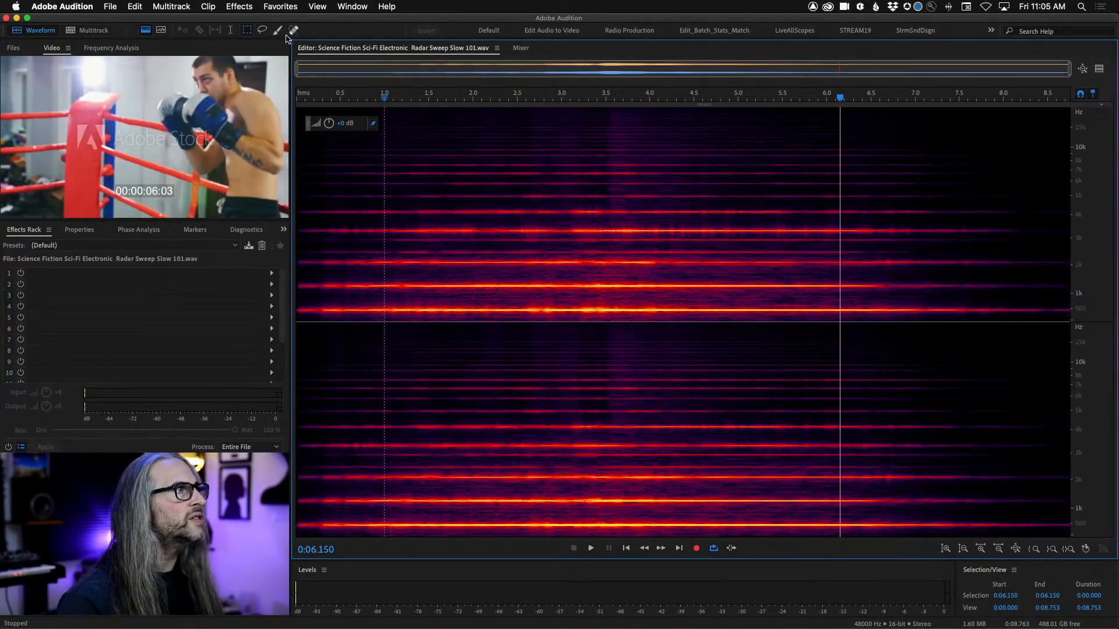
{"action": "left_click_drag", "start_coordinate": [367, 283], "coordinate": [700, 279]}
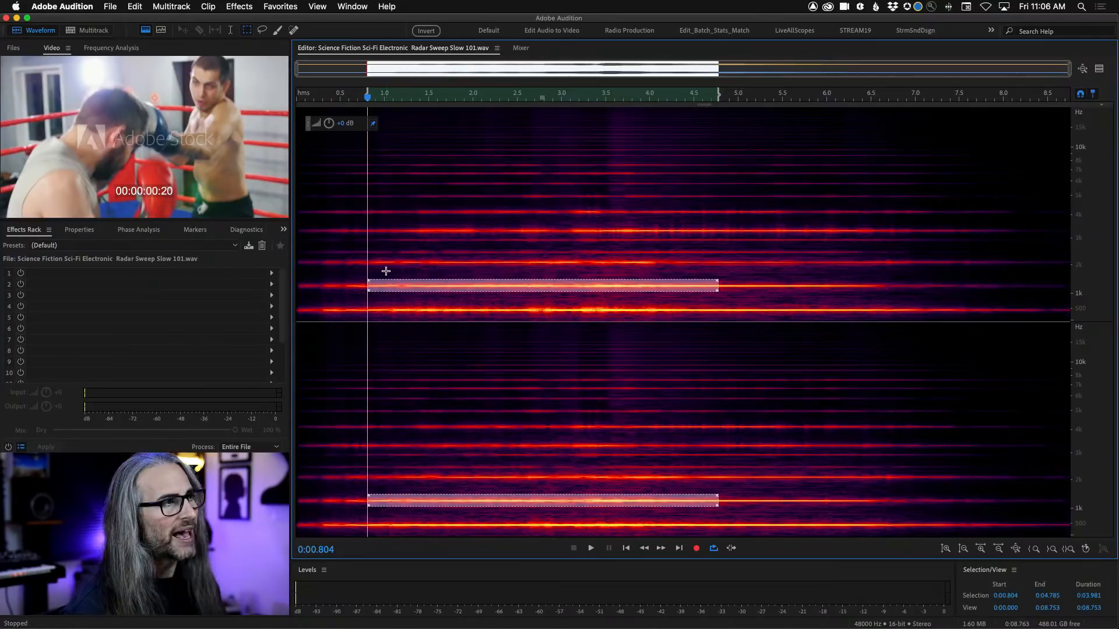
{"action": "key", "text": "space"}
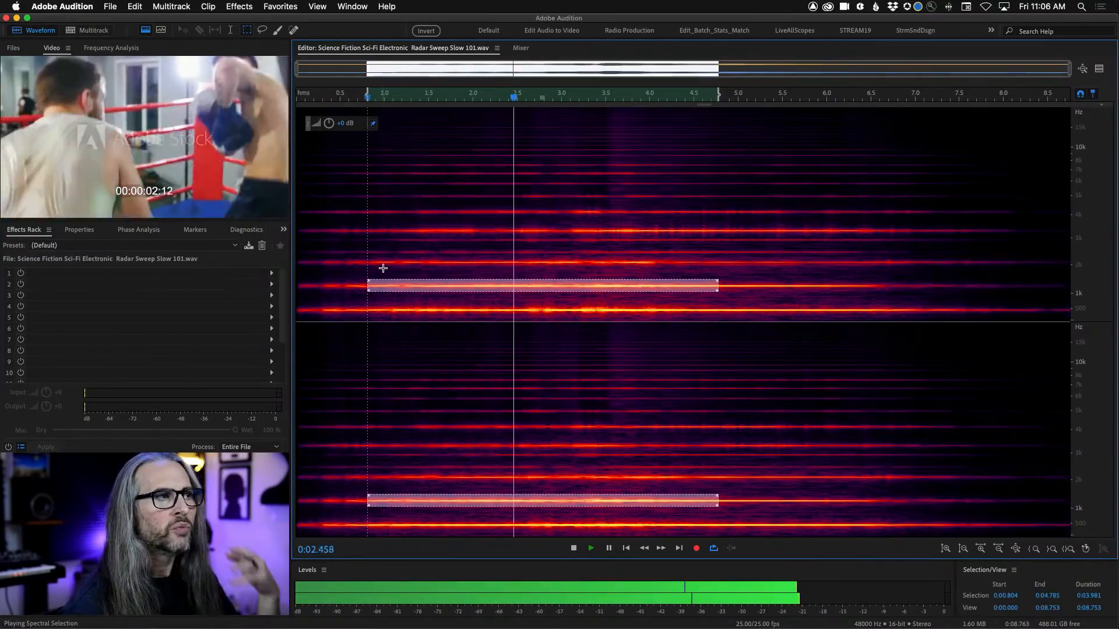
{"action": "key", "text": "space"}
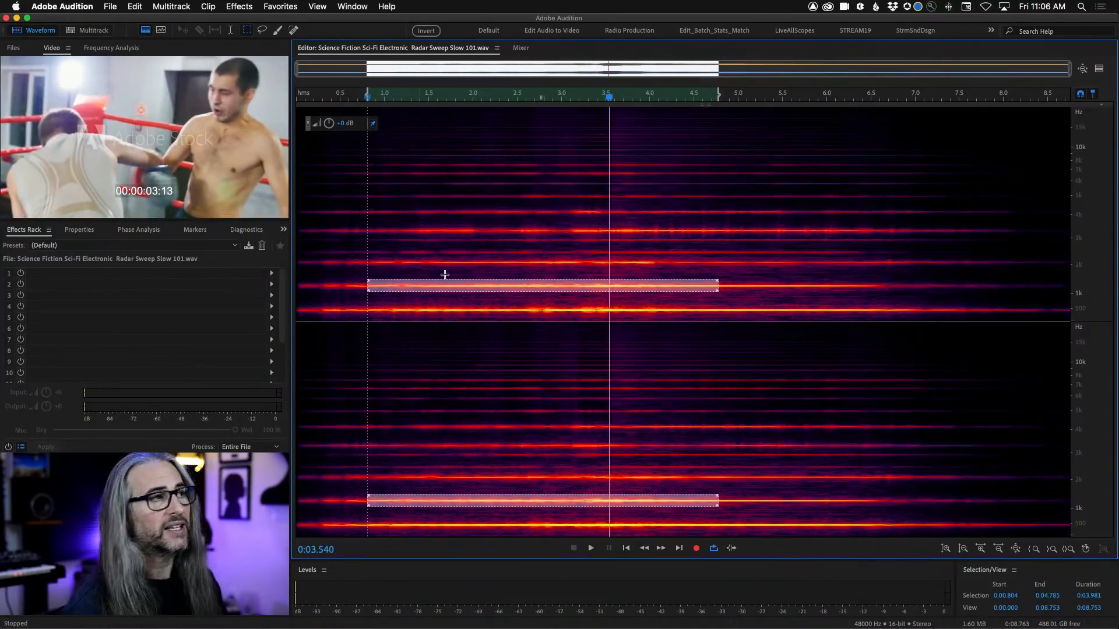
Move the spectral selection to the lowest harmonic near 500 Hz, then to the one just above 3 kHz, playing each band
{"action": "left_click_drag", "start_coordinate": [483, 286], "coordinate": [483, 311]}
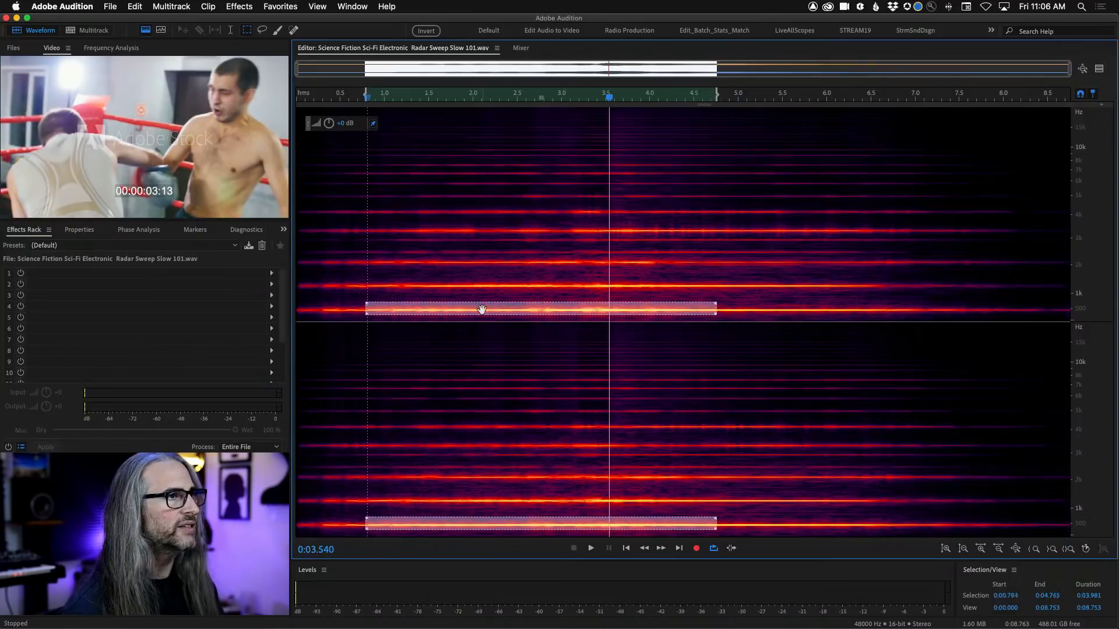
{"action": "key", "text": "space"}
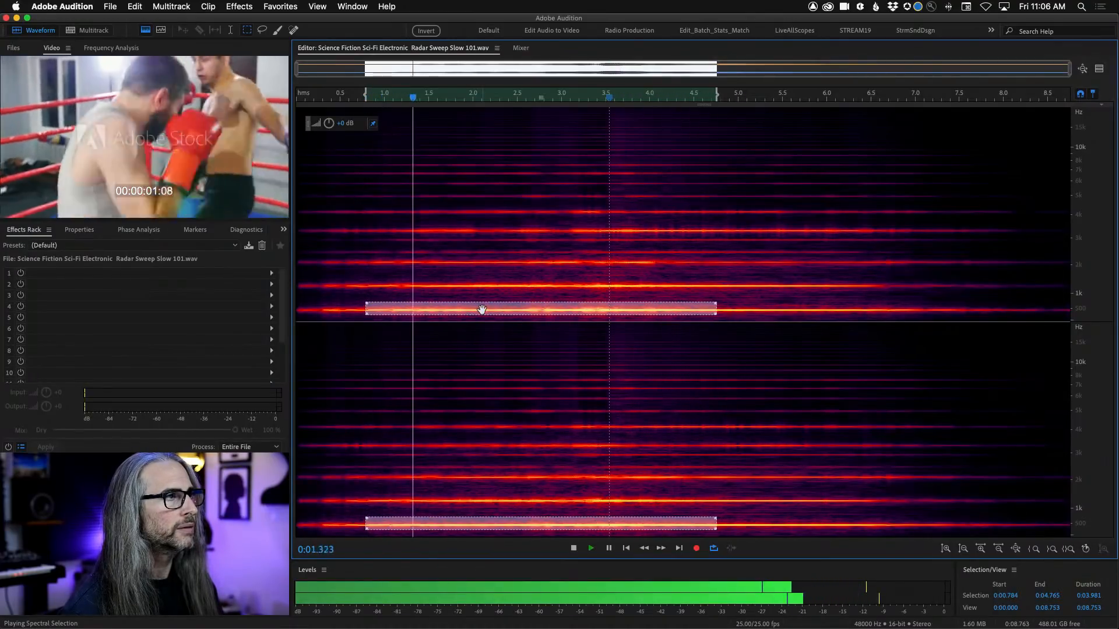
{"action": "left_click_drag", "start_coordinate": [481, 309], "coordinate": [496, 235]}
{"action": "key", "text": "space"}
{"action": "key", "text": "space"}
{"action": "key", "text": "space"}
{"action": "key", "text": "space"}
{"action": "key", "text": "space"}
{"action": "key", "text": "space"}
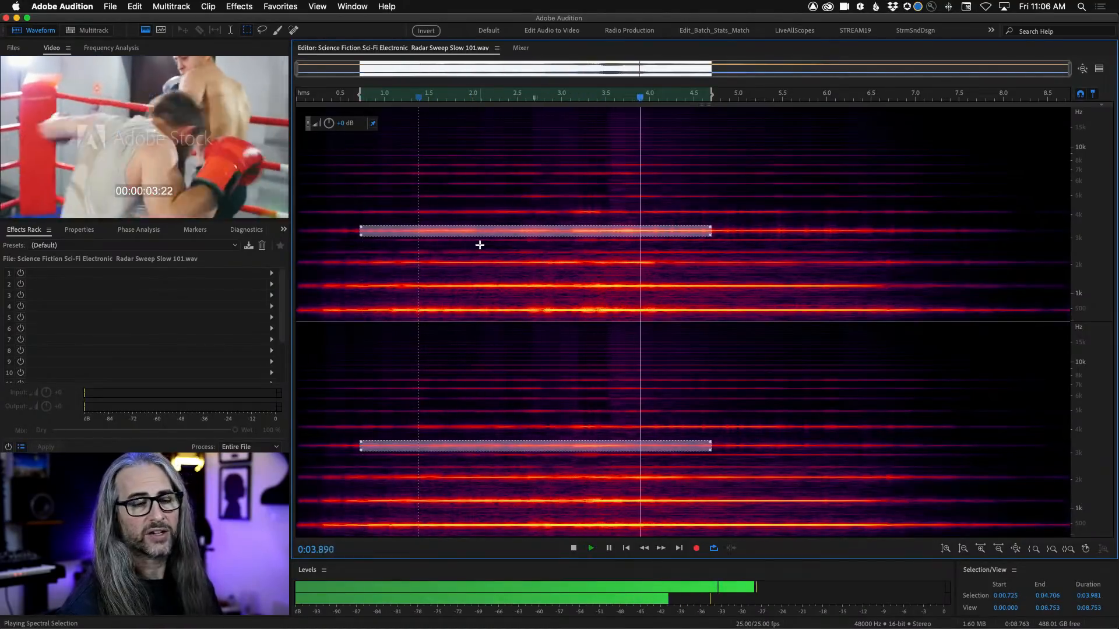
{"action": "key", "text": "space"}
Move the spectral selection up to the harmonic near 4 kHz, then to the one near 5 kHz, auditioning the bands
{"action": "left_click_drag", "start_coordinate": [487, 233], "coordinate": [519, 214]}
{"action": "key", "text": "space"}
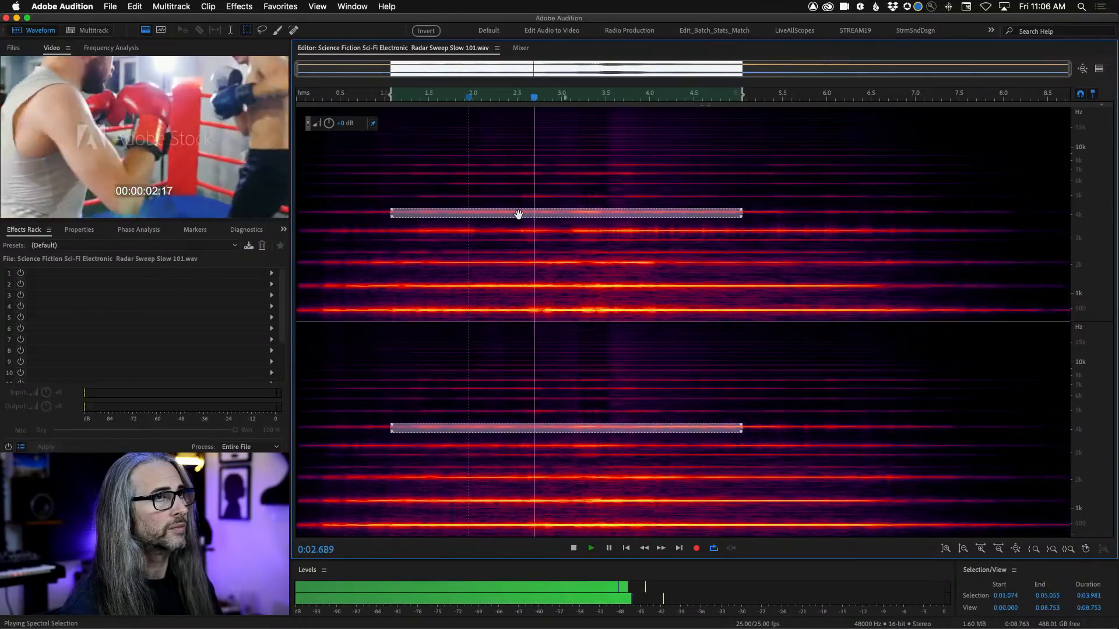
{"action": "left_click_drag", "start_coordinate": [519, 214], "coordinate": [541, 200]}
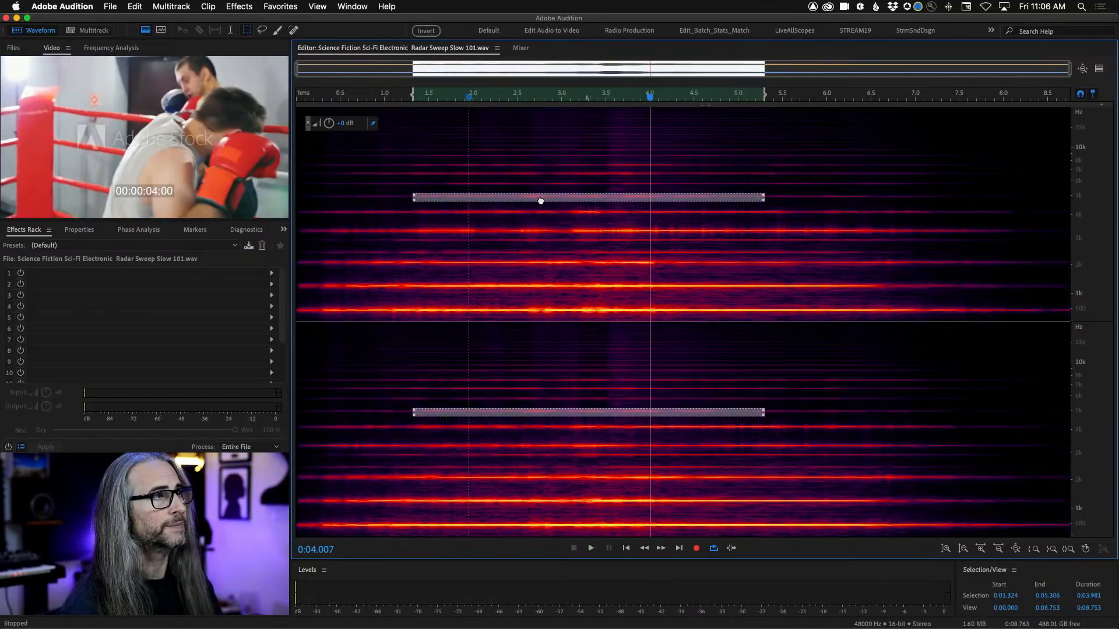
{"action": "key", "text": "space"}
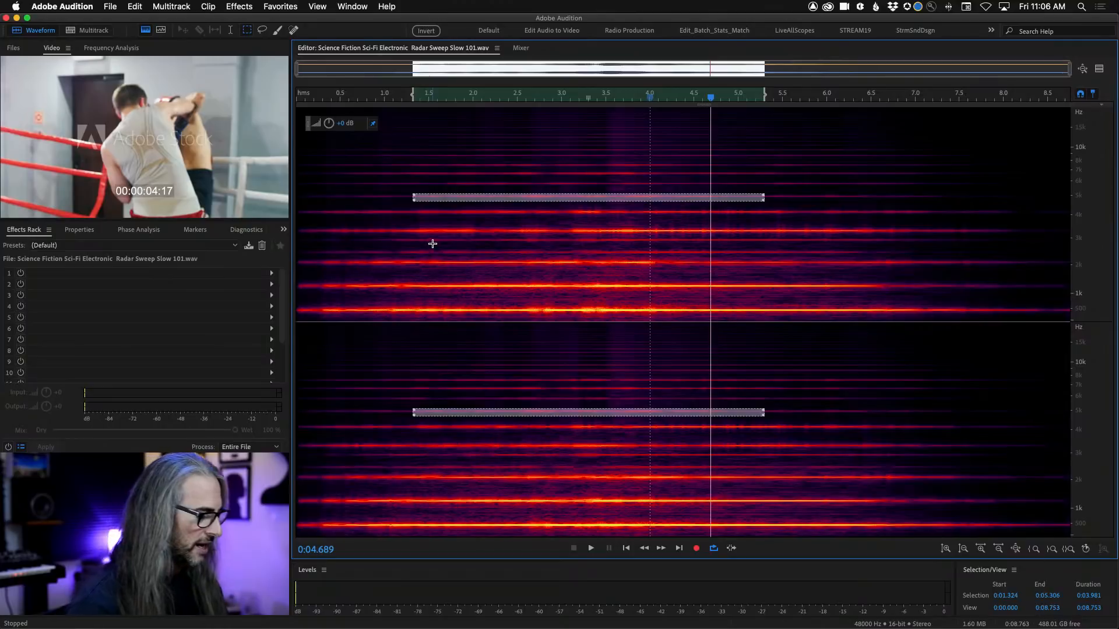
Clear the selection and paint over the four strong harmonics from about 500 Hz to 3 kHz with the Paintbrush Selection tool, roughly 1 to 4.4 s
{"action": "left_click", "coordinate": [388, 182]}
{"action": "left_click", "coordinate": [277, 32]}
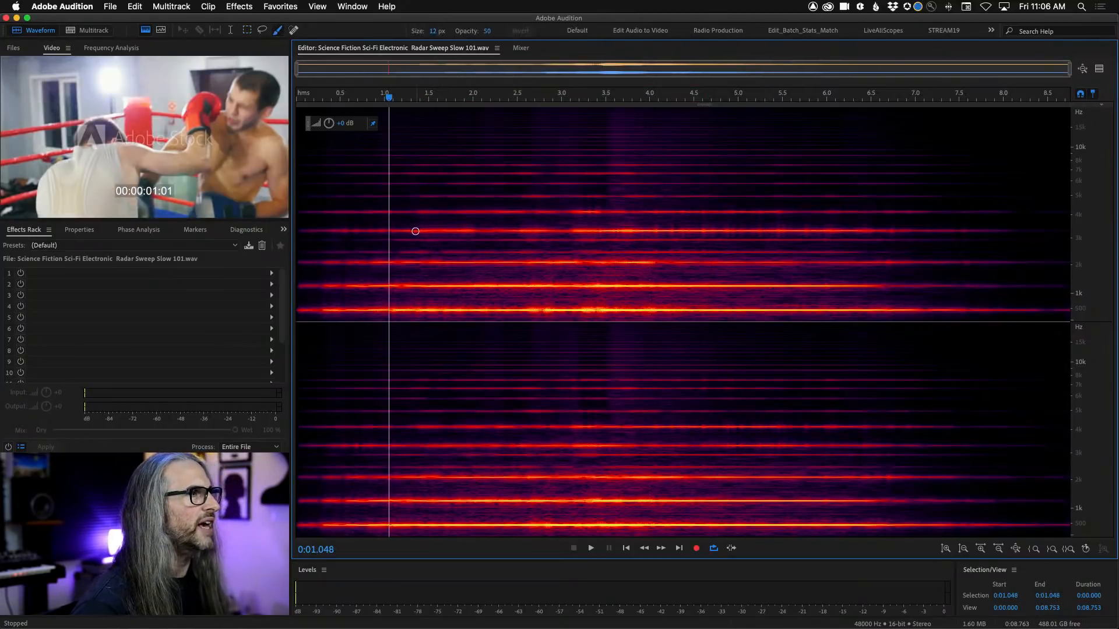
{"action": "mouse_move", "coordinate": [408, 231]}
{"action": "left_mouse_down"}
{"action": "mouse_move", "coordinate": [645, 234]}
{"action": "mouse_move", "coordinate": [415, 232]}
{"action": "mouse_move", "coordinate": [621, 231]}
{"action": "mouse_move", "coordinate": [530, 233]}
{"action": "left_mouse_up"}
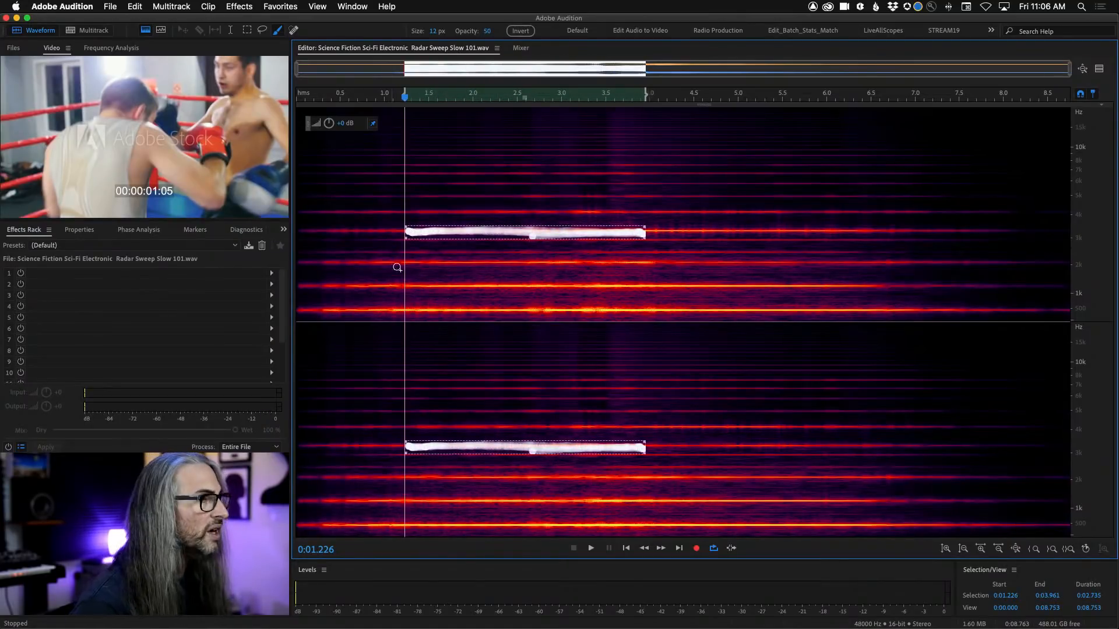
{"action": "mouse_move", "coordinate": [408, 262]}
{"action": "left_mouse_down"}
{"action": "mouse_move", "coordinate": [648, 264]}
{"action": "mouse_move", "coordinate": [408, 266]}
{"action": "mouse_move", "coordinate": [534, 286]}
{"action": "mouse_move", "coordinate": [681, 287]}
{"action": "mouse_move", "coordinate": [398, 287]}
{"action": "mouse_move", "coordinate": [681, 288]}
{"action": "mouse_move", "coordinate": [643, 310]}
{"action": "mouse_move", "coordinate": [401, 310]}
{"action": "mouse_move", "coordinate": [663, 310]}
{"action": "mouse_move", "coordinate": [393, 310]}
{"action": "left_mouse_up"}
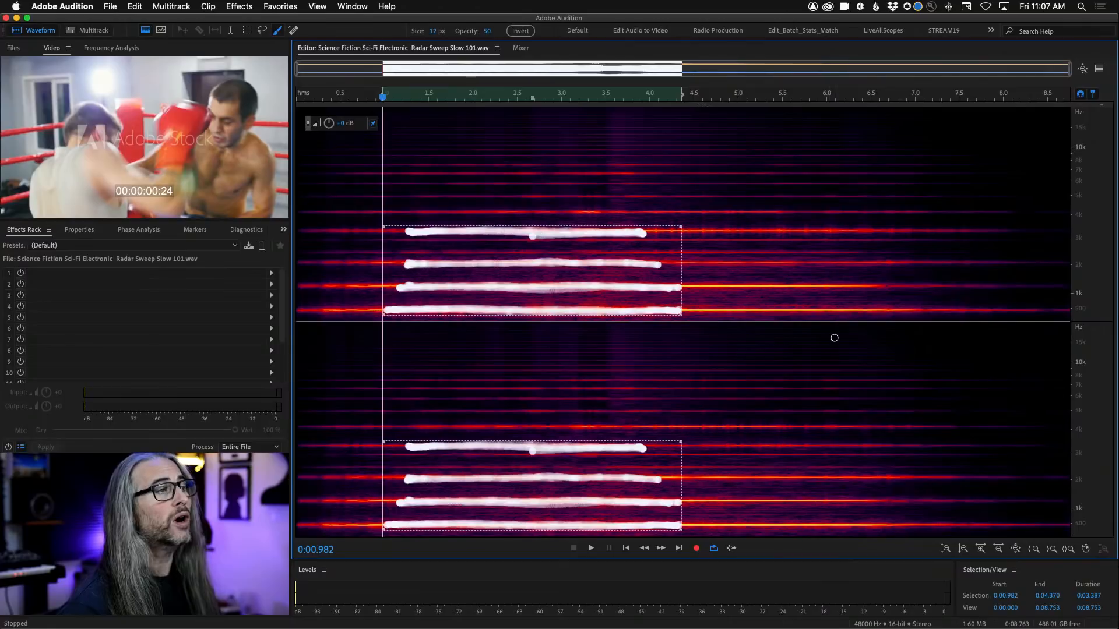
Play the four painted harmonics together, then replay them from the start of the selection near 1 s
{"action": "key", "text": "space"}
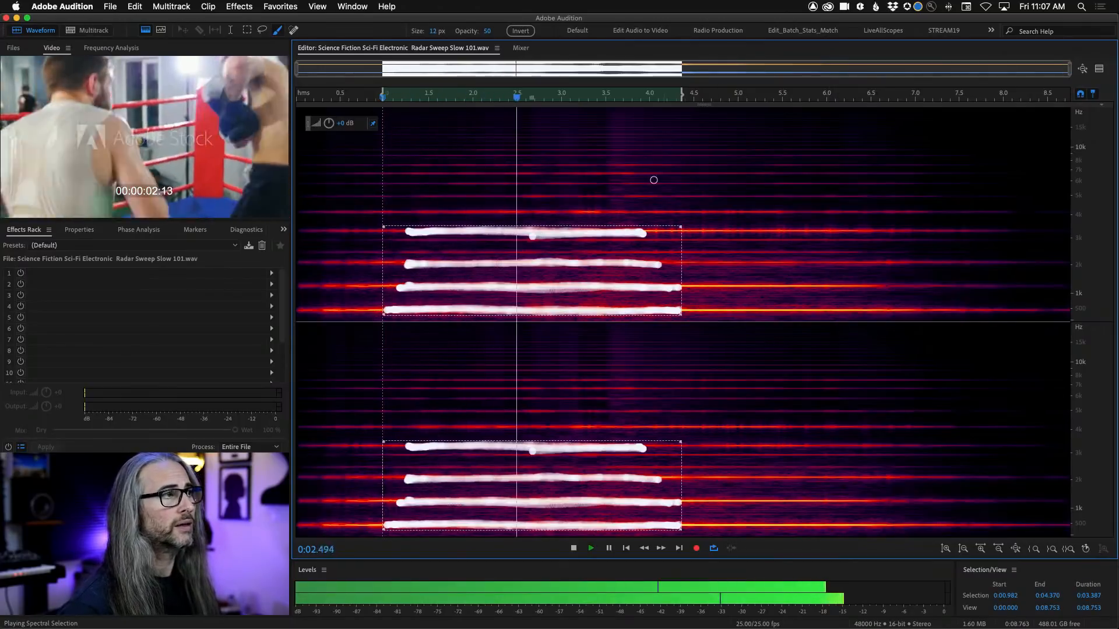
{"action": "key", "text": "space"}
{"action": "left_click_drag", "start_coordinate": [540, 100], "coordinate": [384, 105]}
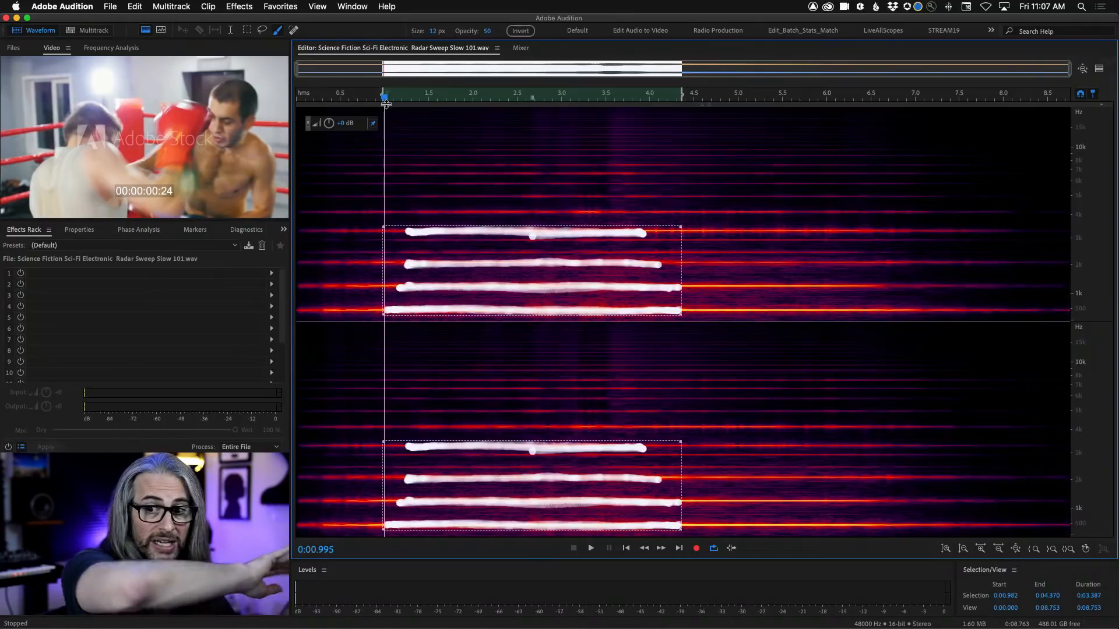
{"action": "key", "text": "space"}
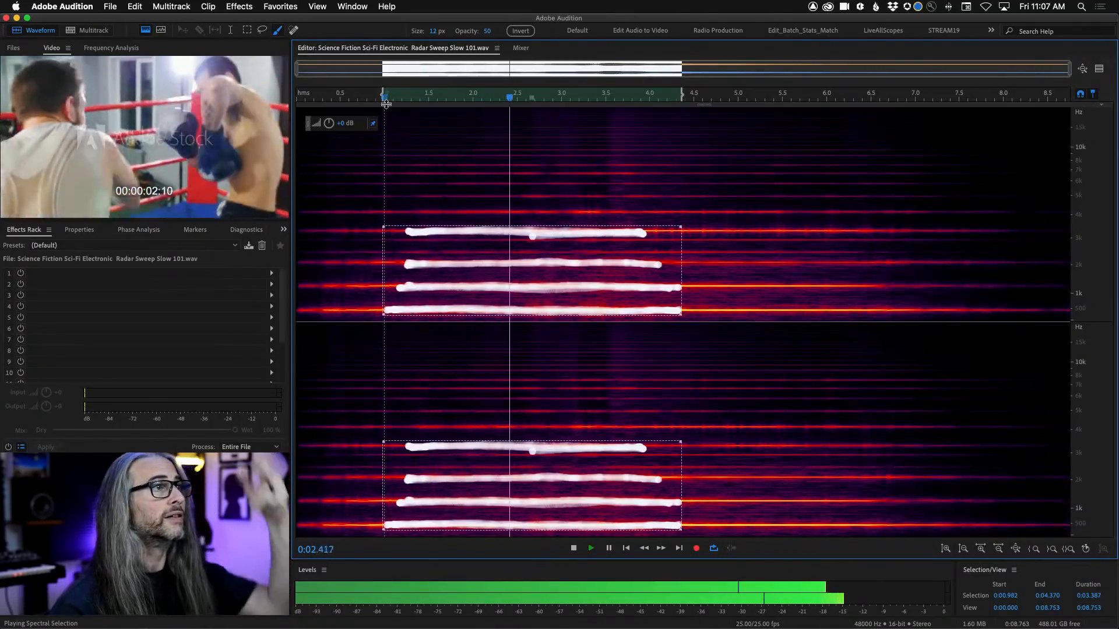
{"action": "key", "text": "space"}
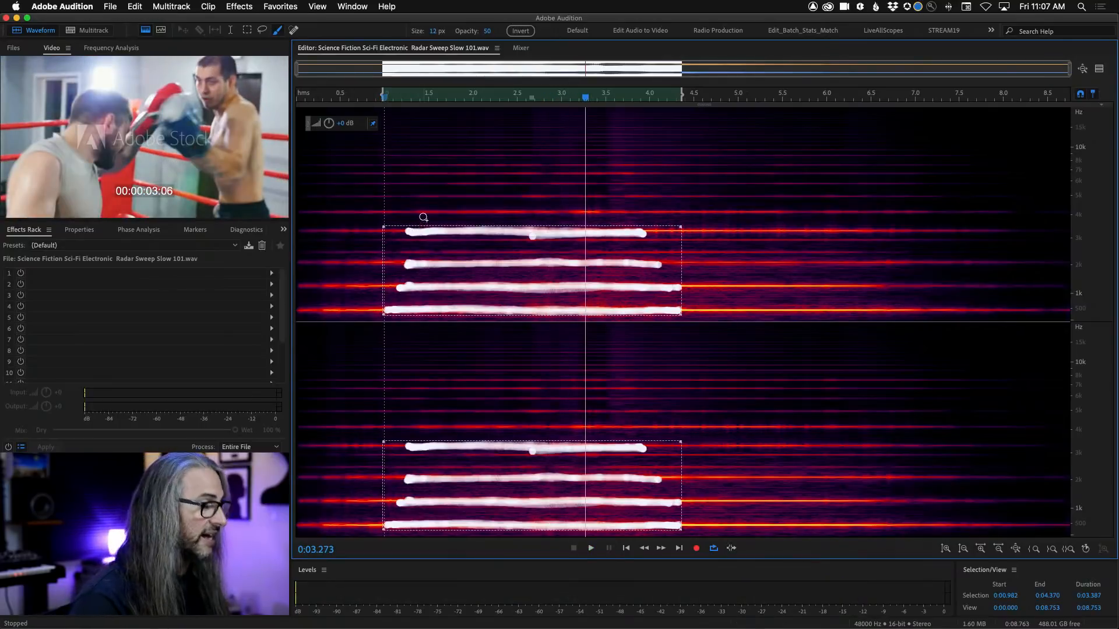
Add five higher harmonics between about 4 and 9 kHz to the painted selection, each starting progressively farther in, and play the result
{"action": "mouse_move", "coordinate": [406, 214]}
{"action": "left_mouse_down"}
{"action": "mouse_move", "coordinate": [648, 214]}
{"action": "mouse_move", "coordinate": [411, 198]}
{"action": "mouse_move", "coordinate": [516, 198]}
{"action": "left_mouse_up"}
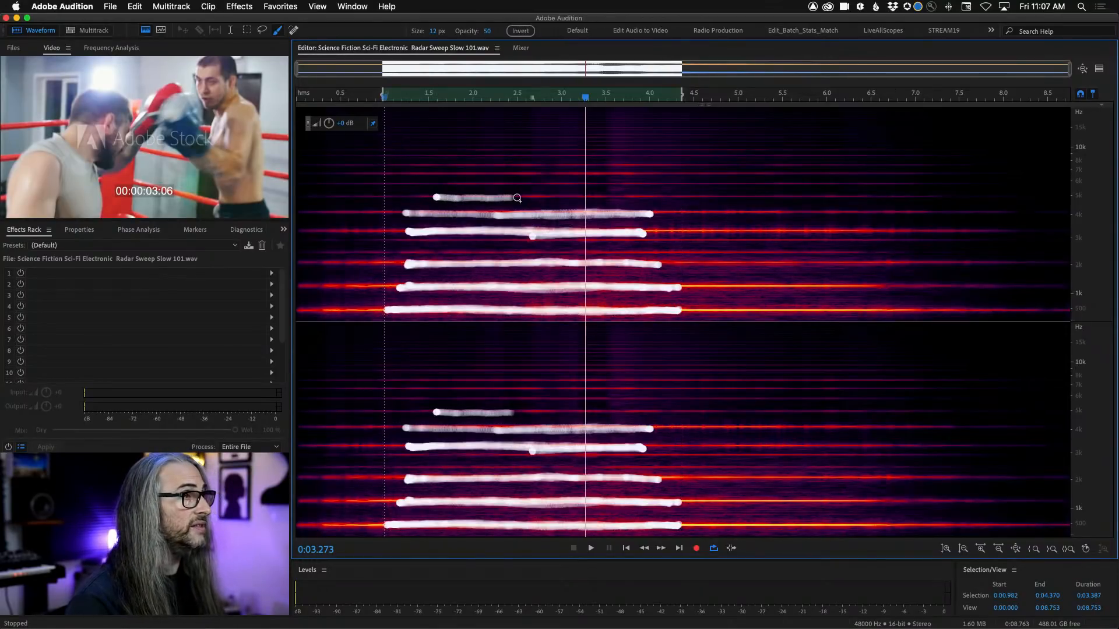
{"action": "left_click_drag", "start_coordinate": [639, 197], "coordinate": [644, 197]}
{"action": "left_click_drag", "start_coordinate": [487, 185], "coordinate": [647, 185]}
{"action": "left_click_drag", "start_coordinate": [524, 173], "coordinate": [651, 173]}
{"action": "left_click_drag", "start_coordinate": [544, 156], "coordinate": [645, 155]}
{"action": "key", "text": "space"}
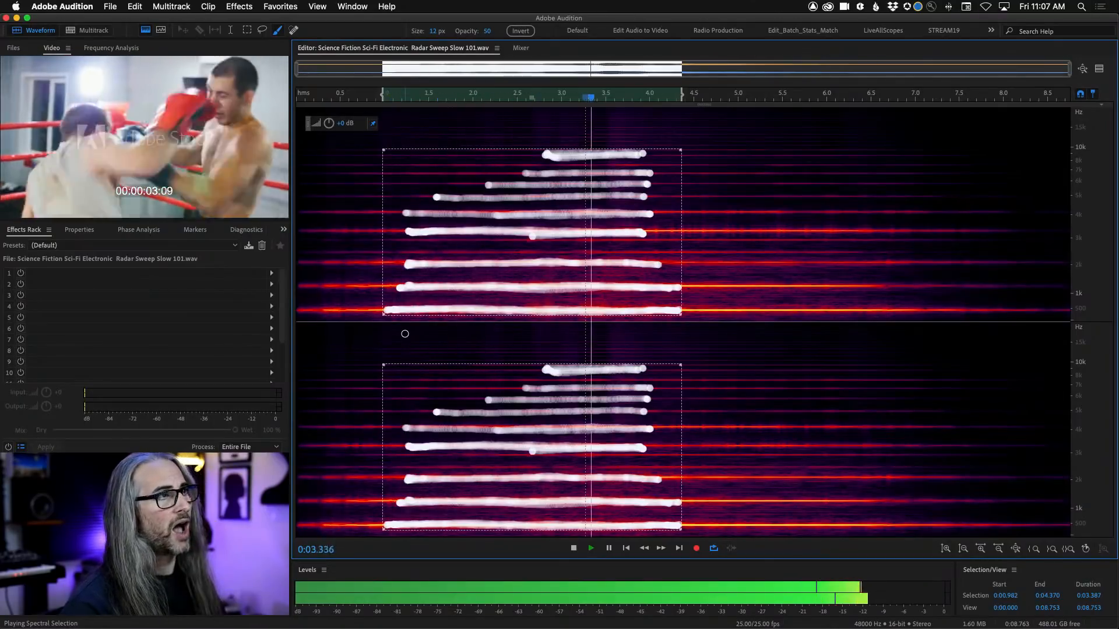
{"action": "key", "text": "space"}
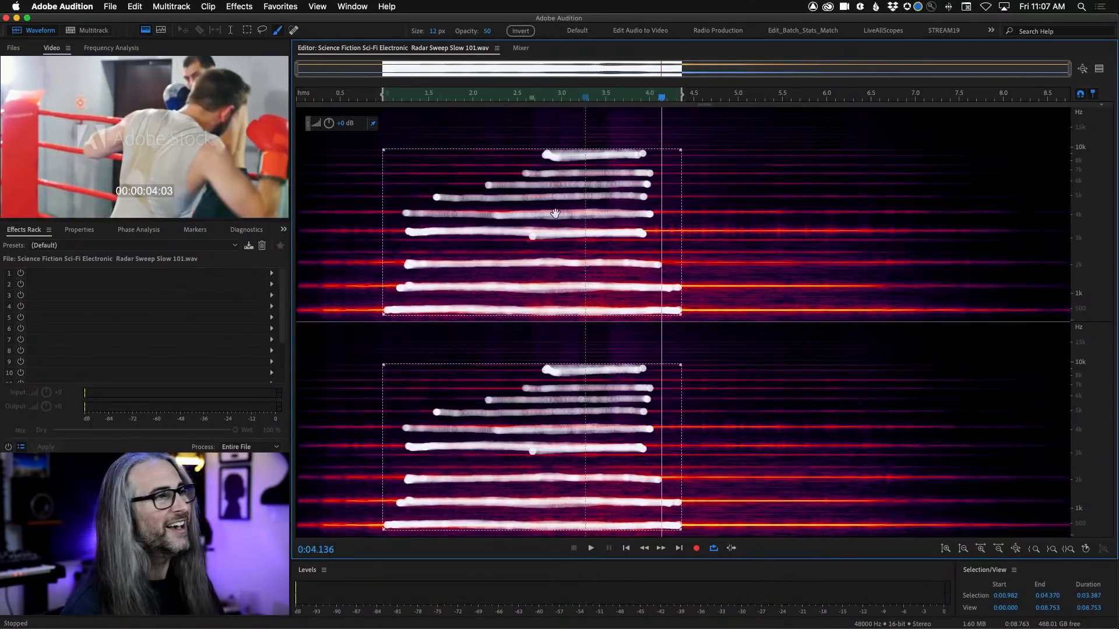
Copy the painted harmonics to a new audio file and play it from the beginning
{"action": "right_click", "coordinate": [528, 213]}
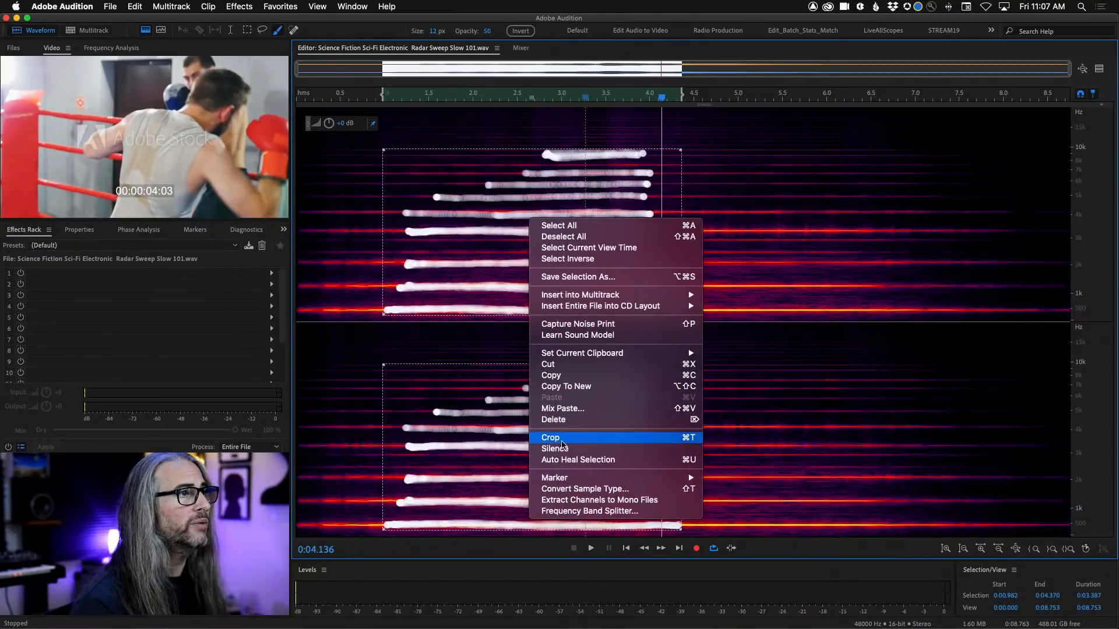
{"action": "left_click", "coordinate": [577, 388]}
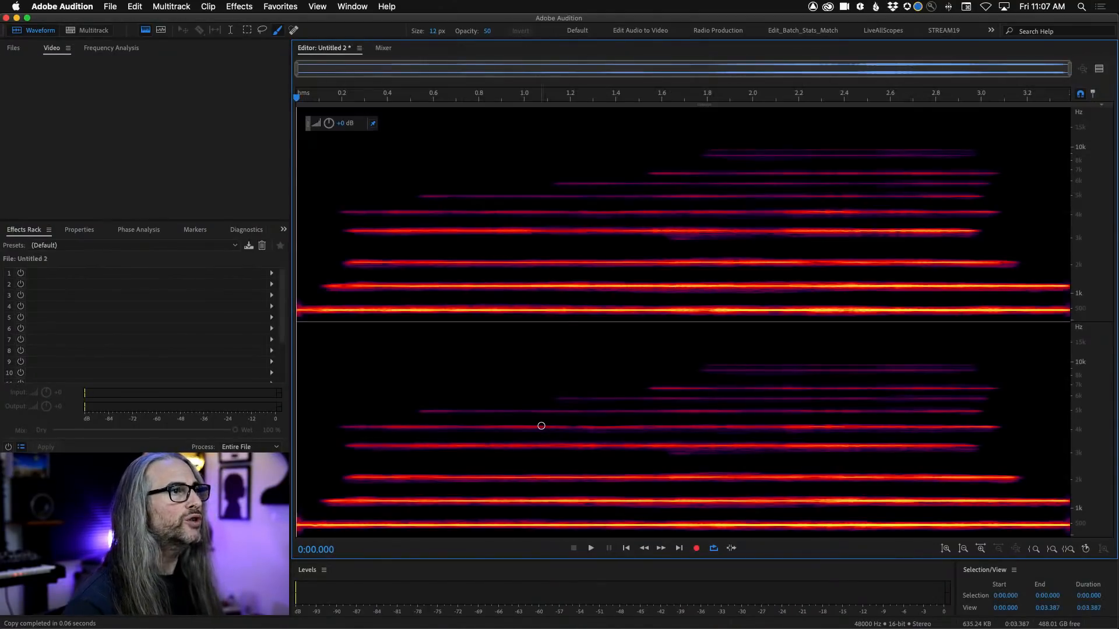
{"action": "left_click", "coordinate": [254, 4]}
{"action": "left_click", "coordinate": [254, 5]}
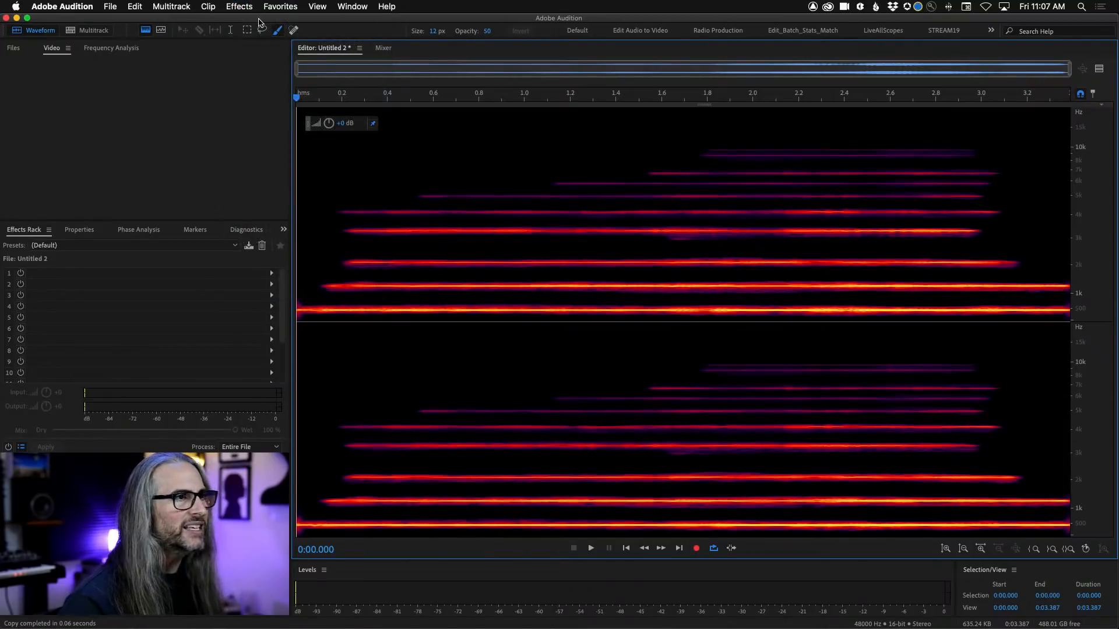
{"action": "key", "text": "space"}
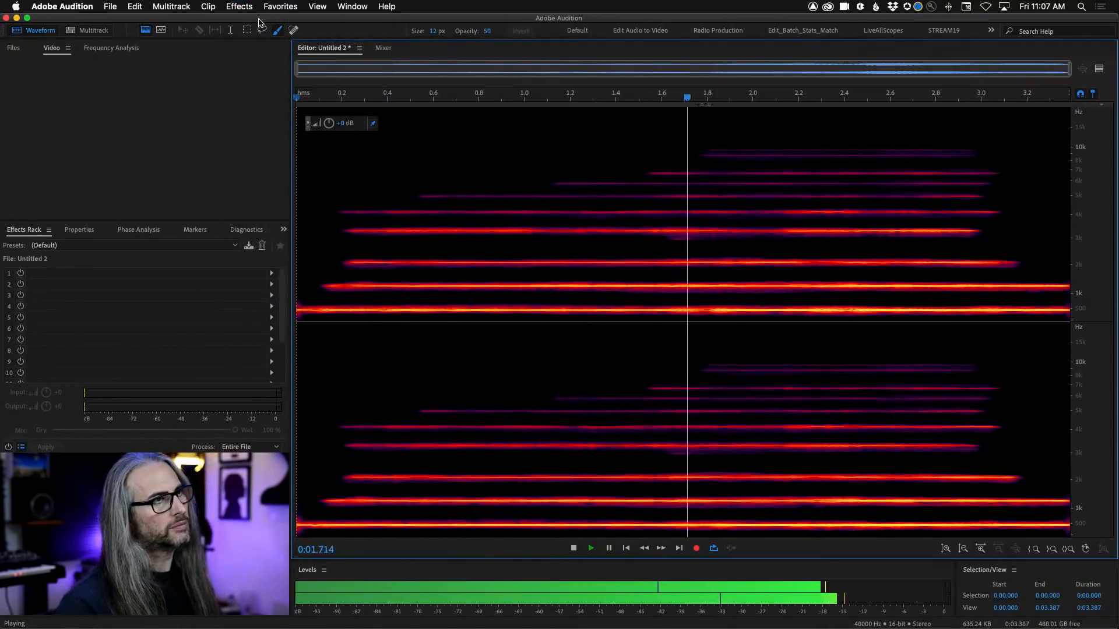
{"action": "key", "text": "space"}
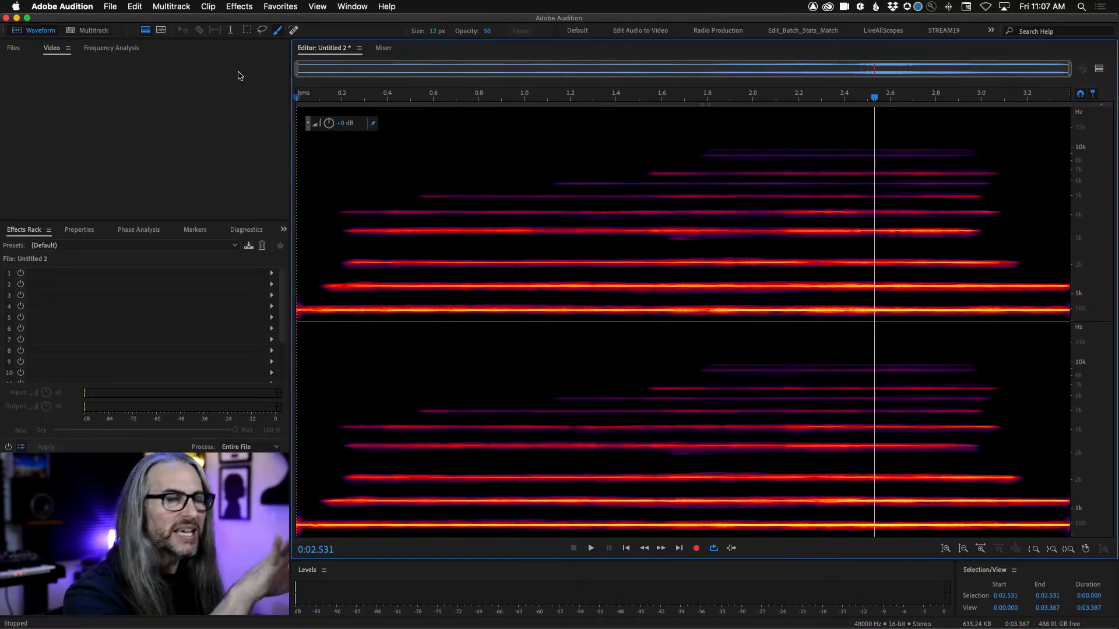
Start generating white Spatial Stereo noise, set its intensity to 15 and preview it
{"action": "left_click", "coordinate": [235, 7]}
{"action": "mouse_move", "coordinate": [326, 94]}
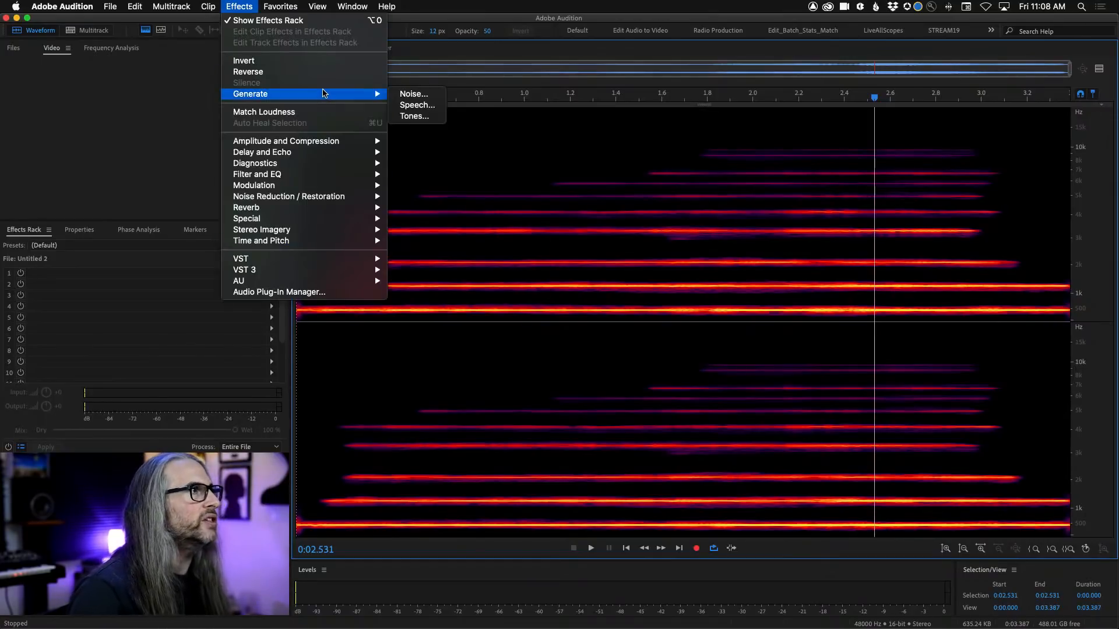
{"action": "left_click", "coordinate": [414, 95]}
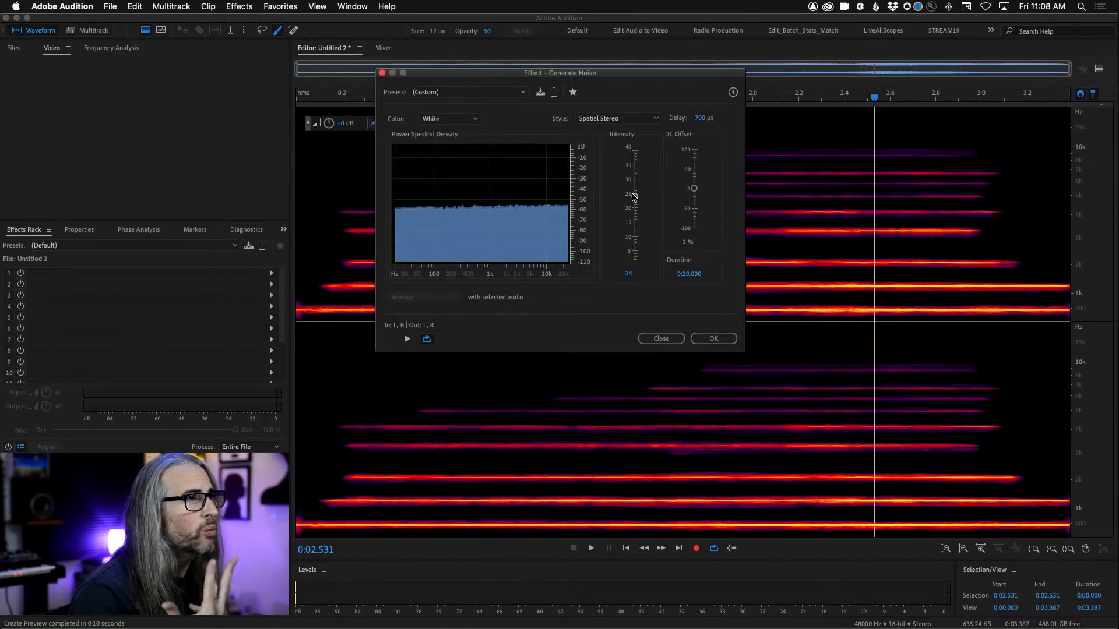
{"action": "left_click_drag", "start_coordinate": [635, 225], "coordinate": [635, 223]}
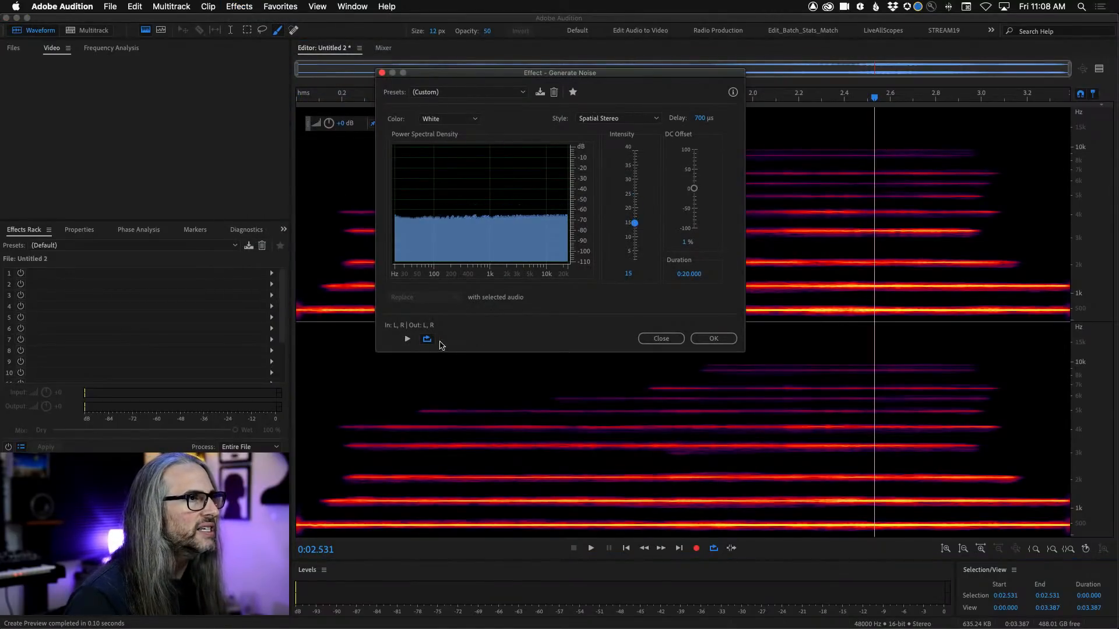
{"action": "left_click", "coordinate": [407, 339]}
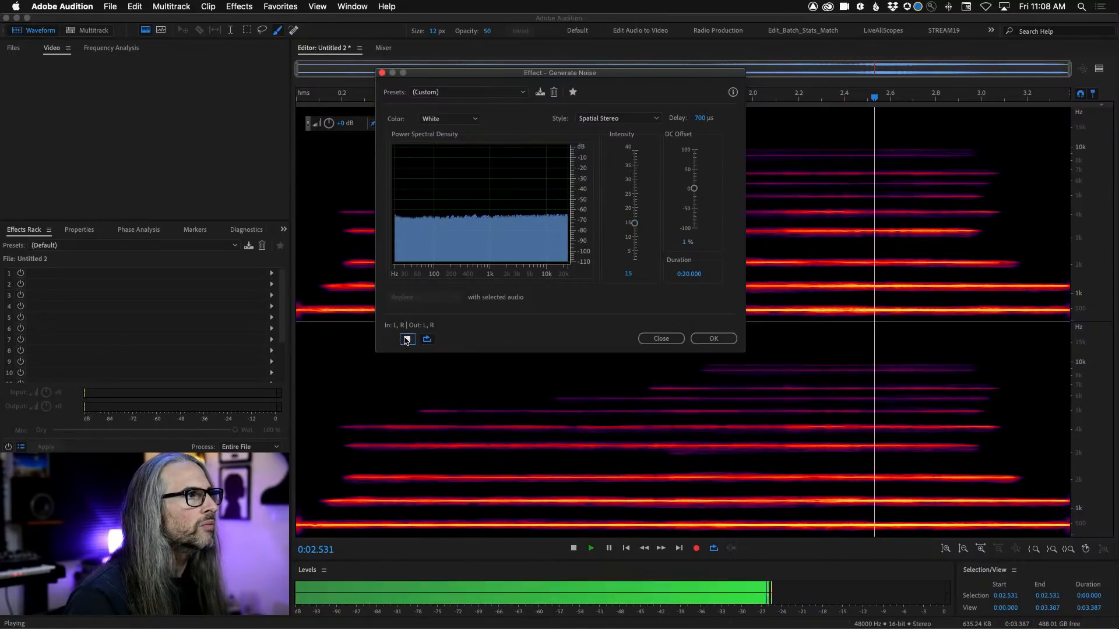
Try inserting 4 seconds of the white noise at the playhead of the copied harmonics, and undo the insertion
{"action": "left_click", "coordinate": [689, 274]}
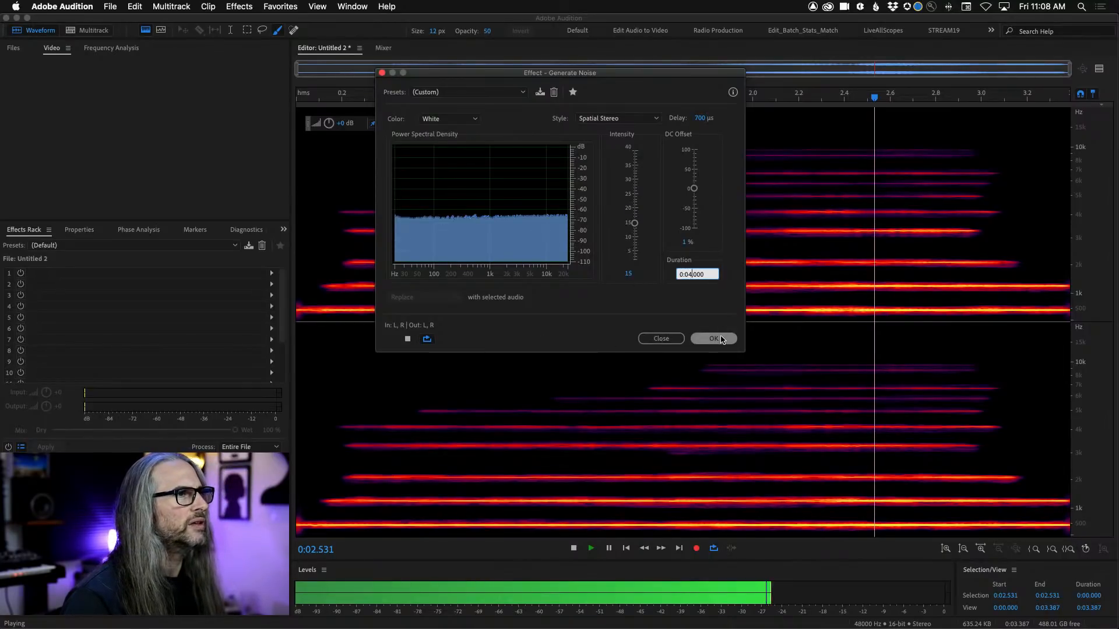
{"action": "left_click", "coordinate": [407, 340]}
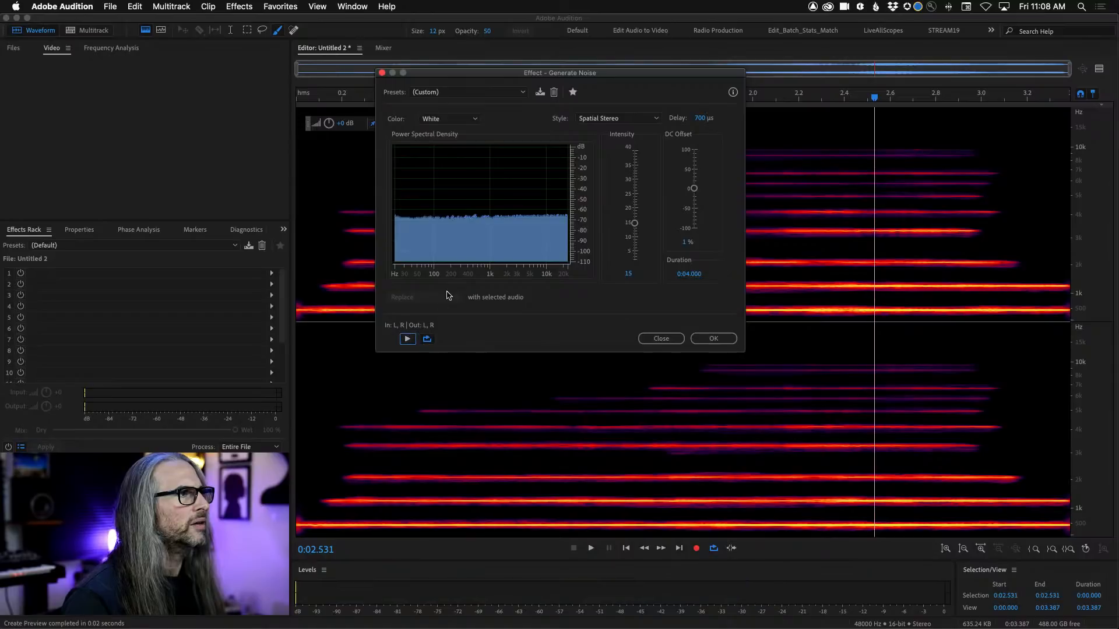
{"action": "left_click", "coordinate": [715, 339]}
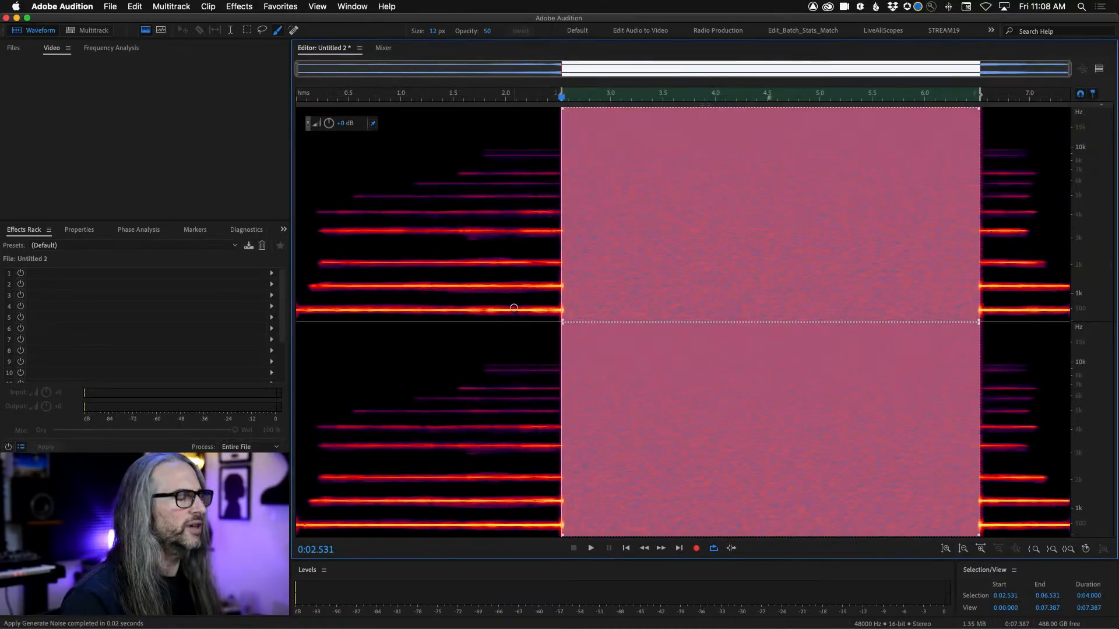
{"action": "key", "text": "super+z"}
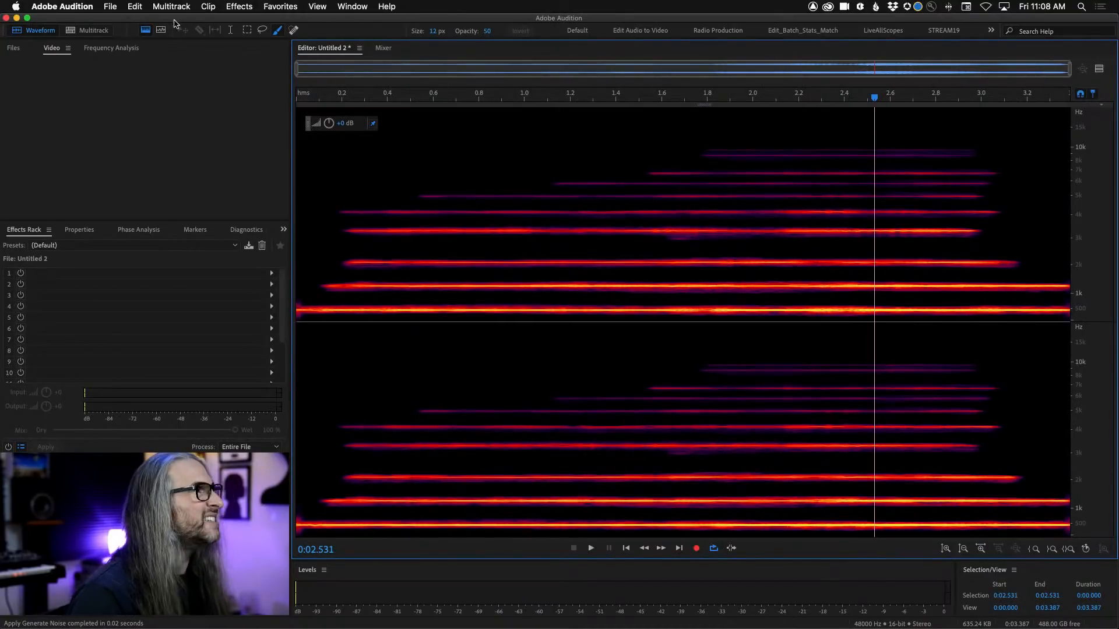
Hide the spectral display, select the whole file, mix generated white noise into it using Overlap (mix), and play the result
{"action": "left_click", "coordinate": [145, 30]}
{"action": "double_click", "coordinate": [517, 304]}
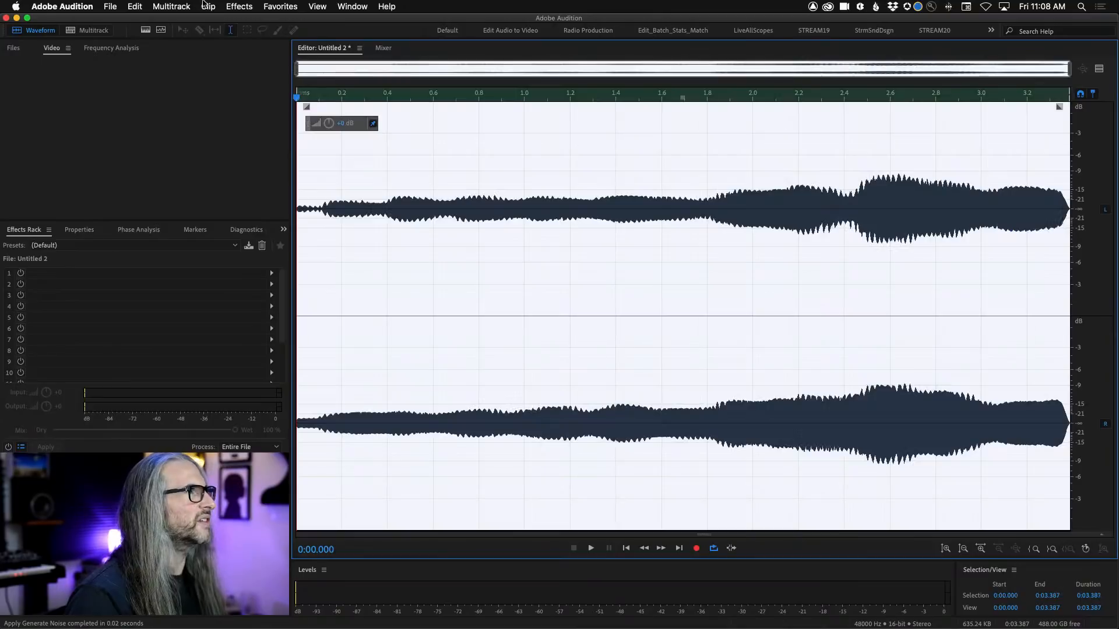
{"action": "left_click", "coordinate": [239, 6]}
{"action": "mouse_move", "coordinate": [283, 94]}
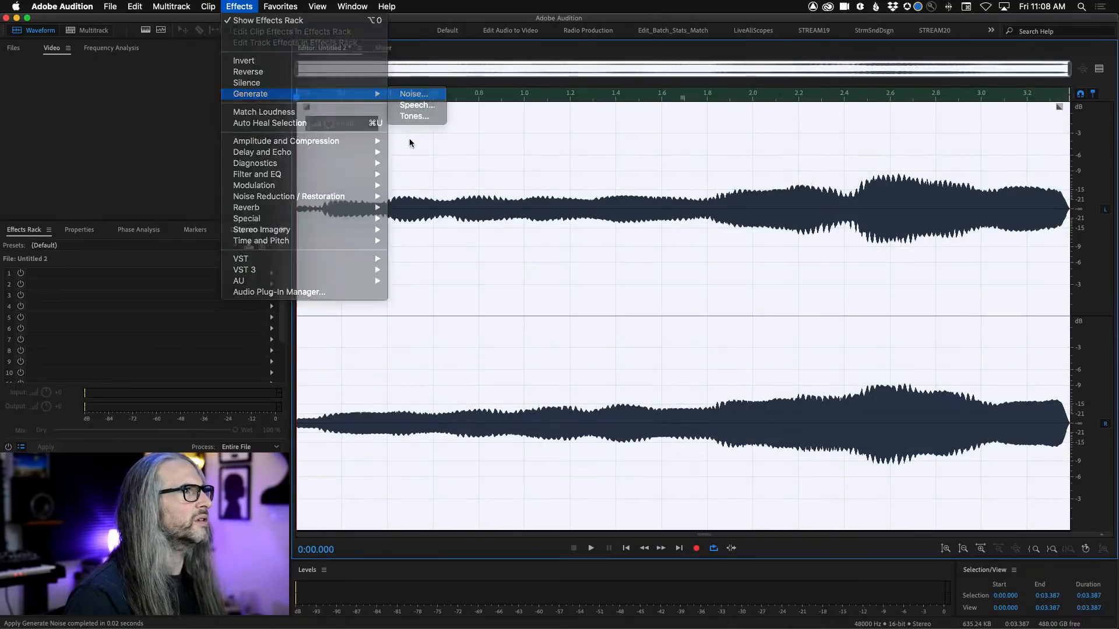
{"action": "left_click", "coordinate": [413, 94]}
{"action": "left_click", "coordinate": [448, 301]}
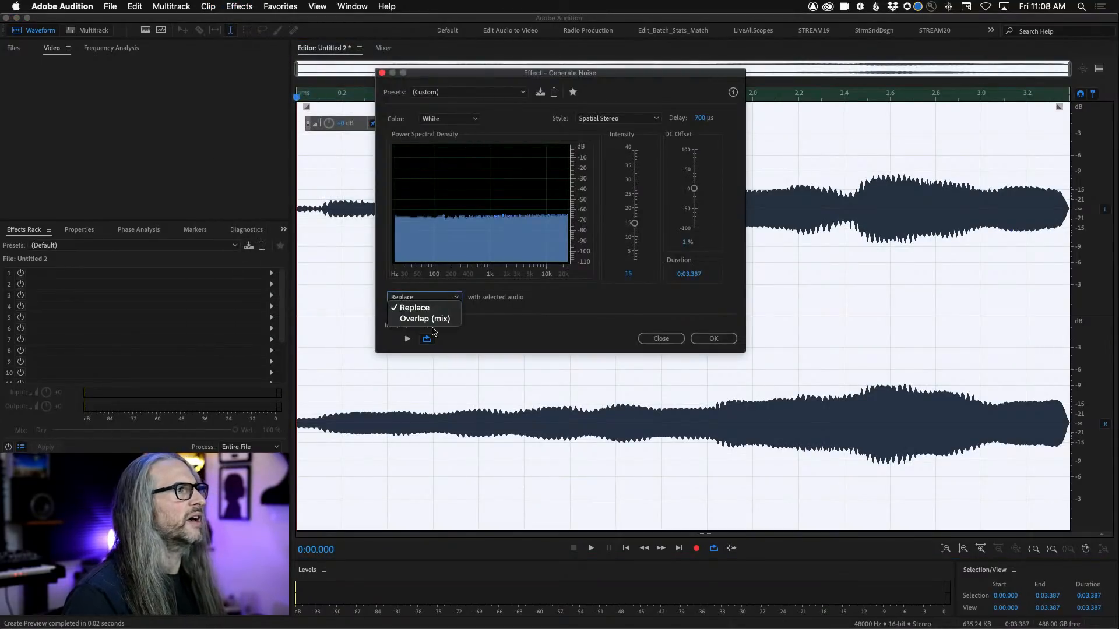
{"action": "left_click", "coordinate": [432, 321]}
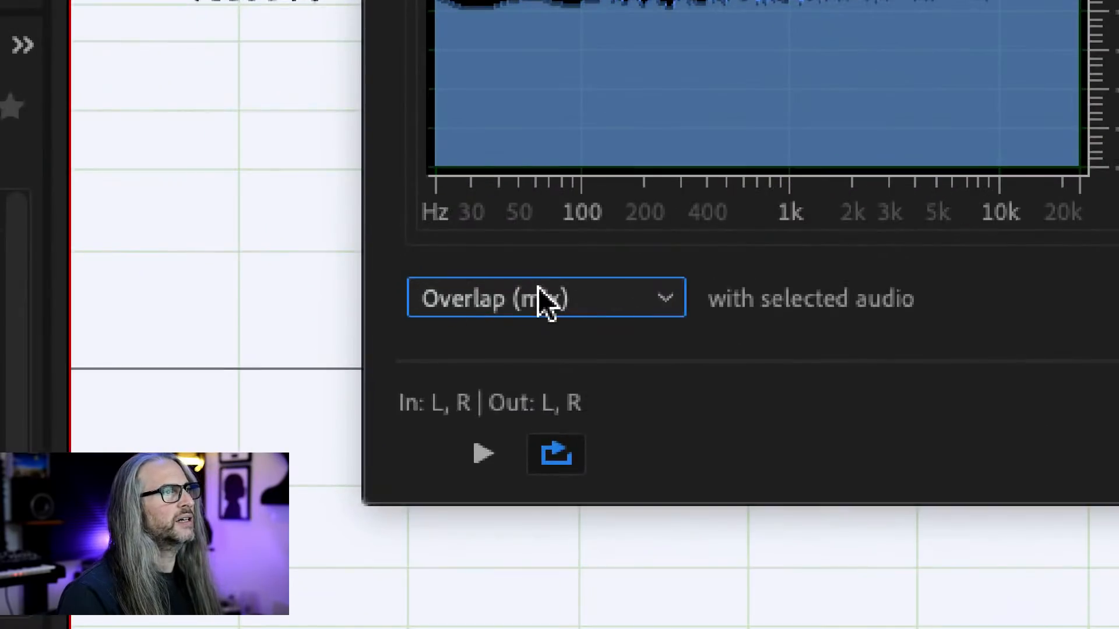
{"action": "left_click", "coordinate": [422, 298]}
{"action": "left_click", "coordinate": [567, 380]}
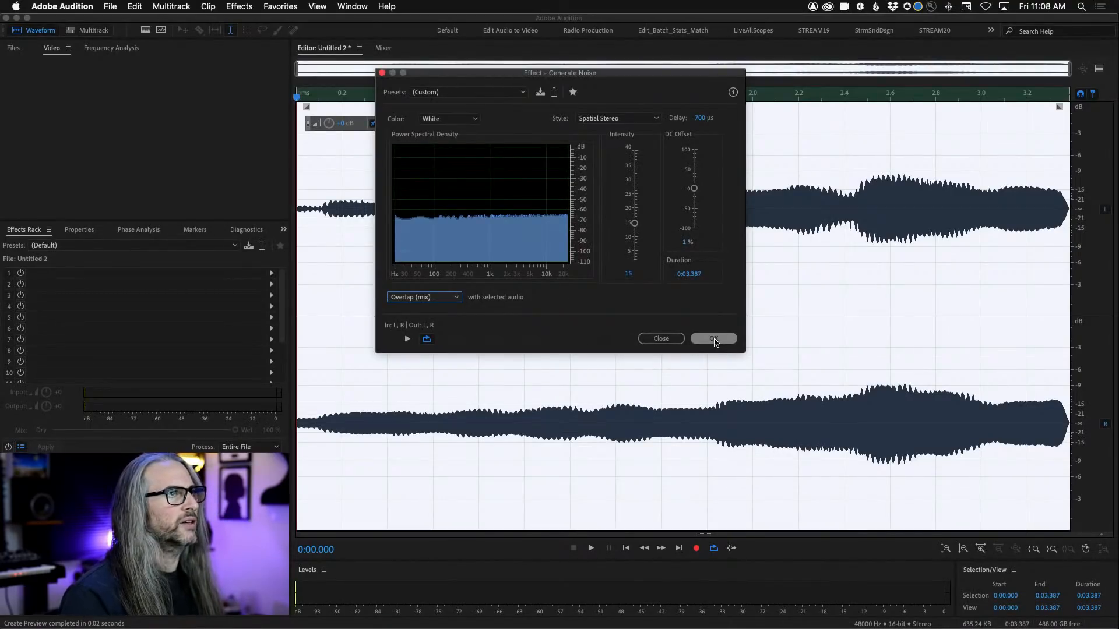
{"action": "left_click", "coordinate": [714, 340]}
{"action": "key", "text": "space"}
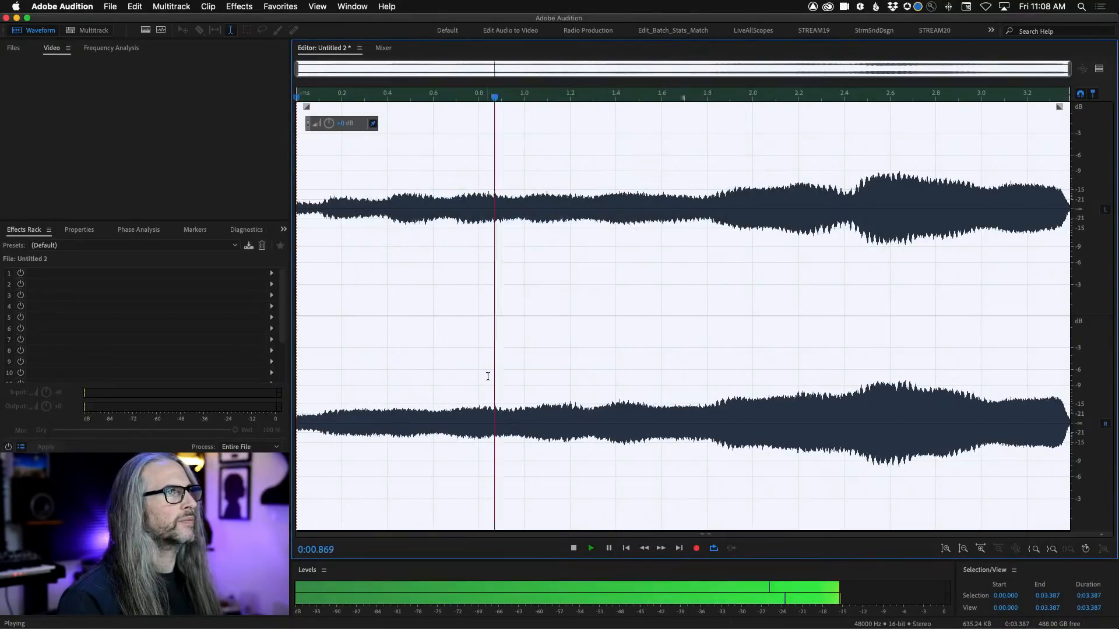
Try Analog Delay on the whole file, previewing it with Feedback at 155%, Dry Out at 73% and Wet Out at 34%
{"action": "left_click", "coordinate": [239, 5]}
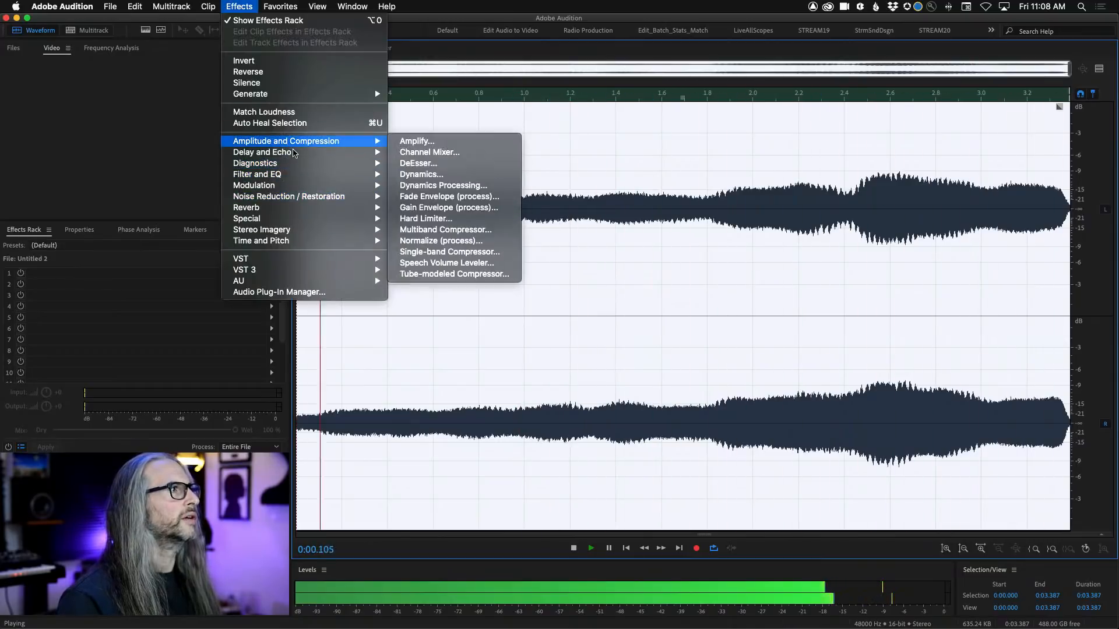
{"action": "mouse_move", "coordinate": [373, 152]}
{"action": "left_click", "coordinate": [432, 153]}
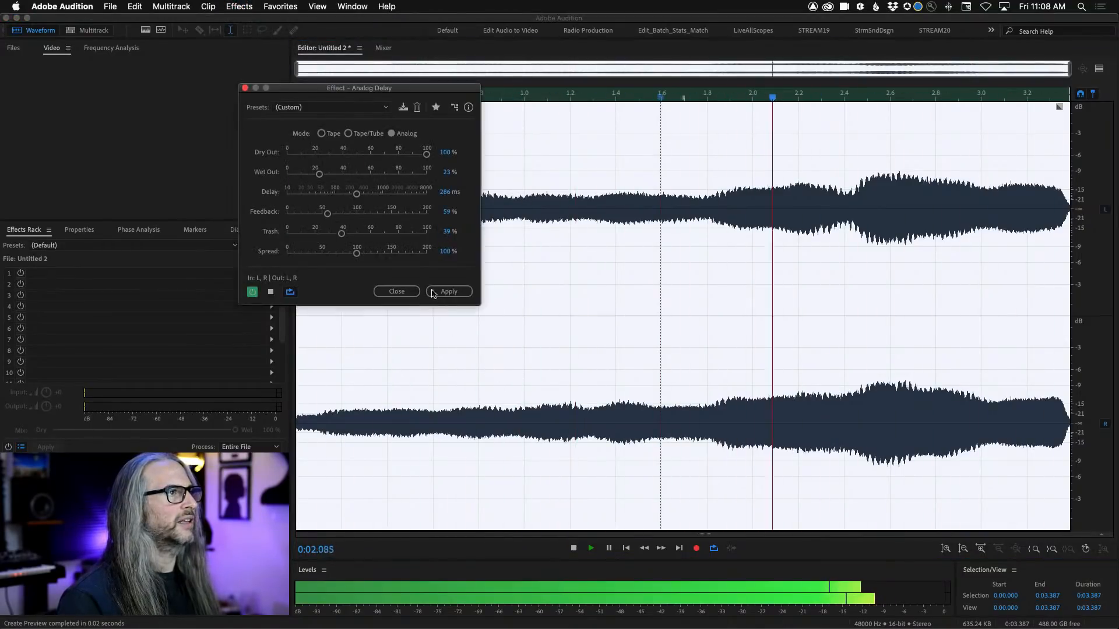
{"action": "left_click_drag", "start_coordinate": [327, 213], "coordinate": [395, 215]}
{"action": "left_click_drag", "start_coordinate": [319, 173], "coordinate": [310, 174]}
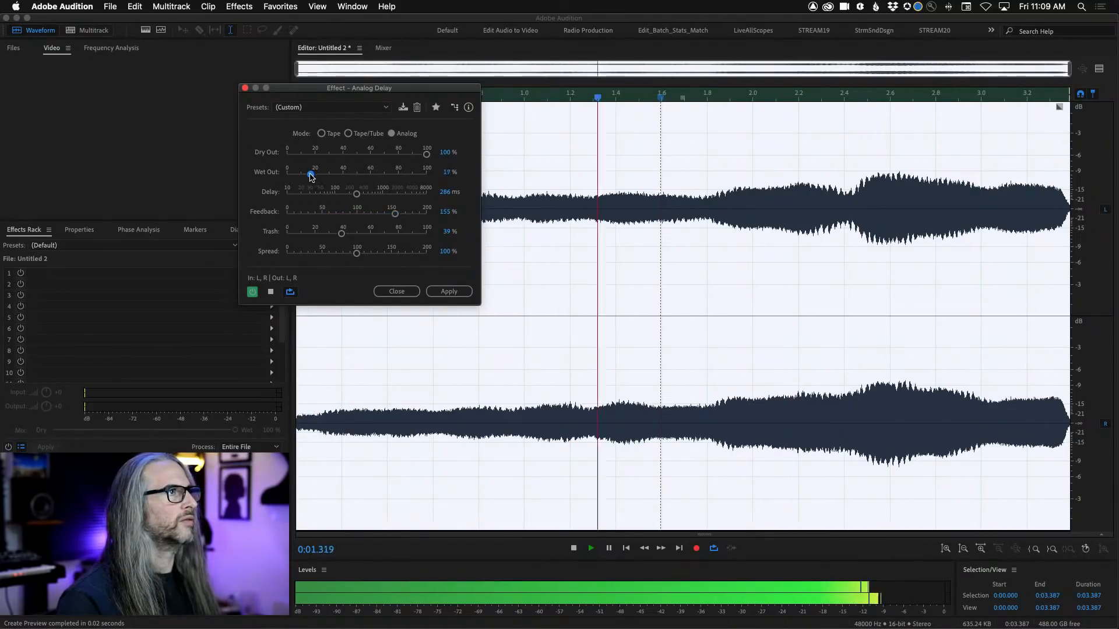
{"action": "left_click_drag", "start_coordinate": [426, 154], "coordinate": [390, 156]}
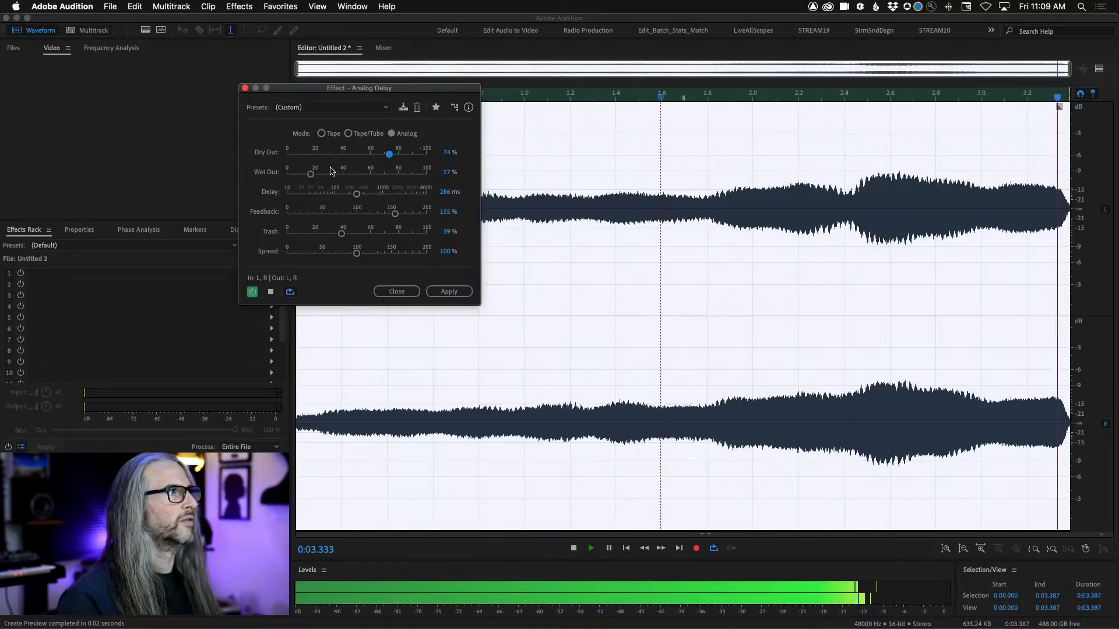
{"action": "left_click_drag", "start_coordinate": [311, 175], "coordinate": [334, 177]}
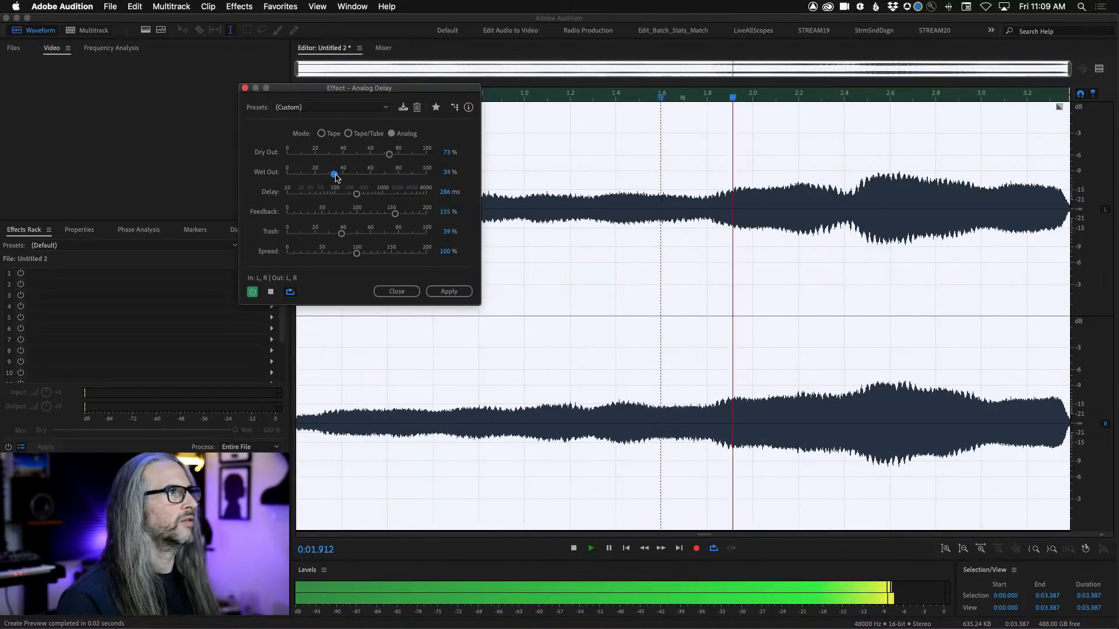
Preview the delay at 629 ms with Feedback 163%, Trash 78%, Spread 79% and Wet Out 29%, and close it without applying
{"action": "mouse_move", "coordinate": [342, 236]}
{"action": "left_mouse_down"}
{"action": "mouse_move", "coordinate": [396, 233]}
{"action": "mouse_move", "coordinate": [342, 255]}
{"action": "left_mouse_up"}
{"action": "left_click_drag", "start_coordinate": [395, 215], "coordinate": [327, 175]}
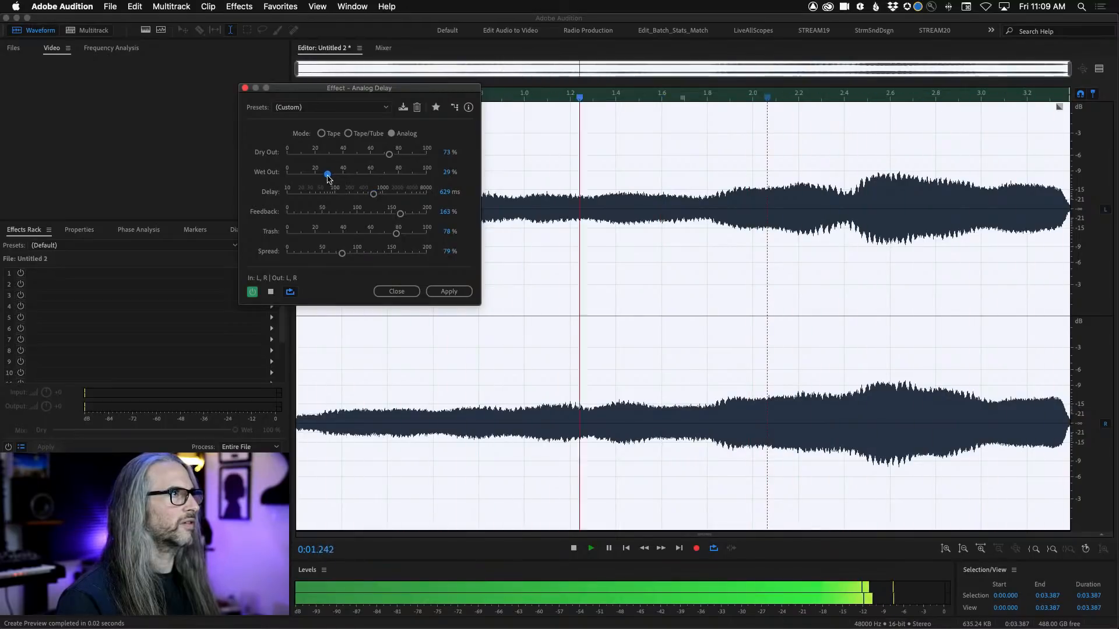
{"action": "left_click", "coordinate": [272, 291]}
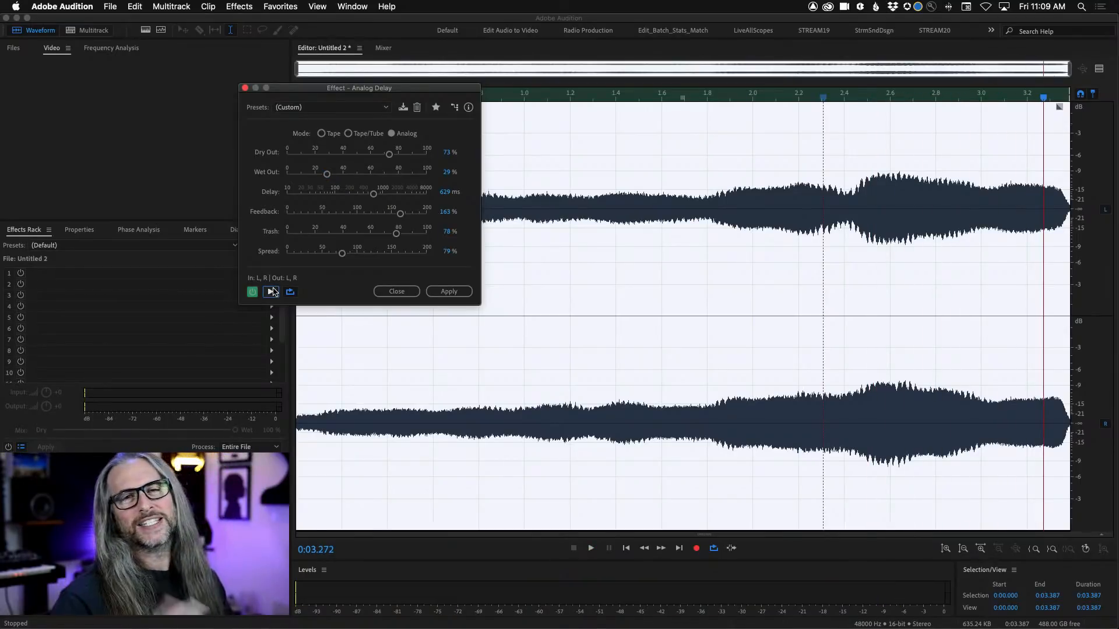
{"action": "left_click", "coordinate": [411, 292]}
{"action": "left_click", "coordinate": [766, 338]}
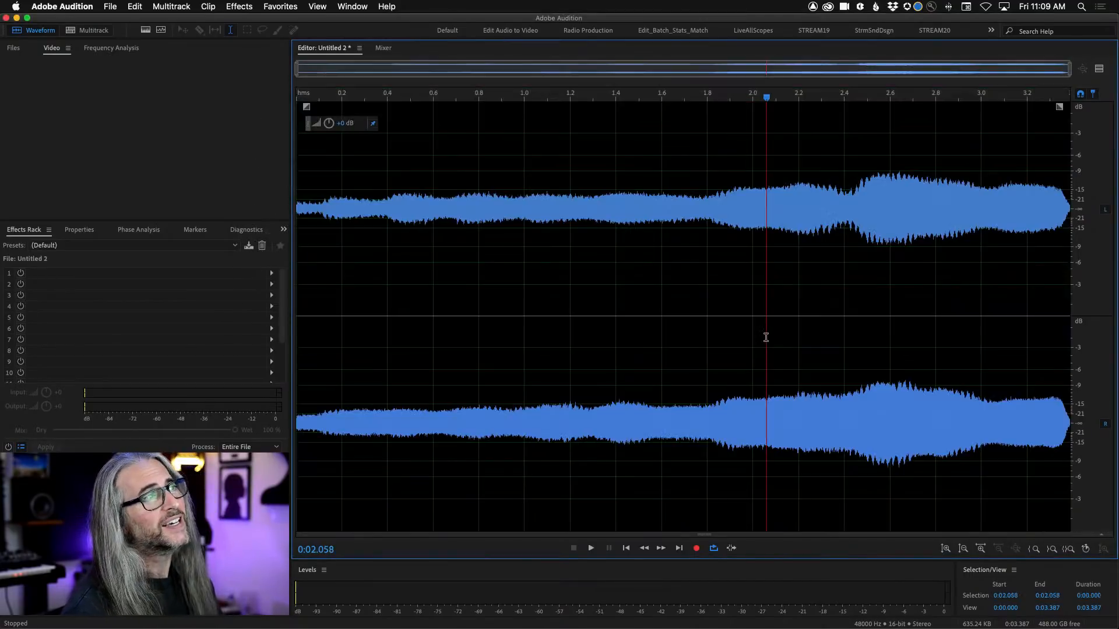
Return to the boxing scene multitrack session and enlarge the FOLEY1 track's height
{"action": "left_click", "coordinate": [82, 32]}
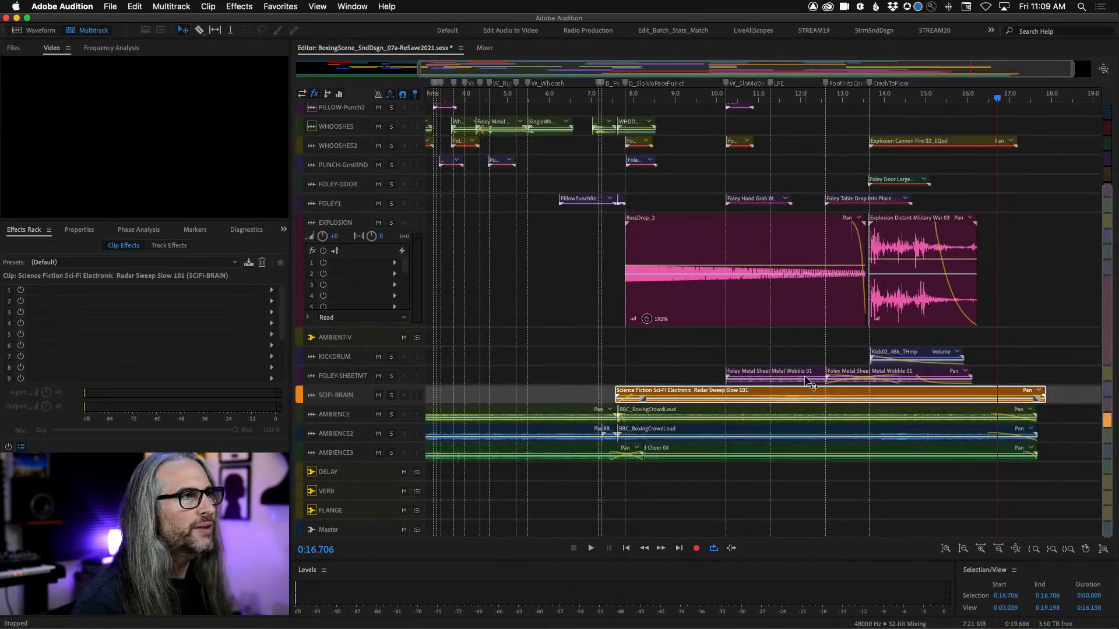
{"action": "left_click_drag", "start_coordinate": [1105, 274], "coordinate": [1107, 143]}
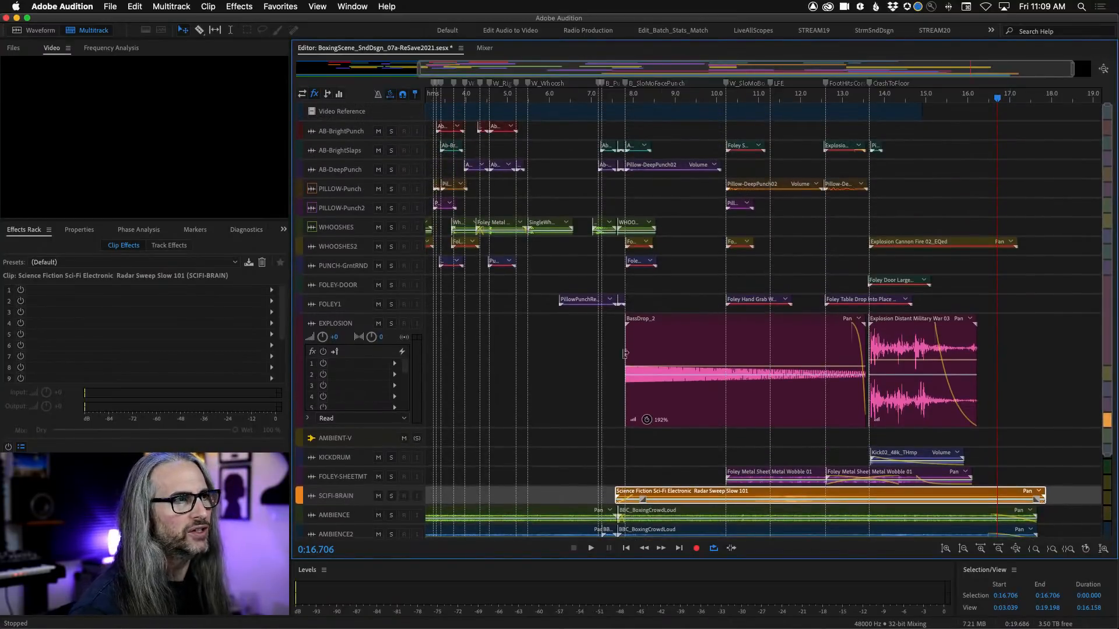
{"action": "left_click_drag", "start_coordinate": [413, 313], "coordinate": [418, 475]}
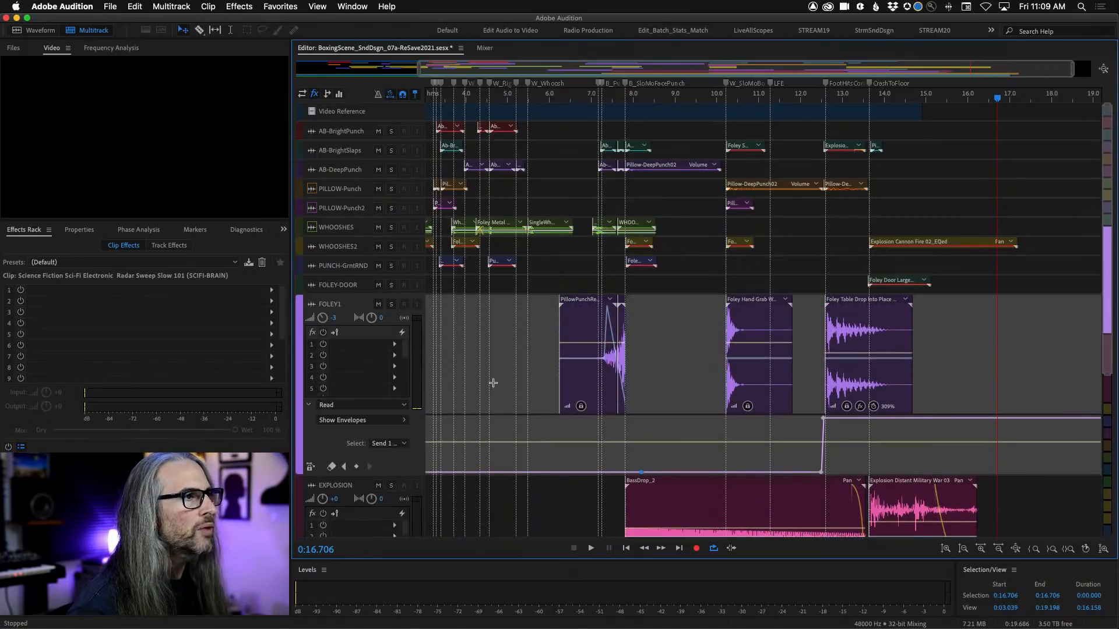
Solo the FOLEY1 track and play it from the start of the Foley Table Drop clip, at about 12.6 seconds
{"action": "left_click", "coordinate": [827, 98]}
{"action": "left_click", "coordinate": [391, 304]}
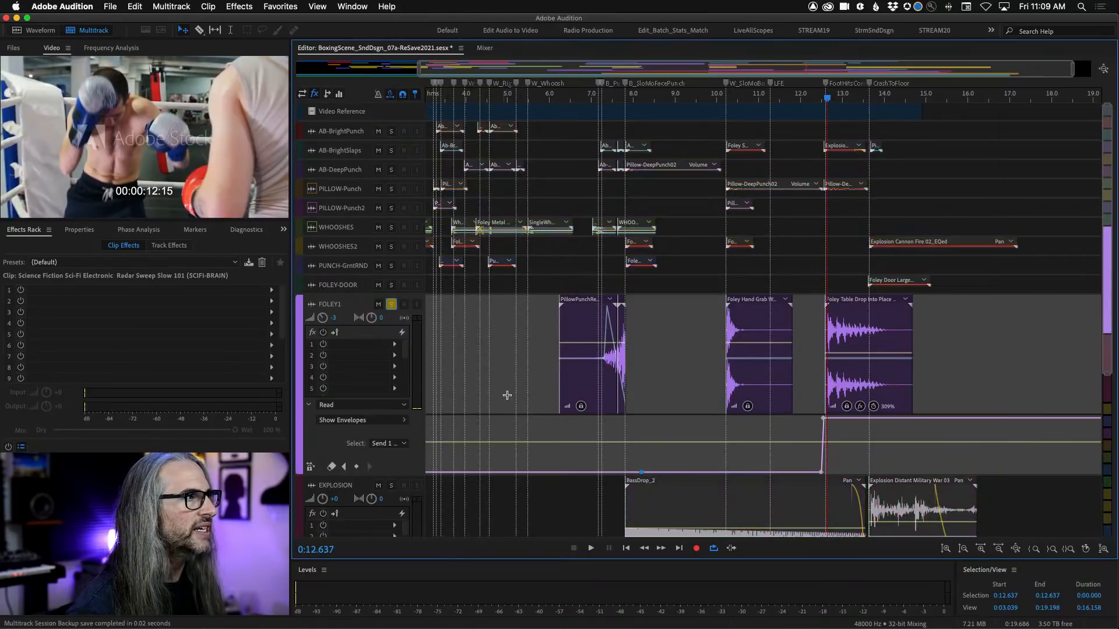
{"action": "key", "text": "space"}
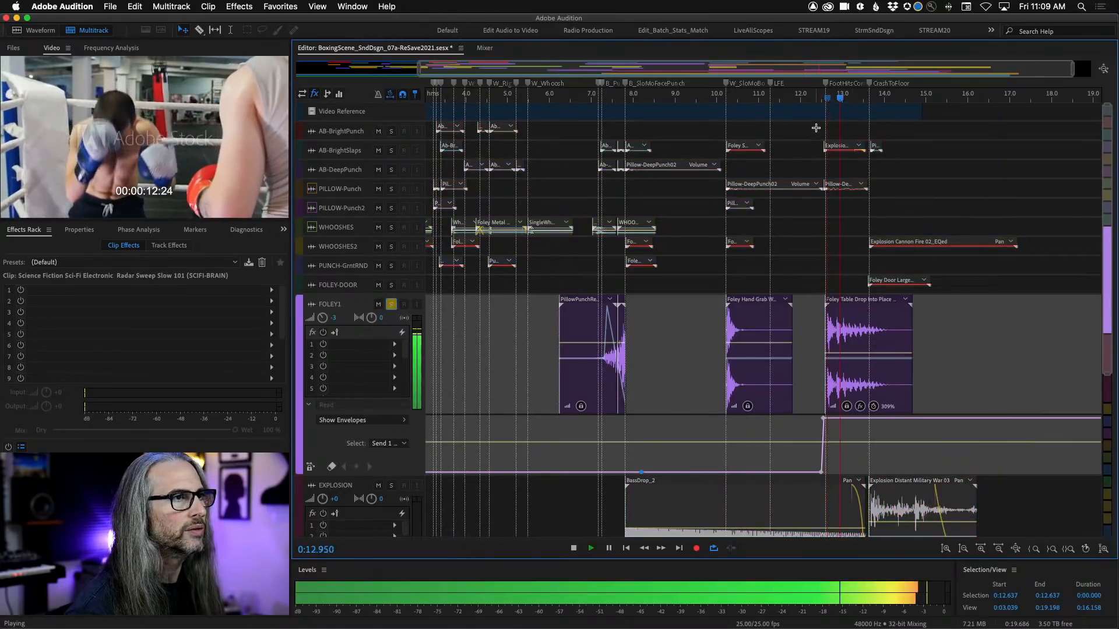
{"action": "left_click", "coordinate": [824, 98]}
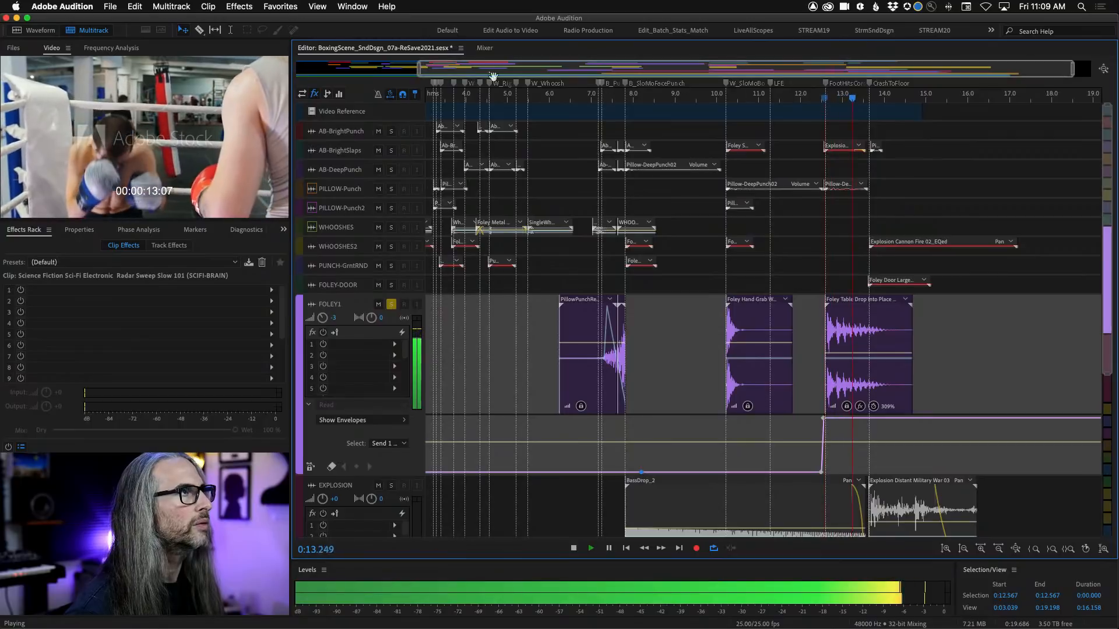
{"action": "key", "text": "space"}
Mute the AMBIENT-V bus in the mixer and replay the Foley Table Drop clip from its start
{"action": "left_click", "coordinate": [485, 49]}
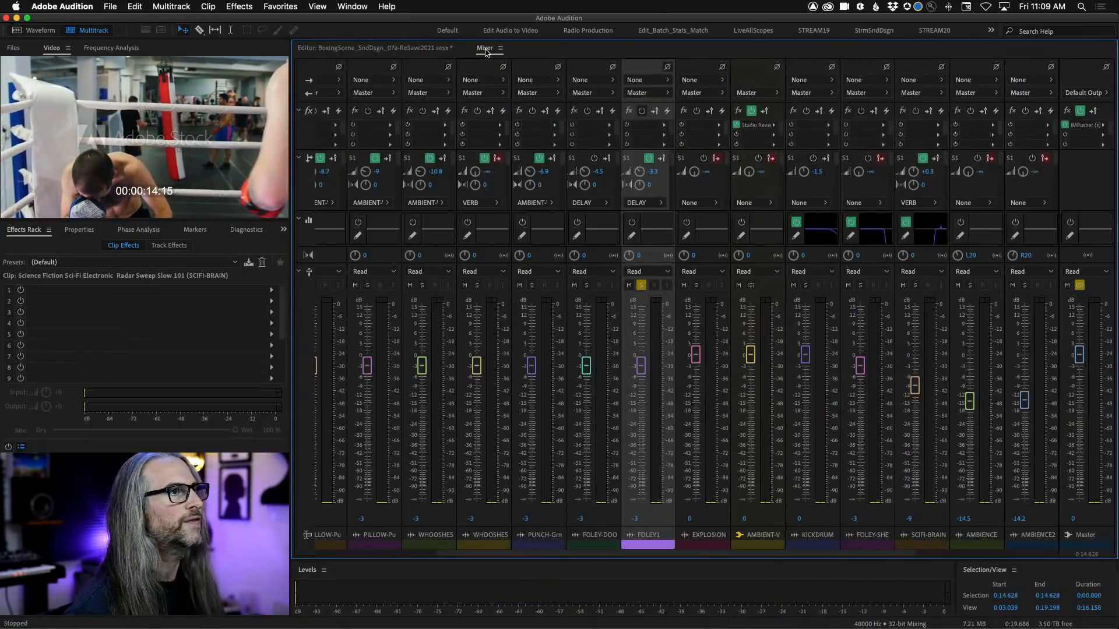
{"action": "left_click", "coordinate": [738, 285]}
{"action": "left_click", "coordinate": [408, 49]}
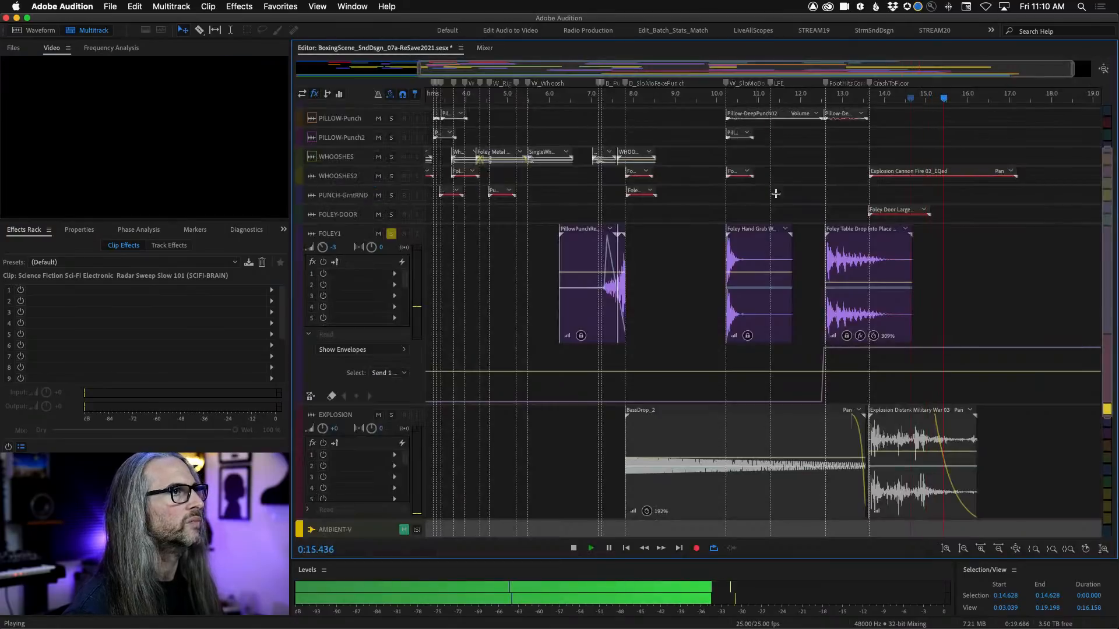
{"action": "key", "text": "space"}
{"action": "left_click", "coordinate": [830, 102]}
{"action": "key", "text": "space"}
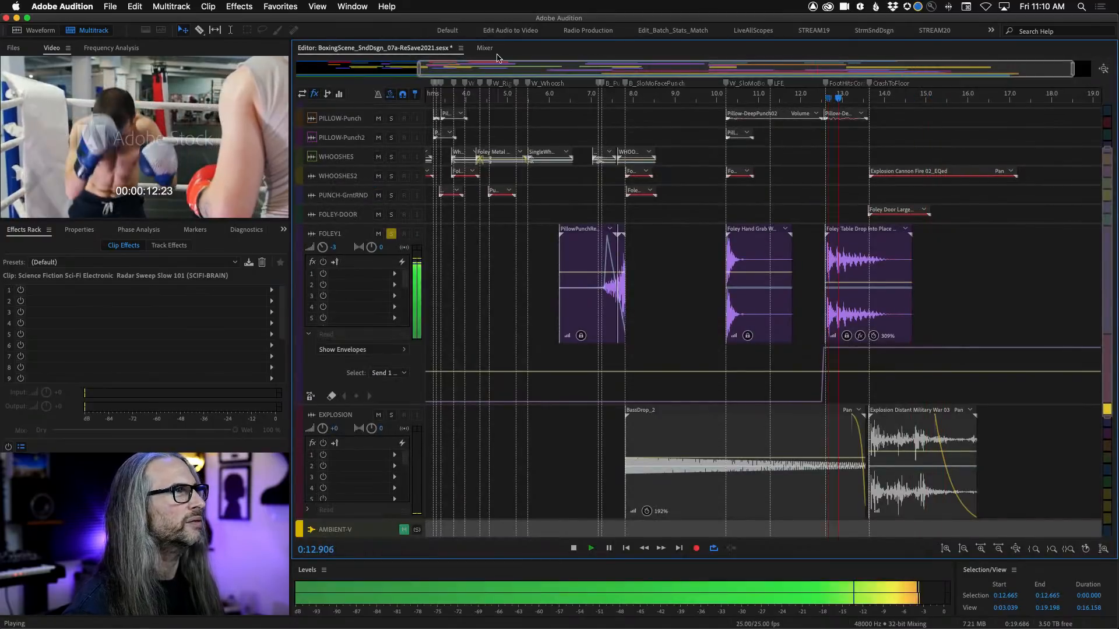
Mute the VERB and FLANGE buses in the mixer and replay the Foley Table Drop clip
{"action": "left_click", "coordinate": [485, 49]}
{"action": "key", "text": "space"}
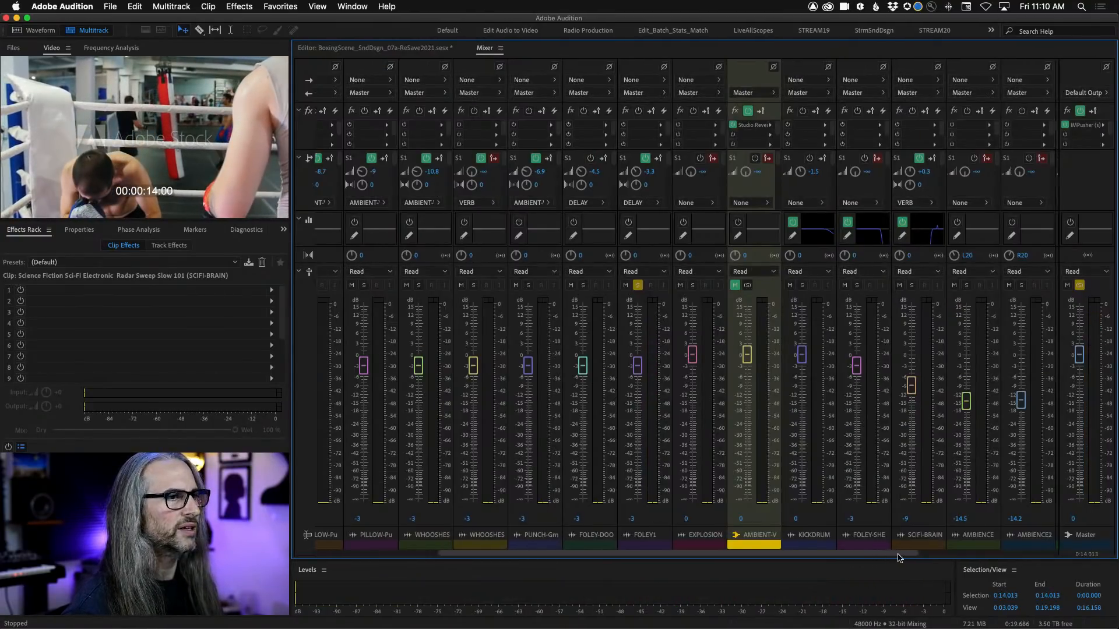
{"action": "scroll", "coordinate": [896, 558], "scroll_direction": "right", "scroll_amount": 5}
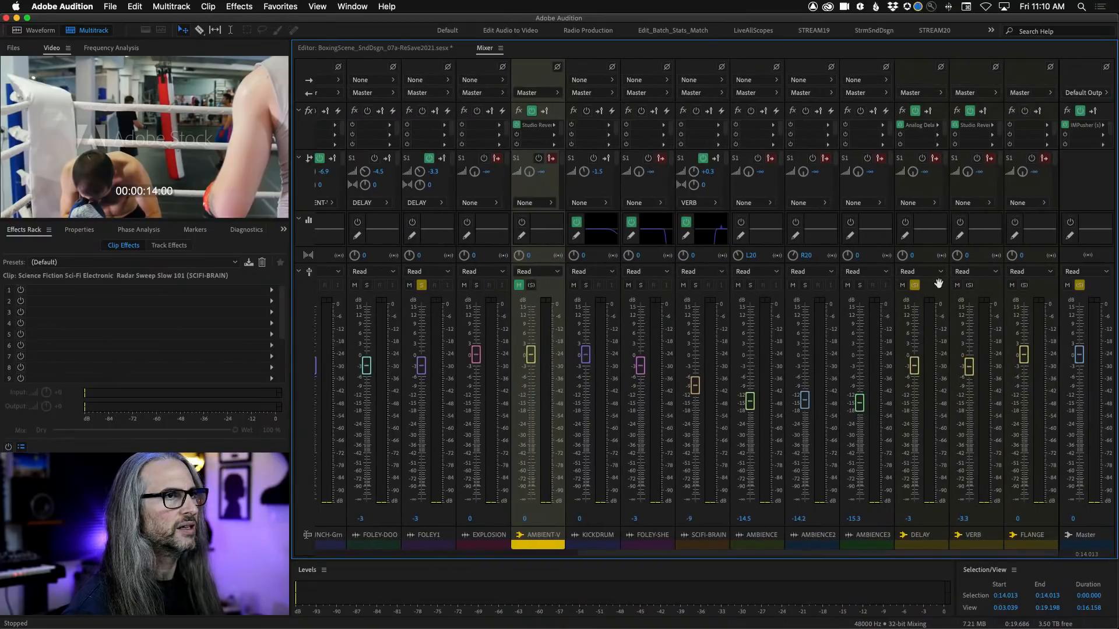
{"action": "left_click", "coordinate": [958, 286]}
{"action": "left_click", "coordinate": [1013, 286]}
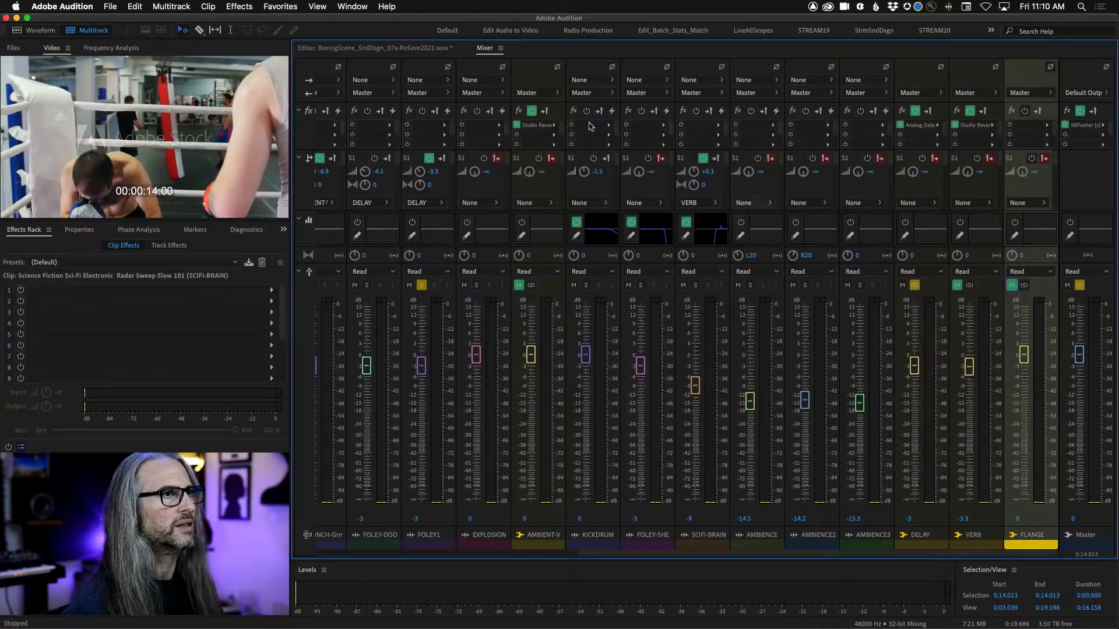
{"action": "left_click", "coordinate": [385, 49]}
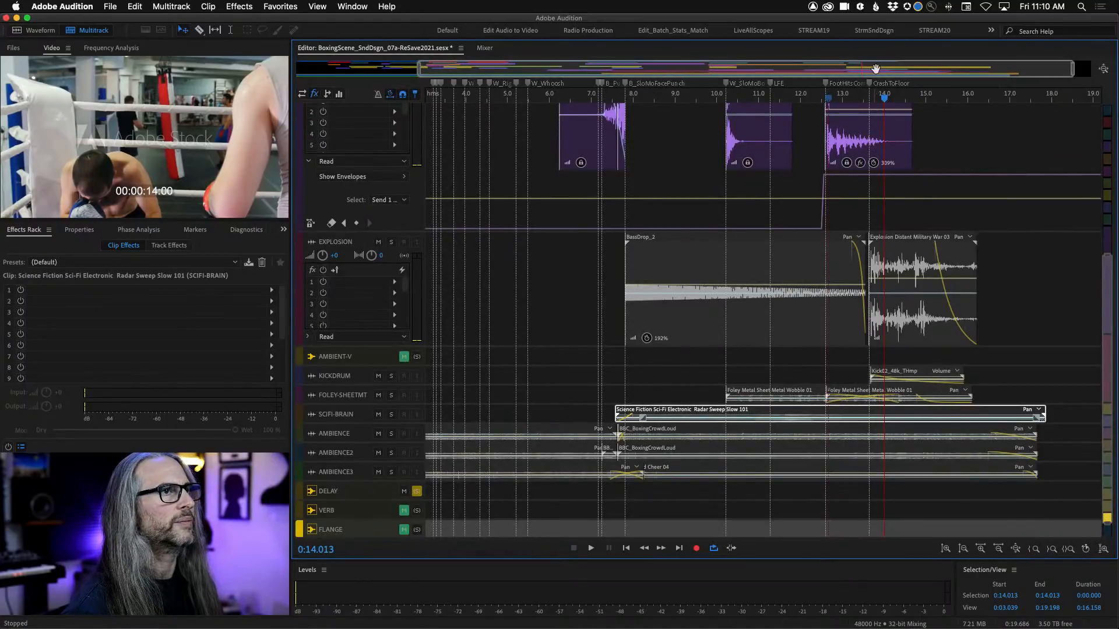
{"action": "left_click_drag", "start_coordinate": [1107, 268], "coordinate": [1107, 193]}
{"action": "left_click", "coordinate": [827, 103]}
{"action": "key", "text": "space"}
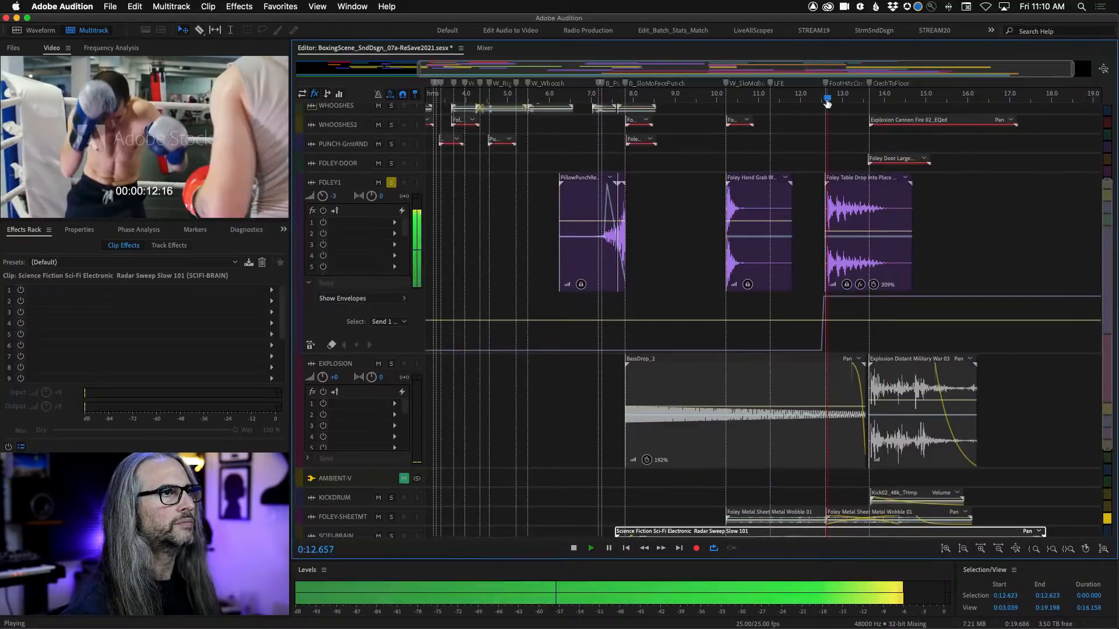
{"action": "key", "text": "space"}
Open the Foley Table Drop clip's source file in the waveform editor and play the unstretched sound from the beginning
{"action": "double_click", "coordinate": [847, 219]}
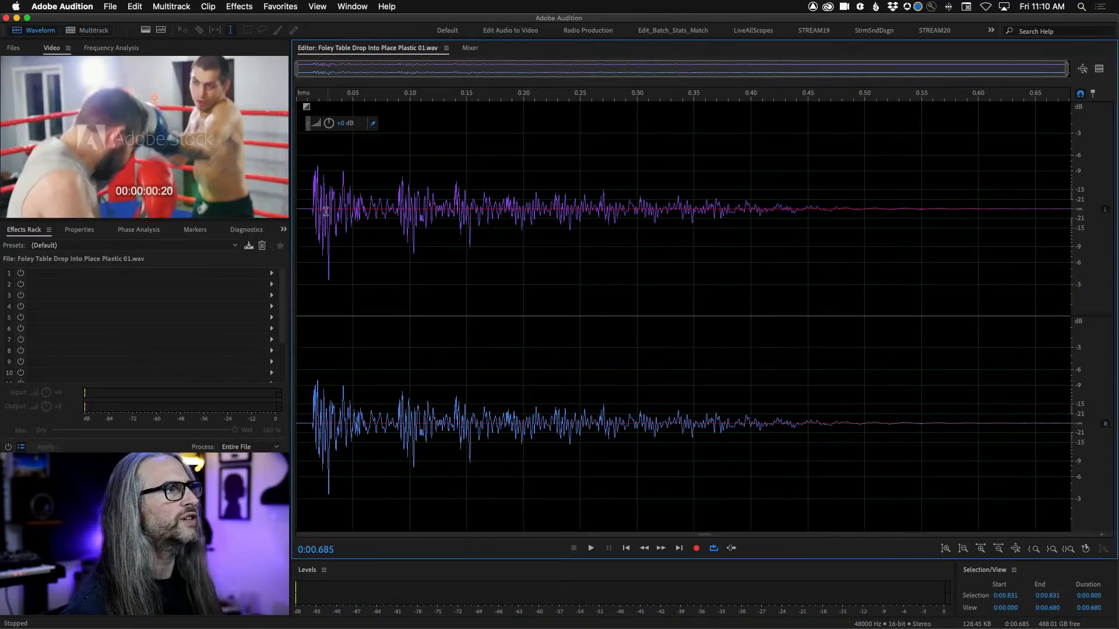
{"action": "left_click", "coordinate": [310, 199]}
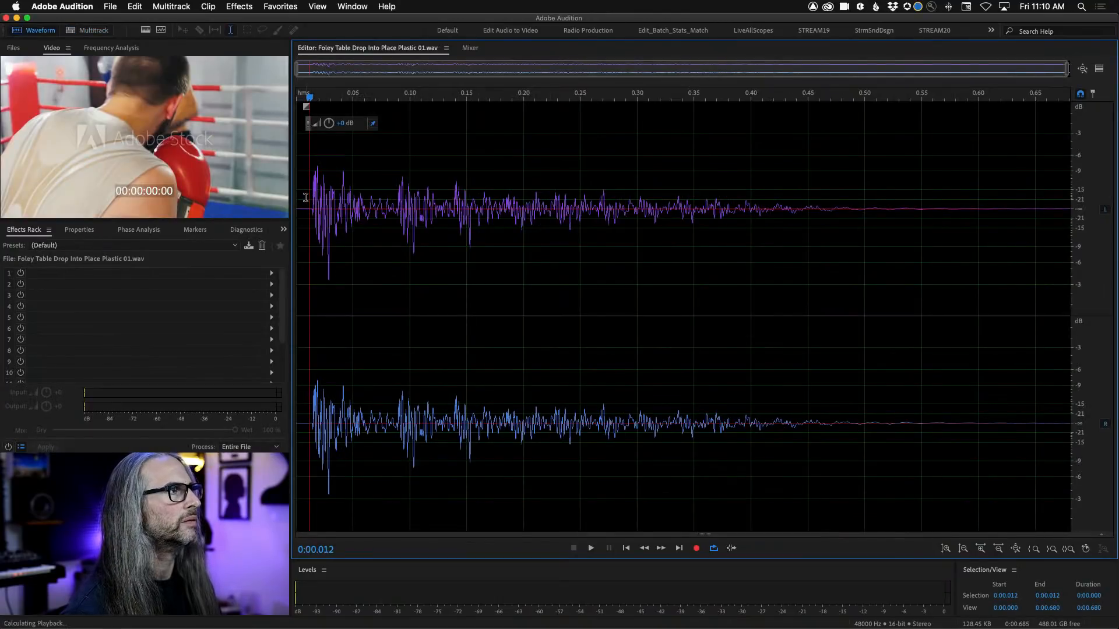
{"action": "left_click", "coordinate": [306, 198]}
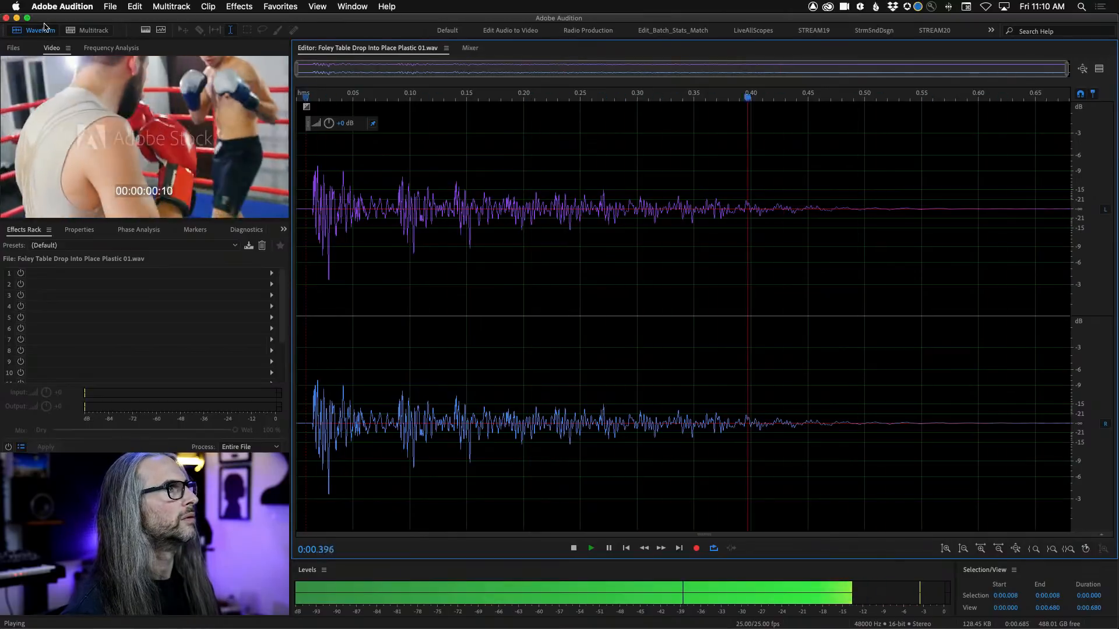
Return to the multitrack session and toggle global clip stretching off and on again
{"action": "left_click", "coordinate": [73, 31]}
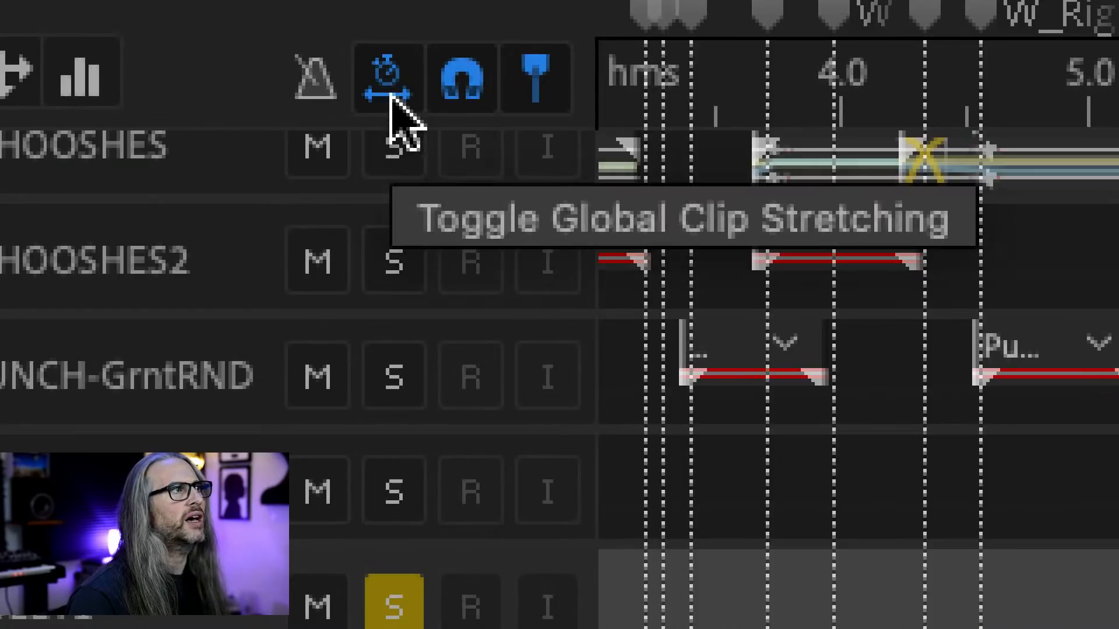
{"action": "left_click", "coordinate": [387, 84]}
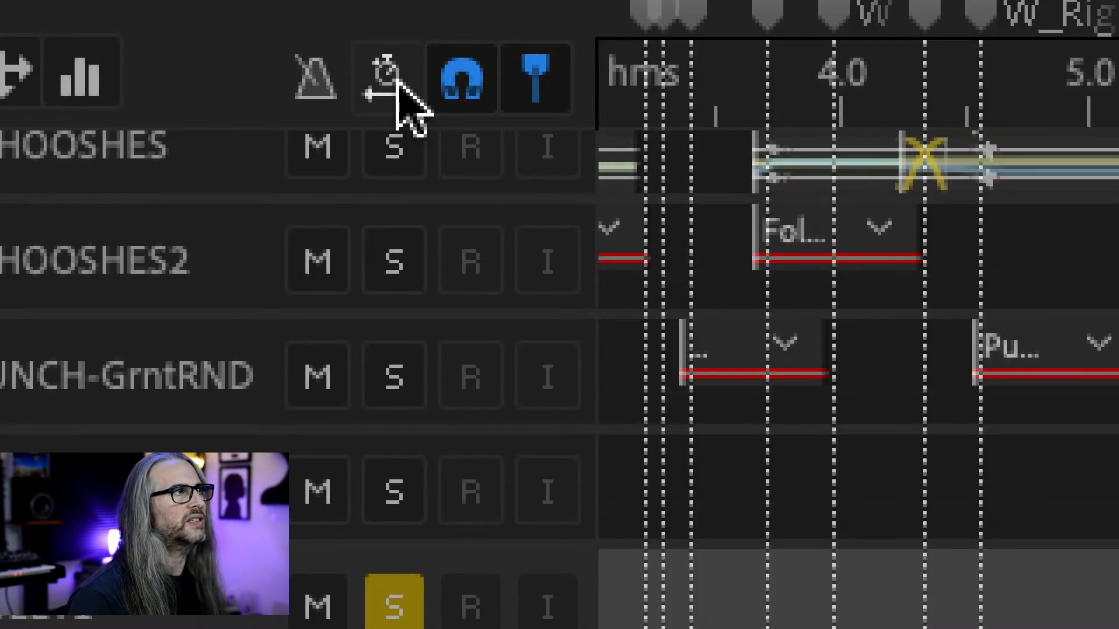
{"action": "left_click", "coordinate": [397, 82]}
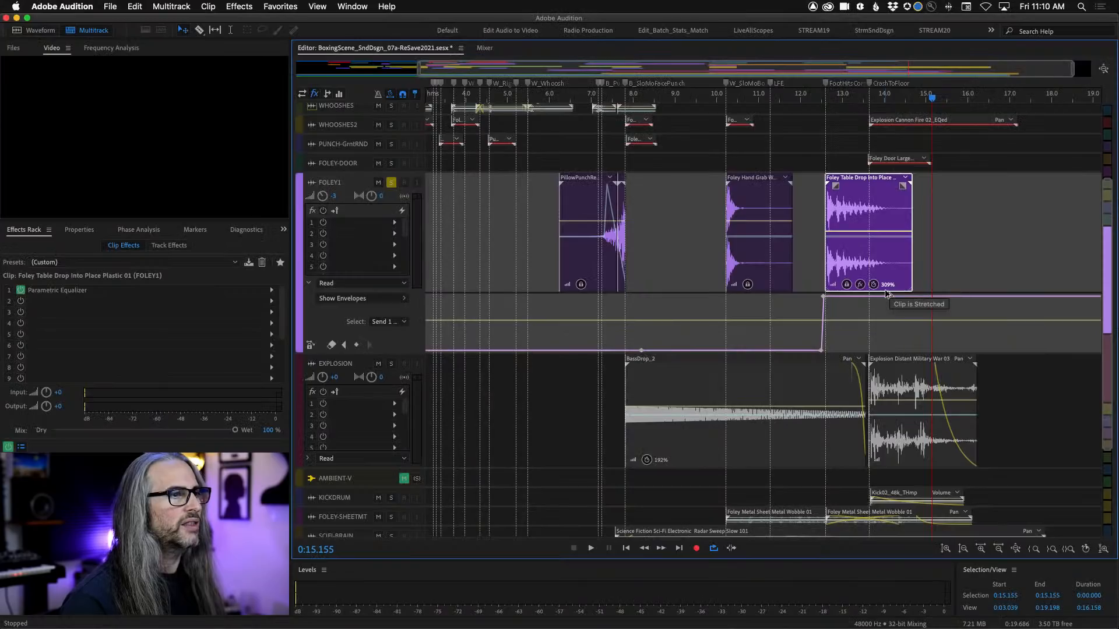
Stretch the Foley Table Drop clip on FOLEY1 to 775% and play it from its start
{"action": "left_click_drag", "start_coordinate": [919, 190], "coordinate": [1046, 190]}
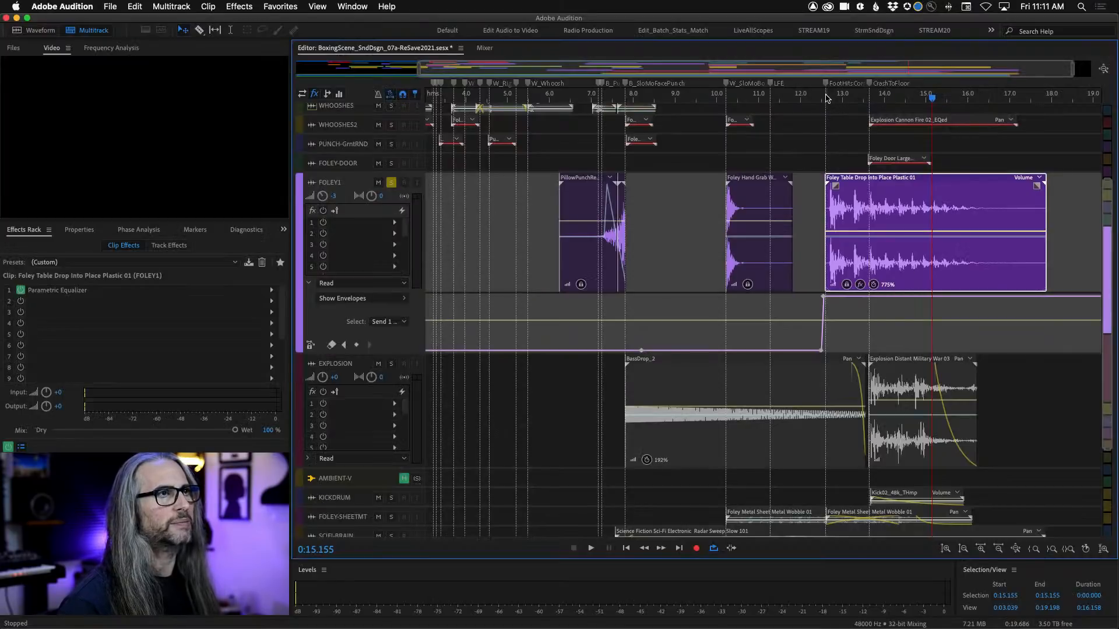
{"action": "left_click", "coordinate": [827, 98]}
{"action": "key", "text": "space"}
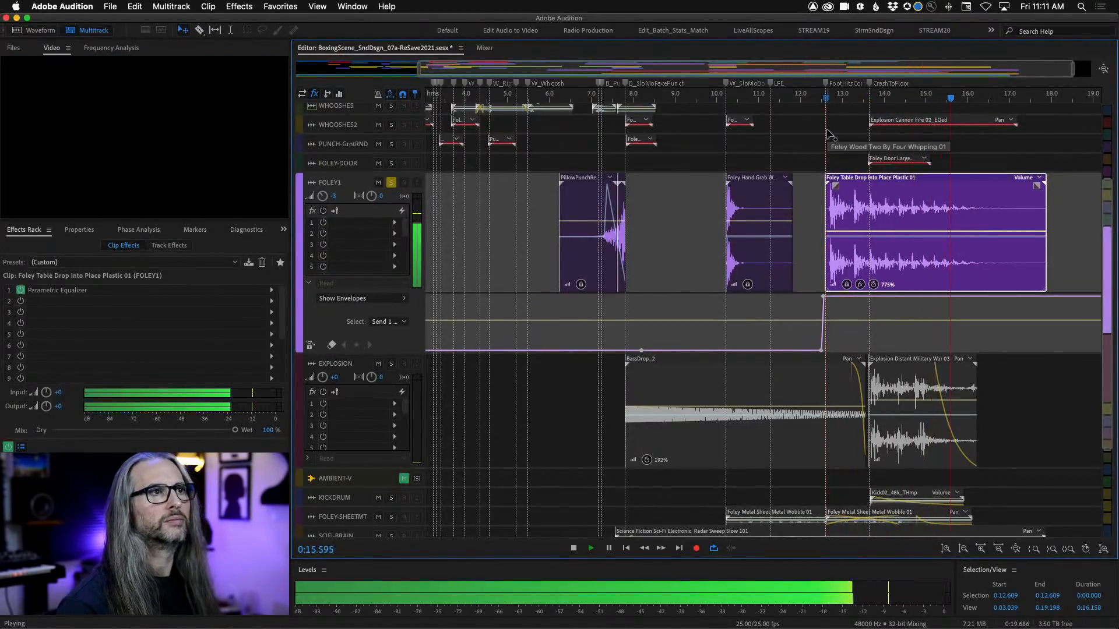
{"action": "key", "text": "space"}
Shorten the Foley Table Drop clip's stretch to about 158%, ending it at the CrashToFloor marker, and play it repeatedly
{"action": "left_click_drag", "start_coordinate": [1037, 186], "coordinate": [870, 189]}
{"action": "left_click", "coordinate": [826, 99]}
{"action": "key", "text": "space"}
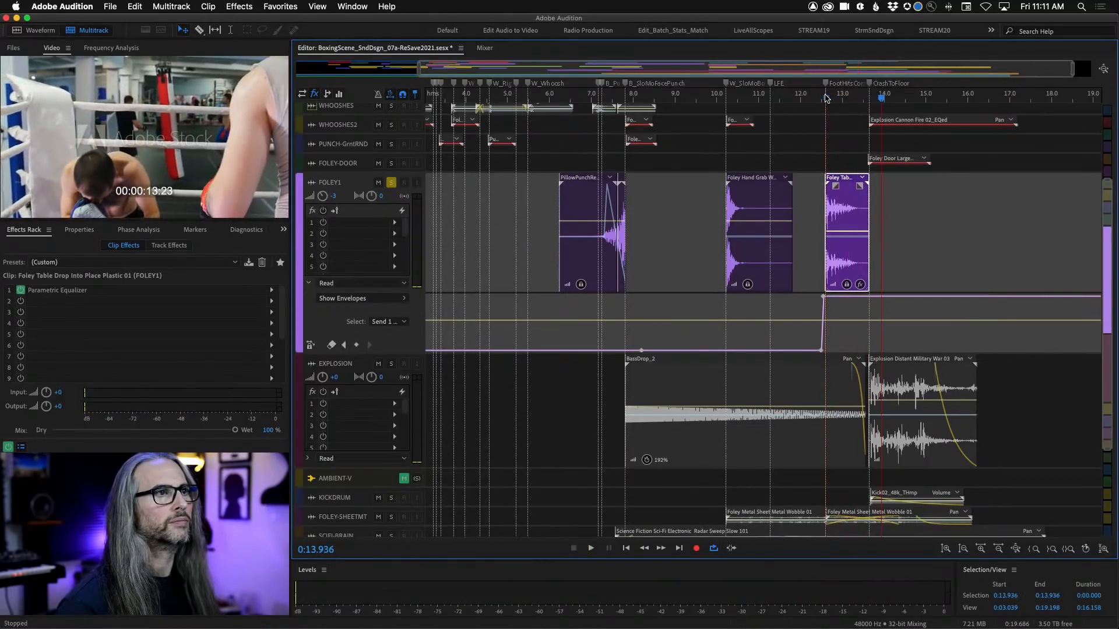
{"action": "left_click", "coordinate": [826, 98]}
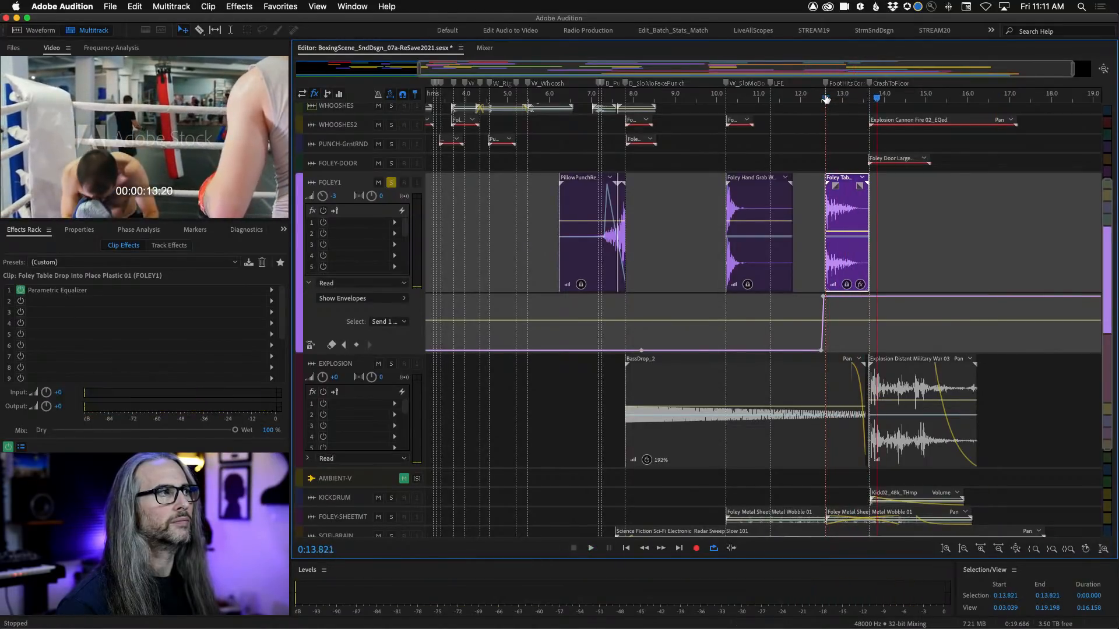
{"action": "left_click", "coordinate": [826, 98]}
{"action": "key", "text": "space"}
Show the Foley Table Drop clip's properties and look at the available stretch modes
{"action": "left_click", "coordinate": [77, 230]}
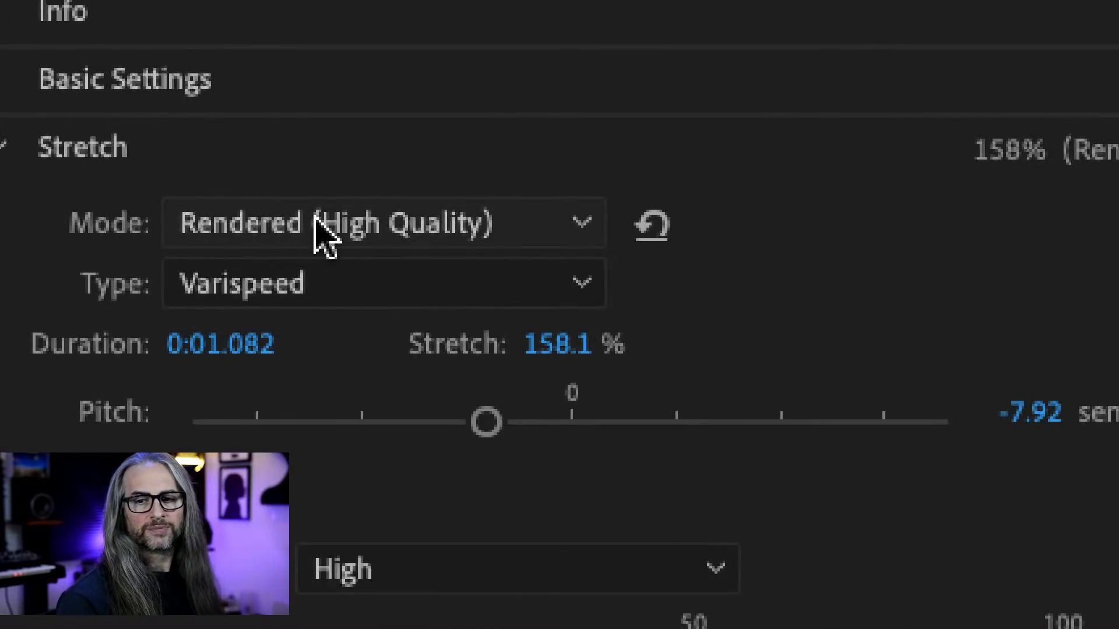
{"action": "left_click", "coordinate": [314, 217]}
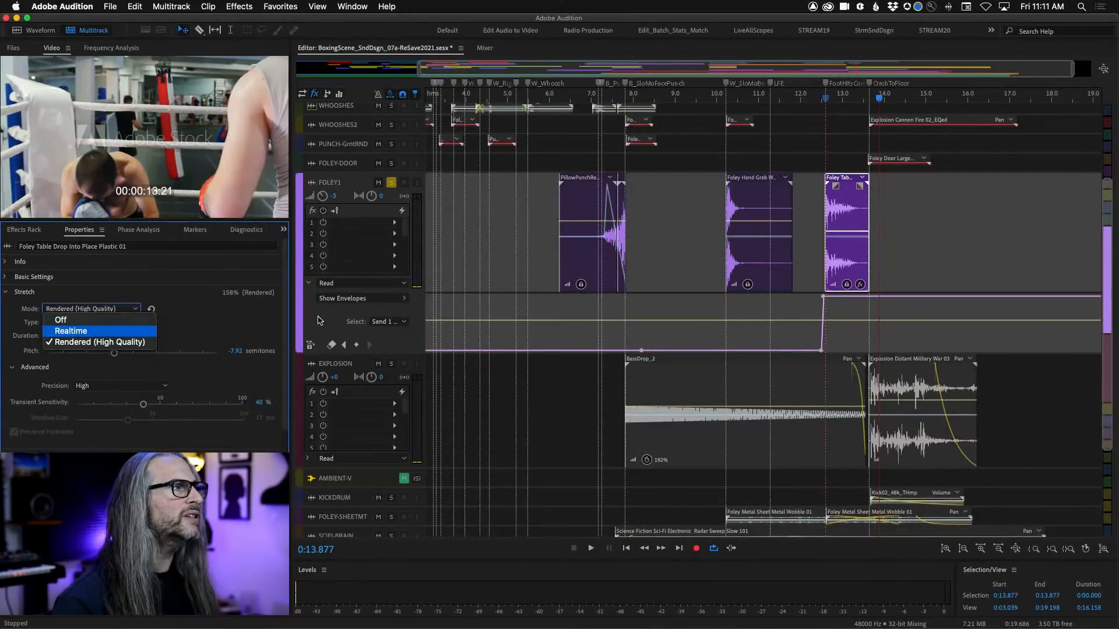
{"action": "left_click", "coordinate": [57, 332]}
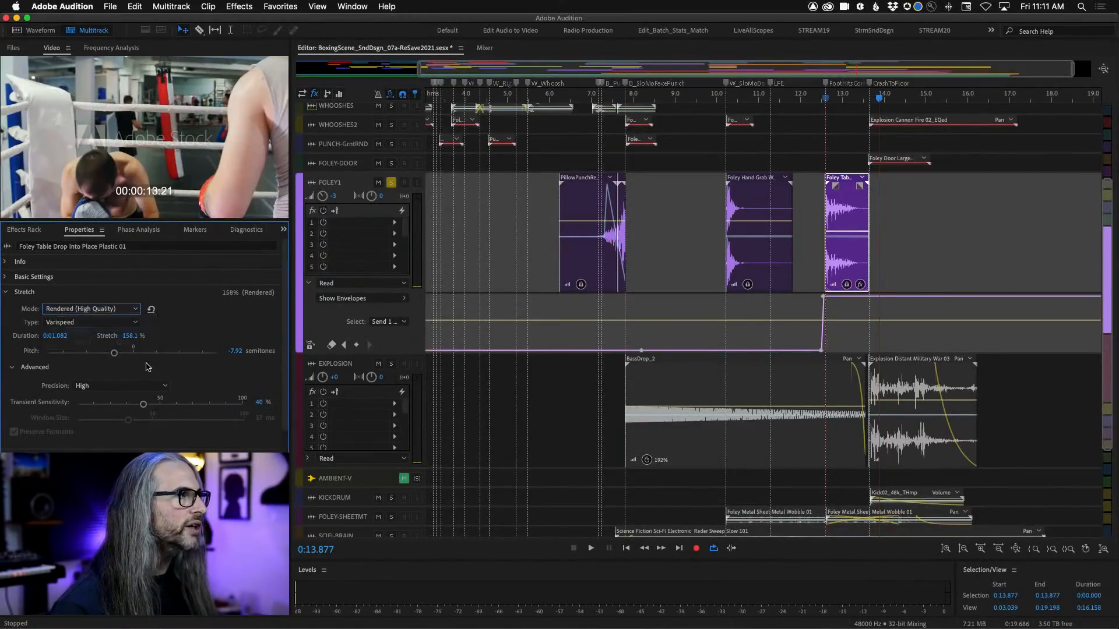
Set the Foley Table Drop clip's stretch mode to Realtime, look through the stretch types keeping Varispeed, and play the clip
{"action": "left_click", "coordinate": [826, 100]}
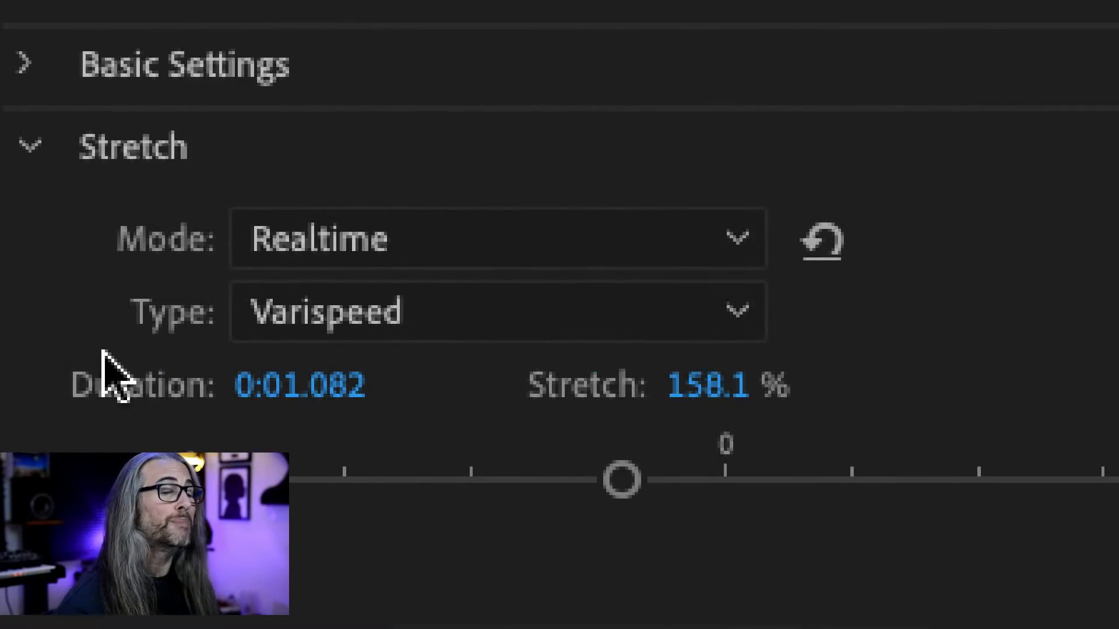
{"action": "left_click", "coordinate": [457, 321]}
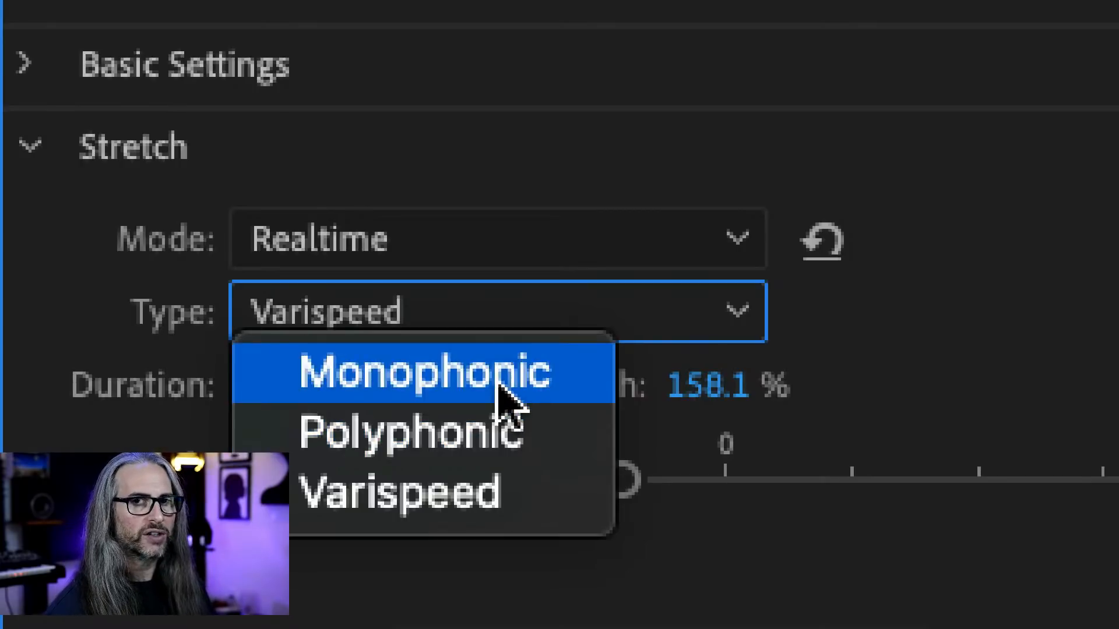
{"action": "left_click", "coordinate": [91, 315]}
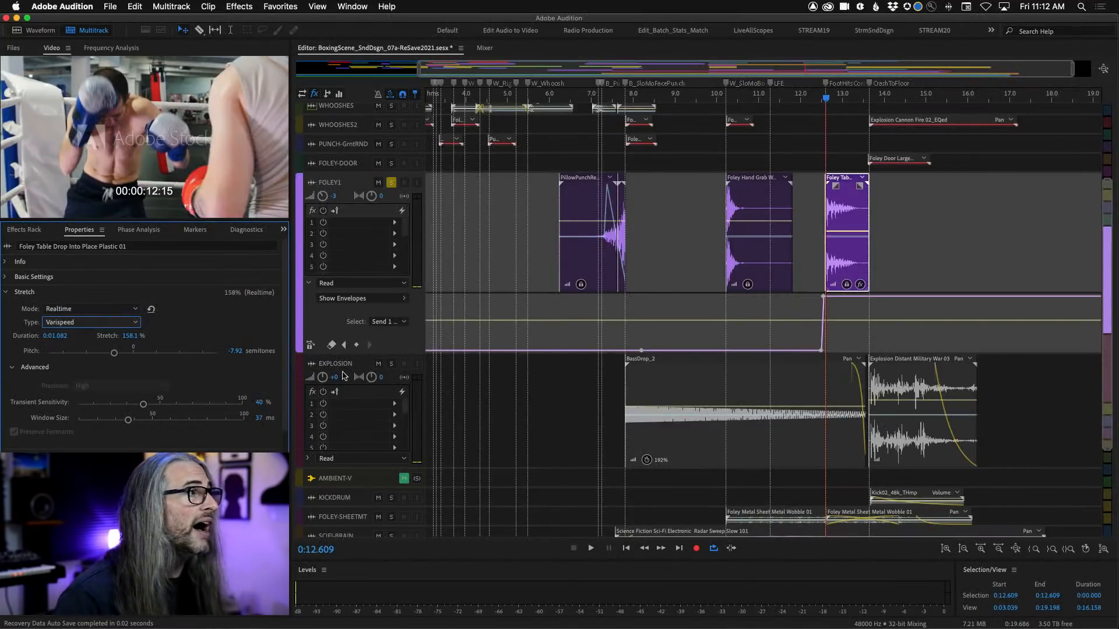
{"action": "left_click", "coordinate": [827, 99]}
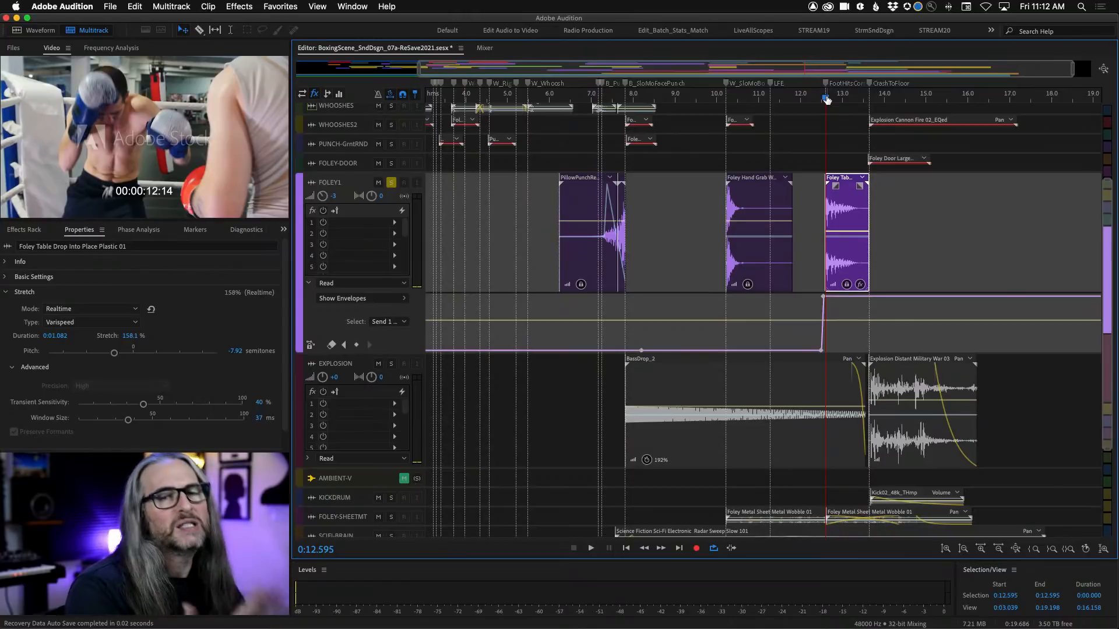
{"action": "key", "text": "space"}
{"action": "key", "text": "space"}
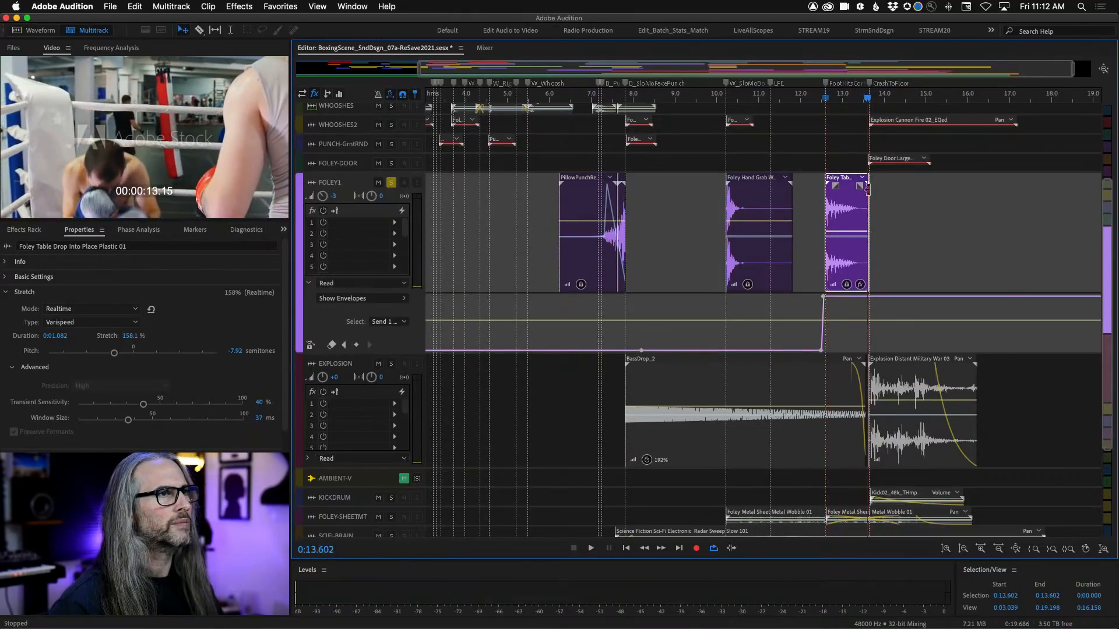
Lengthen the Foley Table Drop clip's stretch to about 388% and play it from its start
{"action": "left_click_drag", "start_coordinate": [869, 187], "coordinate": [935, 186]}
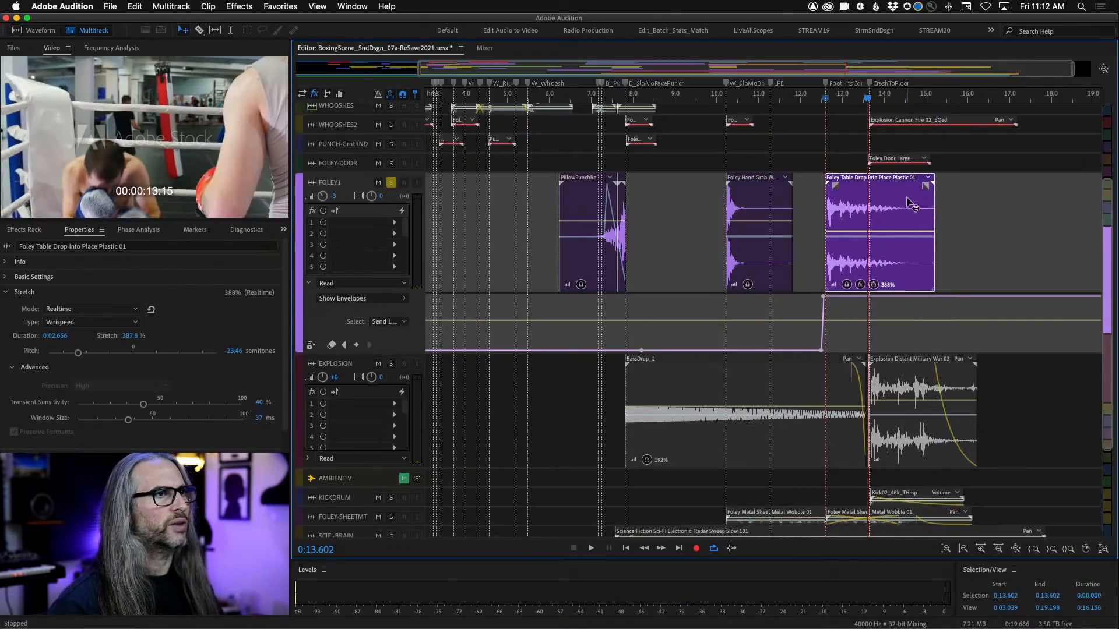
{"action": "left_click", "coordinate": [825, 99]}
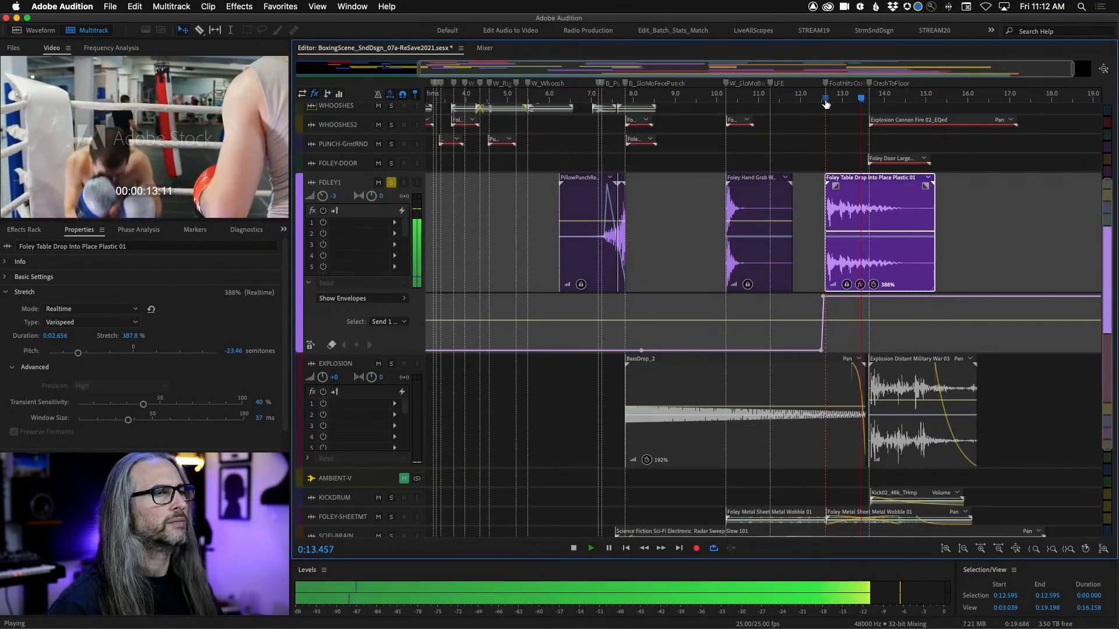
{"action": "left_click", "coordinate": [824, 99]}
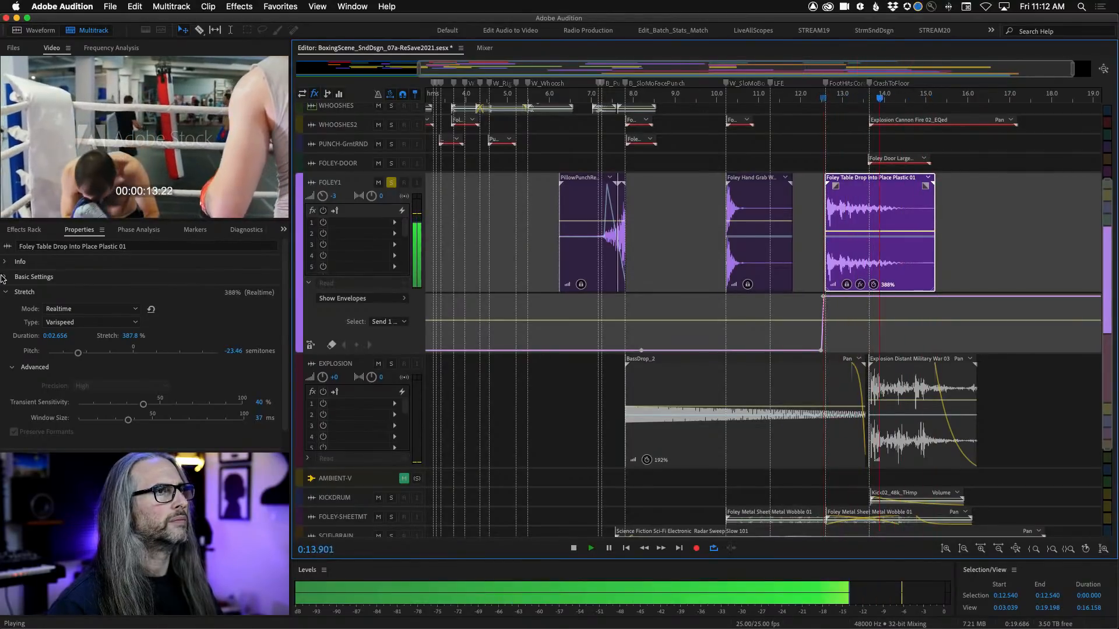
Set the Foley Table Drop clip's stretch mode to Rendered (High Quality) and play it from its start
{"action": "left_click", "coordinate": [77, 310]}
{"action": "left_click", "coordinate": [82, 342]}
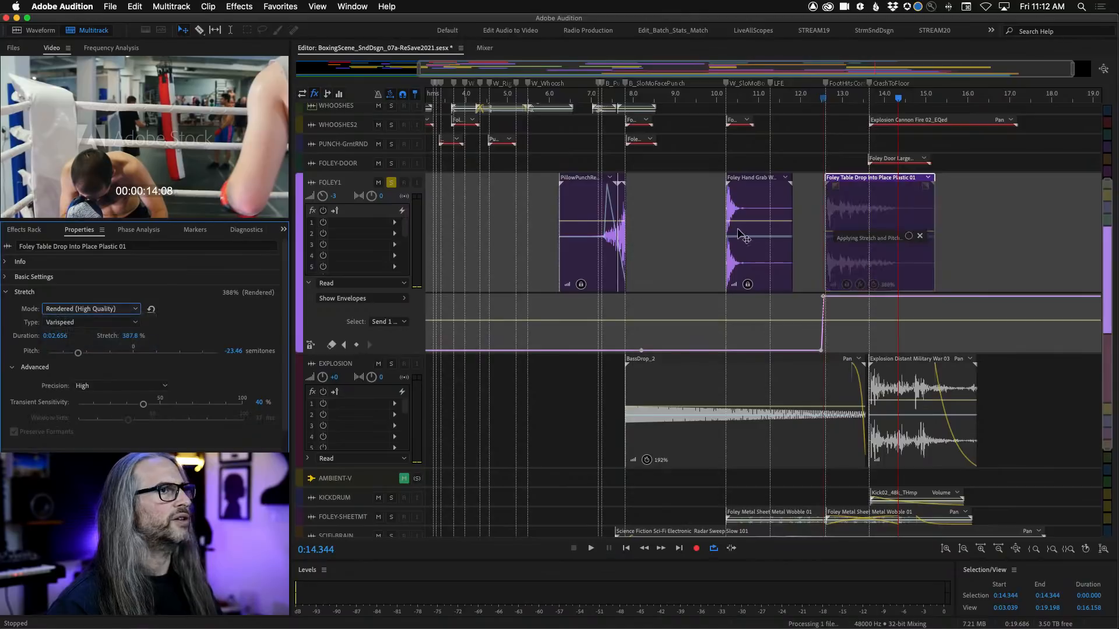
{"action": "left_click", "coordinate": [826, 100]}
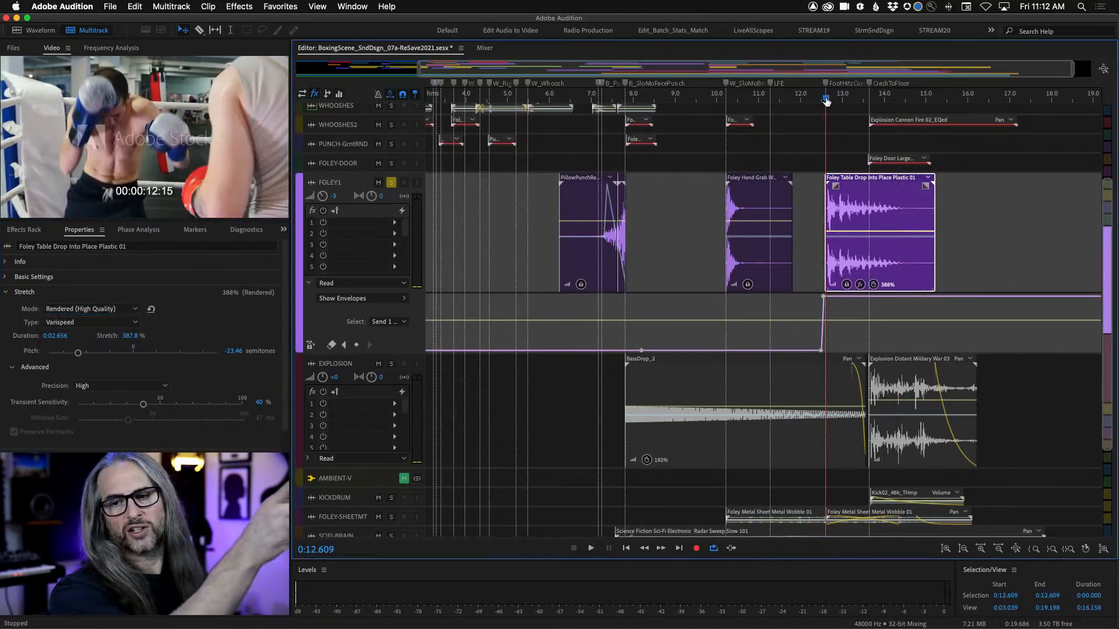
{"action": "key", "text": "space"}
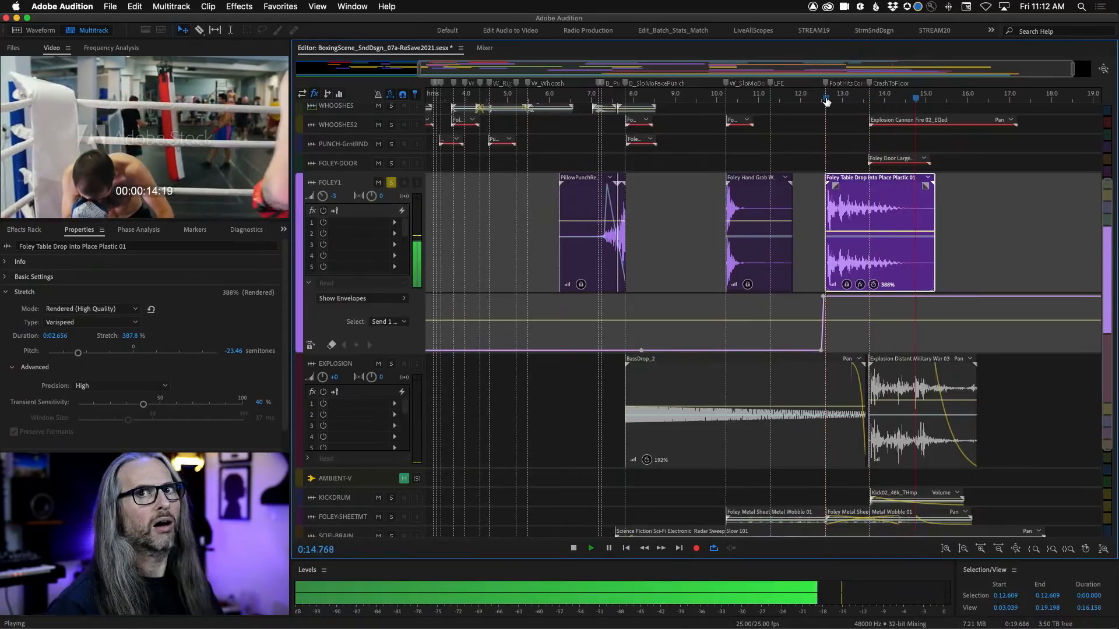
{"action": "key", "text": "space"}
Switch the Foley Table Drop clip's stretch mode to Realtime and play it for comparison
{"action": "left_click", "coordinate": [104, 310]}
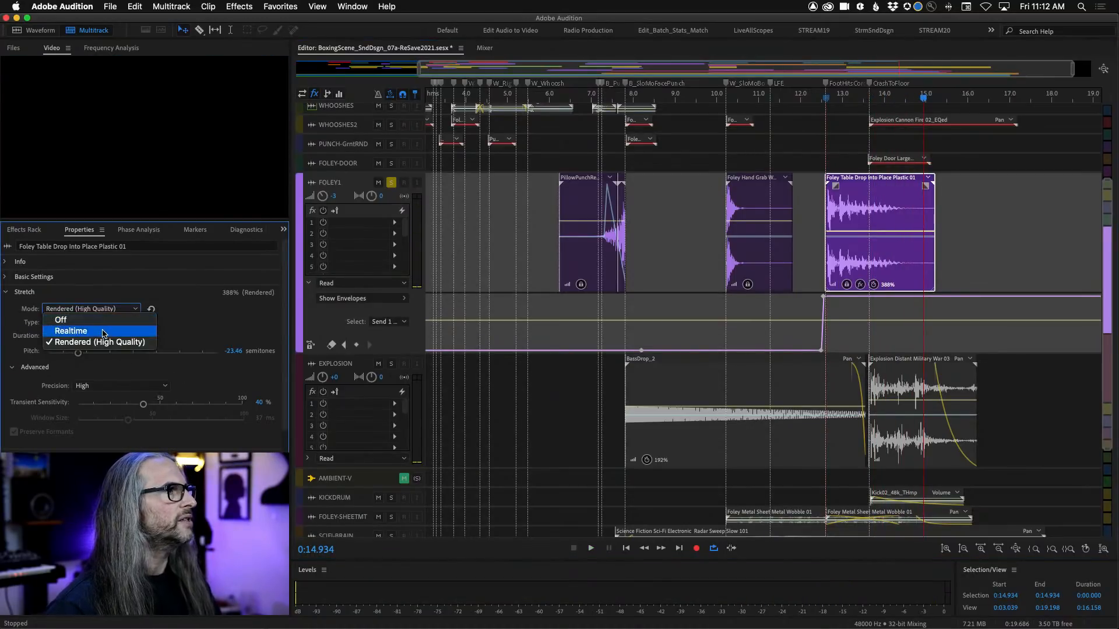
{"action": "left_click", "coordinate": [105, 329]}
{"action": "left_click", "coordinate": [825, 102]}
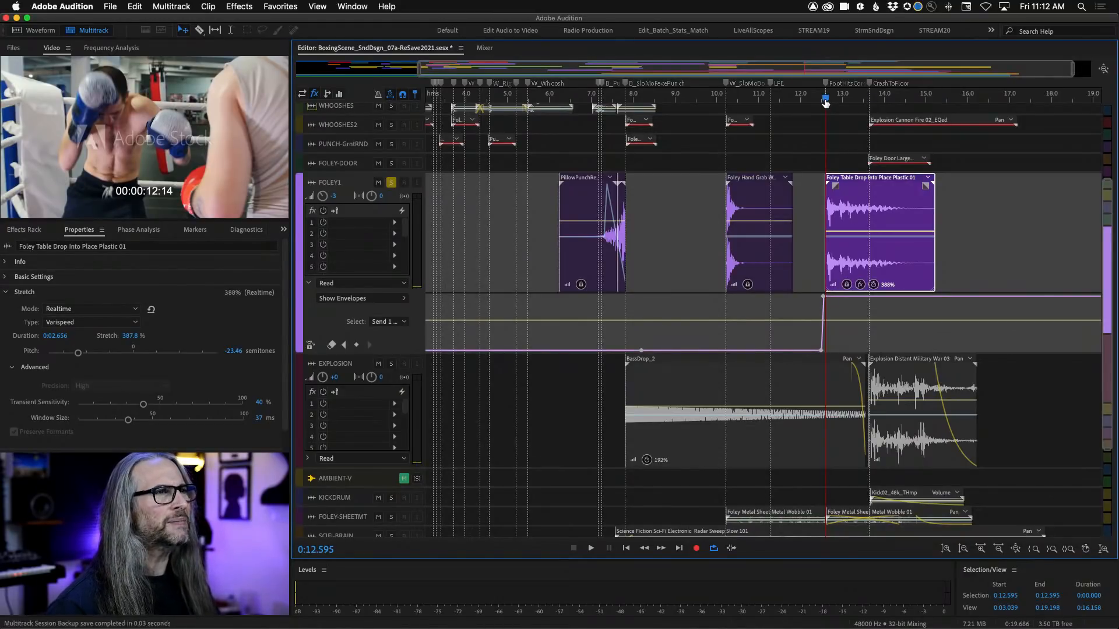
{"action": "key", "text": "space"}
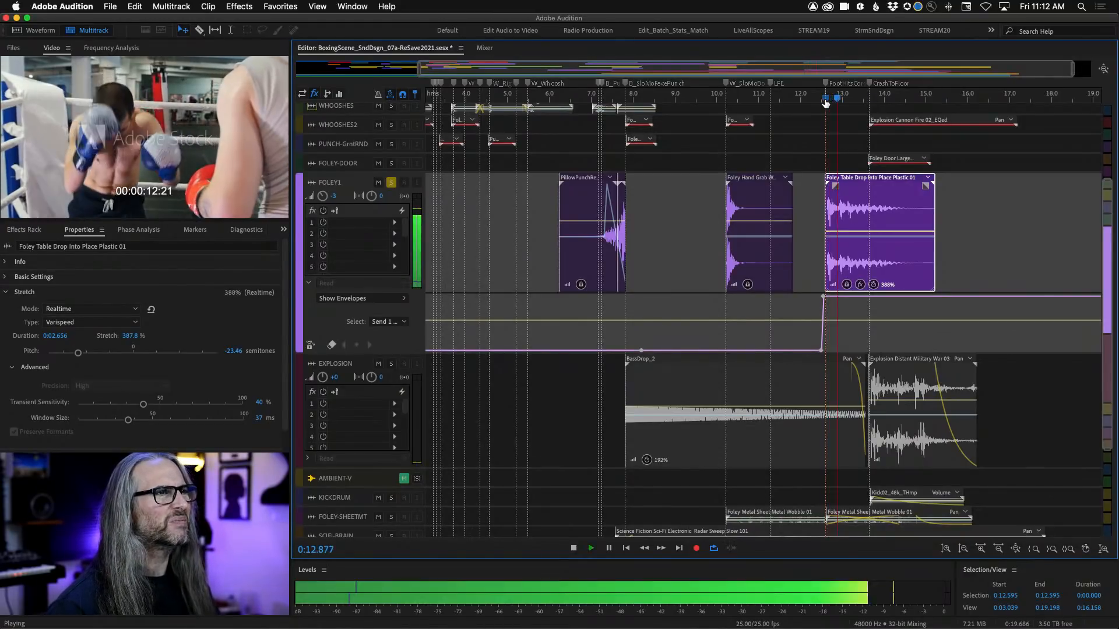
{"action": "key", "text": "space"}
Return the soloed Foley Table Drop clip to Rendered (High Quality) stretching and listen to it again
{"action": "left_click", "coordinate": [55, 309]}
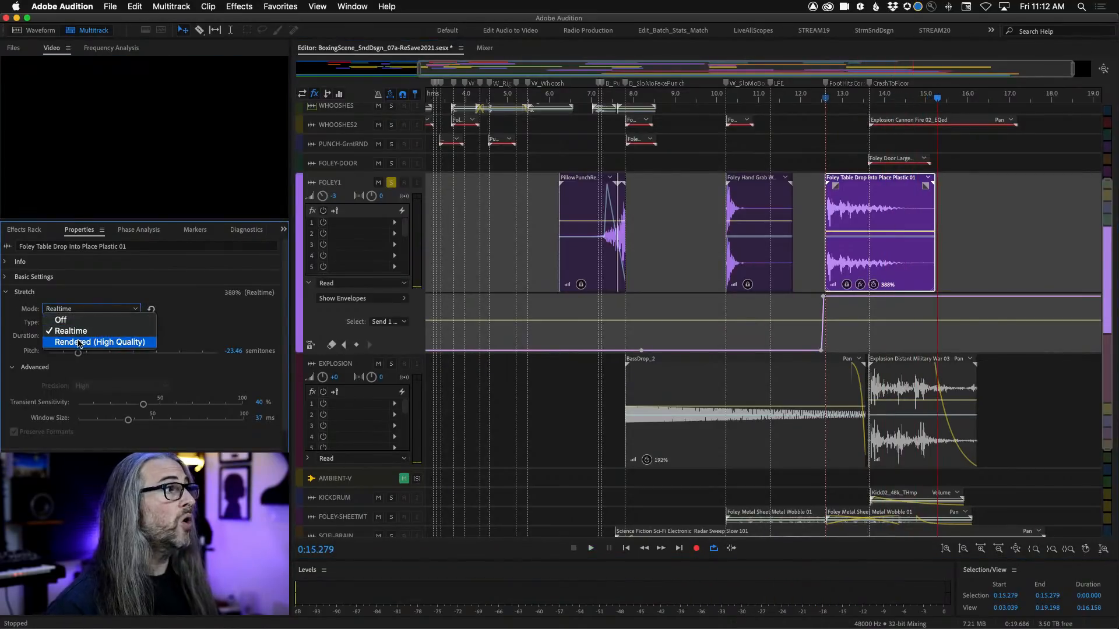
{"action": "left_click", "coordinate": [80, 344]}
{"action": "left_click", "coordinate": [825, 99]}
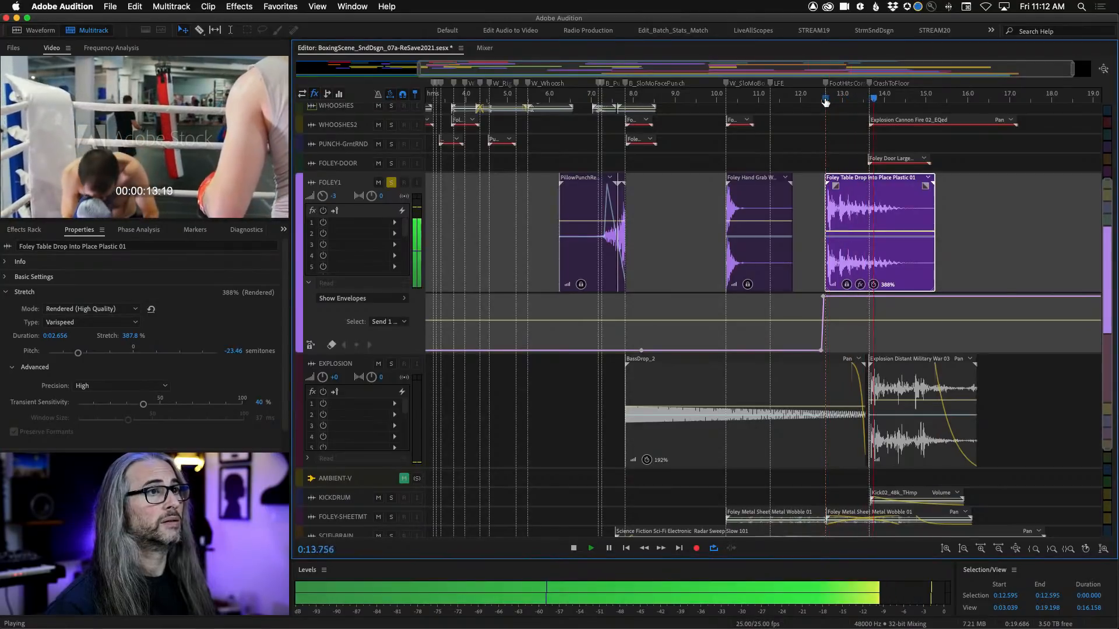
{"action": "key", "text": "space"}
Turn off solo on the FOLEY1 track and play the full mix from just before the Foley Table Drop clip
{"action": "left_click", "coordinate": [391, 182]}
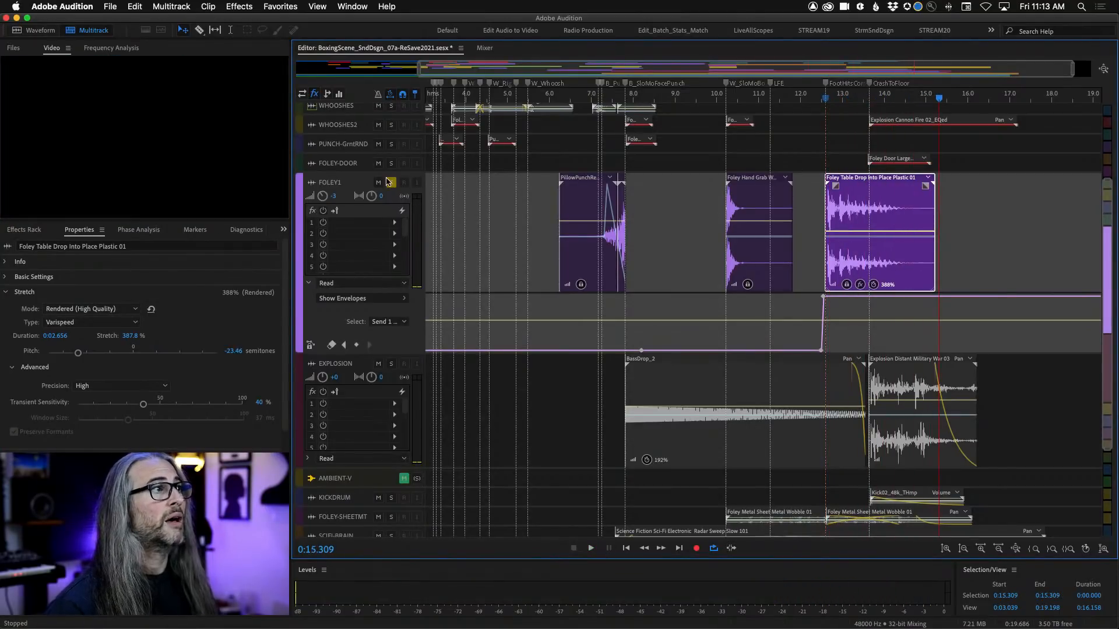
{"action": "left_click", "coordinate": [810, 98]}
{"action": "key", "text": "space"}
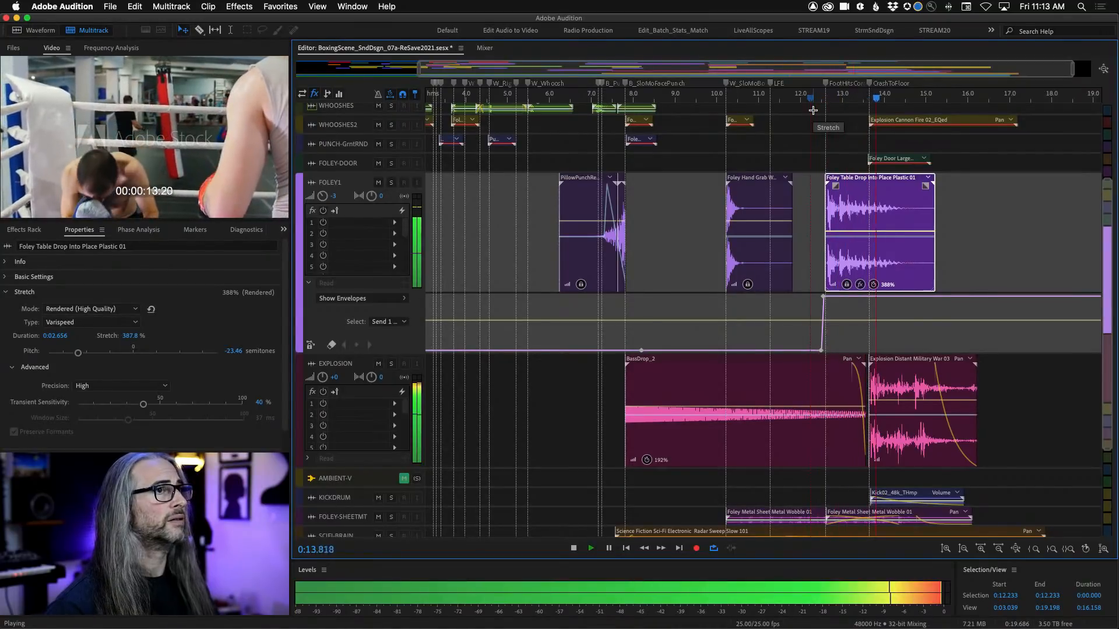
{"action": "key", "text": "space"}
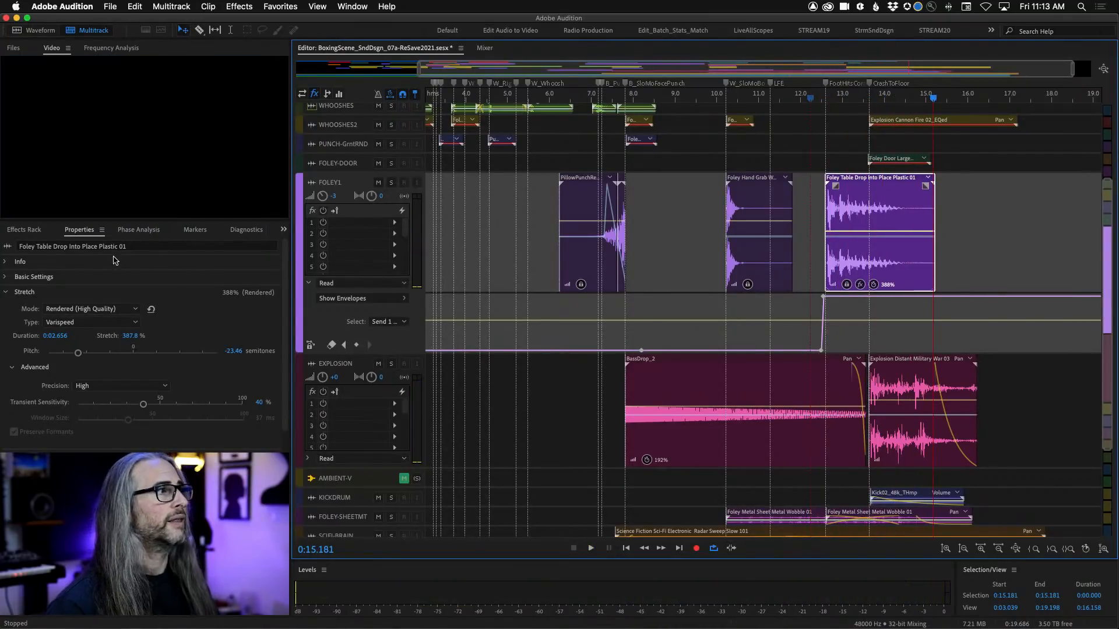
Set the Foley Table Drop clip's stretch mode to Realtime and play the full mix twice from just before it
{"action": "left_click", "coordinate": [98, 309]}
{"action": "left_click", "coordinate": [96, 328]}
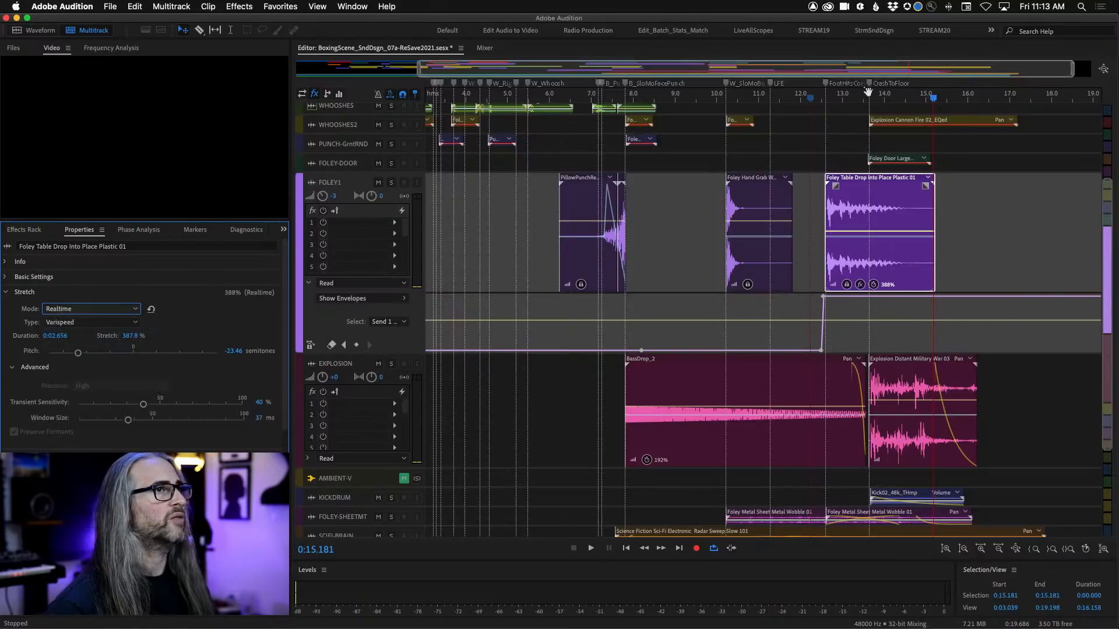
{"action": "left_click", "coordinate": [806, 98]}
{"action": "key", "text": "space"}
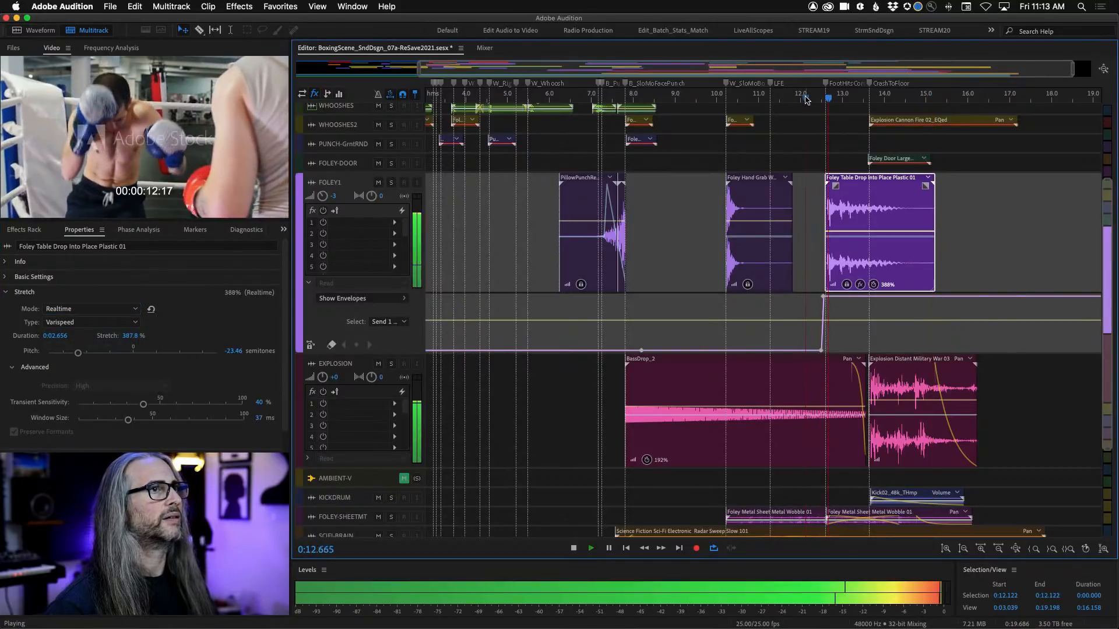
{"action": "key", "text": "space"}
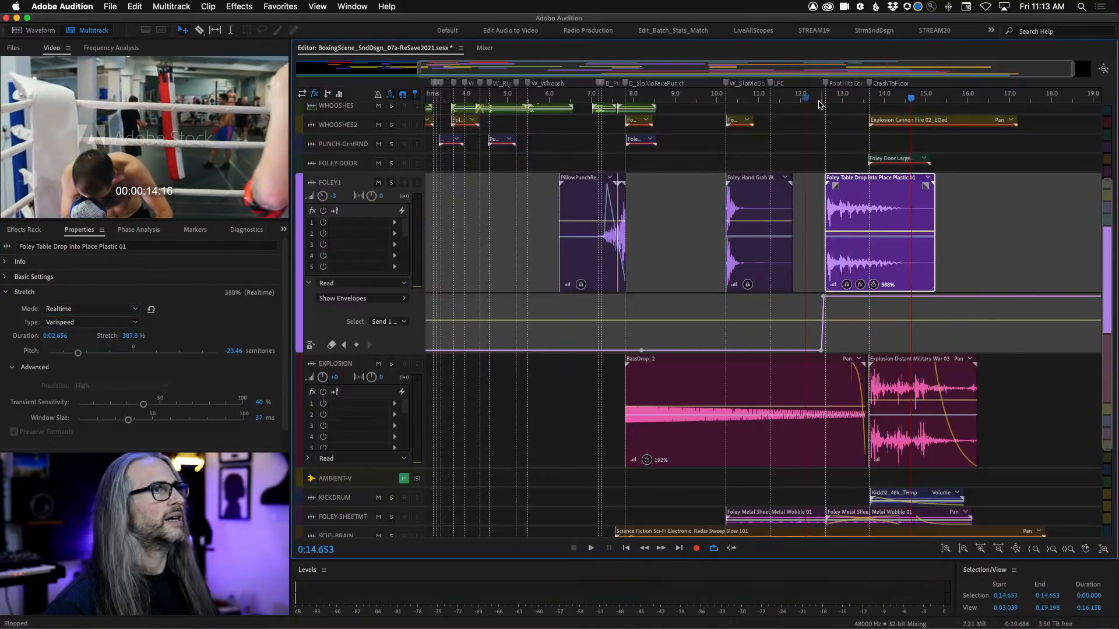
{"action": "left_click", "coordinate": [819, 100]}
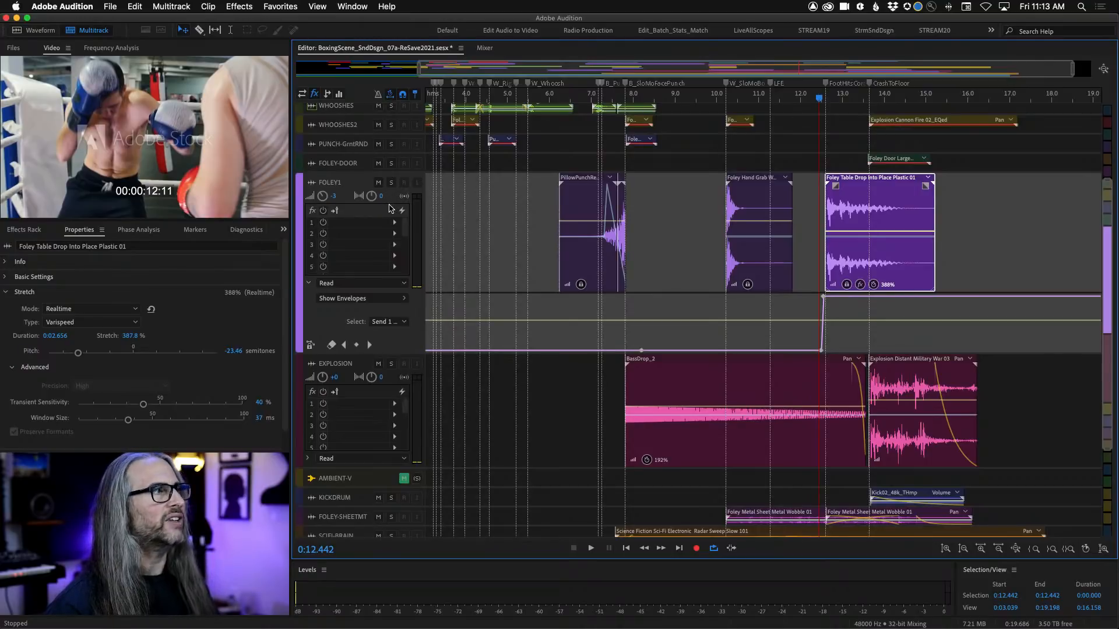
{"action": "key", "text": "space"}
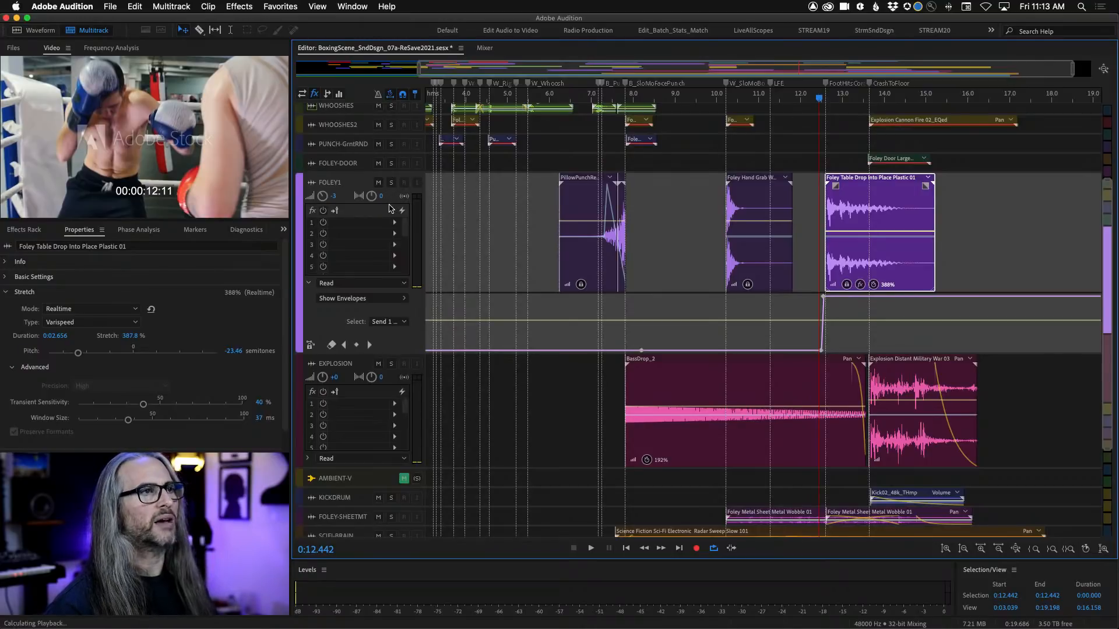
{"action": "key", "text": "space"}
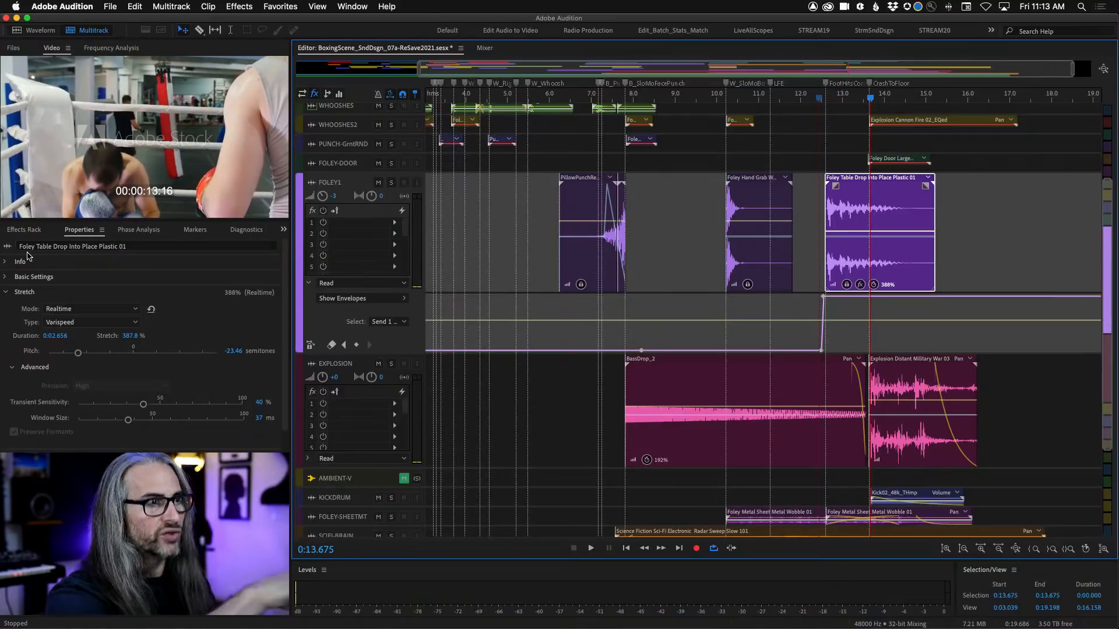
Set the Foley Table Drop clip's stretch mode to Rendered (High Quality) and play the full mix through it
{"action": "left_click", "coordinate": [89, 309]}
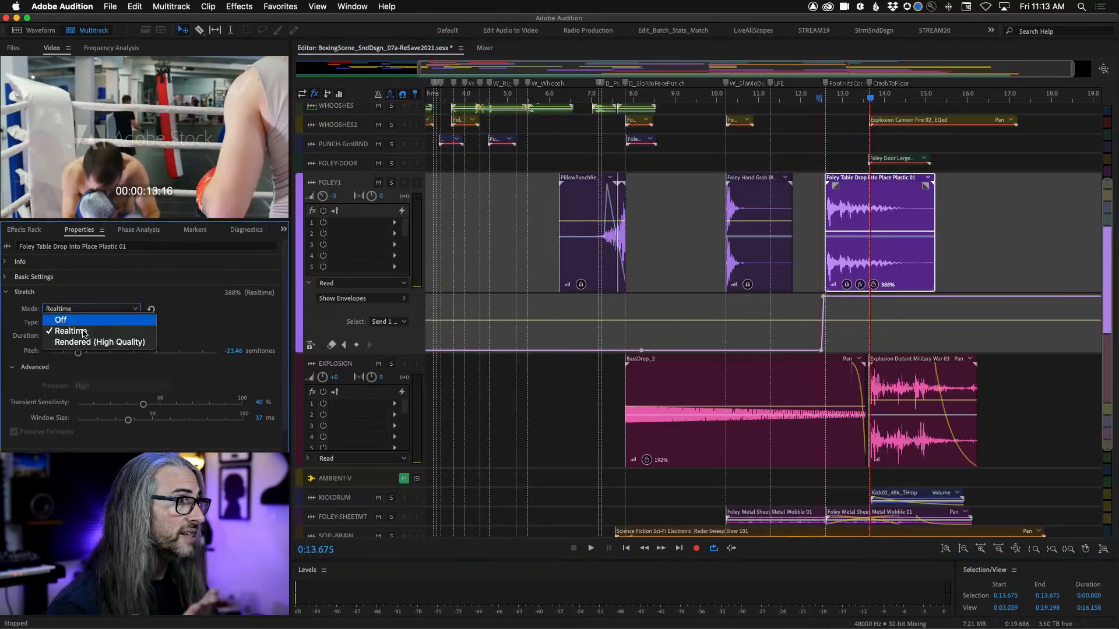
{"action": "left_click", "coordinate": [84, 344]}
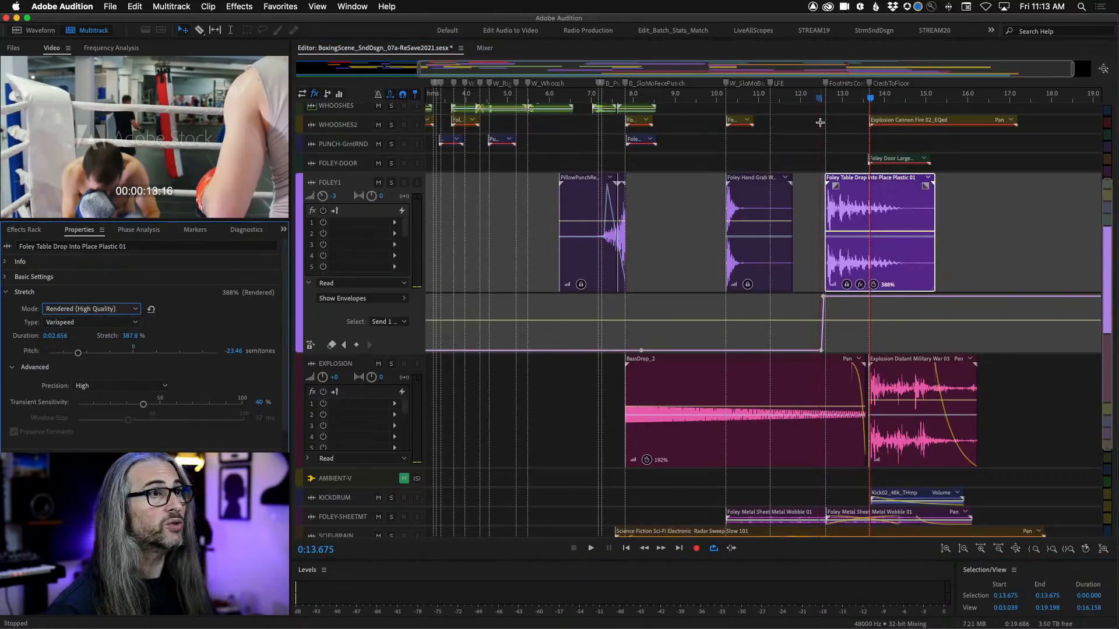
{"action": "left_click", "coordinate": [820, 98]}
{"action": "key", "text": "space"}
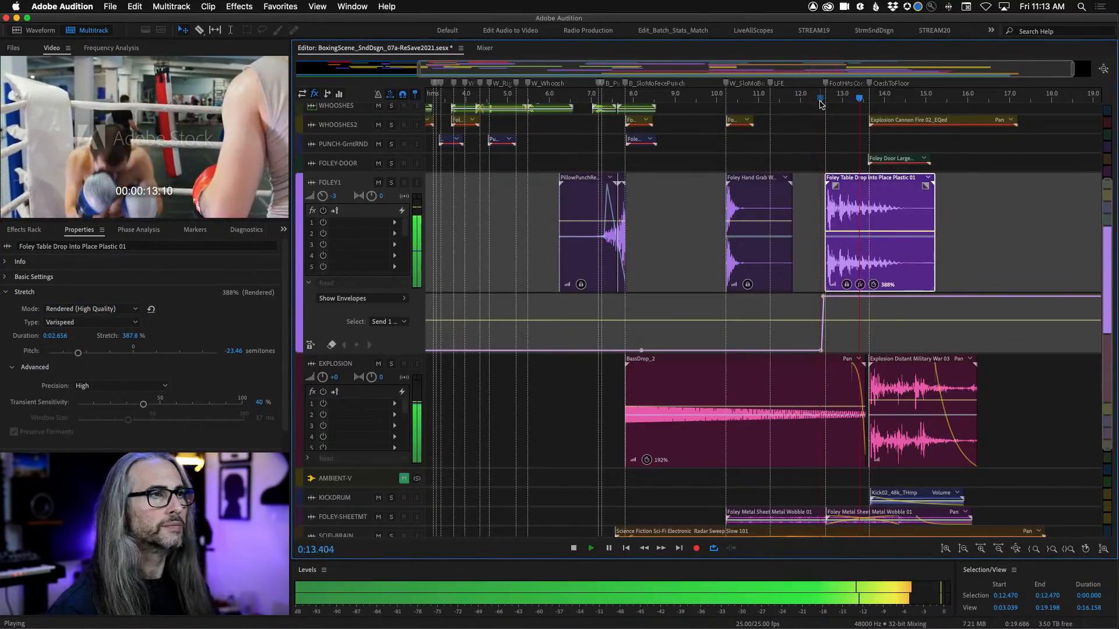
{"action": "key", "text": "space"}
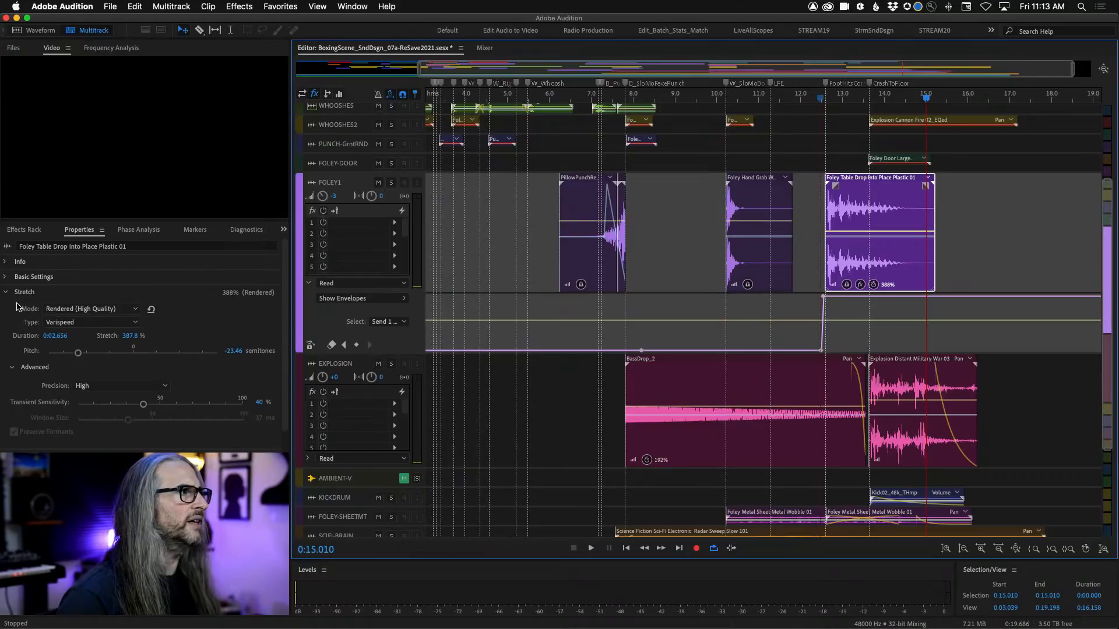
Undo the removal of the FOLEY1 and EXPLOSION tracks
{"action": "left_click", "coordinate": [72, 310]}
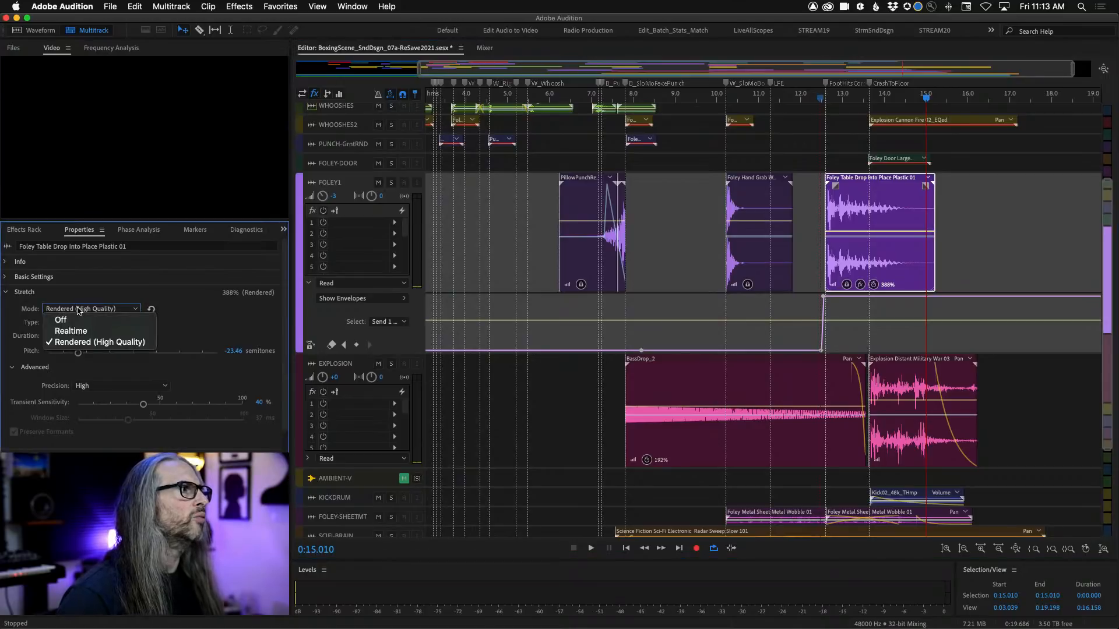
{"action": "left_click", "coordinate": [101, 331]}
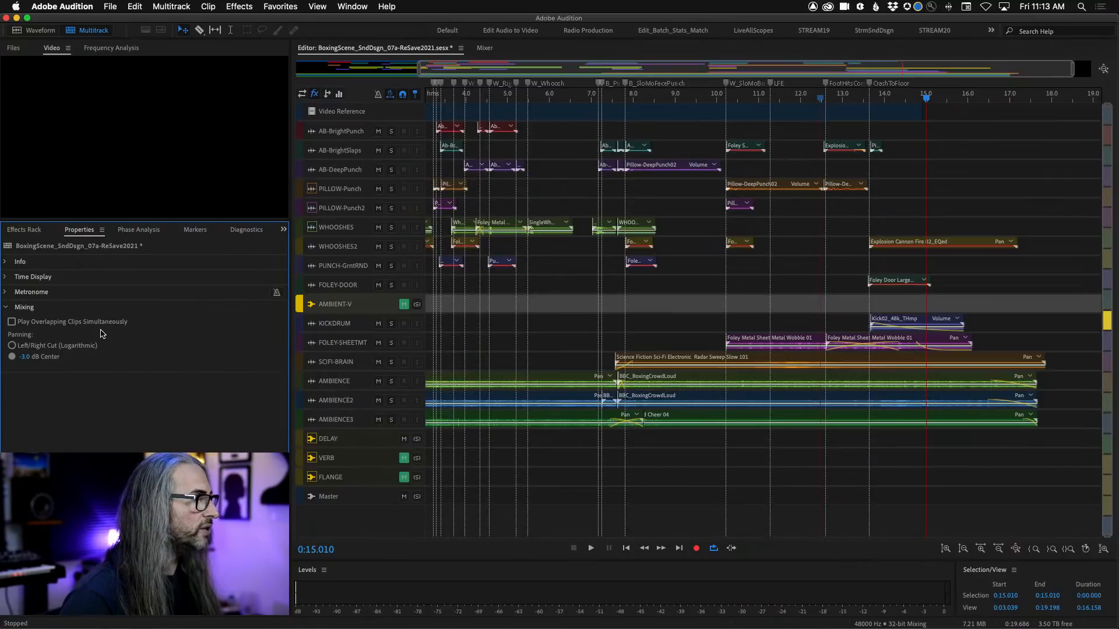
{"action": "left_click", "coordinate": [134, 5]}
{"action": "left_click", "coordinate": [140, 16]}
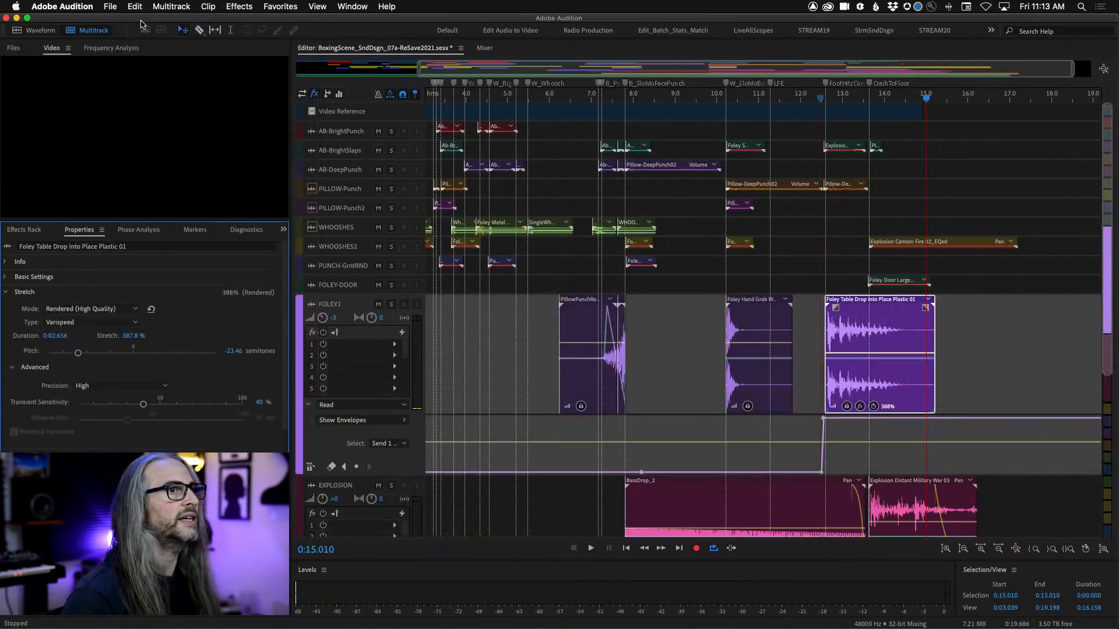
{"action": "left_click", "coordinate": [133, 6]}
{"action": "left_click", "coordinate": [134, 6]}
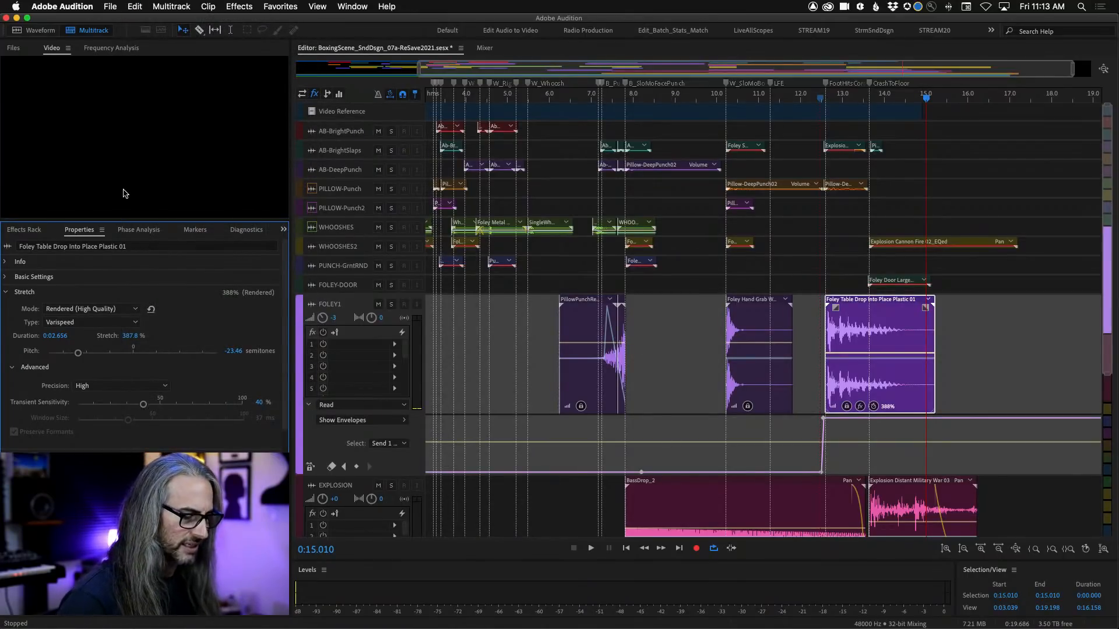
Move the playhead to about 12.094 seconds and show the precision options for the Foley Table Drop clip's rendered stretch
{"action": "left_click_drag", "start_coordinate": [856, 98], "coordinate": [804, 99]}
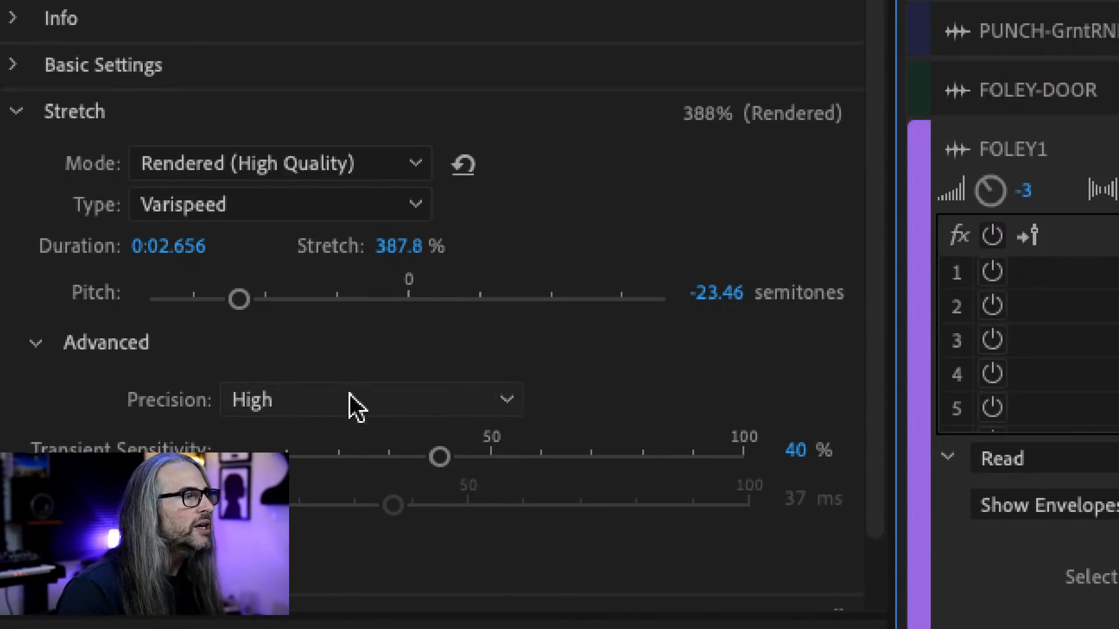
{"action": "left_click", "coordinate": [376, 408]}
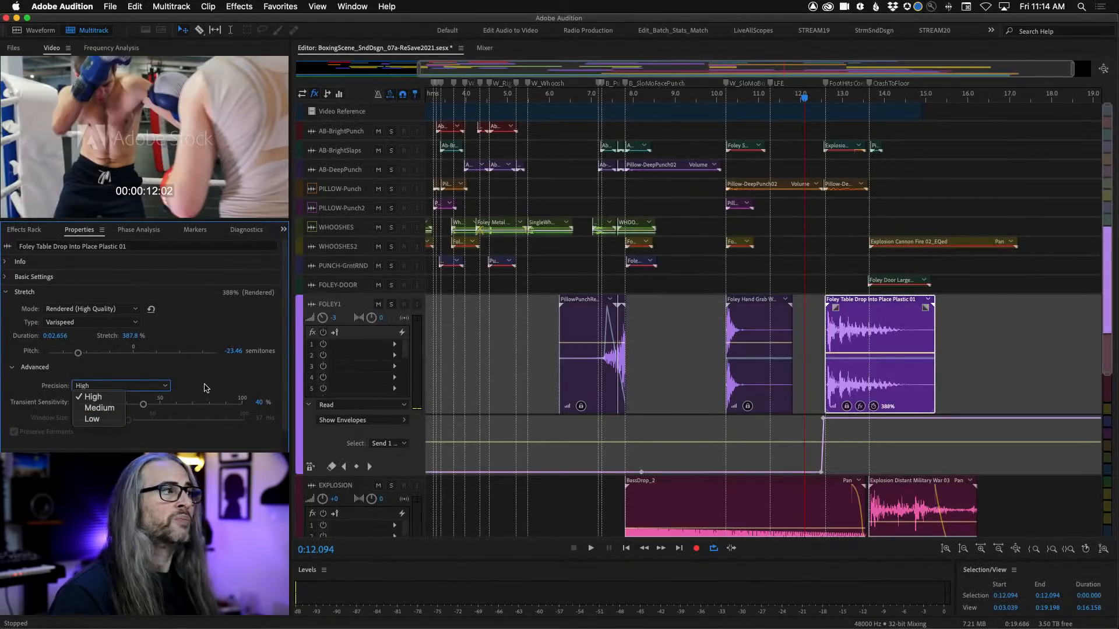
Dismiss the precision options, switch to the SndDsgnMix.sesx session, and move the playhead to the start
{"action": "left_click", "coordinate": [628, 405]}
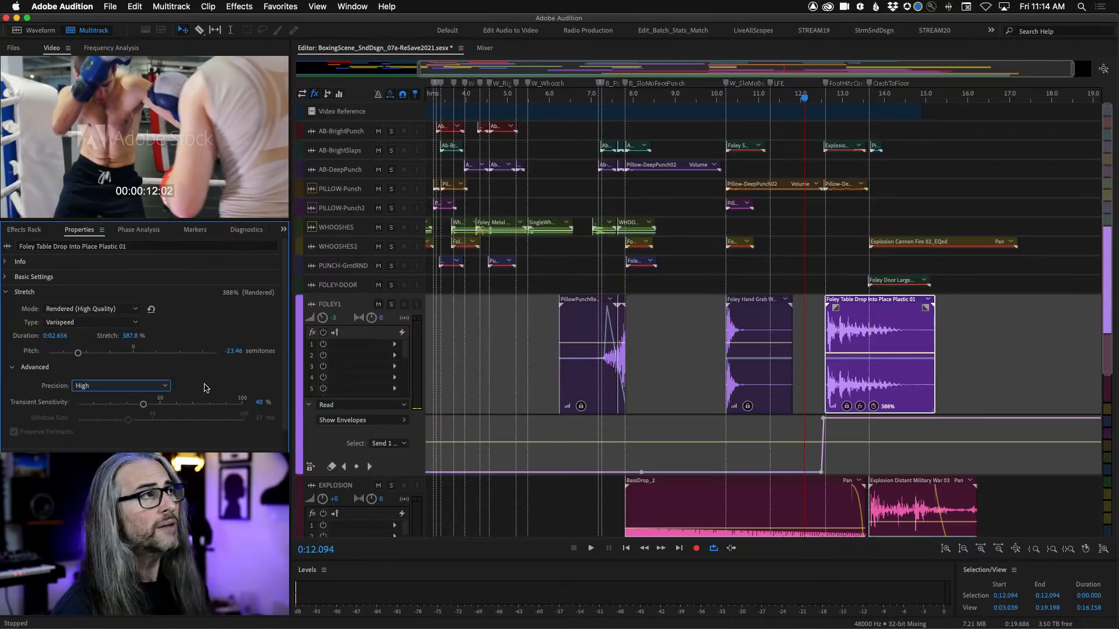
{"action": "left_click", "coordinate": [460, 49]}
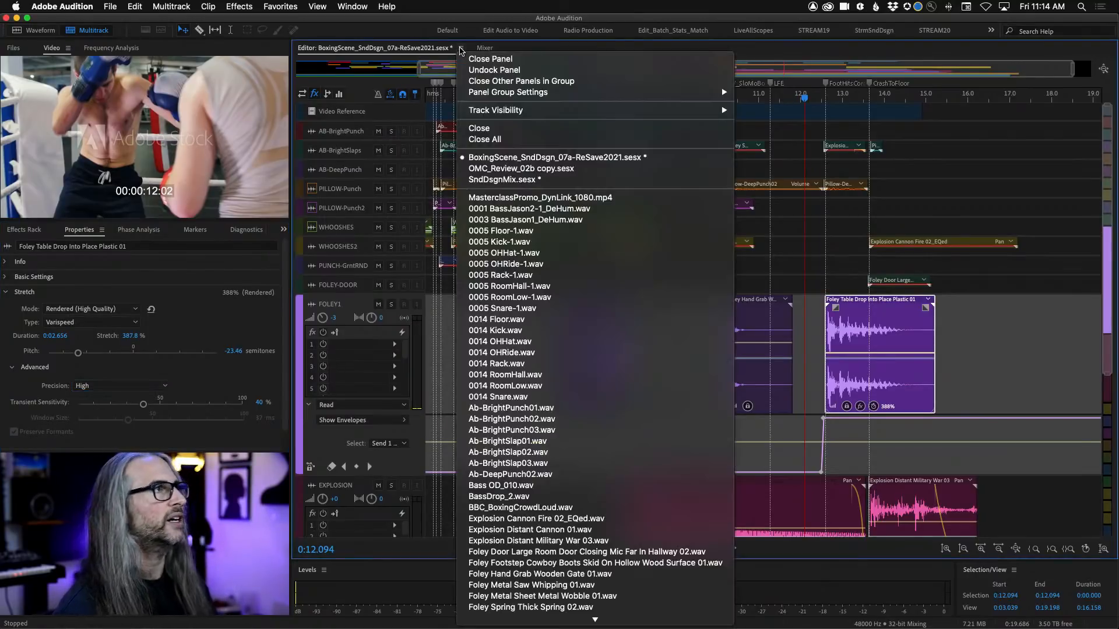
{"action": "left_click", "coordinate": [527, 180]}
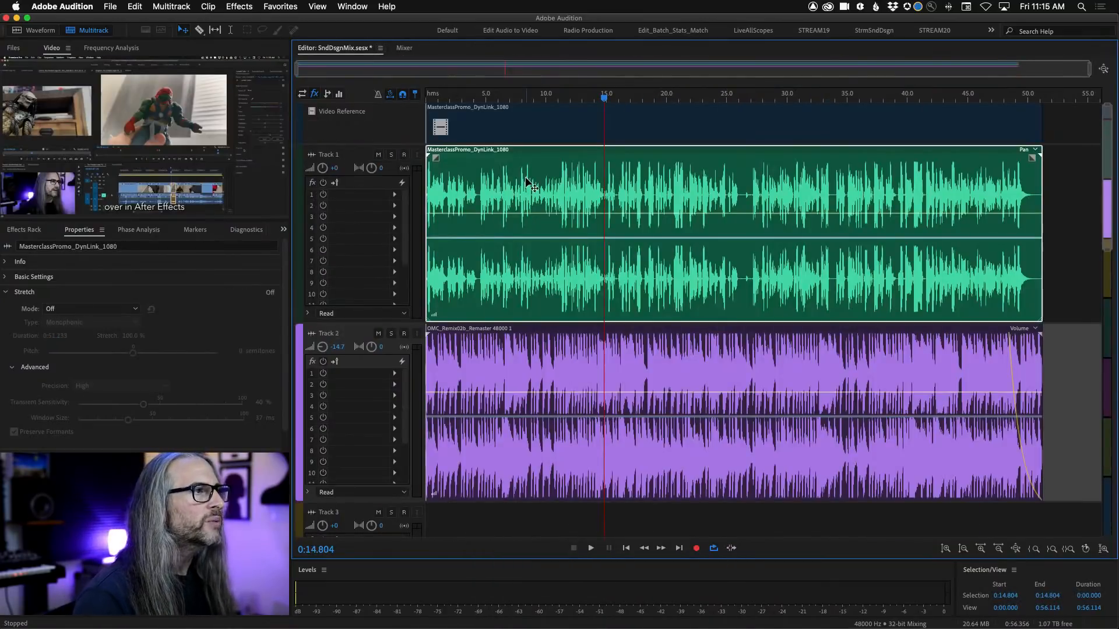
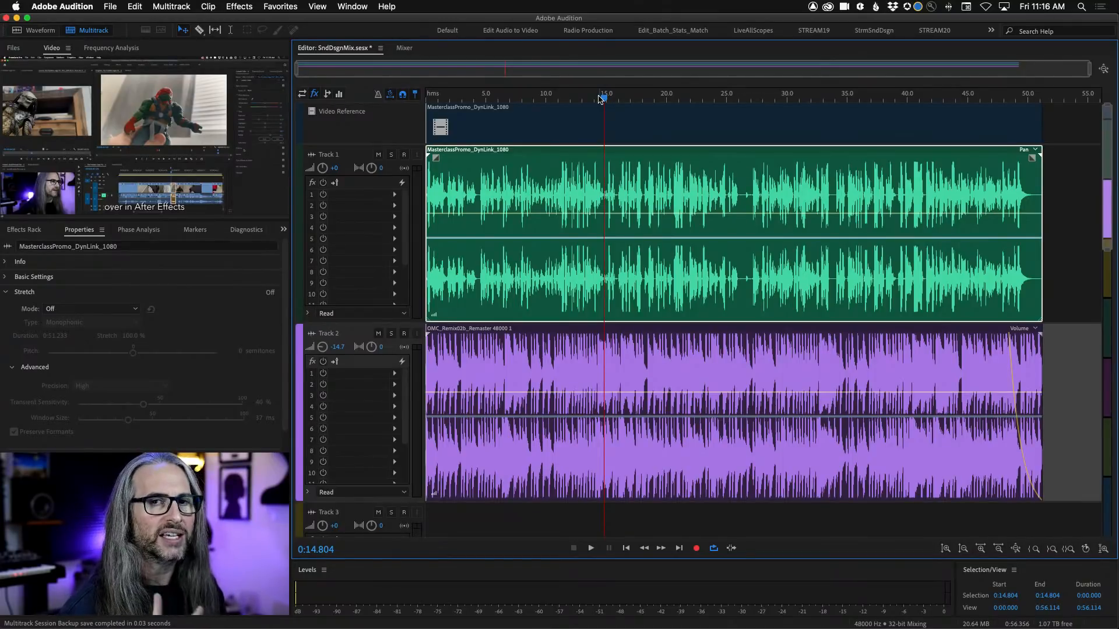
{"action": "left_click_drag", "start_coordinate": [601, 96], "coordinate": [384, 100]}
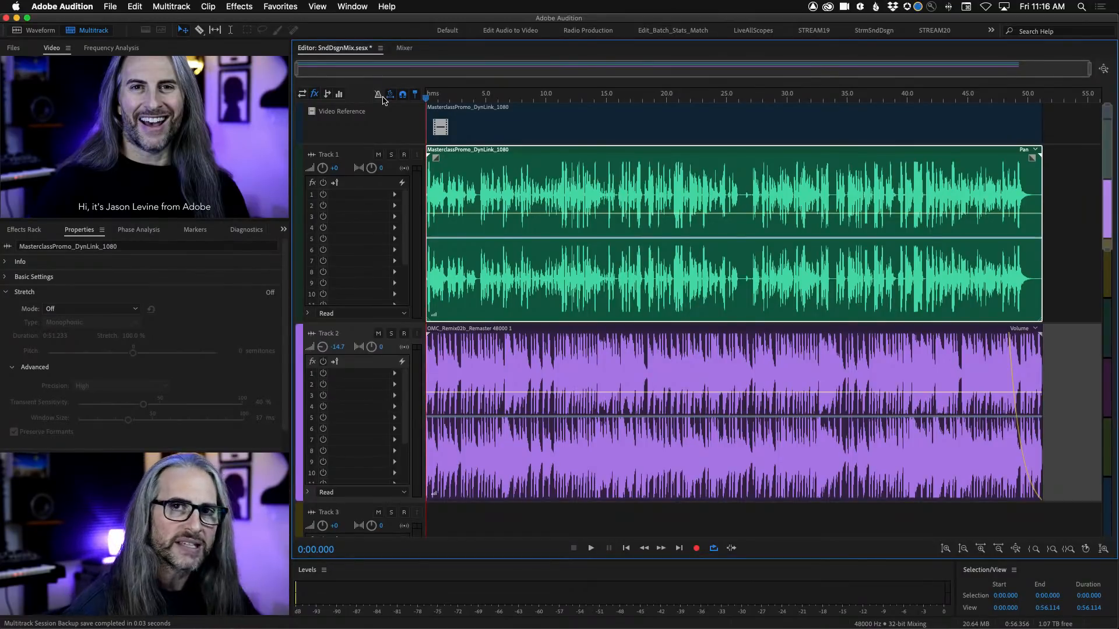
Select the MasterclassPromo_DynLink_1080 clip on Track 1 and play the session from the start to about 9.862 seconds
{"action": "left_click", "coordinate": [498, 192]}
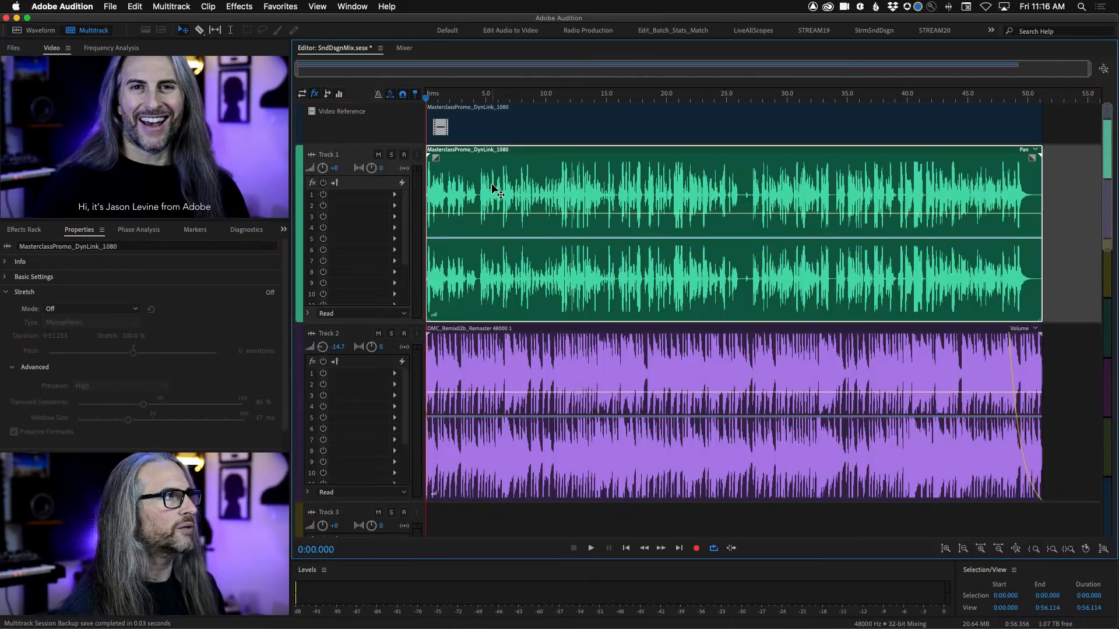
{"action": "left_click", "coordinate": [491, 364]}
{"action": "left_click", "coordinate": [447, 196]}
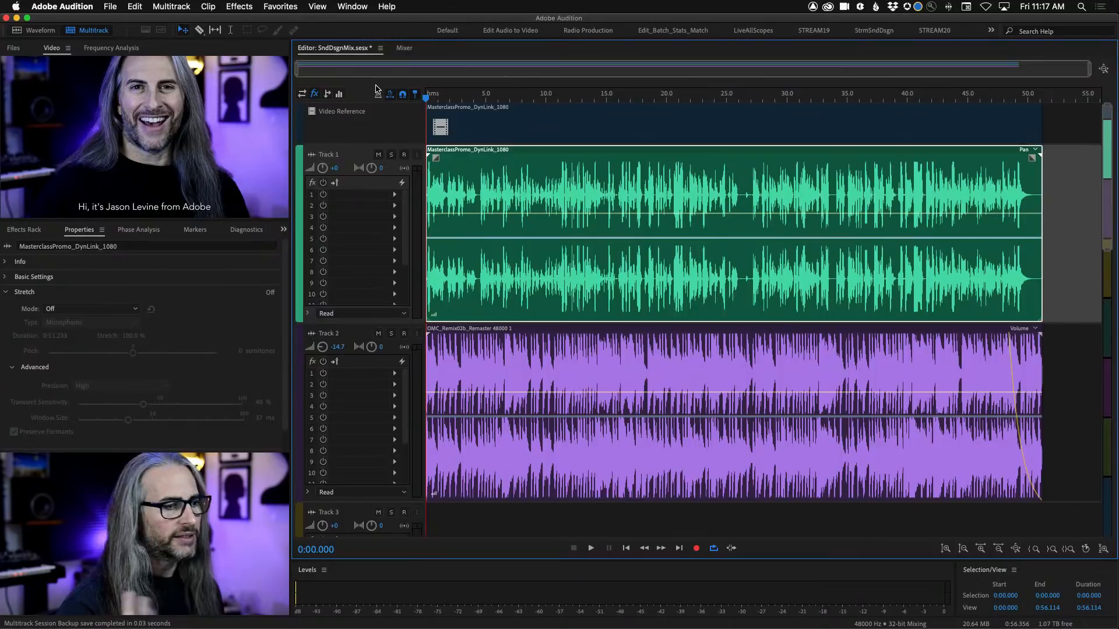
{"action": "key", "text": "space"}
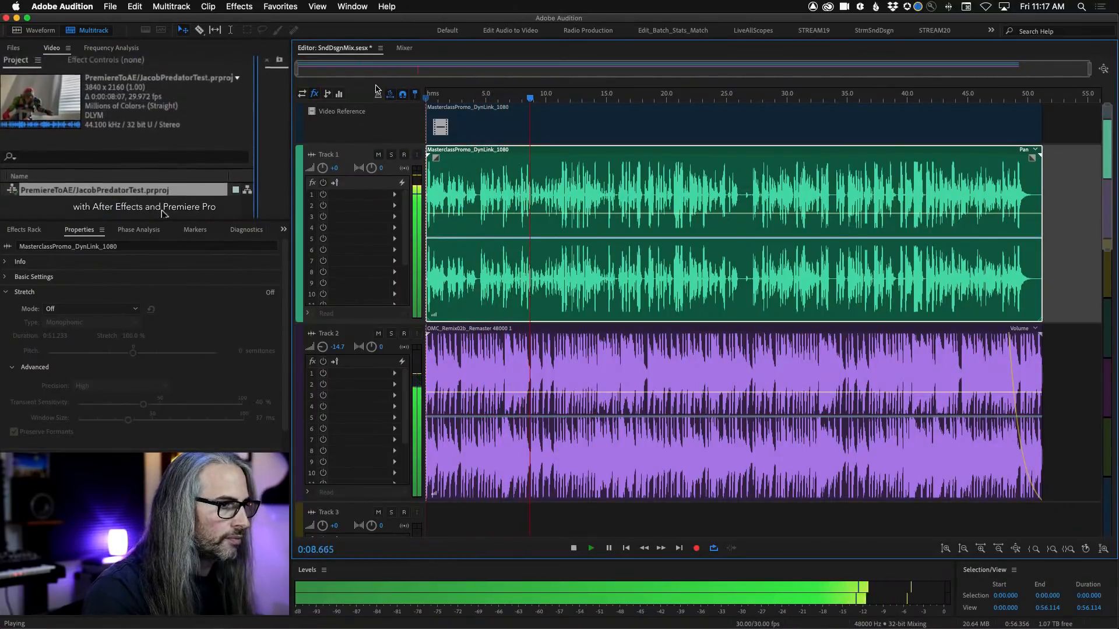
{"action": "key", "text": "space"}
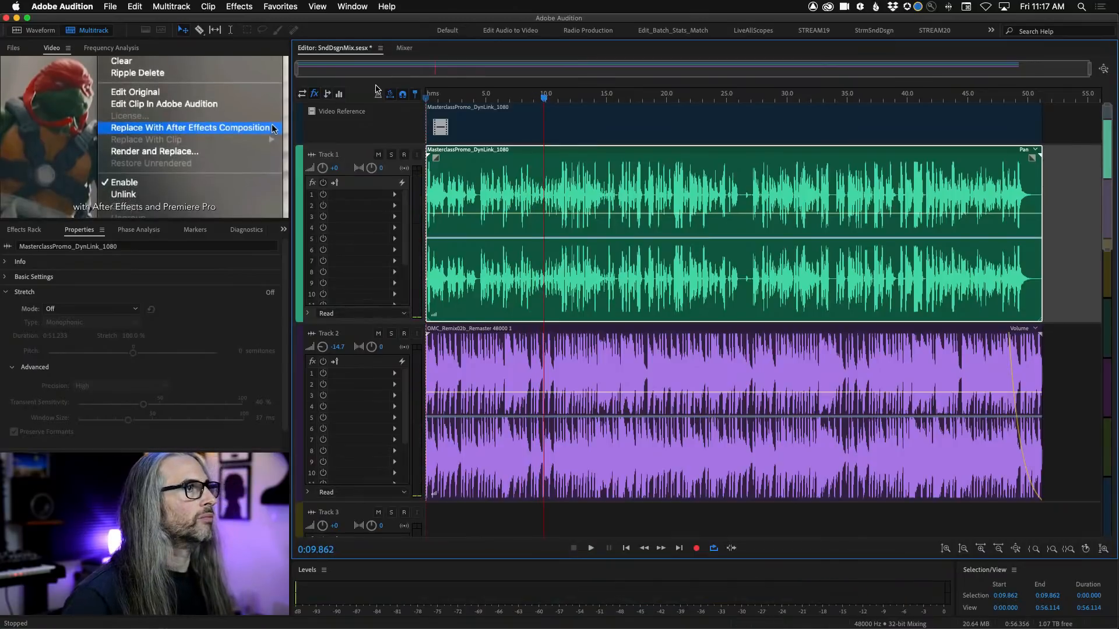
Open the MasterclassPromo_DynLink_1080 clip in the waveform editor, play a short section, and show its phase analysis
{"action": "double_click", "coordinate": [535, 178]}
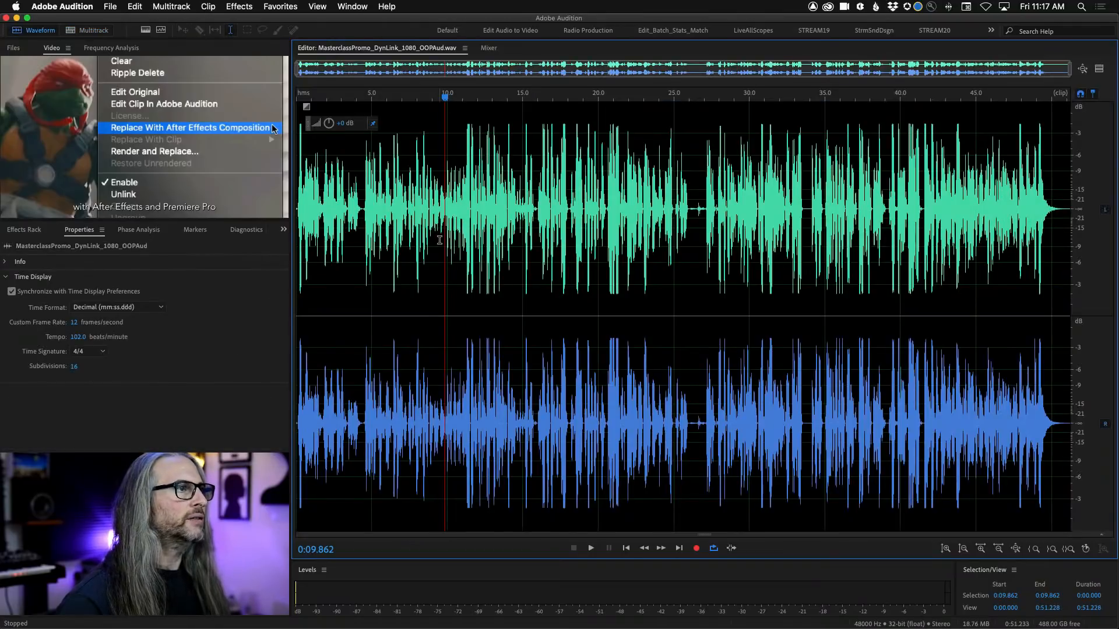
{"action": "key", "text": "space"}
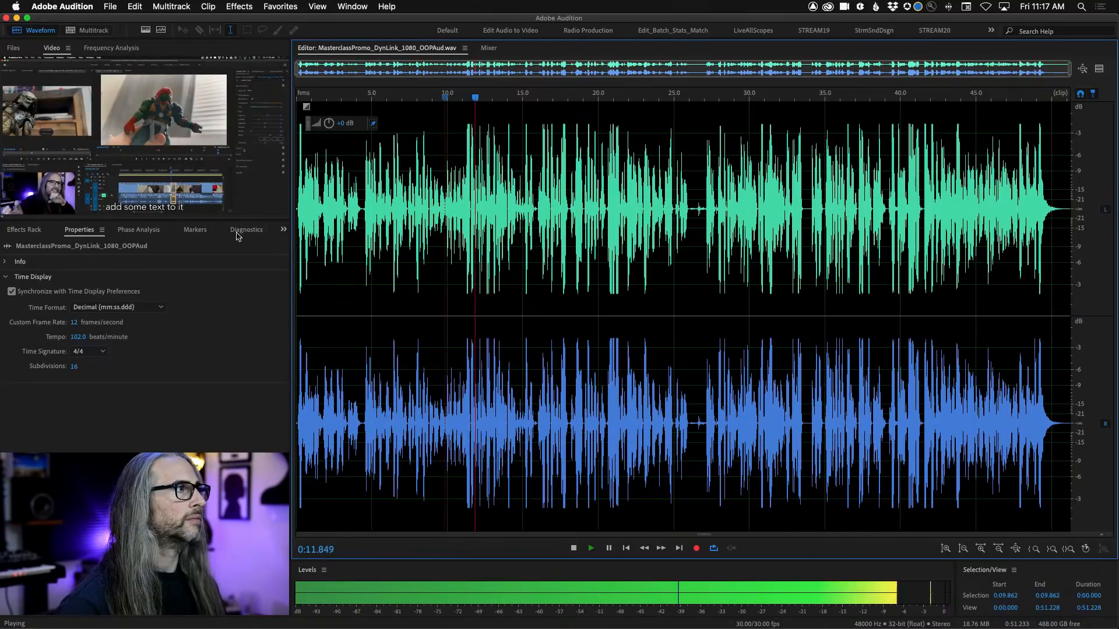
{"action": "key", "text": "space"}
{"action": "left_click", "coordinate": [140, 230]}
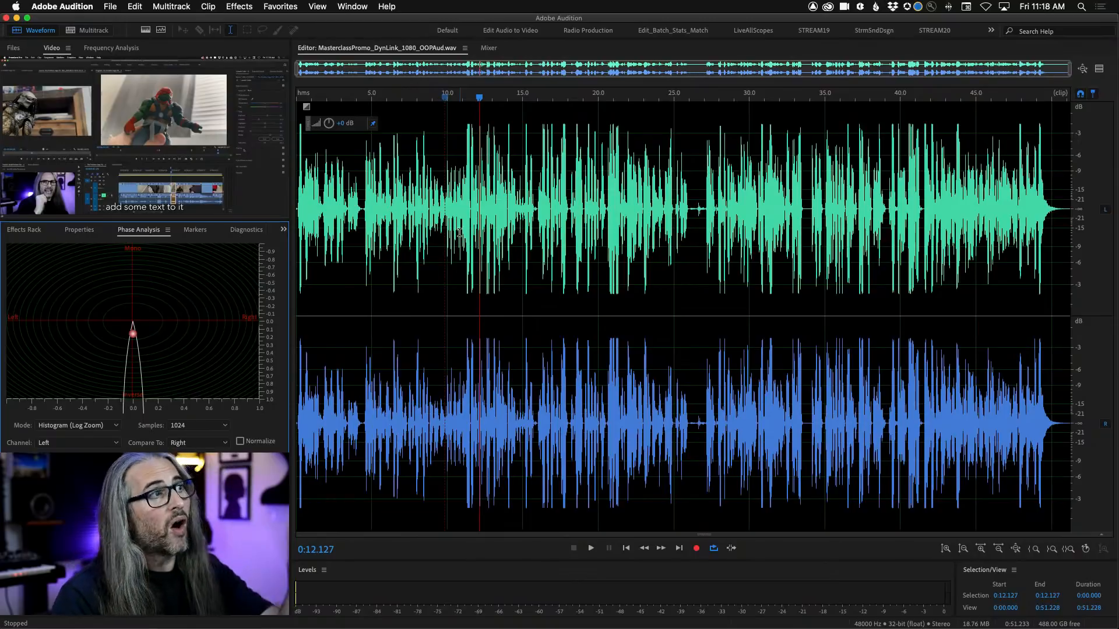
Return to the SndDsgnMix multitrack session, set the playhead to the start, and show the mixer
{"action": "left_click", "coordinate": [87, 30]}
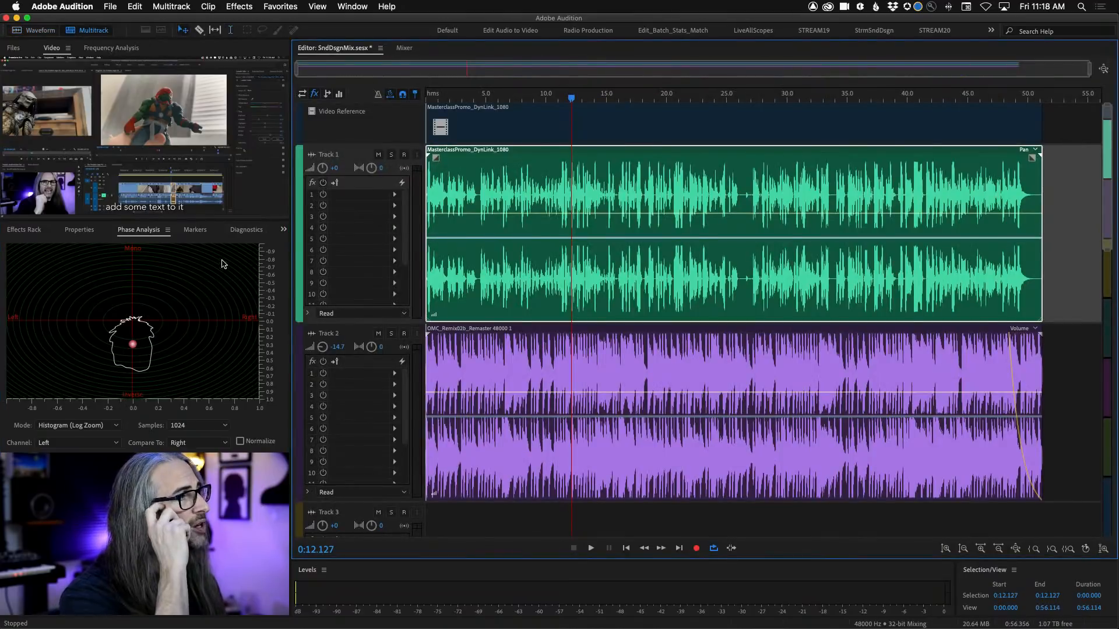
{"action": "left_click", "coordinate": [404, 47]}
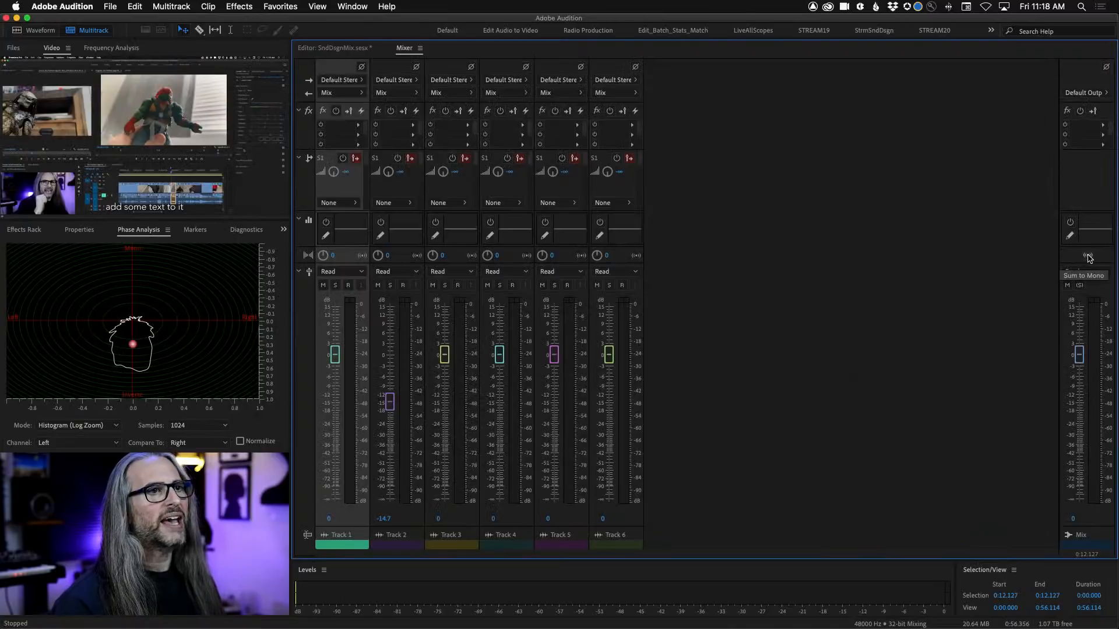
{"action": "left_click", "coordinate": [328, 50]}
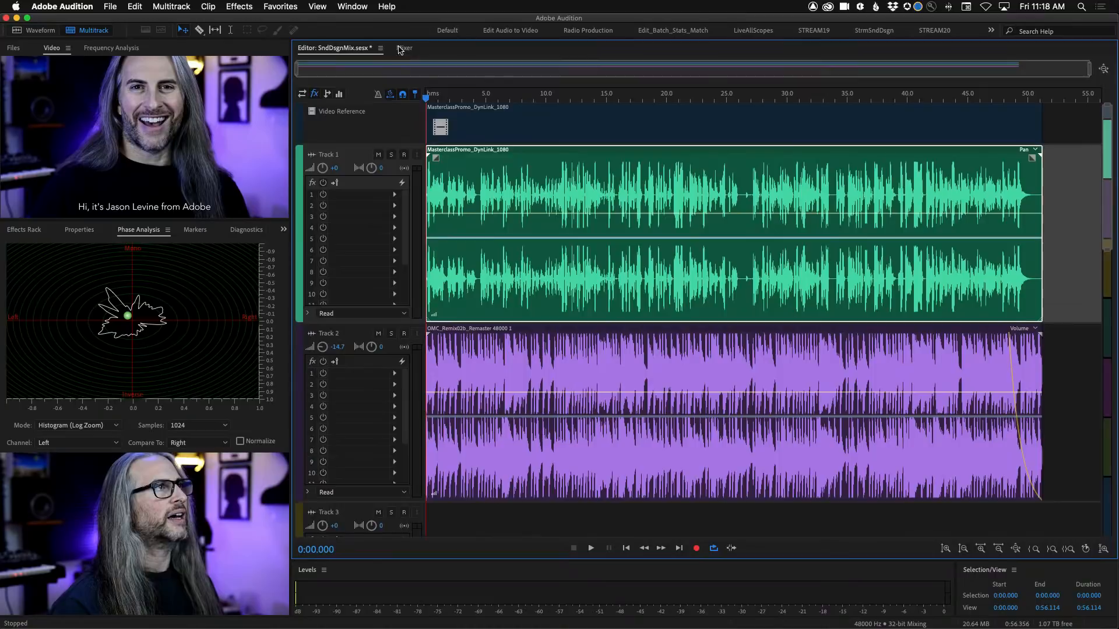
{"action": "left_click", "coordinate": [402, 49]}
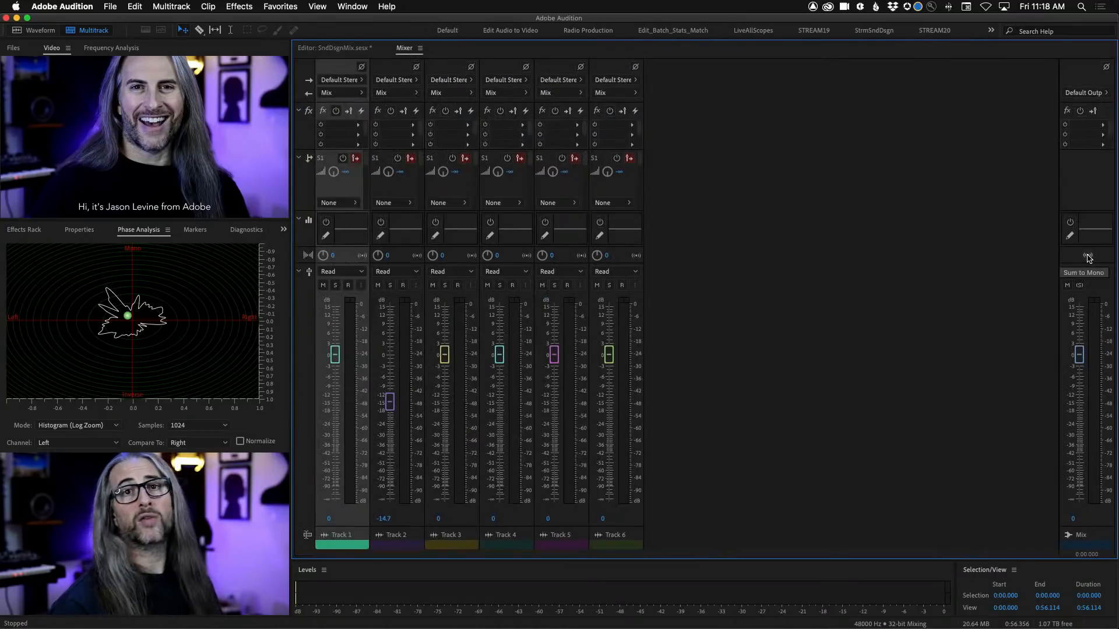
Play the mix from the start to about 14.711 seconds while switching the Mix track's Sum to Mono on, off and on again
{"action": "key", "text": "space"}
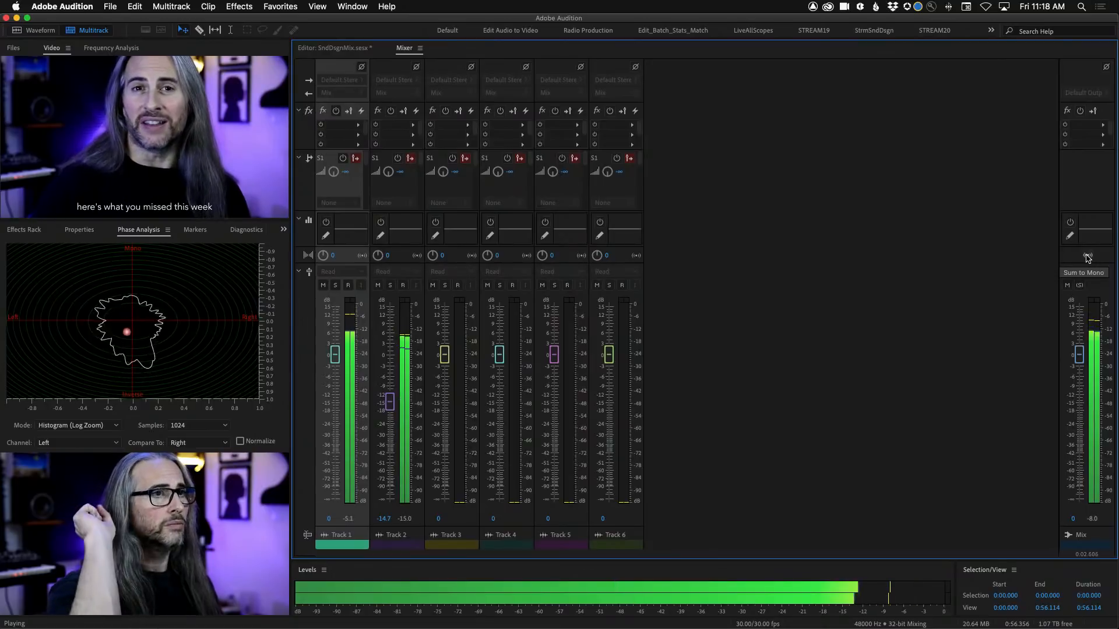
{"action": "left_click", "coordinate": [1088, 257]}
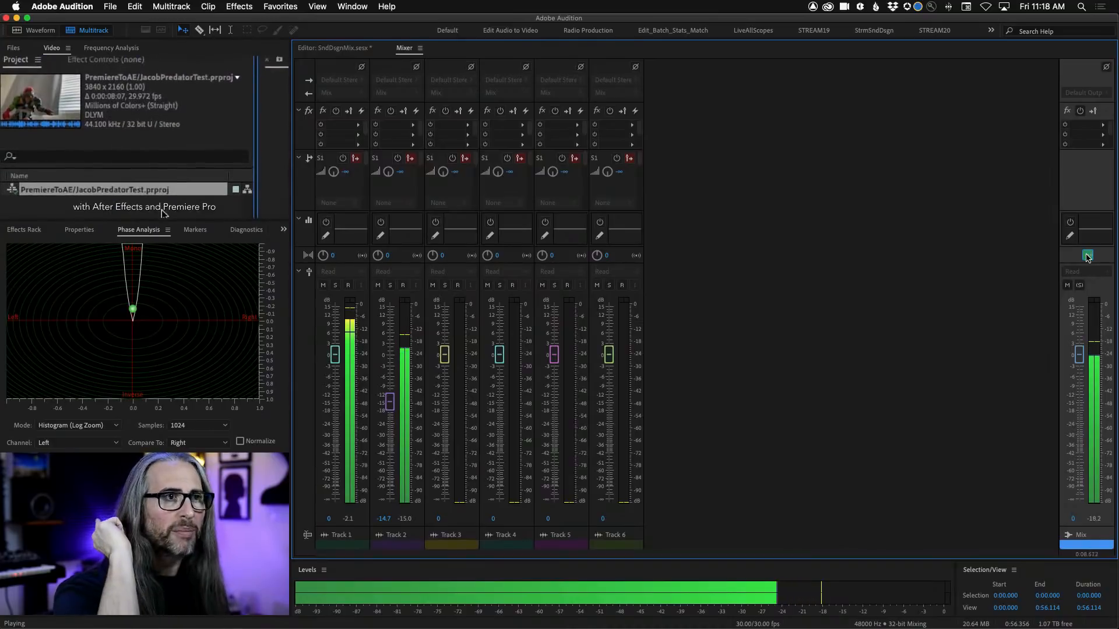
{"action": "left_click", "coordinate": [1087, 257]}
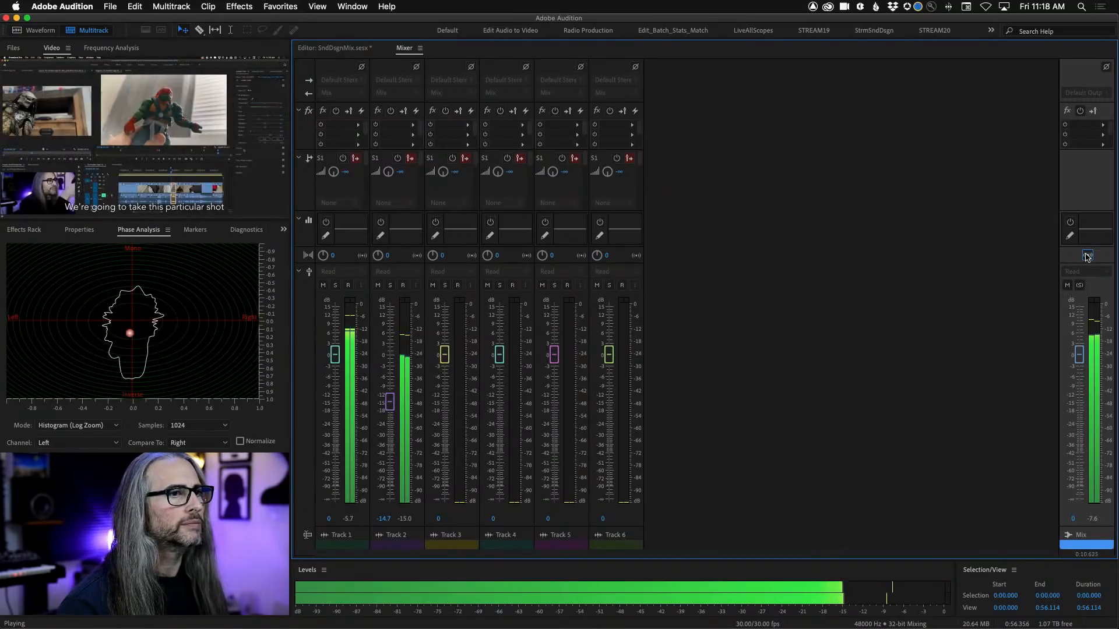
{"action": "left_click", "coordinate": [1088, 256]}
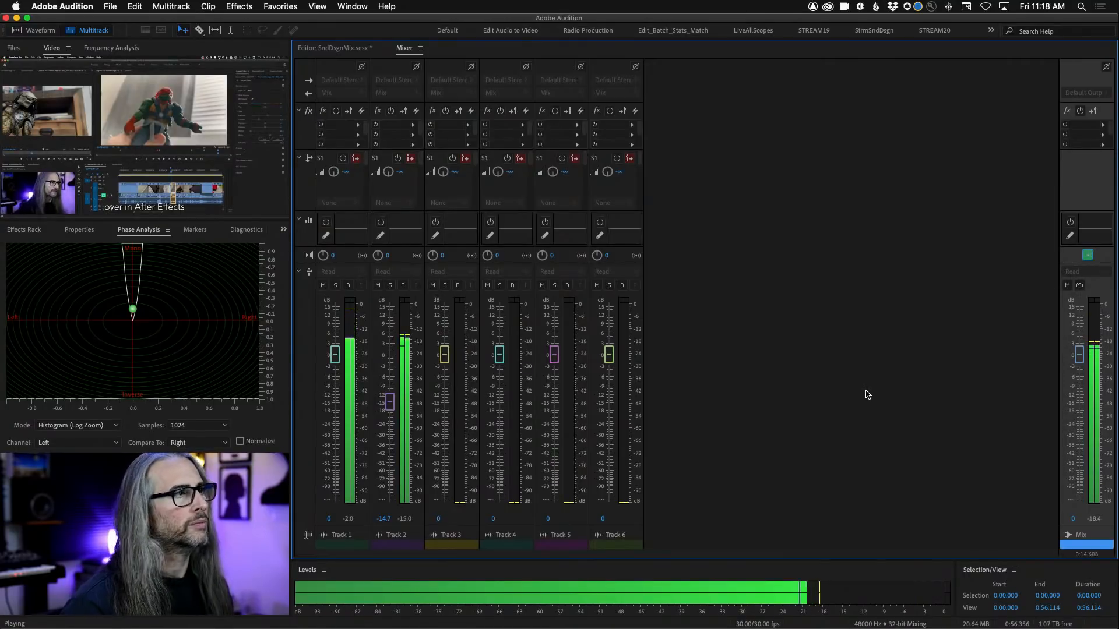
{"action": "key", "text": "space"}
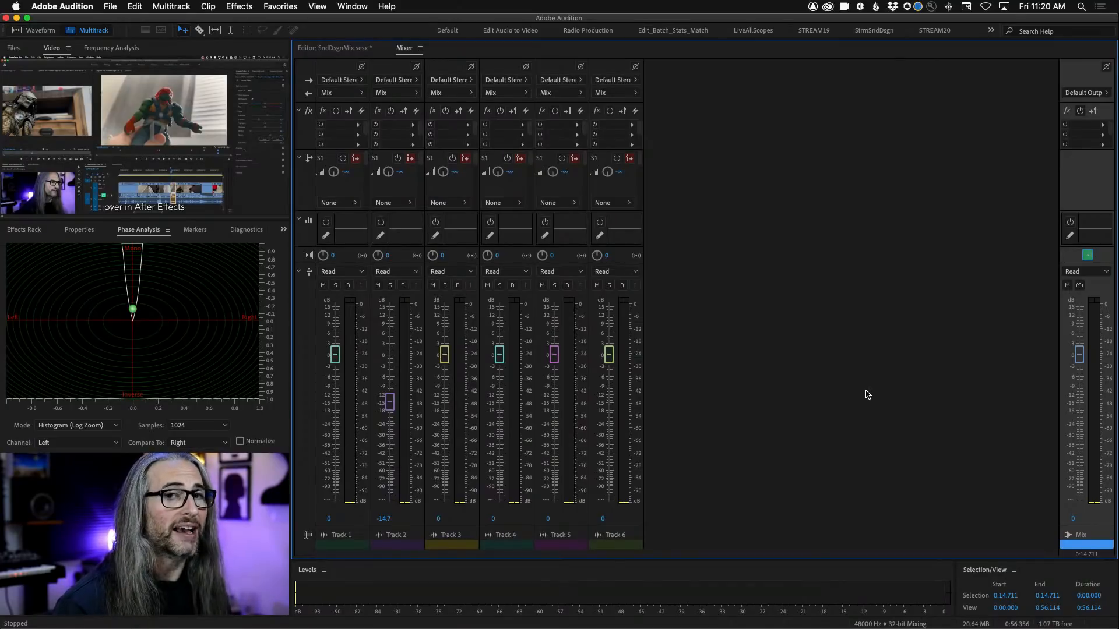
Leave the mixer and switch to the OMC_Review_02b copy.sesx session
{"action": "left_click", "coordinate": [314, 48]}
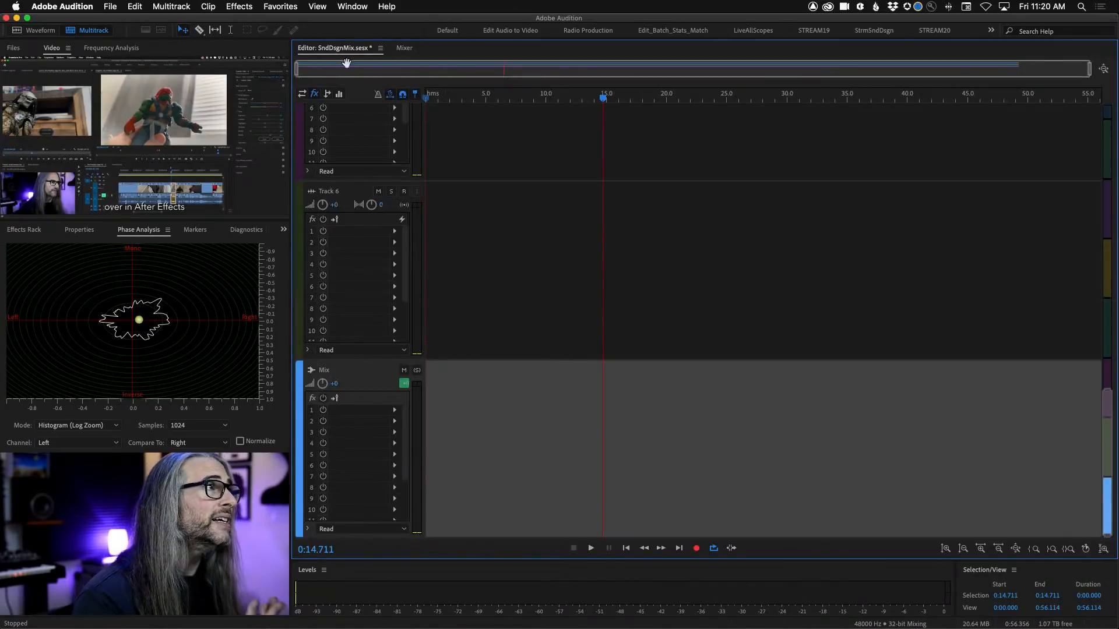
{"action": "scroll", "coordinate": [614, 296], "scroll_direction": "up", "scroll_amount": 15}
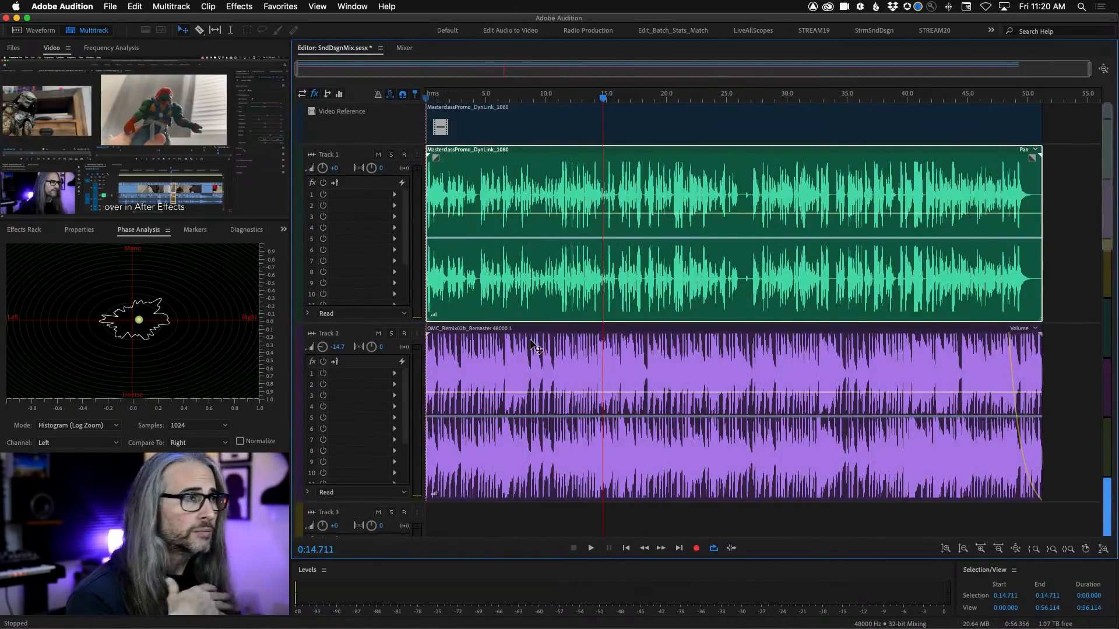
{"action": "left_click", "coordinate": [380, 48]}
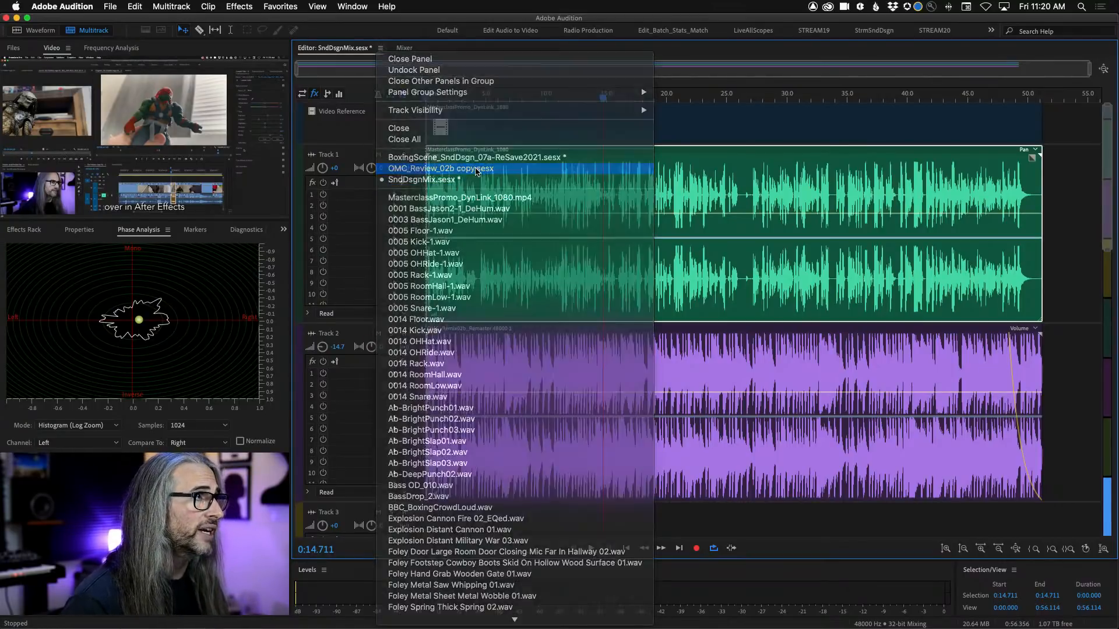
{"action": "left_click", "coordinate": [477, 169]}
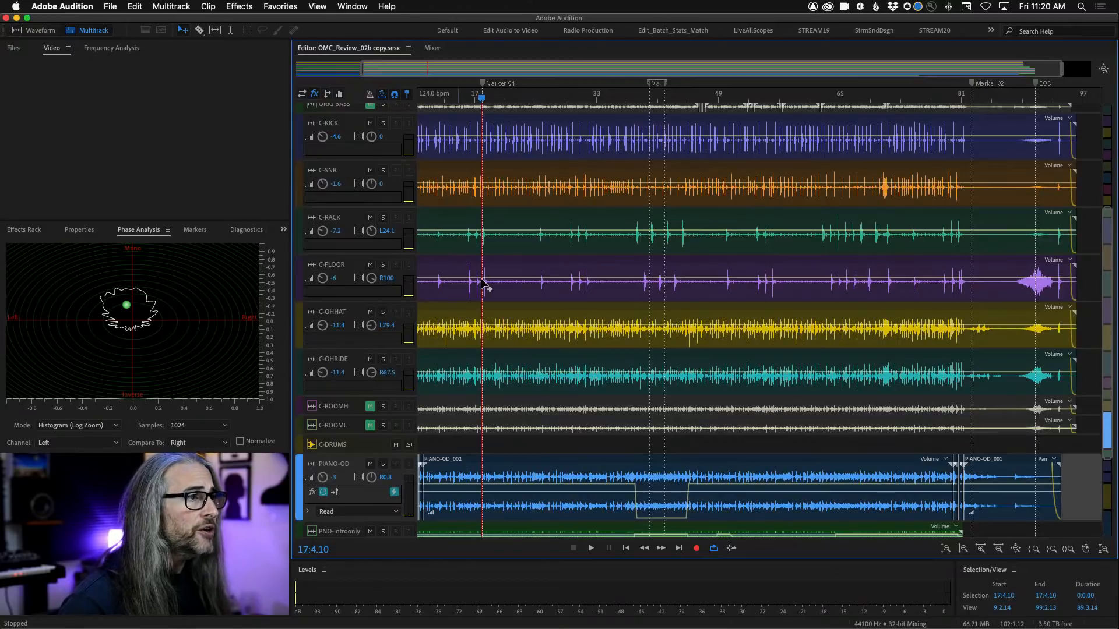
Solo the PIANO-OD track and play it from about 45:3.04
{"action": "left_click", "coordinate": [426, 97]}
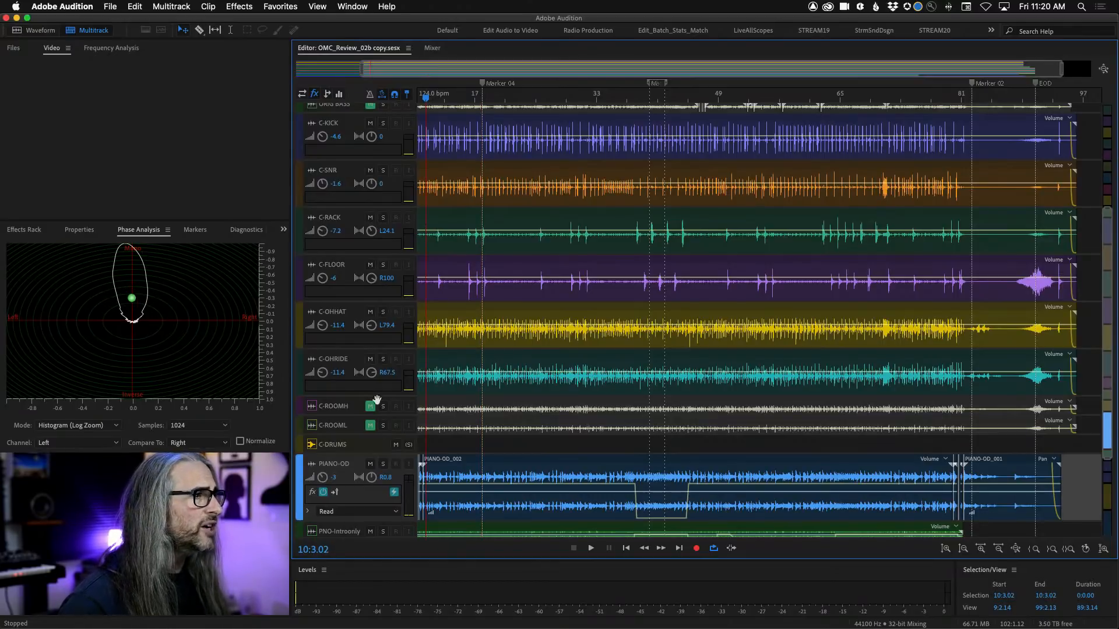
{"action": "left_click", "coordinate": [383, 464]}
{"action": "left_click", "coordinate": [688, 100]}
{"action": "left_click", "coordinate": [691, 101]}
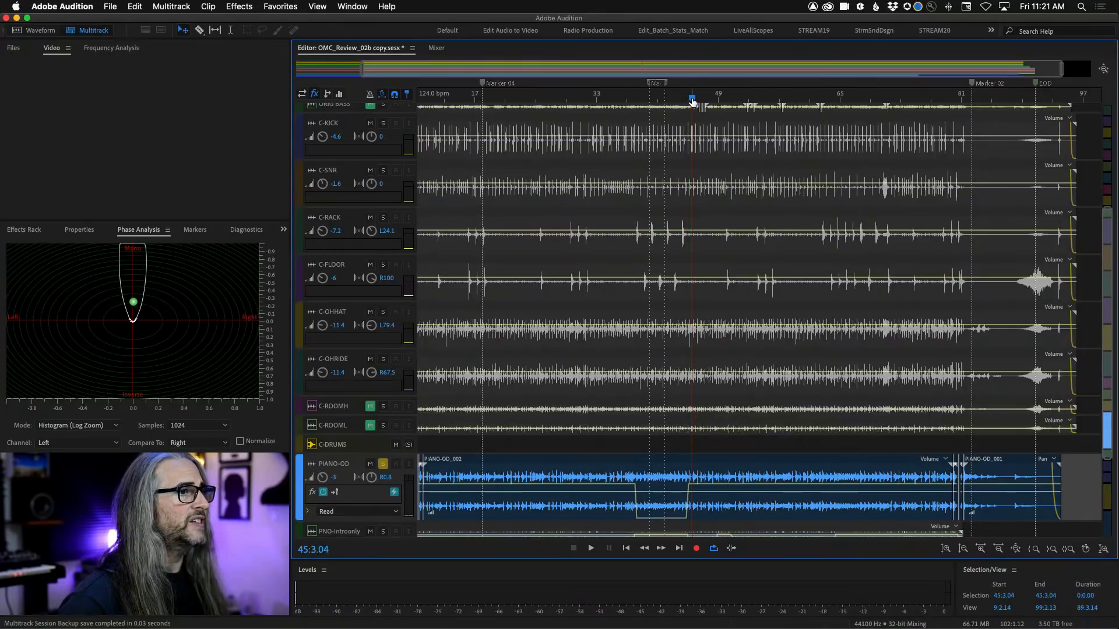
{"action": "key", "text": "space"}
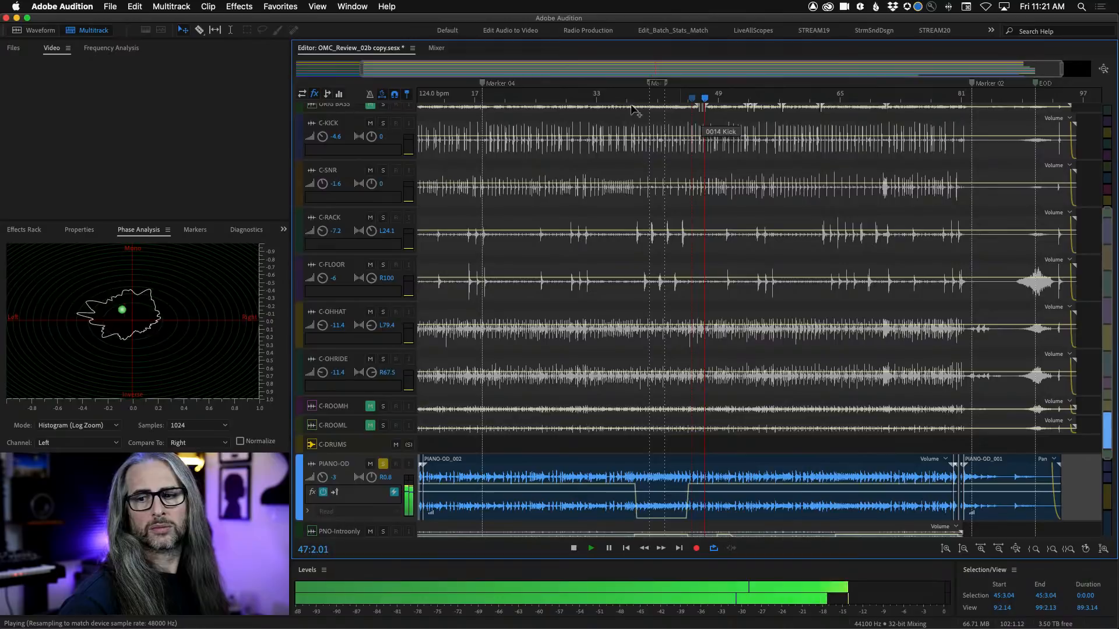
Raise the PIANO-OD volume to +15 dB, and switch the Master track's Sum to Mono on and off during playback
{"action": "left_click_drag", "start_coordinate": [323, 478], "coordinate": [331, 429]}
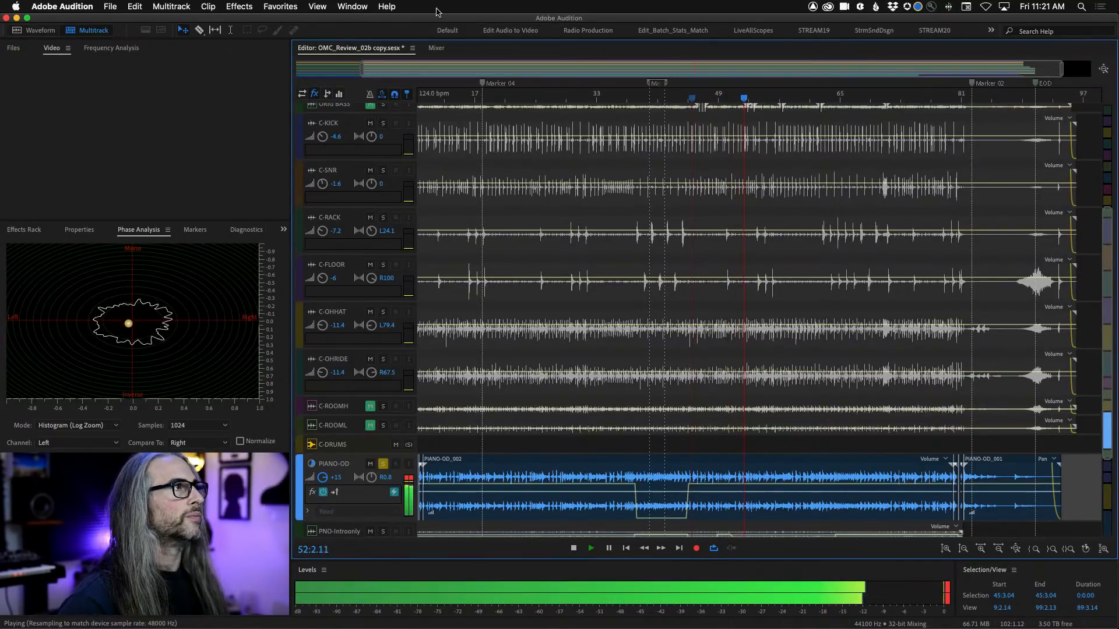
{"action": "left_click", "coordinate": [437, 48]}
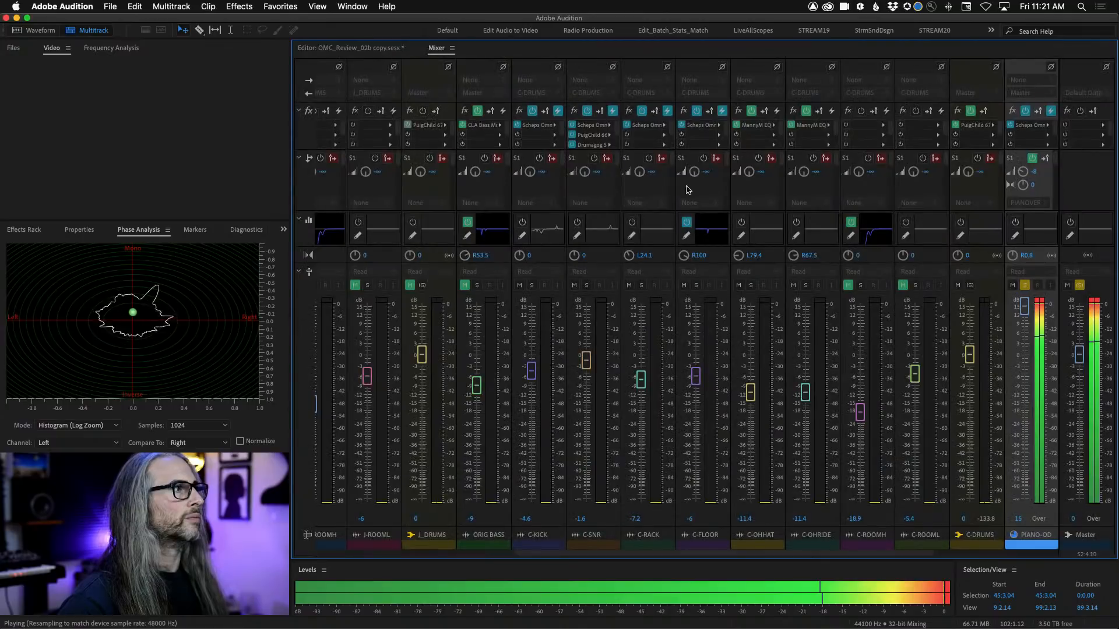
{"action": "left_click", "coordinate": [1087, 257]}
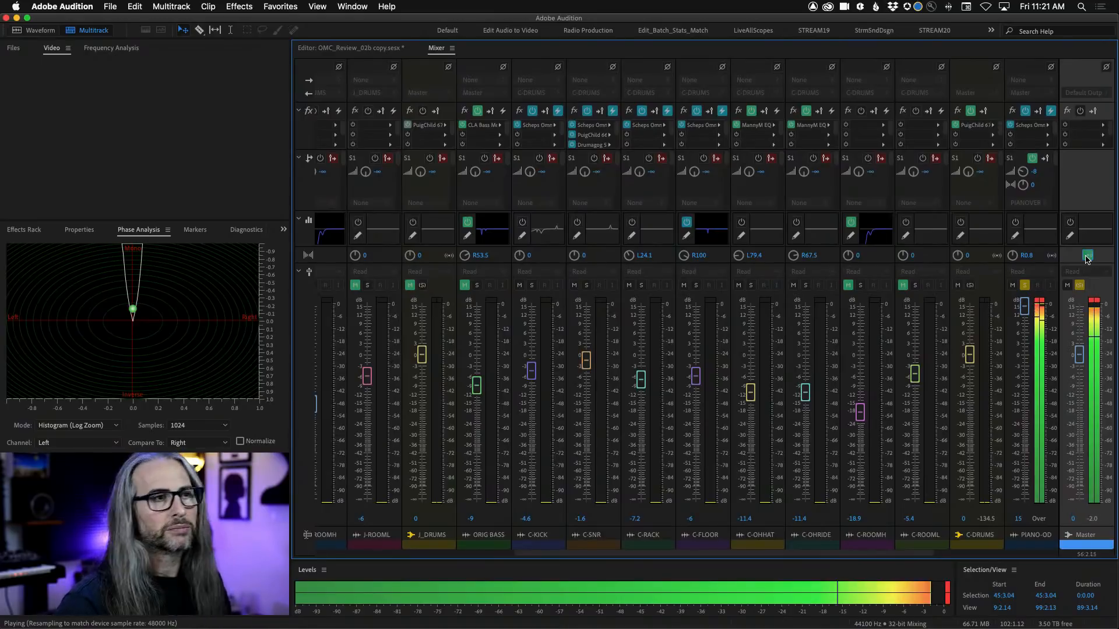
{"action": "left_click", "coordinate": [1086, 257]}
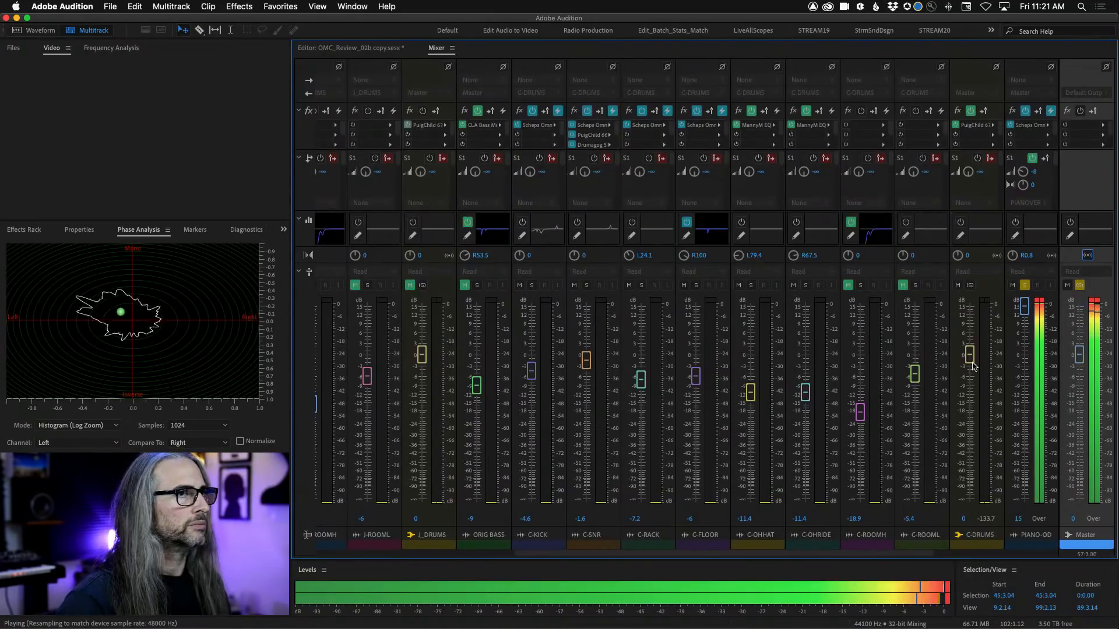
{"action": "key", "text": "space"}
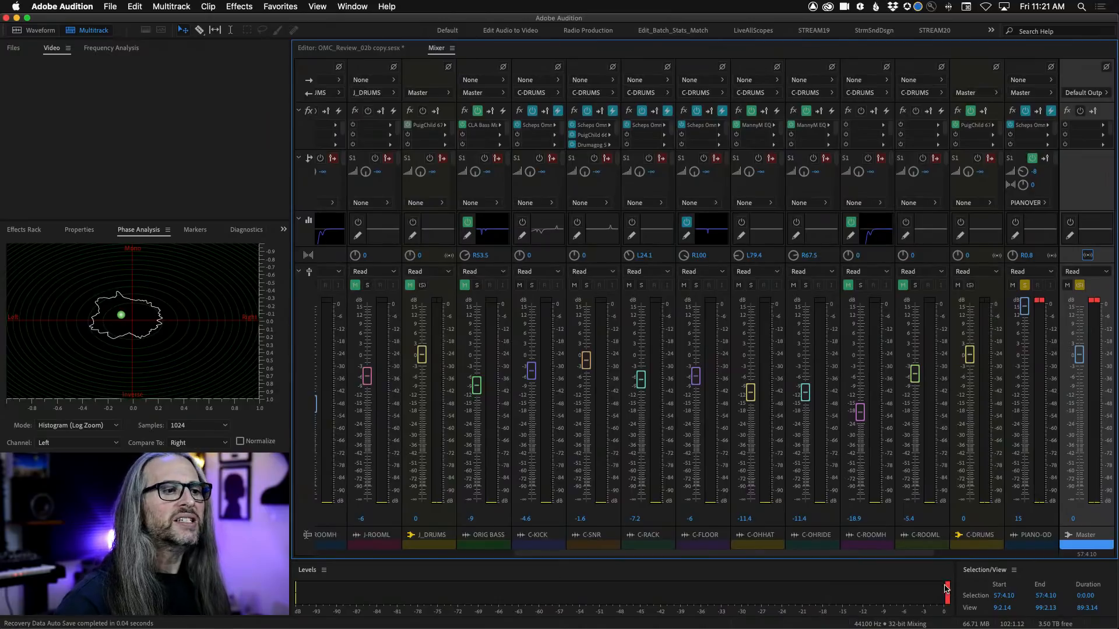
Clear the mixer's clipping indicators, set the PIANO-OD volume to about -2.7 dB, and return to the session editor
{"action": "left_click", "coordinate": [1039, 302]}
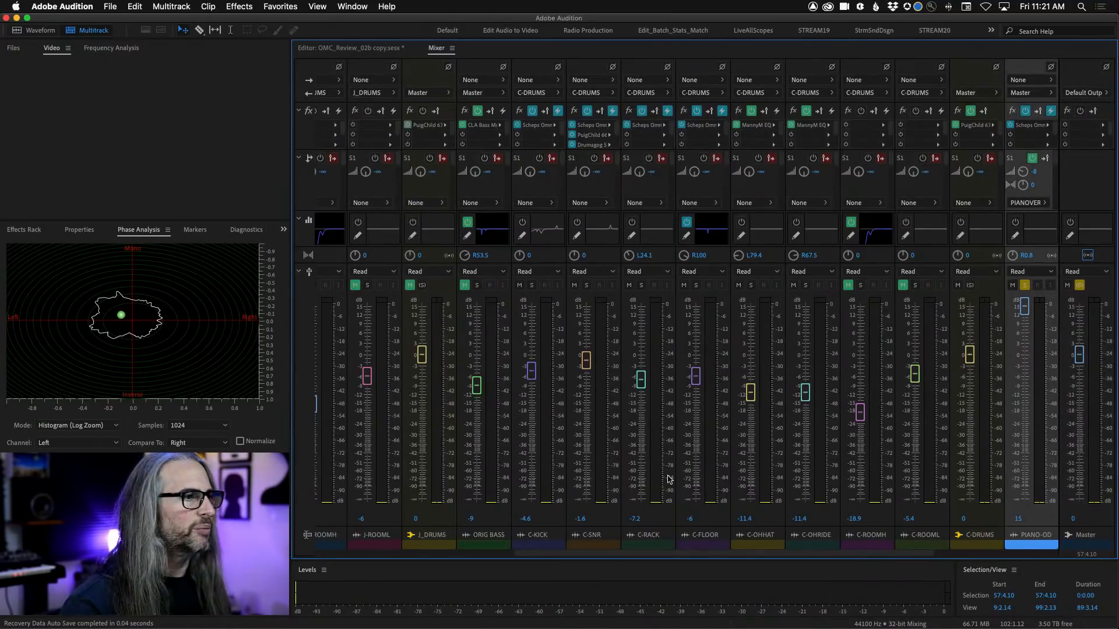
{"action": "left_click", "coordinate": [341, 49]}
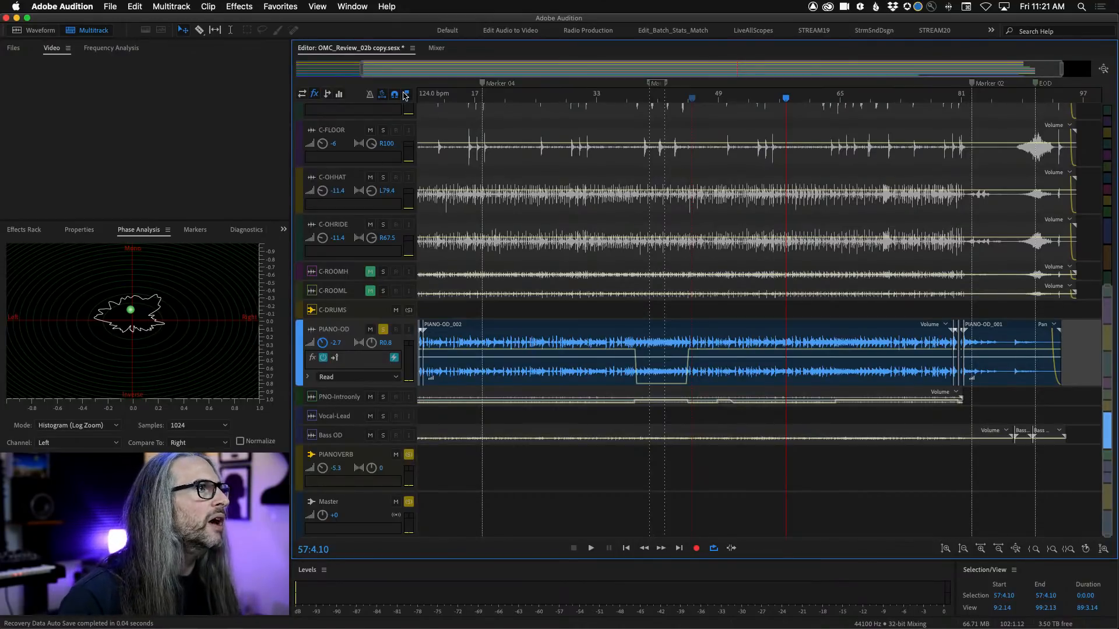
Clear all track solos and play the full mix from about 15:3.01
{"action": "left_click", "coordinate": [483, 101]}
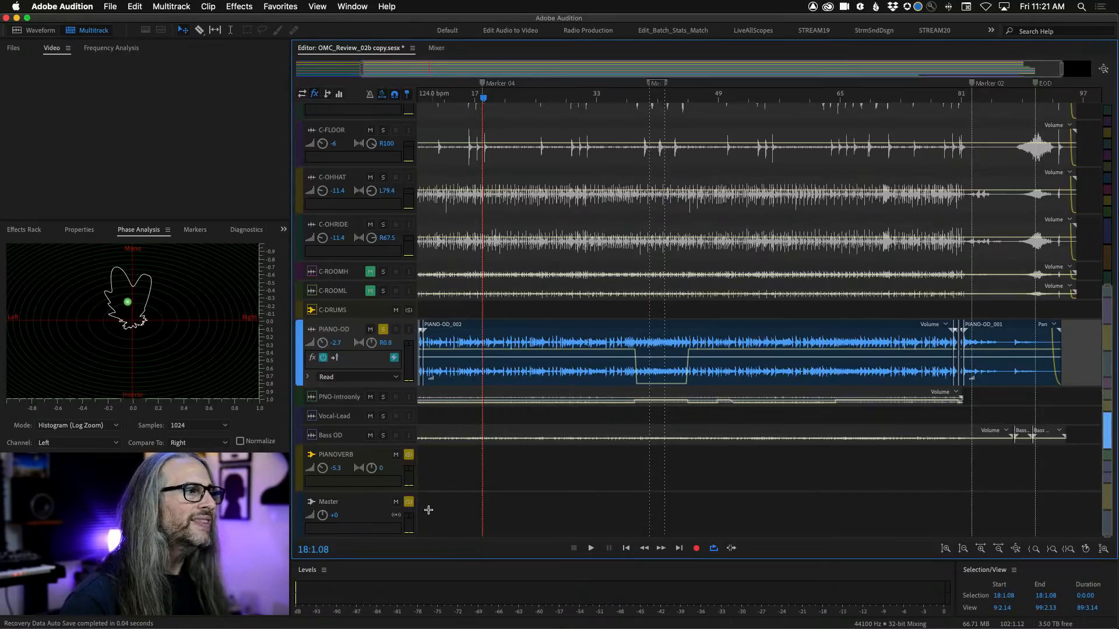
{"action": "left_click", "coordinate": [410, 503]}
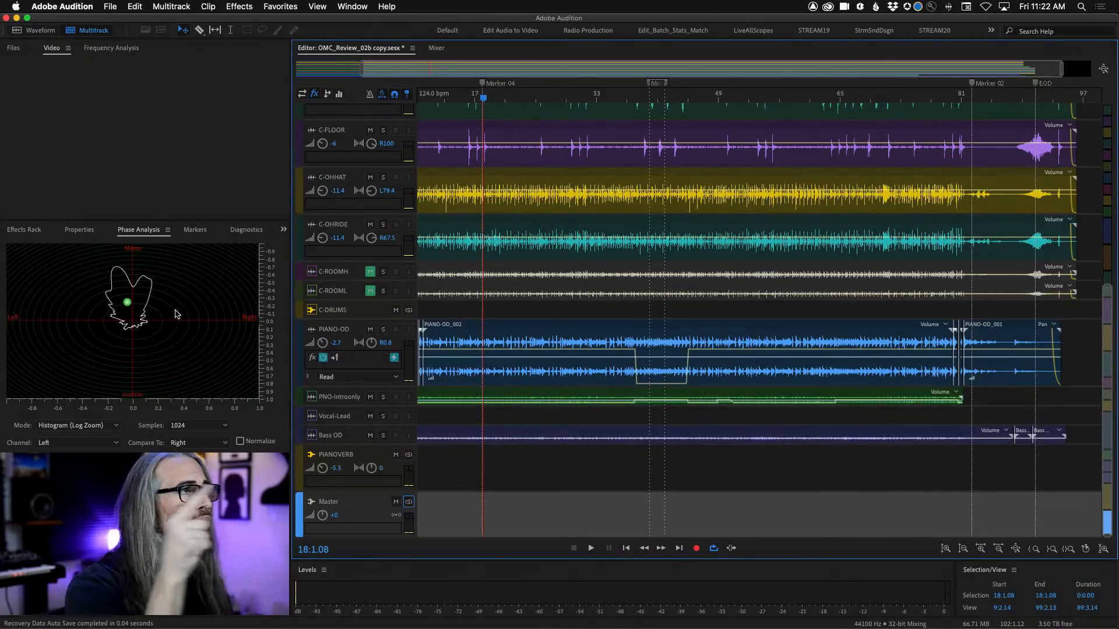
{"action": "left_click", "coordinate": [464, 98]}
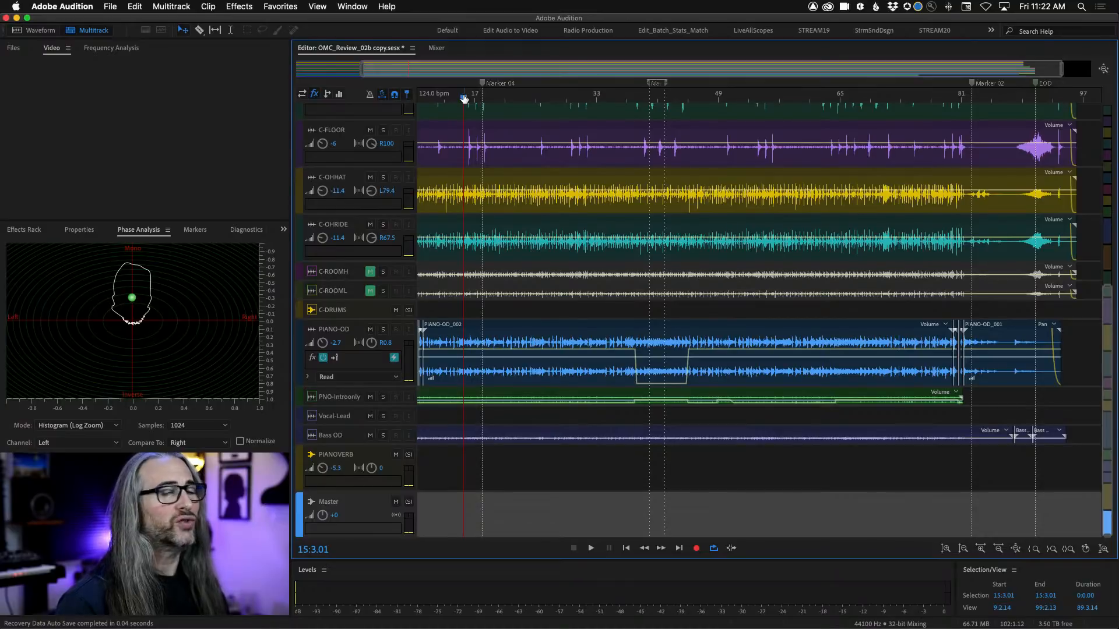
{"action": "key", "text": "space"}
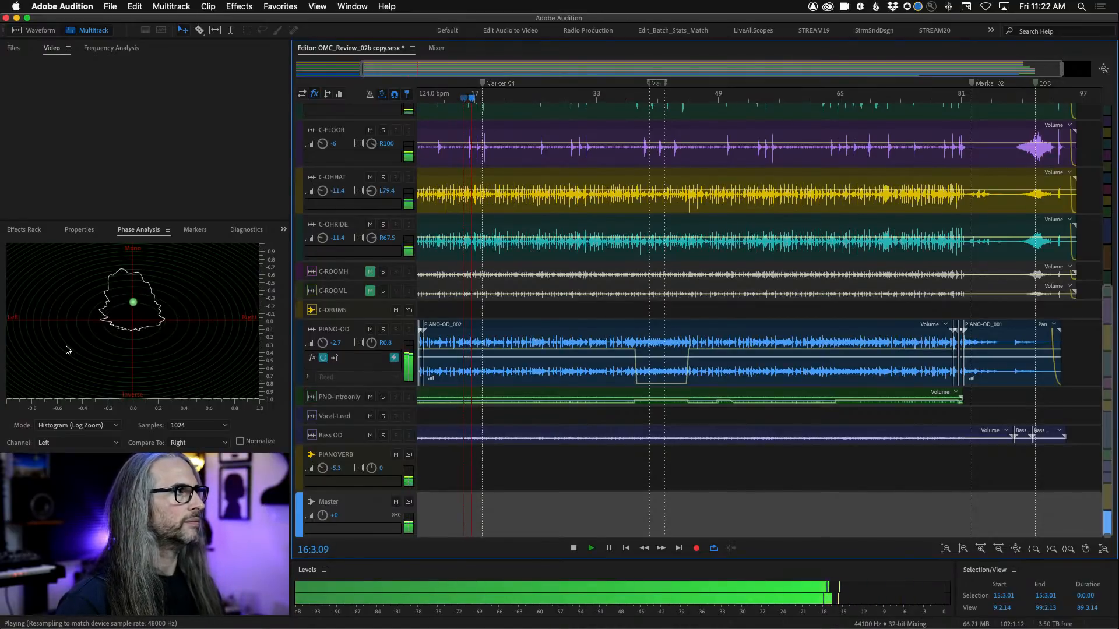
Maximize the Phase Analysis panel to examine the full mix's phase during playback, and restore the panel after stopping
{"action": "key", "text": "grave"}
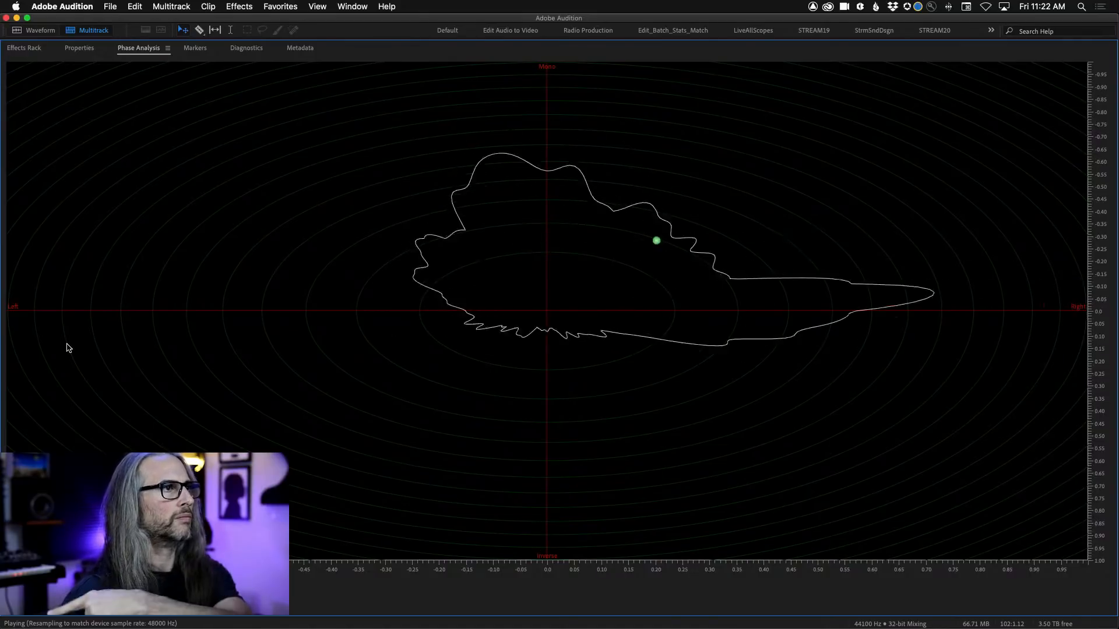
{"action": "key", "text": "space"}
{"action": "key", "text": "space"}
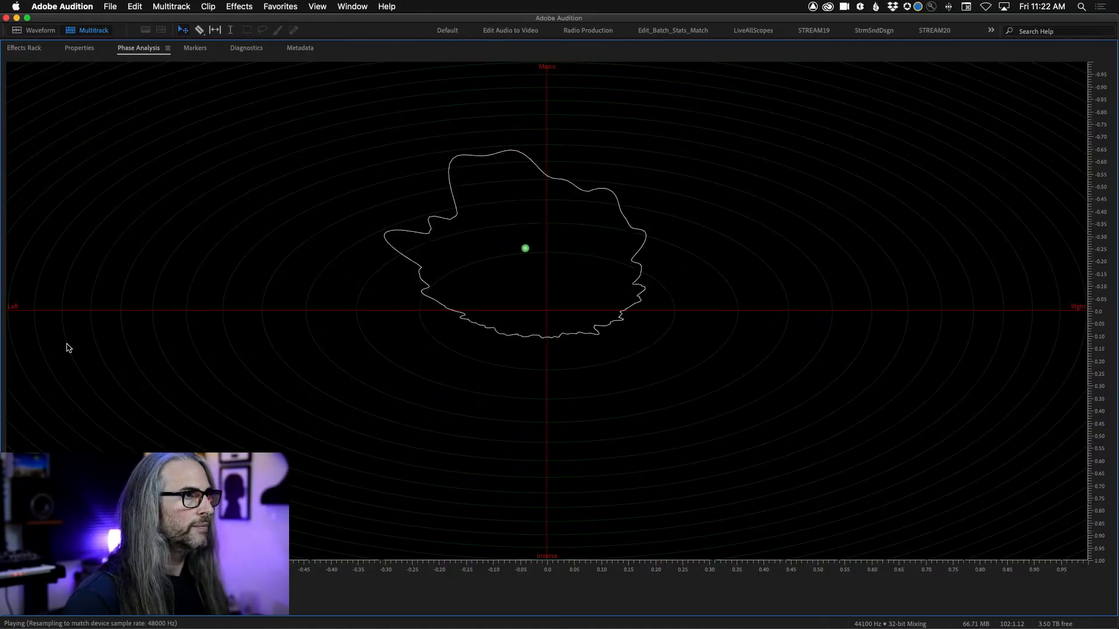
{"action": "key", "text": "space"}
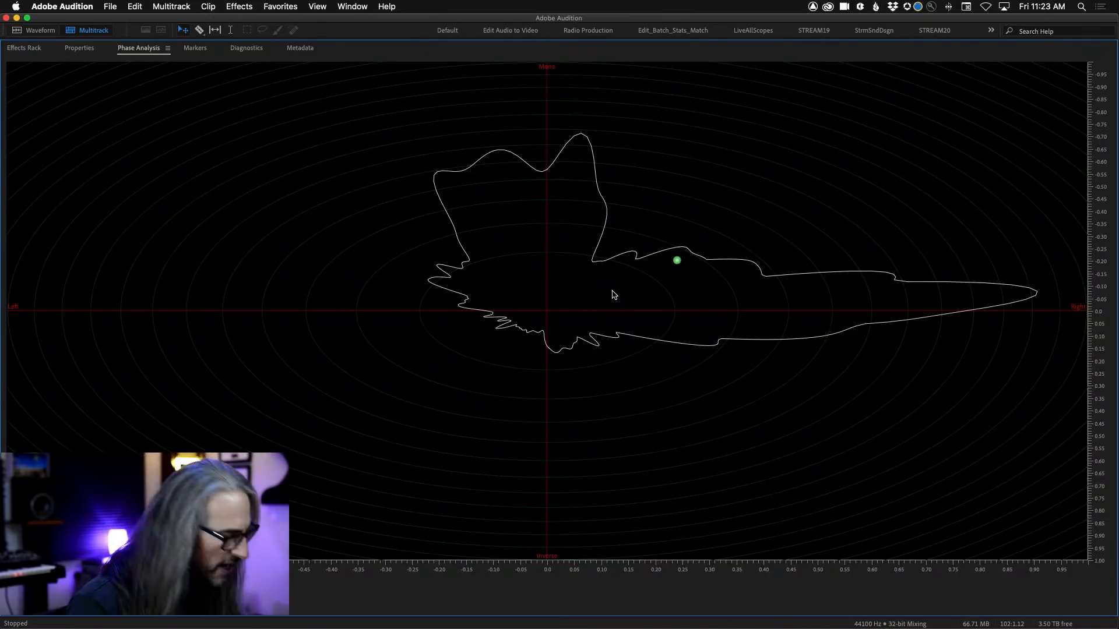
{"action": "key", "text": "grave"}
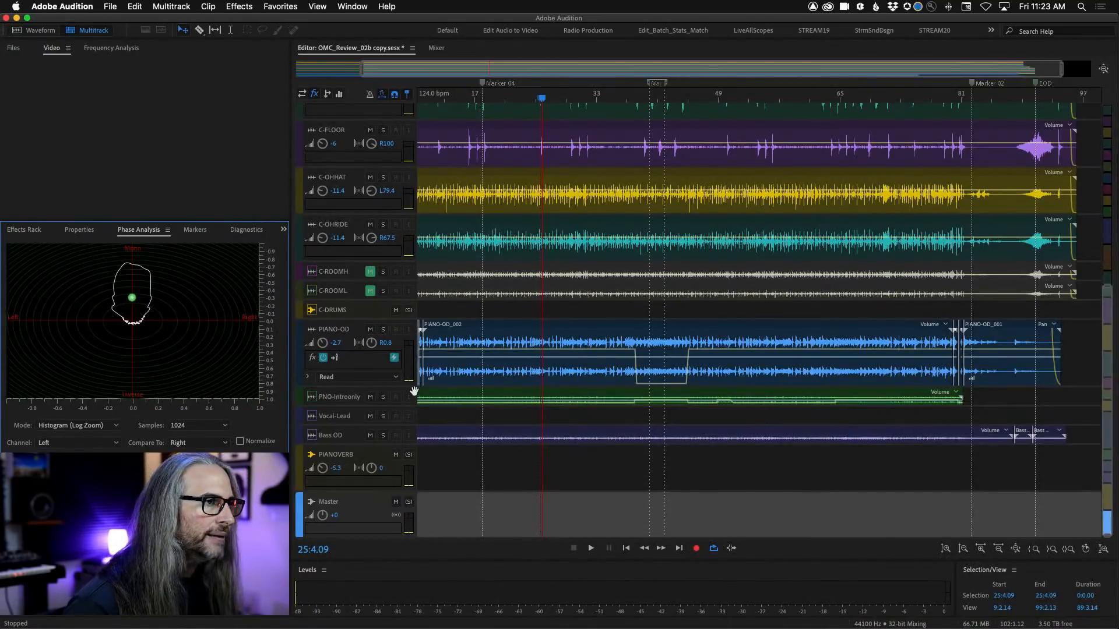
Audition the soloed C-KICK and C-SNR tracks from about 26:1.01, clearing both solos before stopping playback
{"action": "left_click_drag", "start_coordinate": [601, 99], "coordinate": [672, 98]}
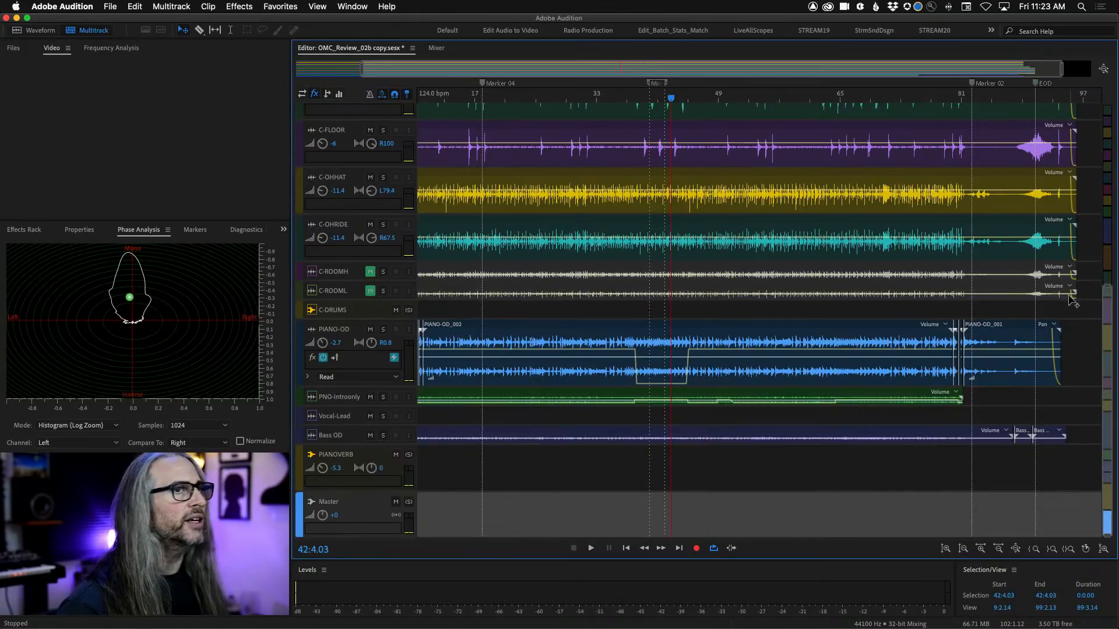
{"action": "scroll", "coordinate": [840, 213], "scroll_direction": "up", "scroll_amount": 10}
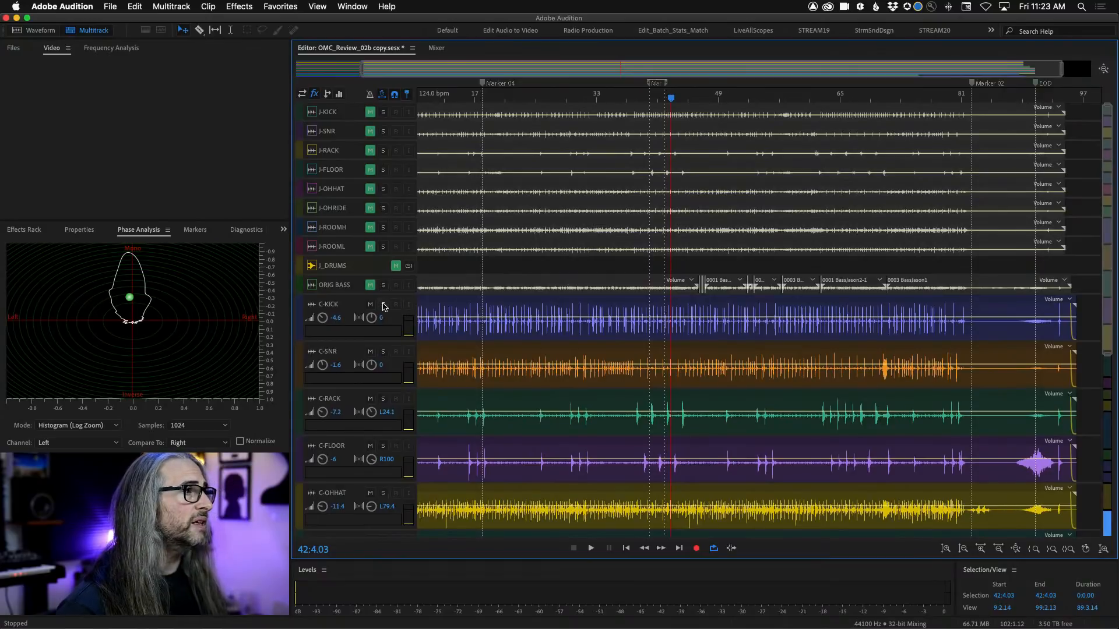
{"action": "left_click", "coordinate": [383, 304]}
{"action": "left_click", "coordinate": [383, 352]}
{"action": "left_click", "coordinate": [544, 98]}
{"action": "key", "text": "space"}
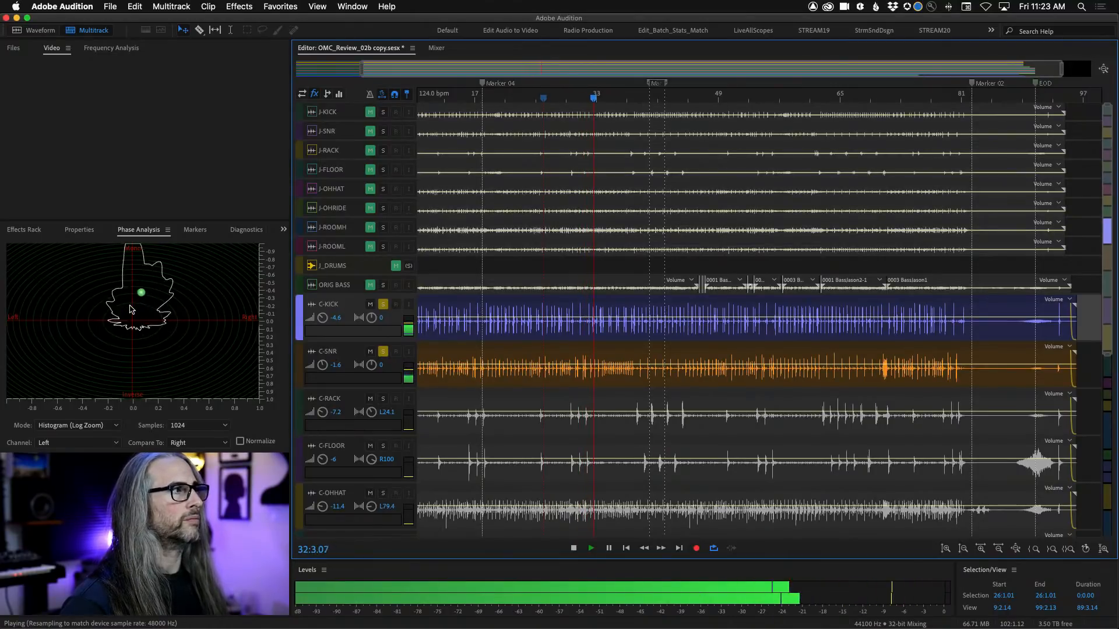
{"action": "left_click", "coordinate": [383, 351]}
{"action": "left_click", "coordinate": [383, 304]}
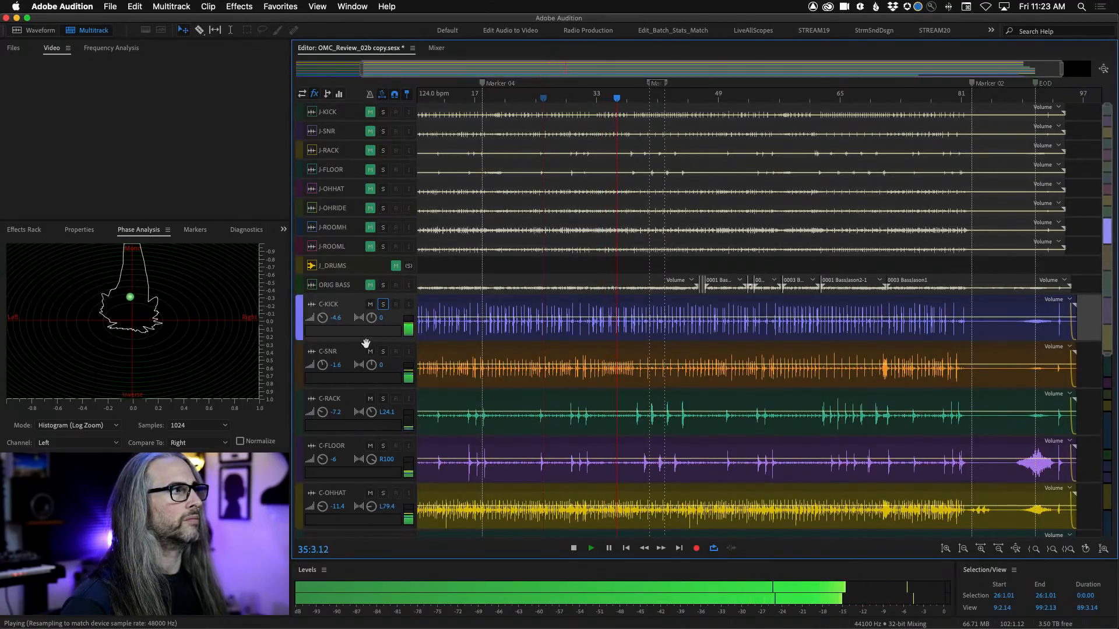
{"action": "key", "text": "space"}
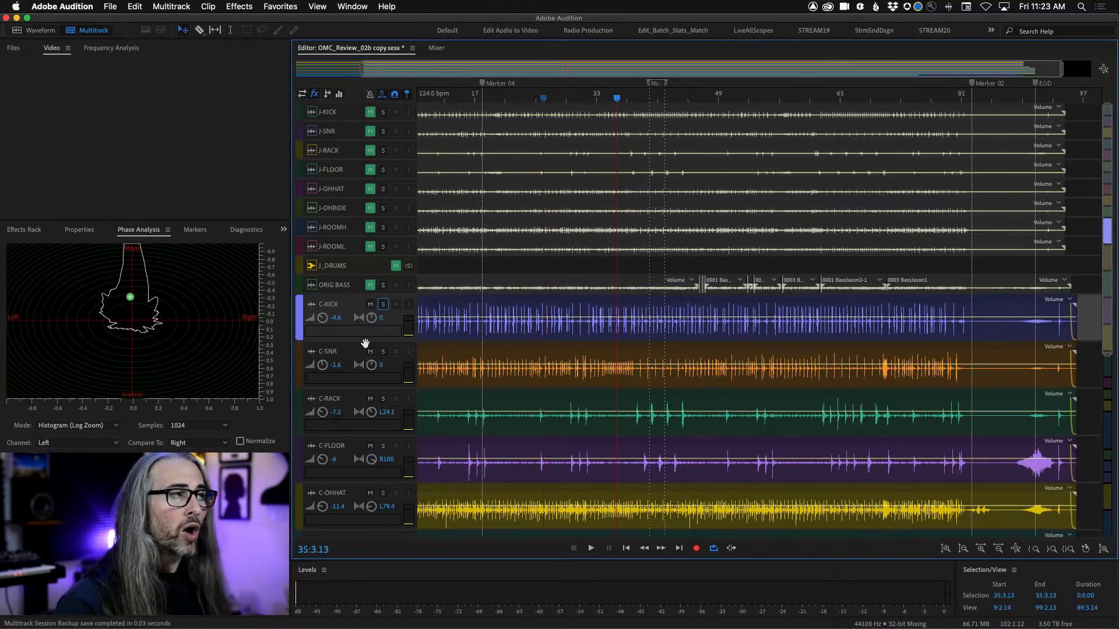
Open the PNO-Introonly track's clip in the waveform editor and move the playhead to about 37:2.08
{"action": "left_click", "coordinate": [437, 49]}
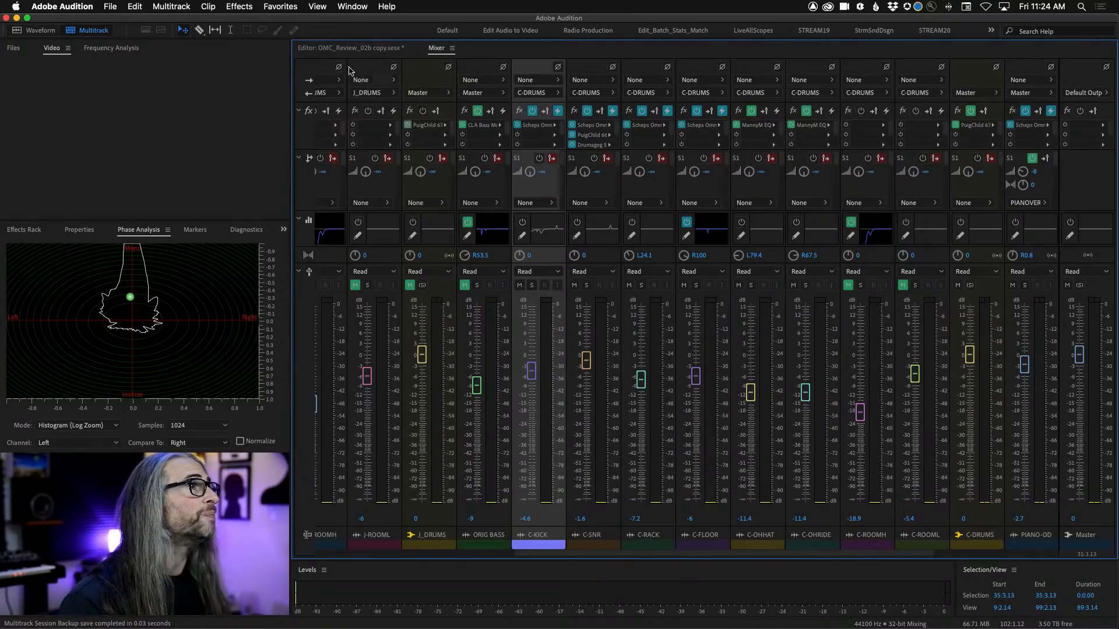
{"action": "left_click", "coordinate": [338, 49]}
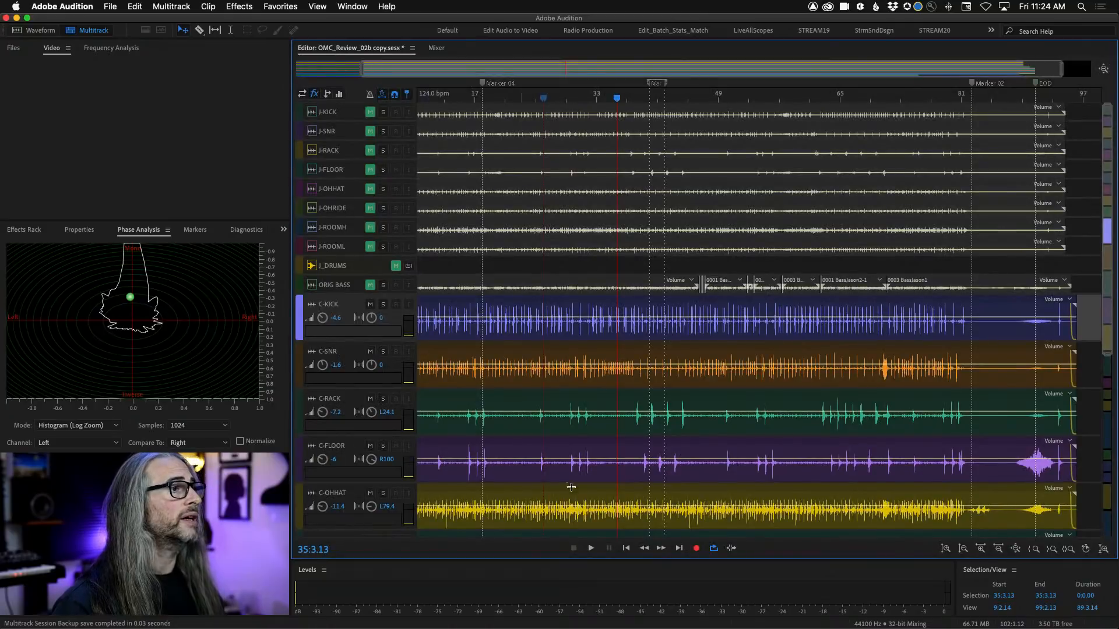
{"action": "scroll", "coordinate": [614, 464], "scroll_direction": "down", "scroll_amount": 10}
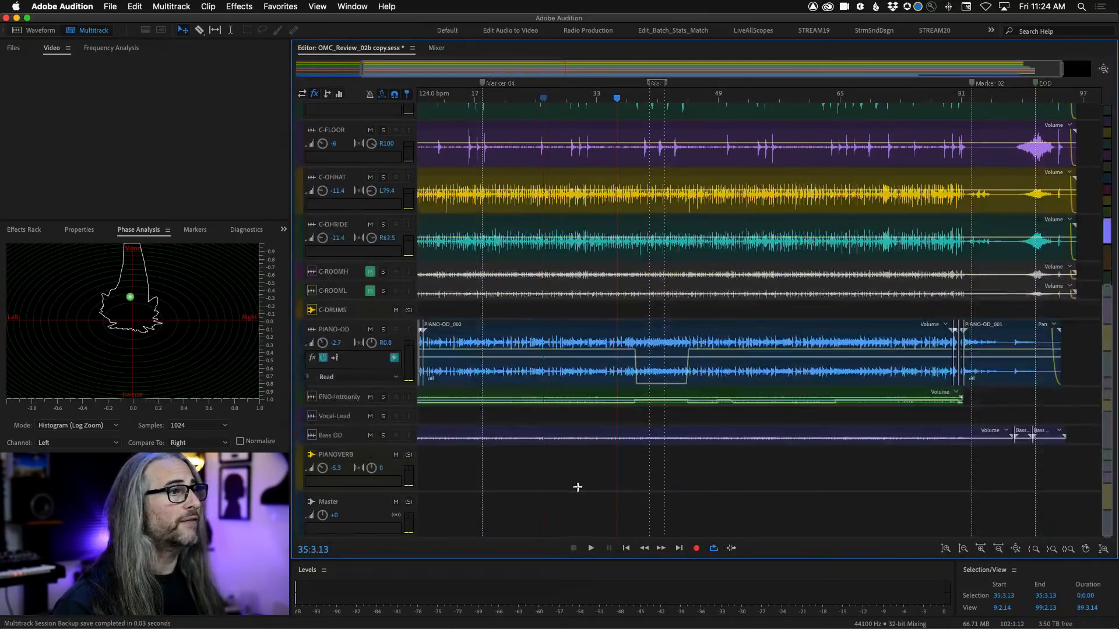
{"action": "double_click", "coordinate": [493, 399]}
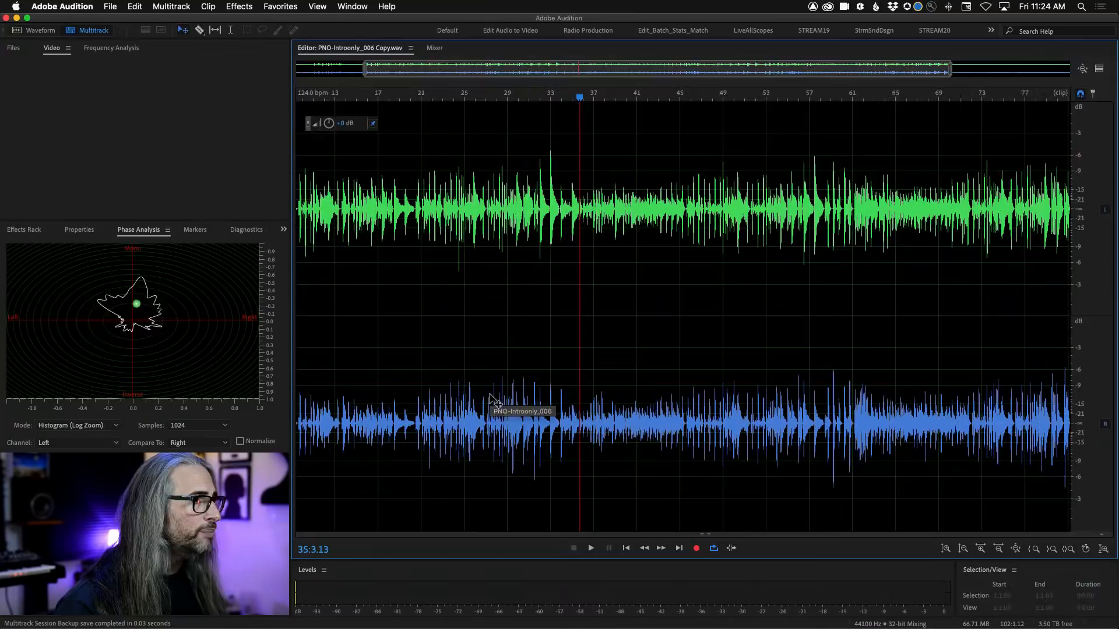
{"action": "mouse_move", "coordinate": [584, 100]}
{"action": "left_mouse_down"}
{"action": "mouse_move", "coordinate": [548, 100]}
{"action": "mouse_move", "coordinate": [601, 109]}
{"action": "left_mouse_up"}
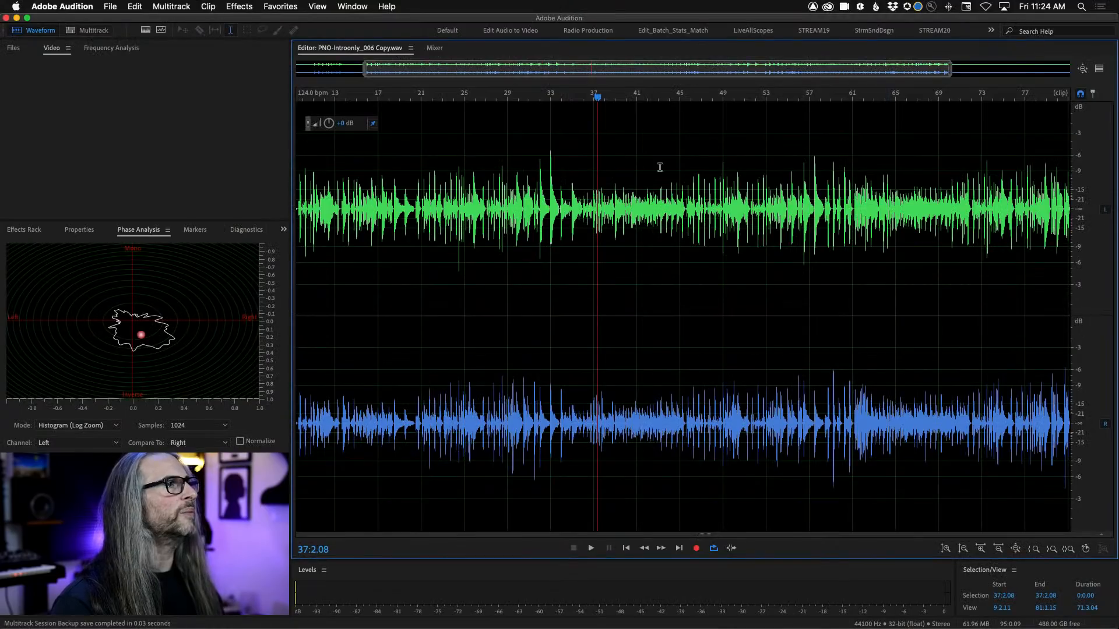
{"action": "left_click", "coordinate": [239, 7]}
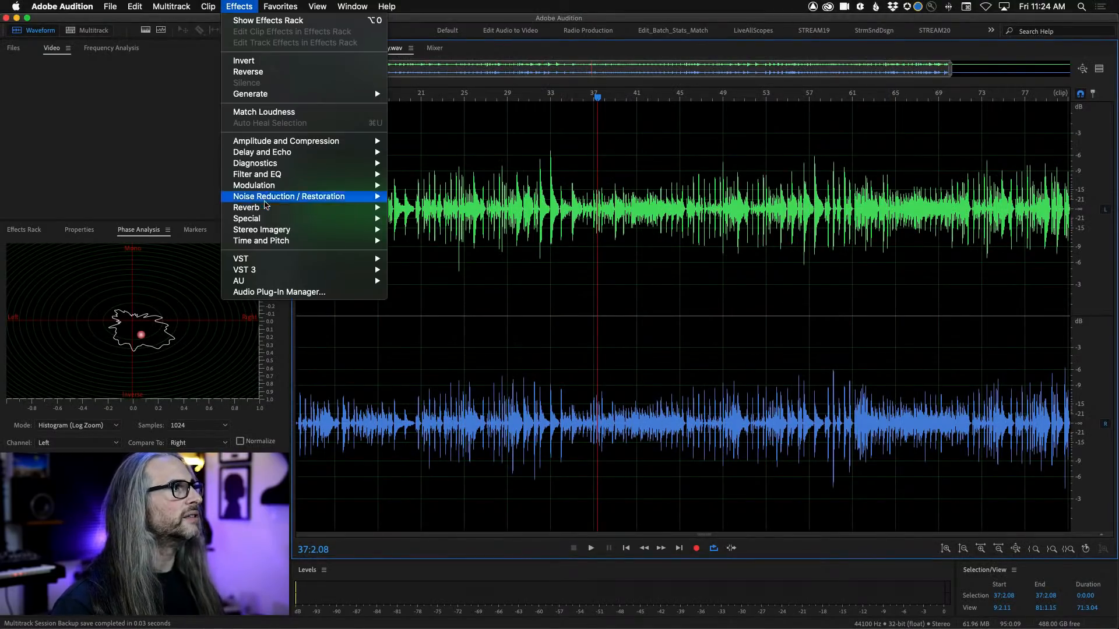
{"action": "mouse_move", "coordinate": [264, 223]}
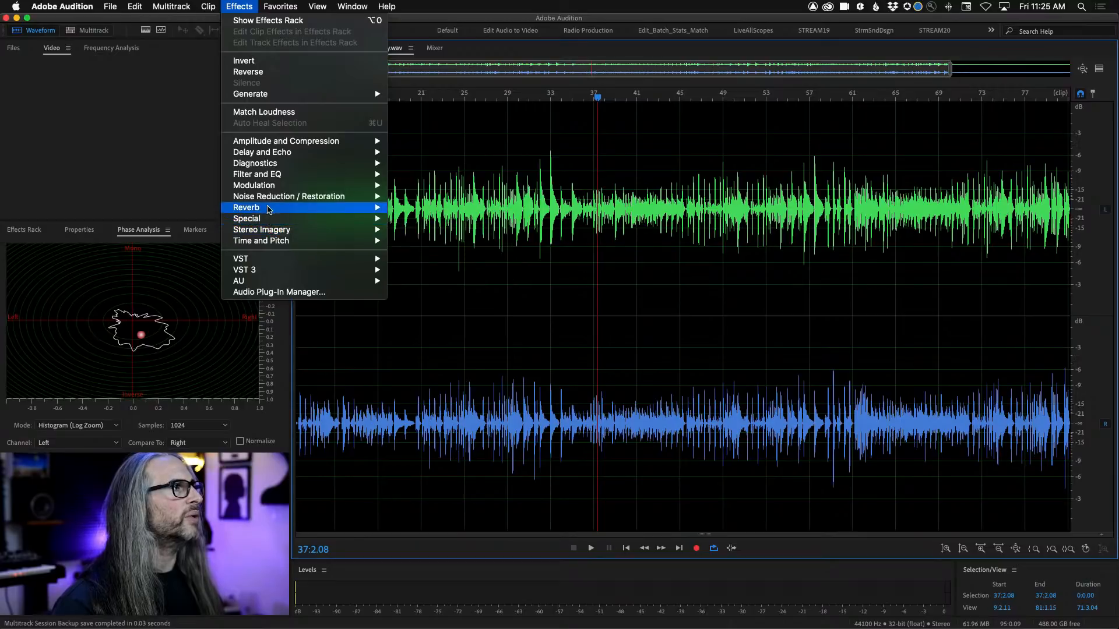
{"action": "mouse_move", "coordinate": [268, 201]}
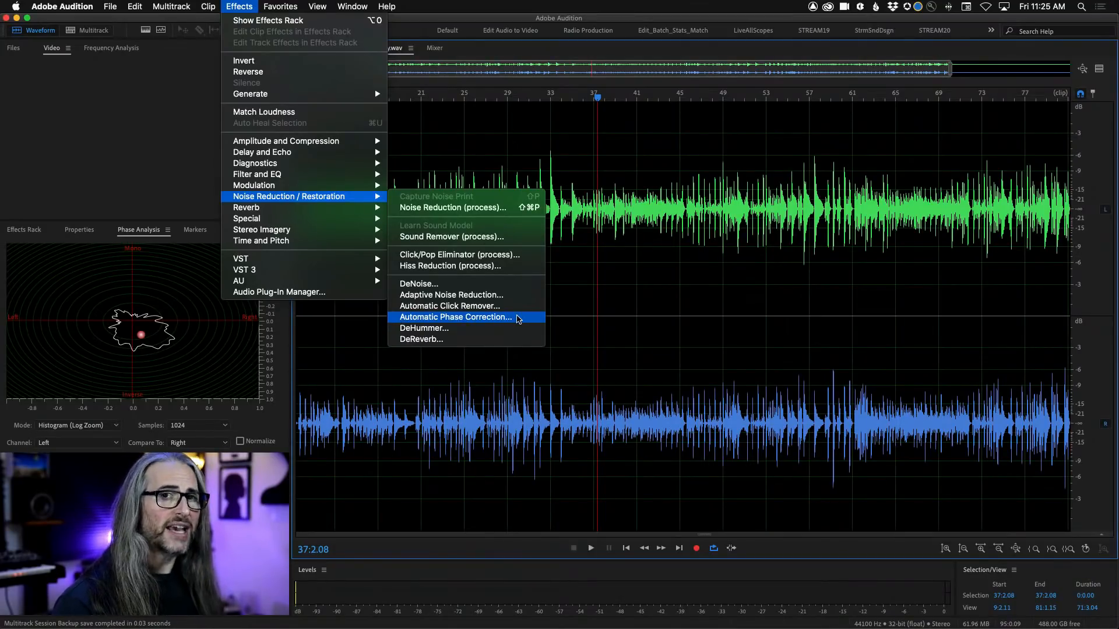
{"action": "left_click", "coordinate": [752, 316]}
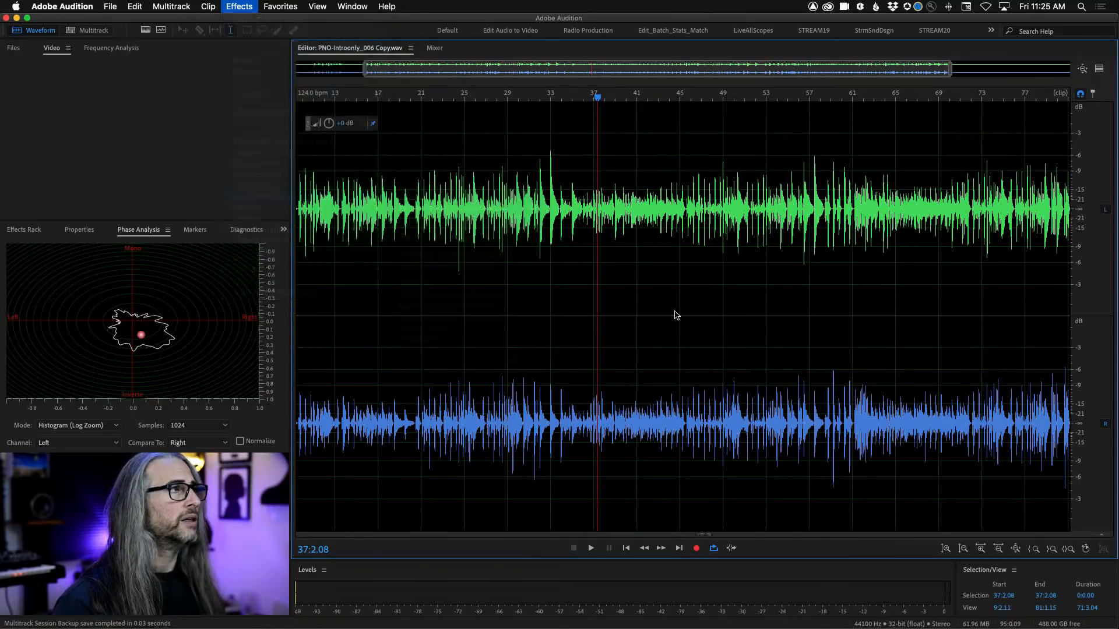
Switch to the SndDsgnMix.sesx session, open Track 1's MasterclassPromo_DynLink_1080 clip in the waveform editor, and play it briefly
{"action": "left_click", "coordinate": [14, 49]}
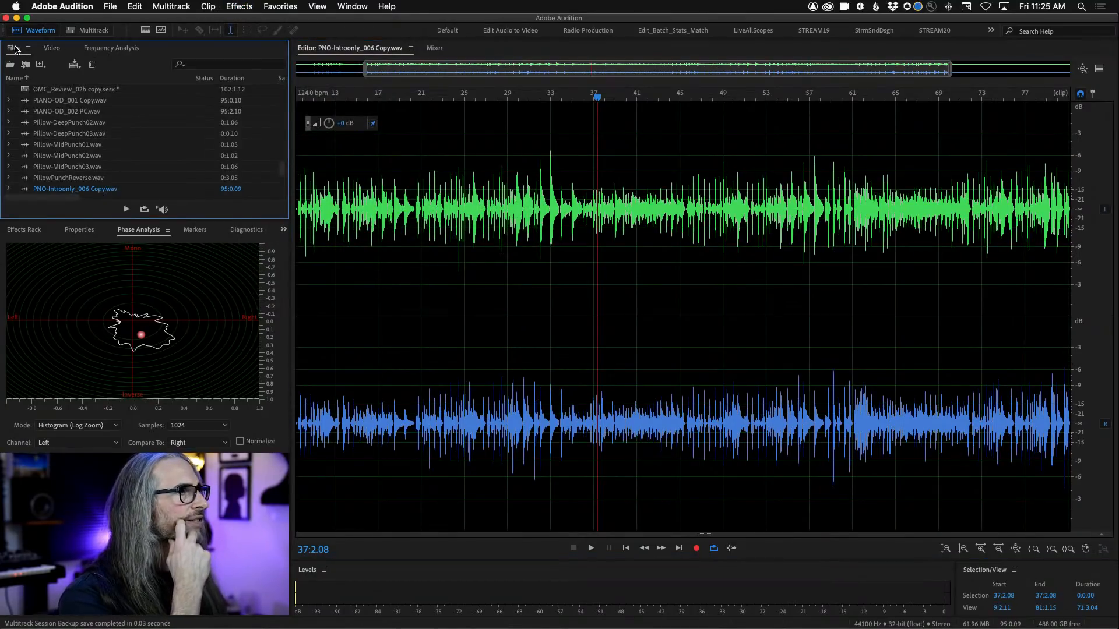
{"action": "left_click", "coordinate": [410, 48]}
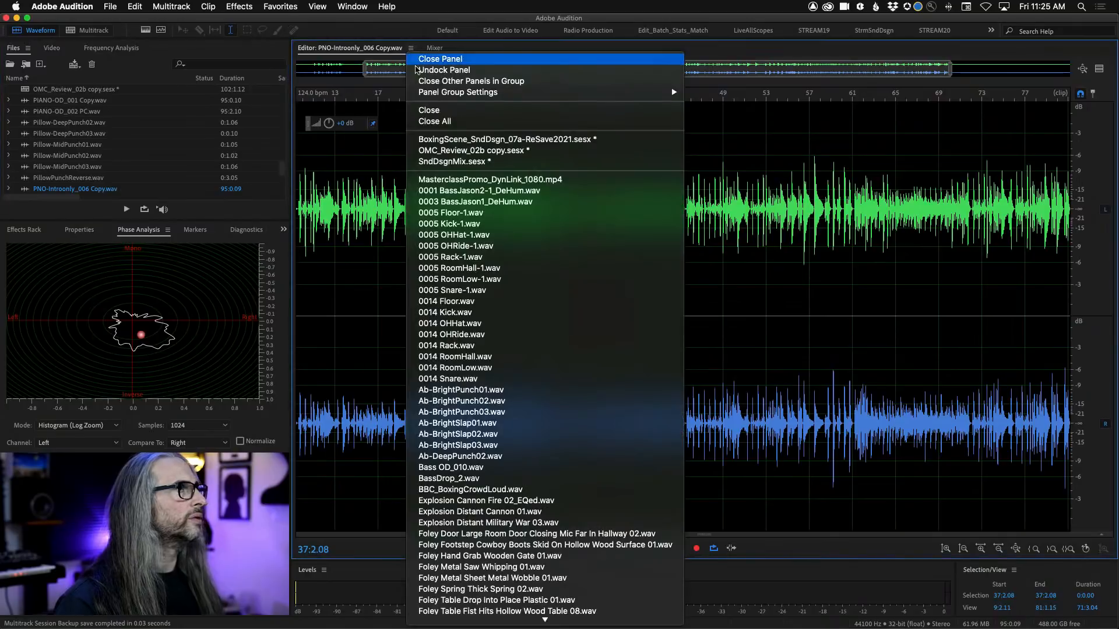
{"action": "left_click", "coordinate": [453, 161]}
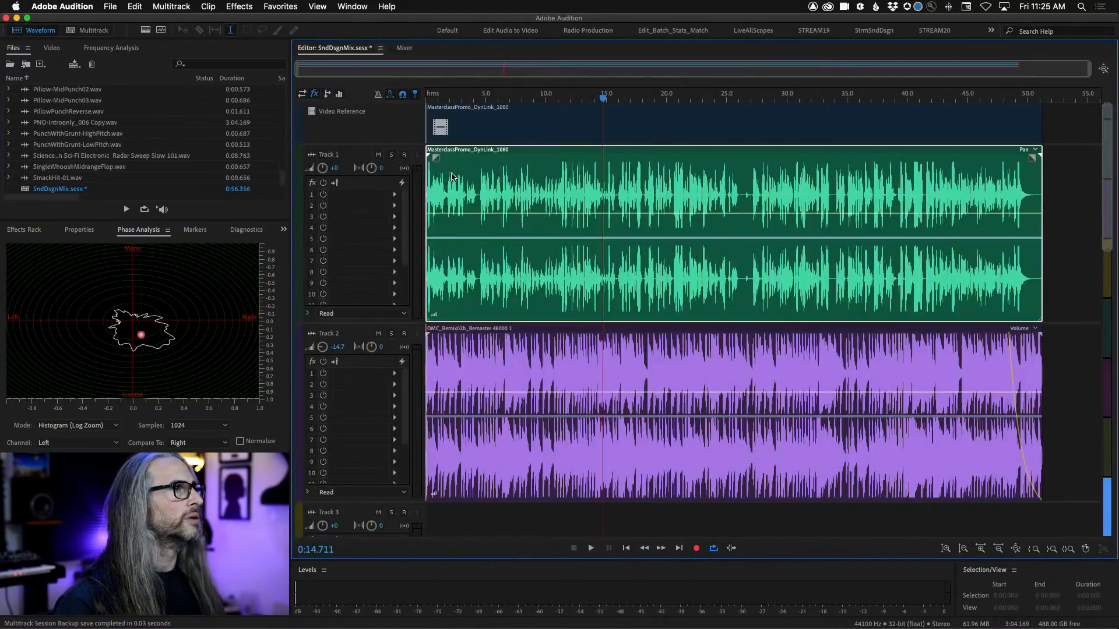
{"action": "double_click", "coordinate": [549, 189]}
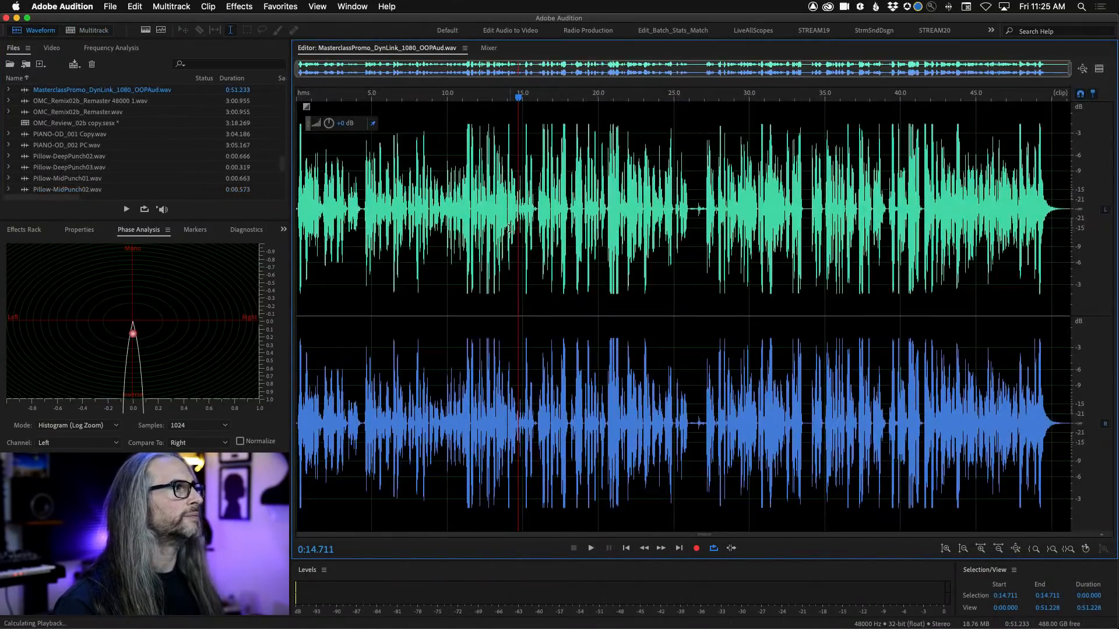
{"action": "key", "text": "space"}
Open the Automatic Phase Correction effect for the out-of-phase dialogue file and load the Repair preset
{"action": "left_click", "coordinate": [239, 6]}
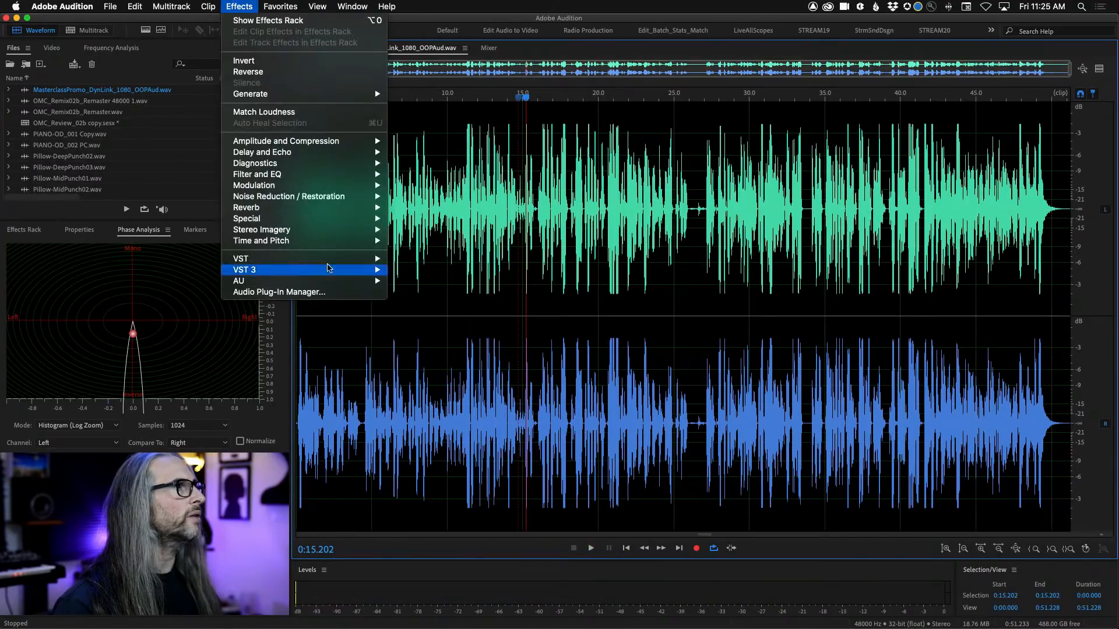
{"action": "mouse_move", "coordinate": [330, 197]}
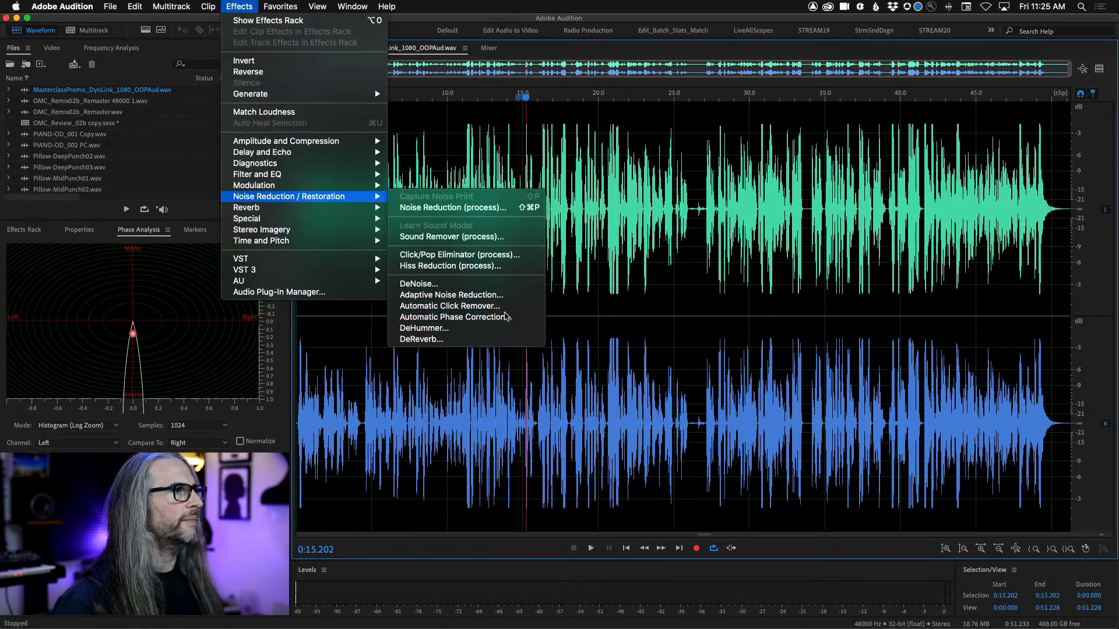
{"action": "left_click", "coordinate": [506, 317]}
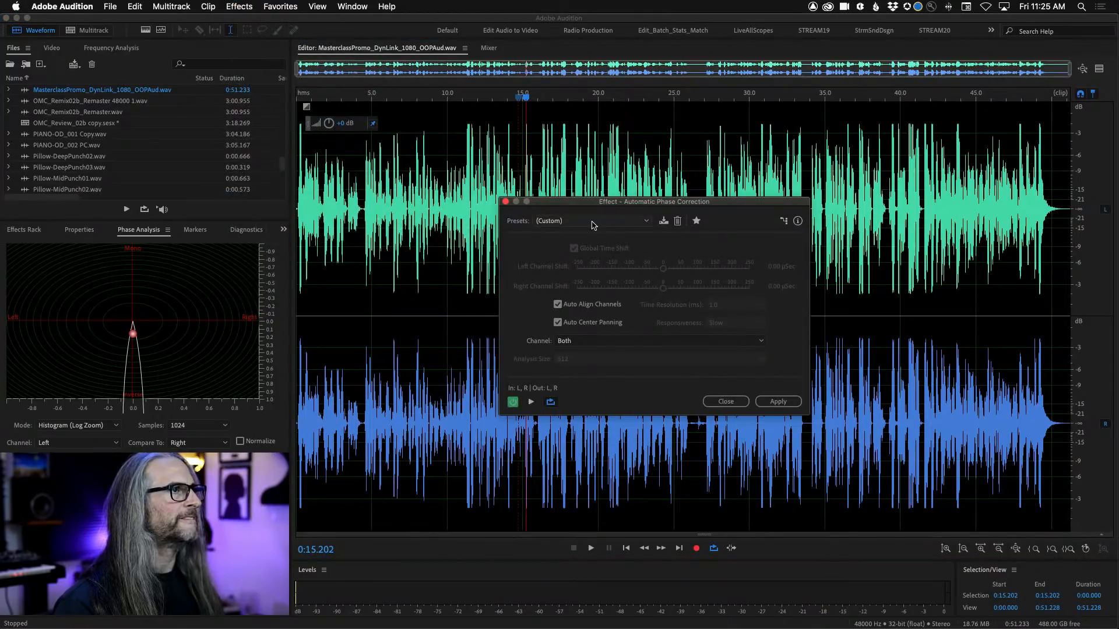
{"action": "left_click", "coordinate": [601, 341]}
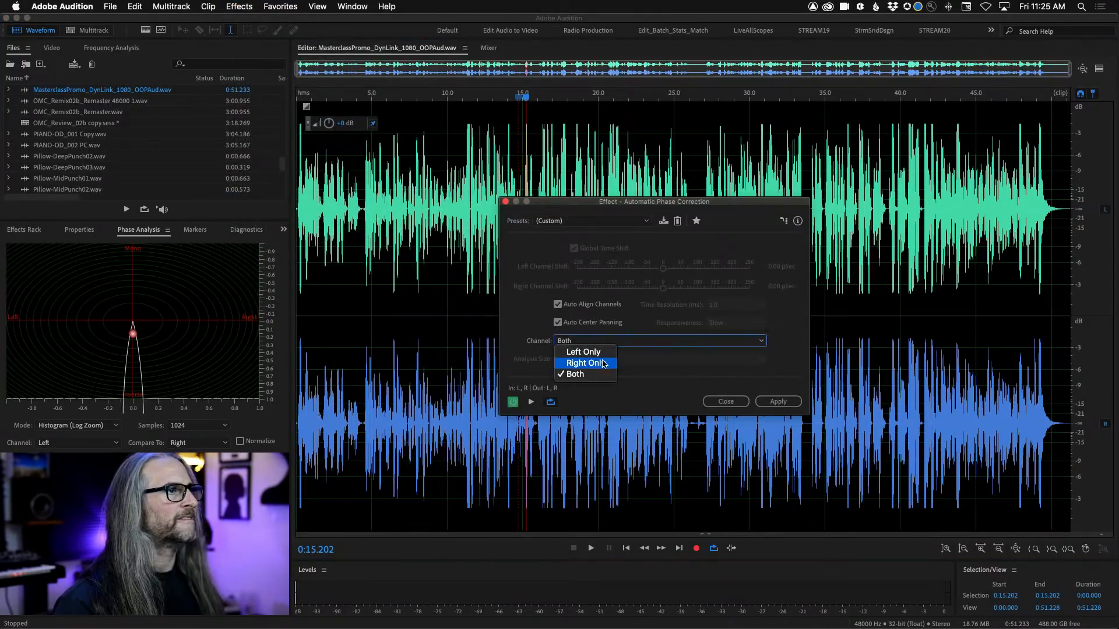
{"action": "left_click", "coordinate": [603, 364]}
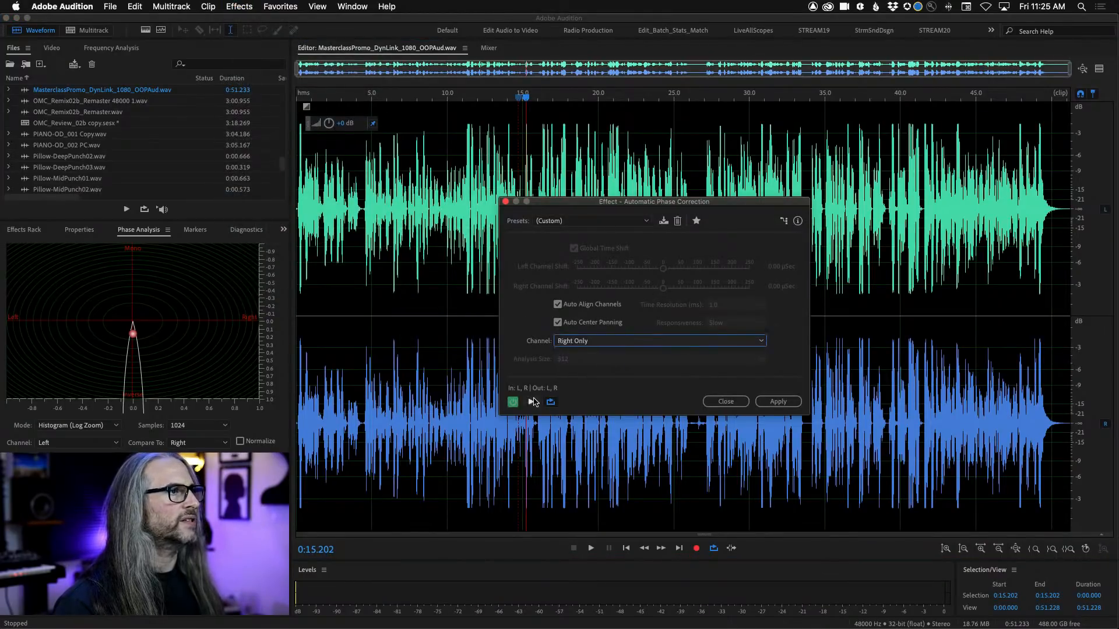
{"action": "left_click", "coordinate": [578, 221]}
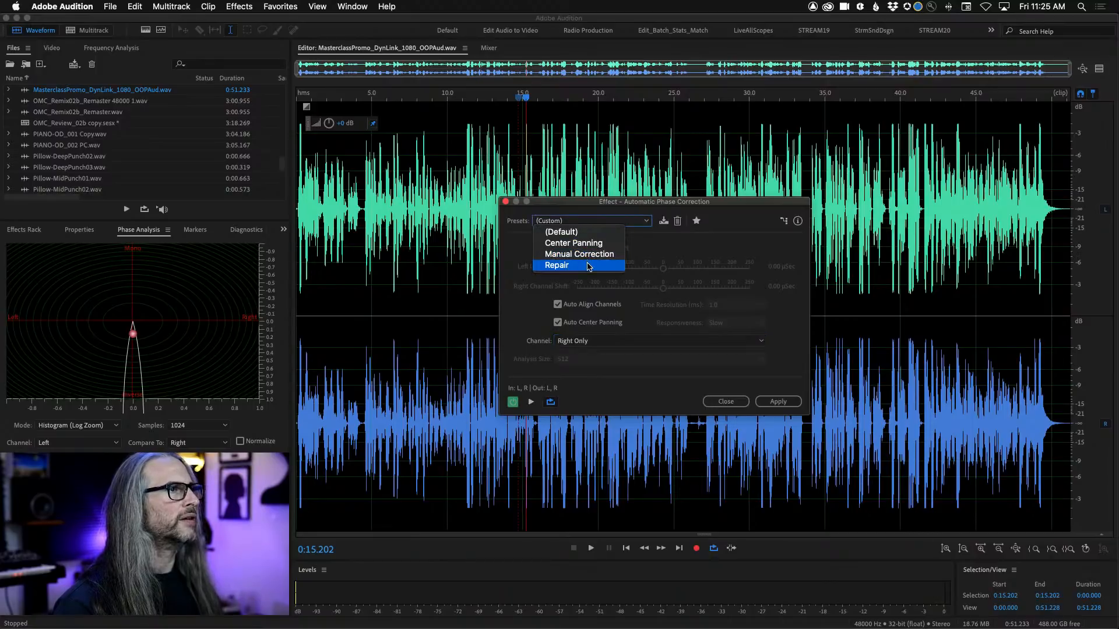
{"action": "left_click", "coordinate": [557, 265]}
Preview the phase correction with the channel set to Left Only, and stop the preview
{"action": "left_click", "coordinate": [581, 341]}
{"action": "left_click", "coordinate": [523, 329]}
{"action": "left_click", "coordinate": [531, 402]}
{"action": "left_click", "coordinate": [585, 344]}
{"action": "left_click", "coordinate": [571, 365]}
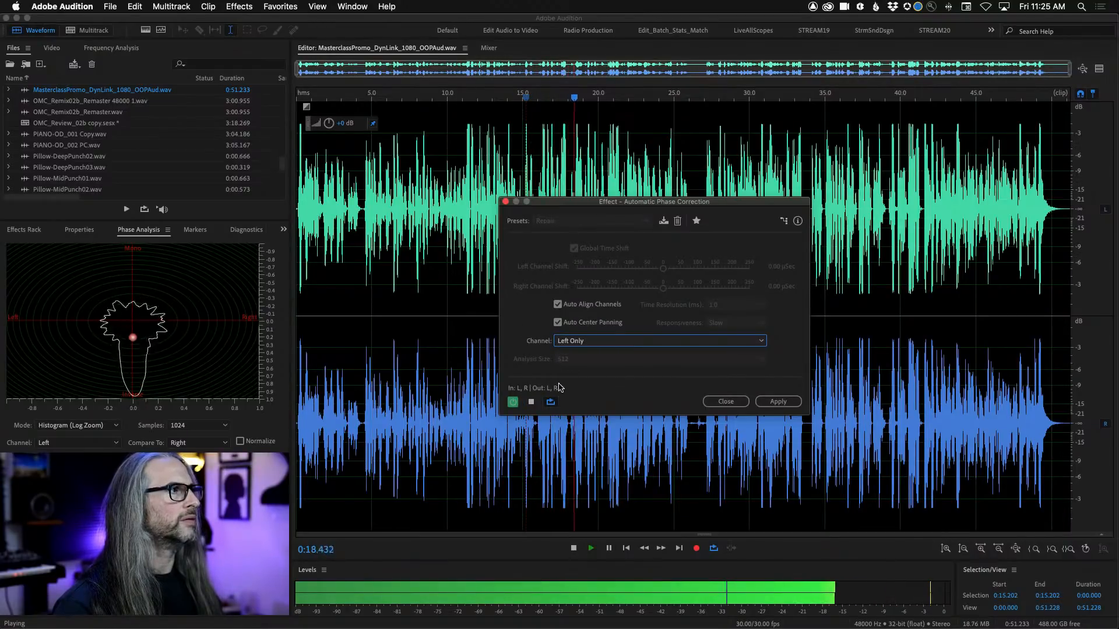
{"action": "left_click", "coordinate": [531, 402]}
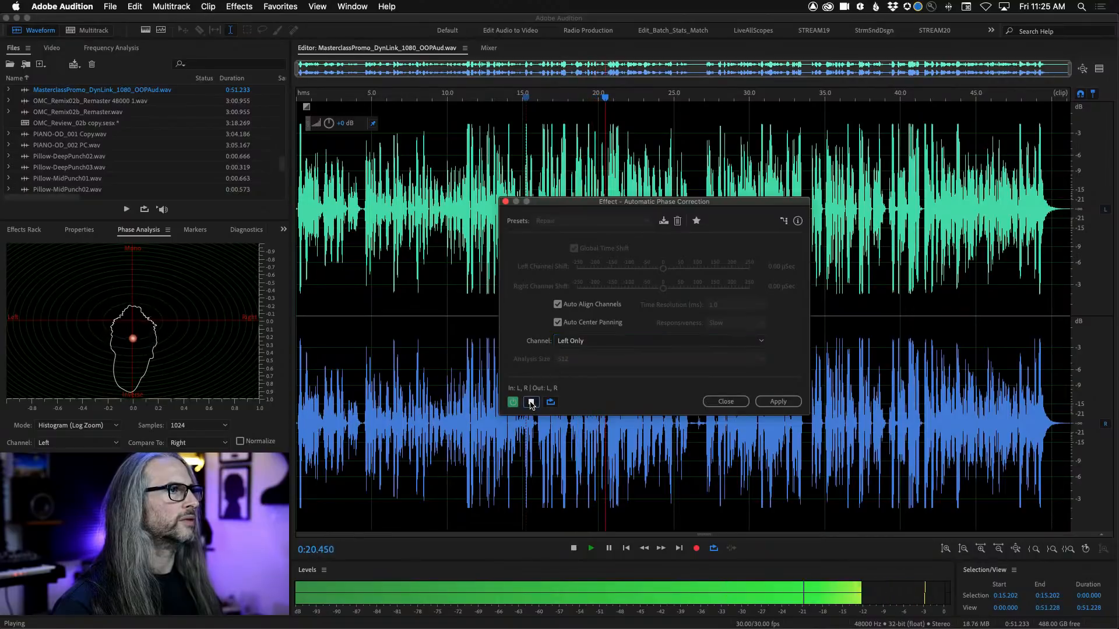
Set the phase correction channel to Right Only, keeping Global Time Shift enabled
{"action": "left_click", "coordinate": [574, 248]}
{"action": "left_click", "coordinate": [574, 248]}
{"action": "left_click", "coordinate": [574, 221]}
{"action": "left_click", "coordinate": [568, 232]}
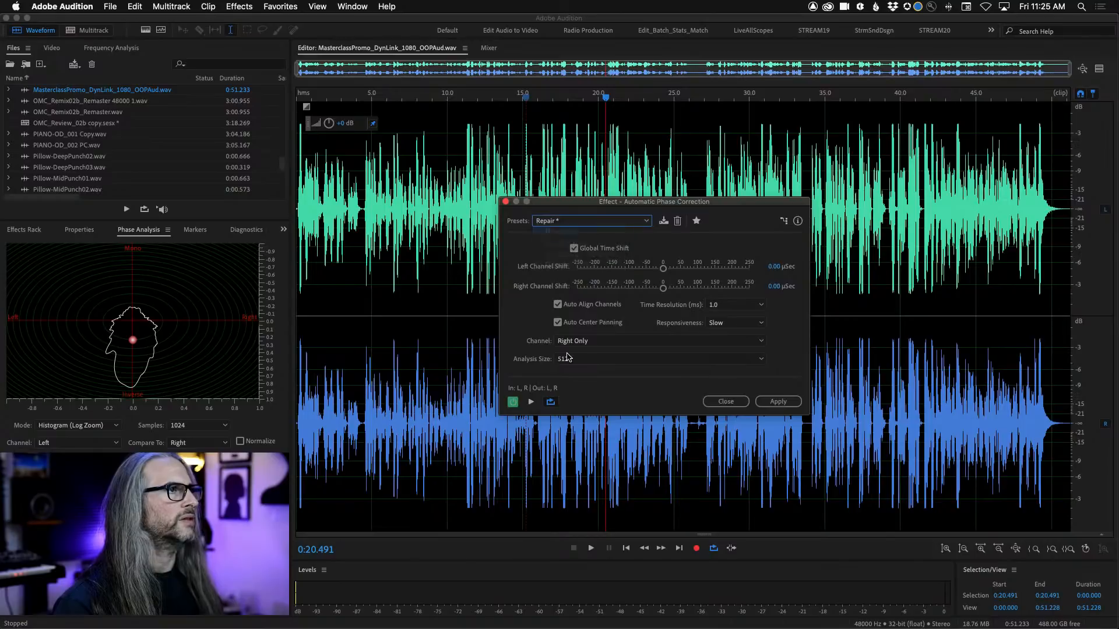
Preview the phase correction with the Default preset, set the channel to Right Only during playback, and stop the preview
{"action": "left_click", "coordinate": [531, 402]}
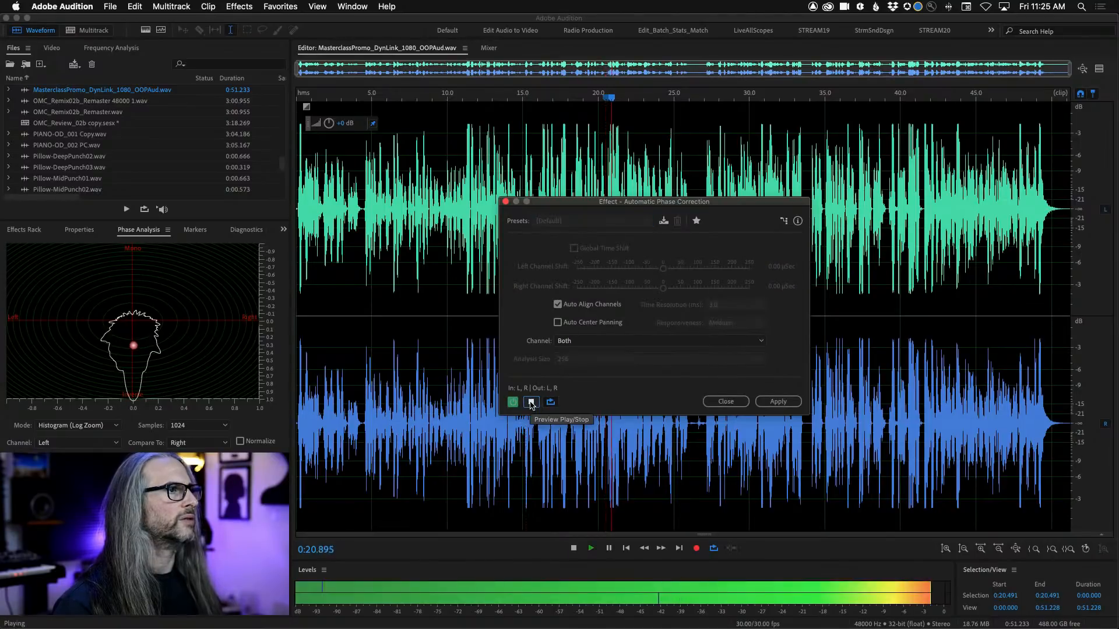
{"action": "left_click", "coordinate": [566, 341]}
{"action": "left_click", "coordinate": [577, 363]}
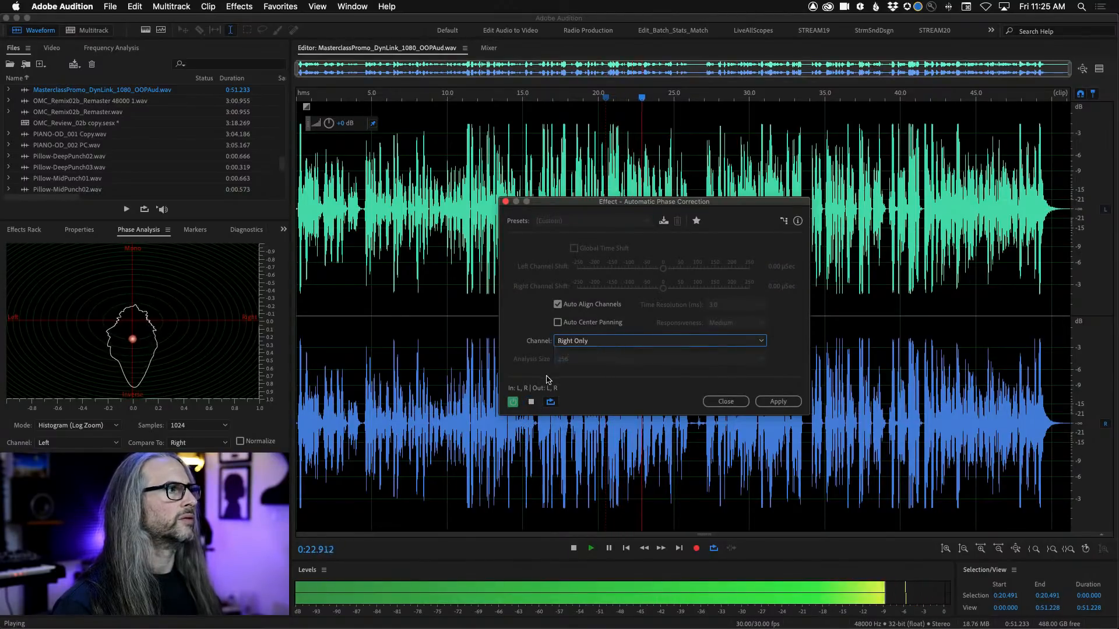
{"action": "key", "text": "space"}
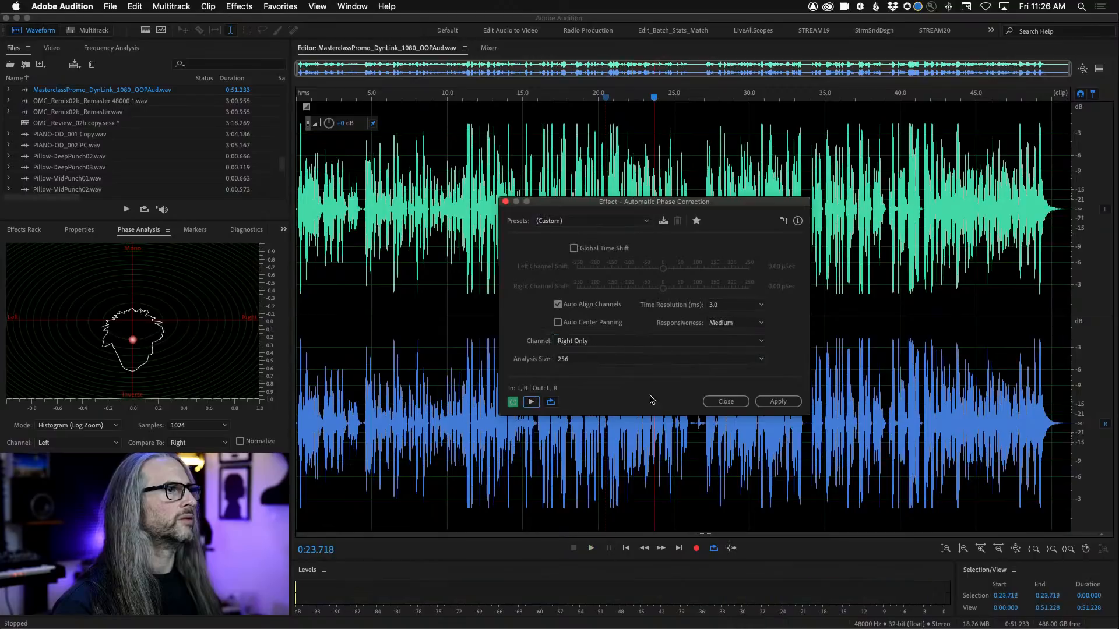
Enable Auto Center Panning with Medium responsiveness, and close the Automatic Phase Correction effect without applying it
{"action": "left_click", "coordinate": [558, 323]}
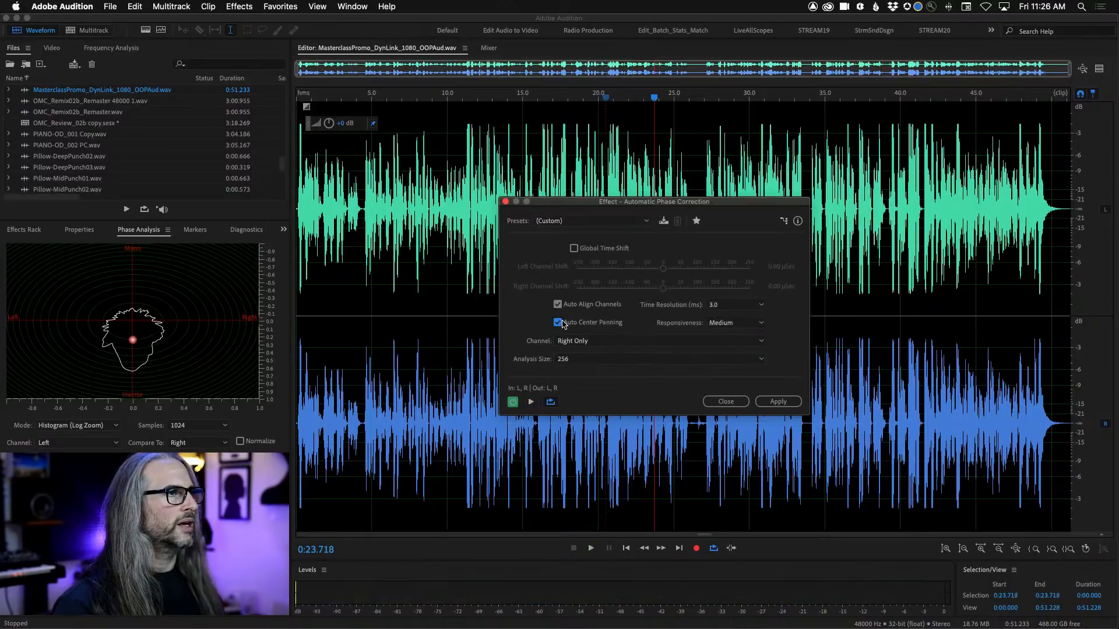
{"action": "left_click", "coordinate": [753, 324]}
{"action": "left_click", "coordinate": [738, 360]}
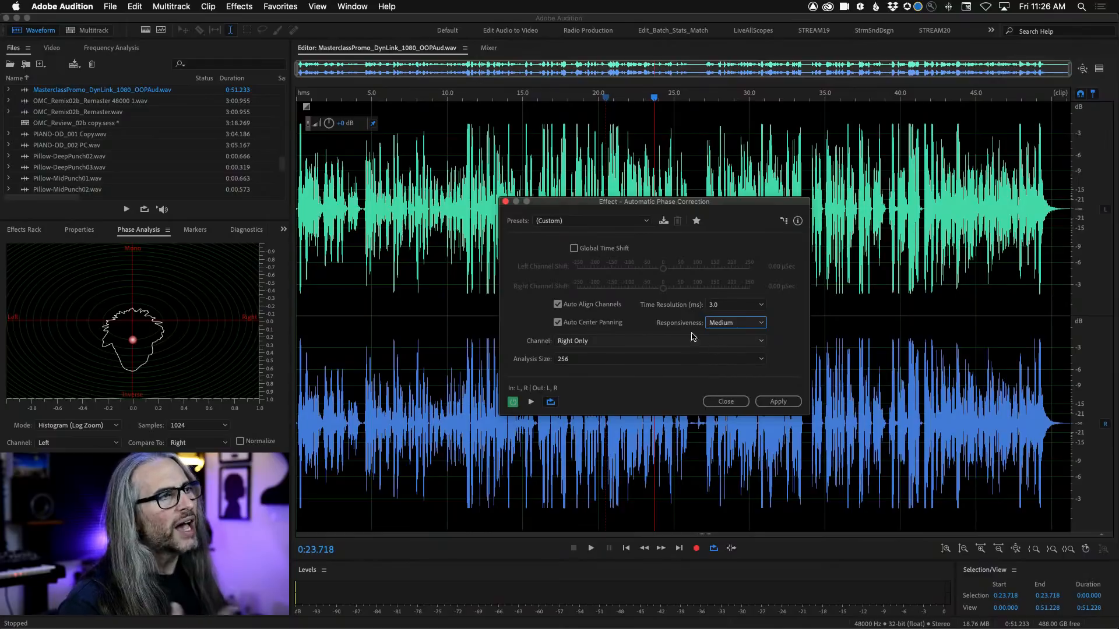
{"action": "left_click", "coordinate": [724, 402]}
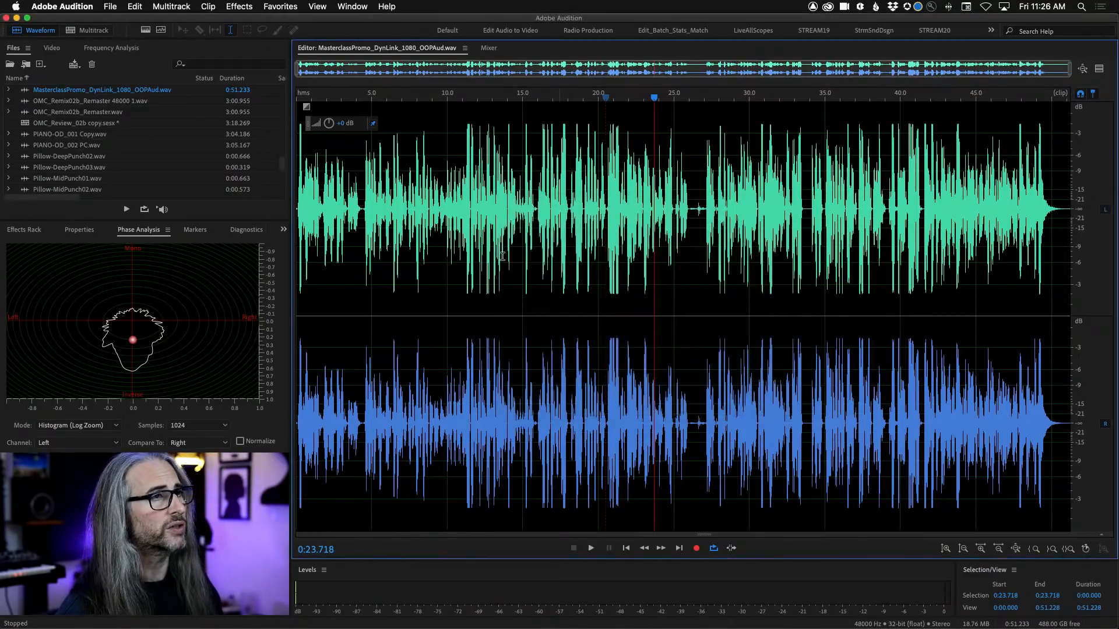
Place the playhead at about 0:19.8 in the out-of-phase dialogue file and return to the SndDsgnMix.sesx multitrack session
{"action": "left_click", "coordinate": [595, 344]}
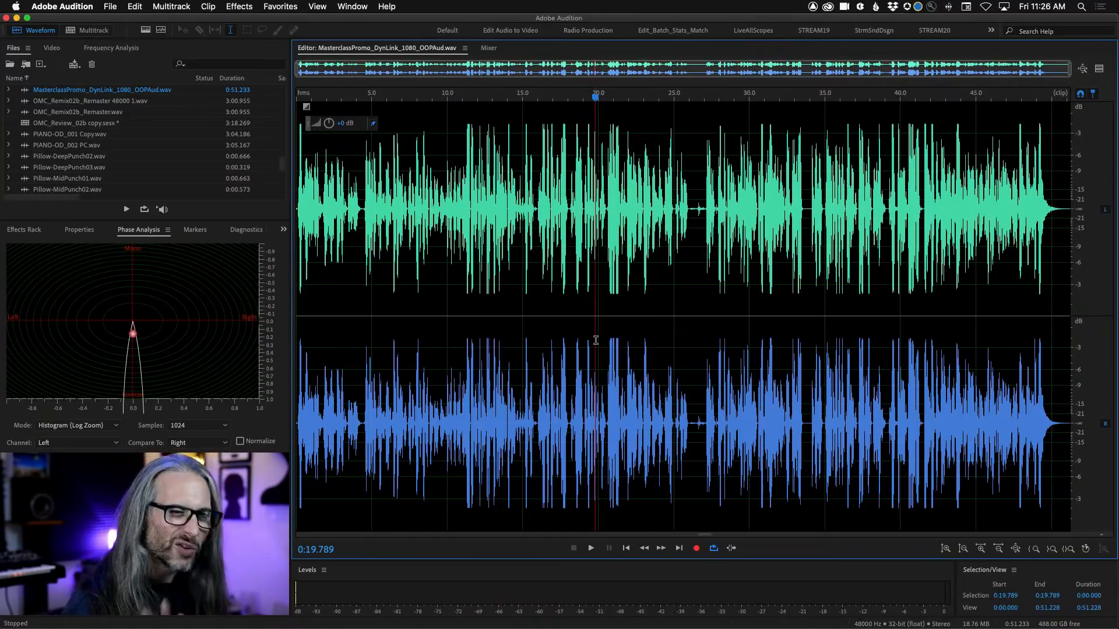
{"action": "left_click", "coordinate": [95, 30]}
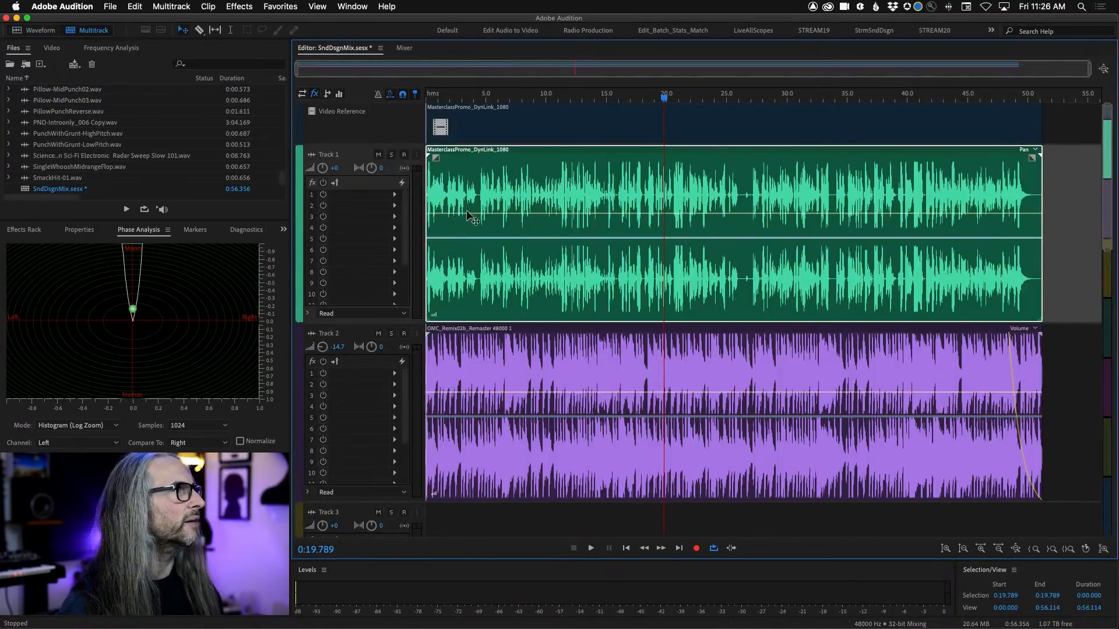